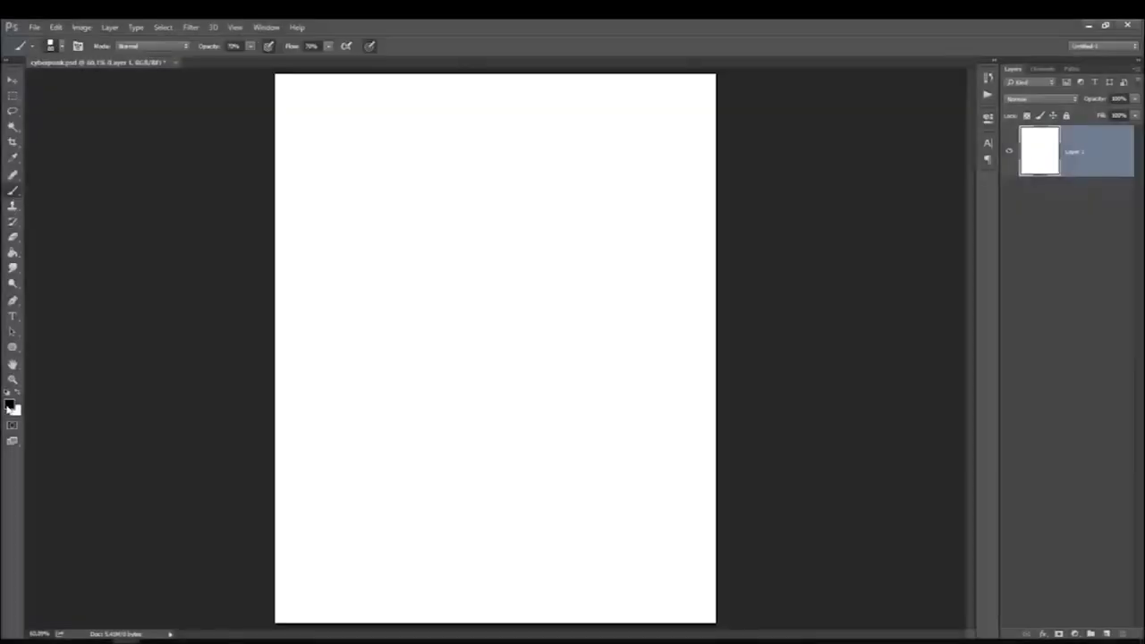
Set the foreground colour to dark teal and the background colour to pink.
click(10, 407)
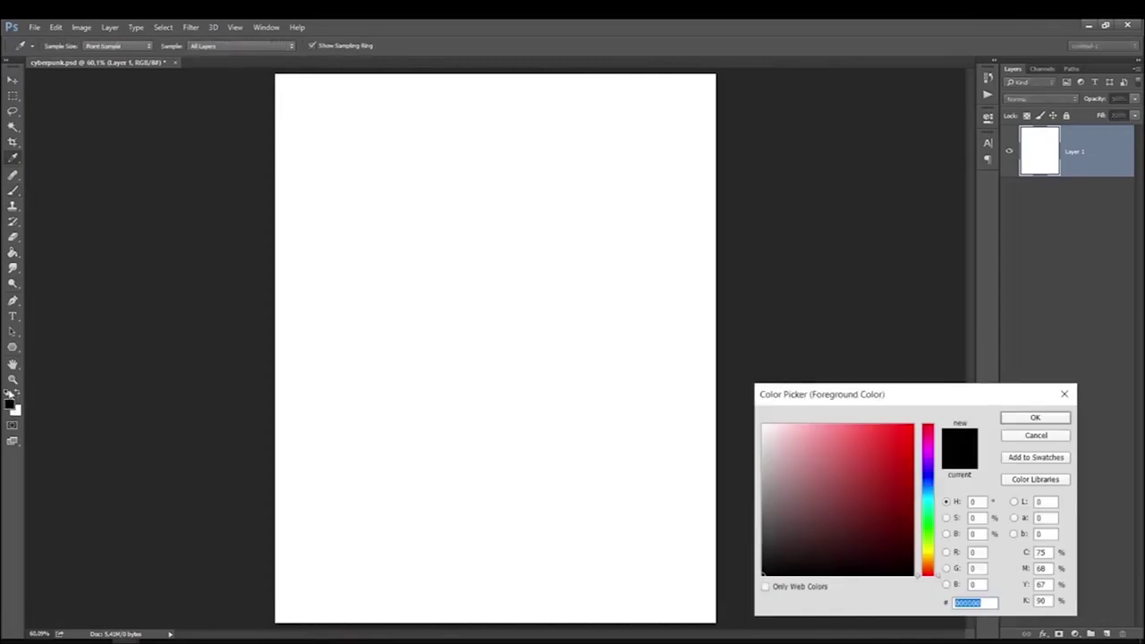
click(907, 544)
click(928, 500)
click(1035, 418)
key(b)
click(17, 410)
click(803, 457)
click(1015, 414)
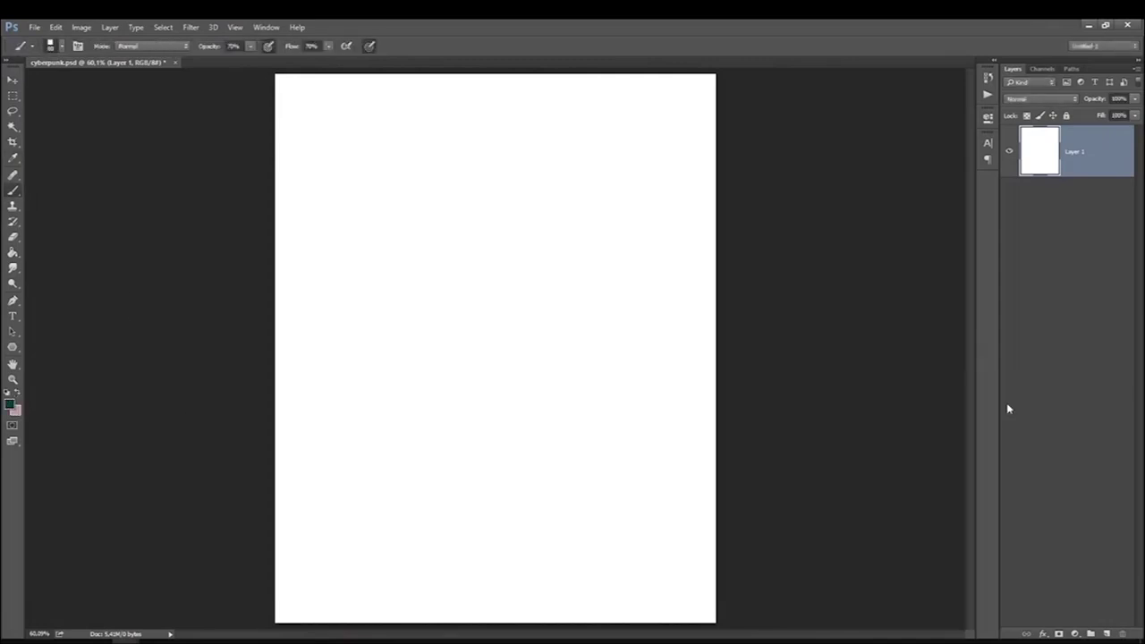
Fill the canvas, then lay a vertical gradient from pink at top to teal at bottom.
click(13, 252)
click(595, 480)
right_click(12, 252)
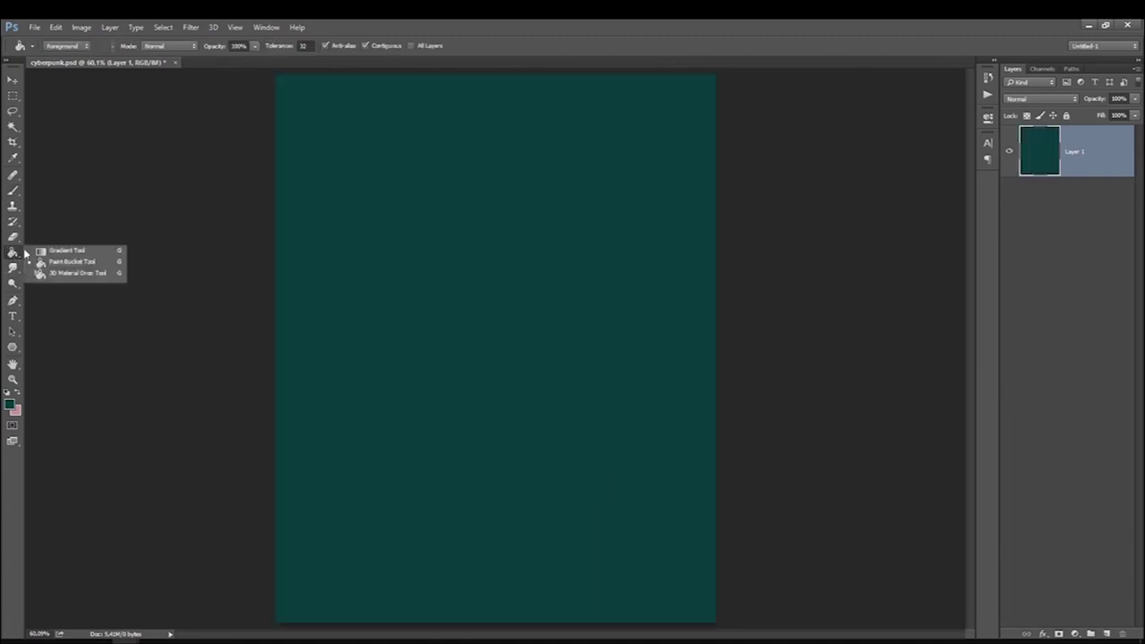
click(62, 251)
drag(304, 89, 719, 623)
drag(528, 557, 501, 166)
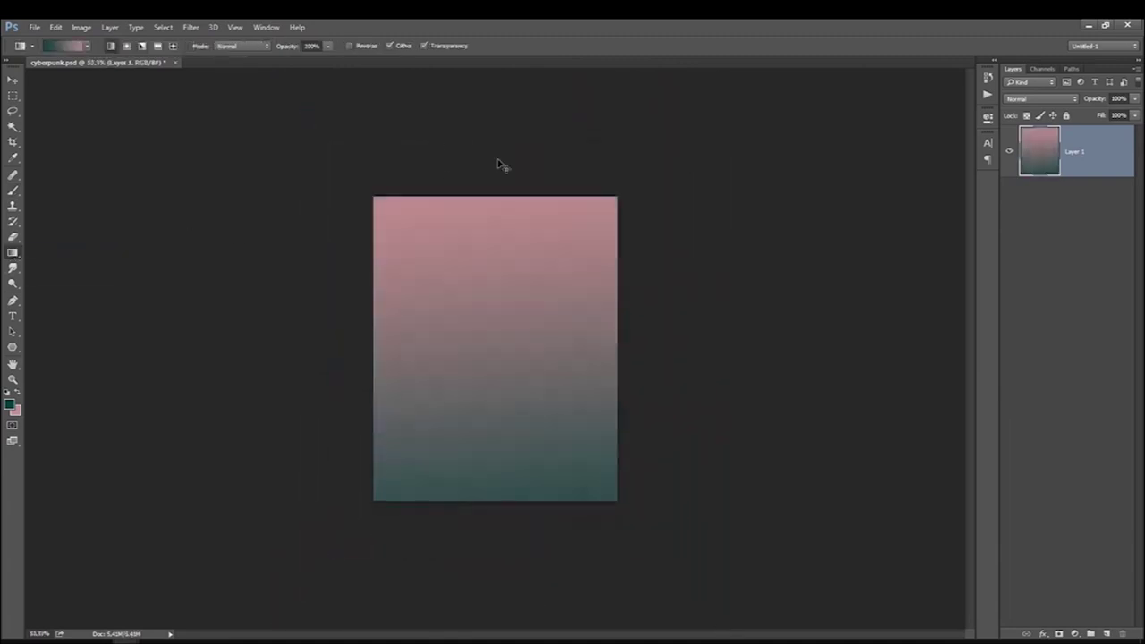
Select the Brush, set dark red 340000, swap colours, and choose a blue foreground.
key(b)
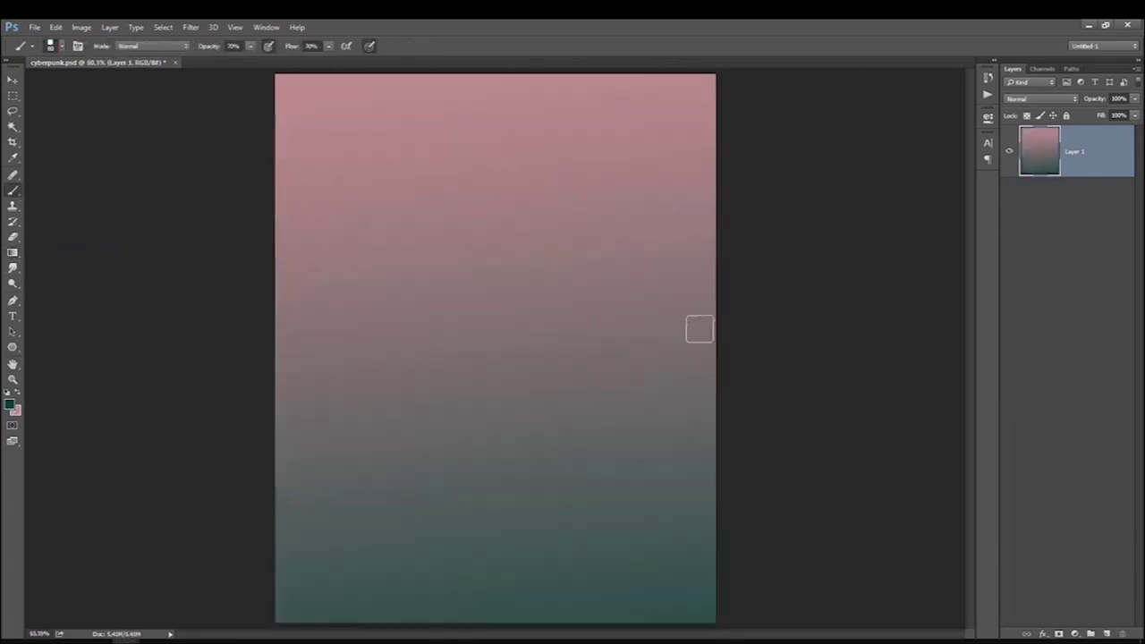
click(7, 406)
text(340000)
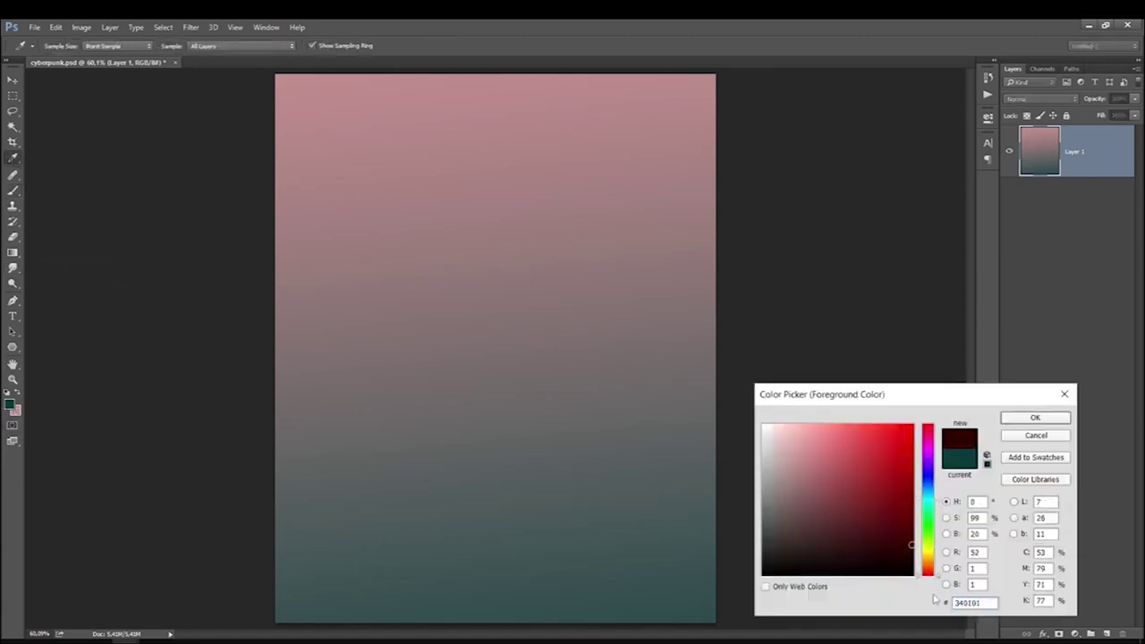
click(1034, 418)
key(x)
click(10, 404)
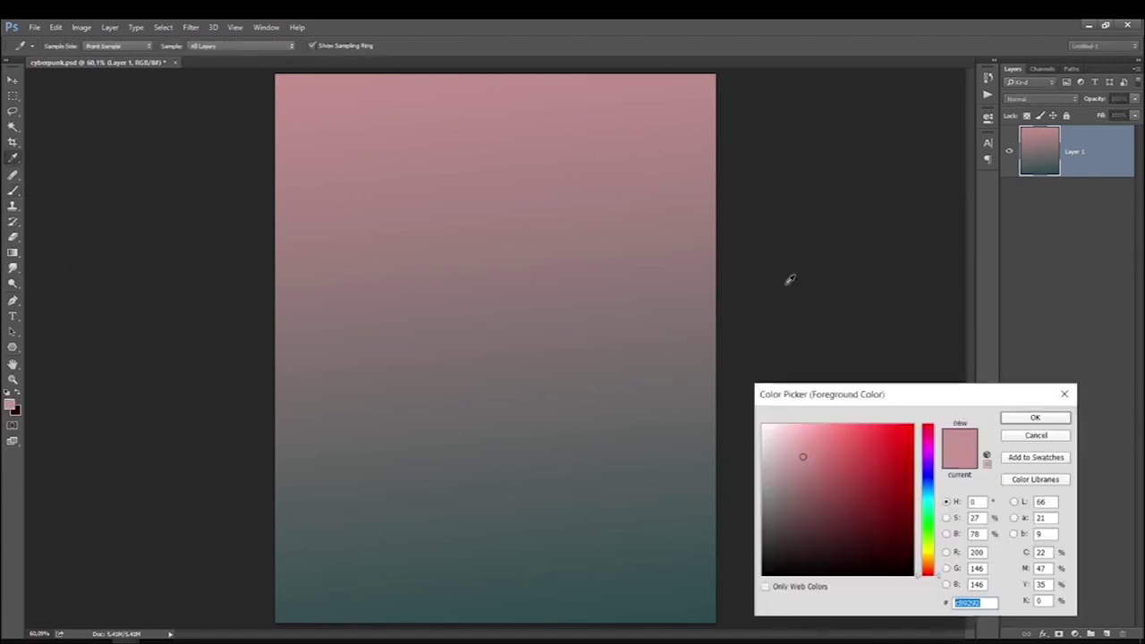
click(927, 490)
key(Return)
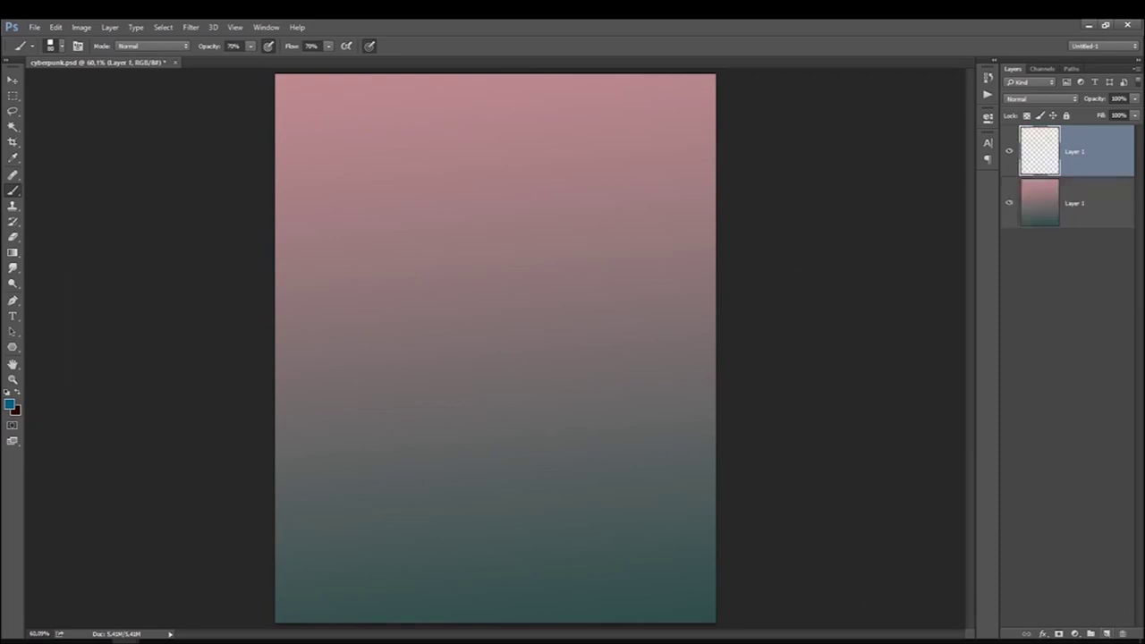
On a new layer, sketch the head outline and horizontal face guidelines in blue.
click(1106, 633)
mouse_move(403, 147)
mouse_down()
mouse_move(385, 259)
mouse_move(518, 313)
mouse_up()
mouse_move(415, 119)
mouse_down()
mouse_move(488, 101)
mouse_move(536, 304)
mouse_up()
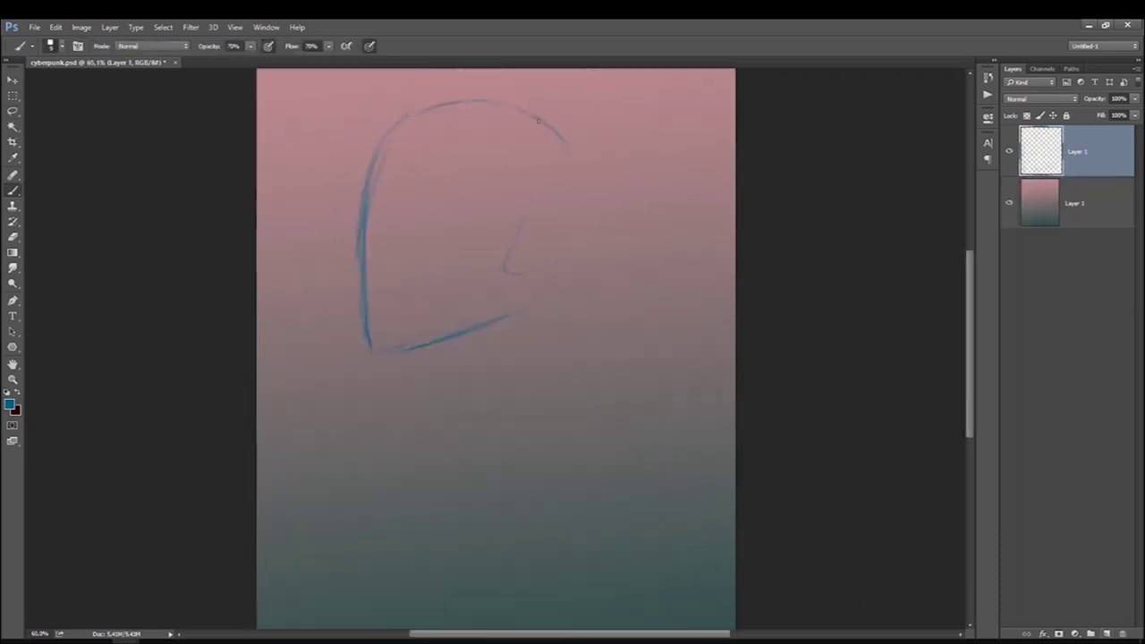
drag(363, 221, 562, 211)
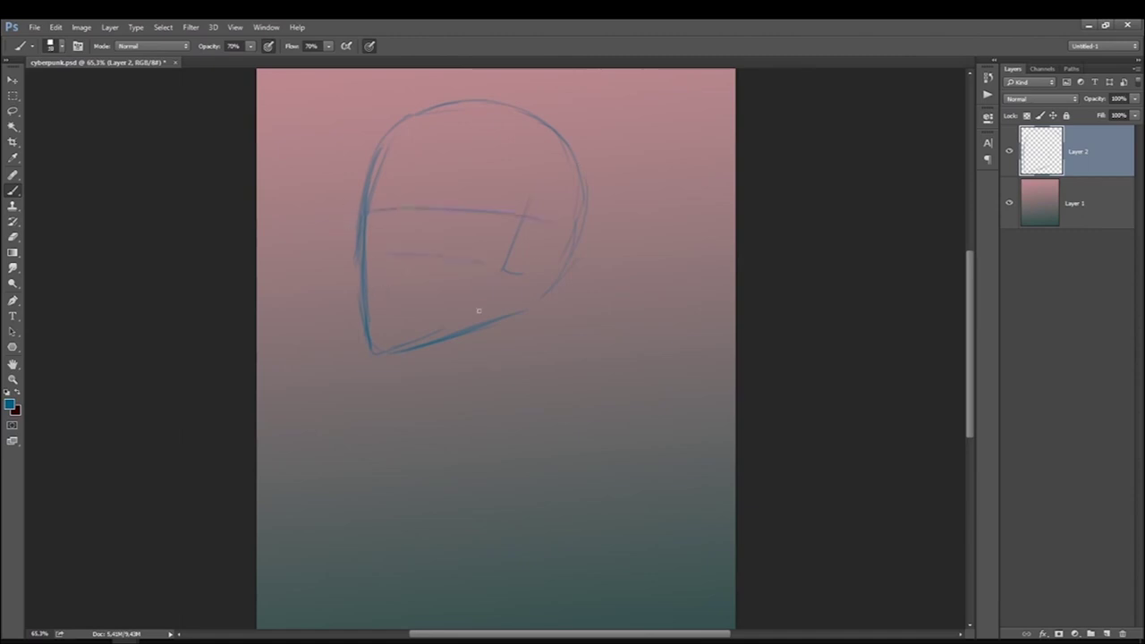
drag(415, 301, 534, 307)
key(ctrl+1)
drag(368, 231, 569, 246)
drag(301, 238, 581, 247)
Sketch the neck and shoulder lines, then set the foreground to dark red.
click(12, 111)
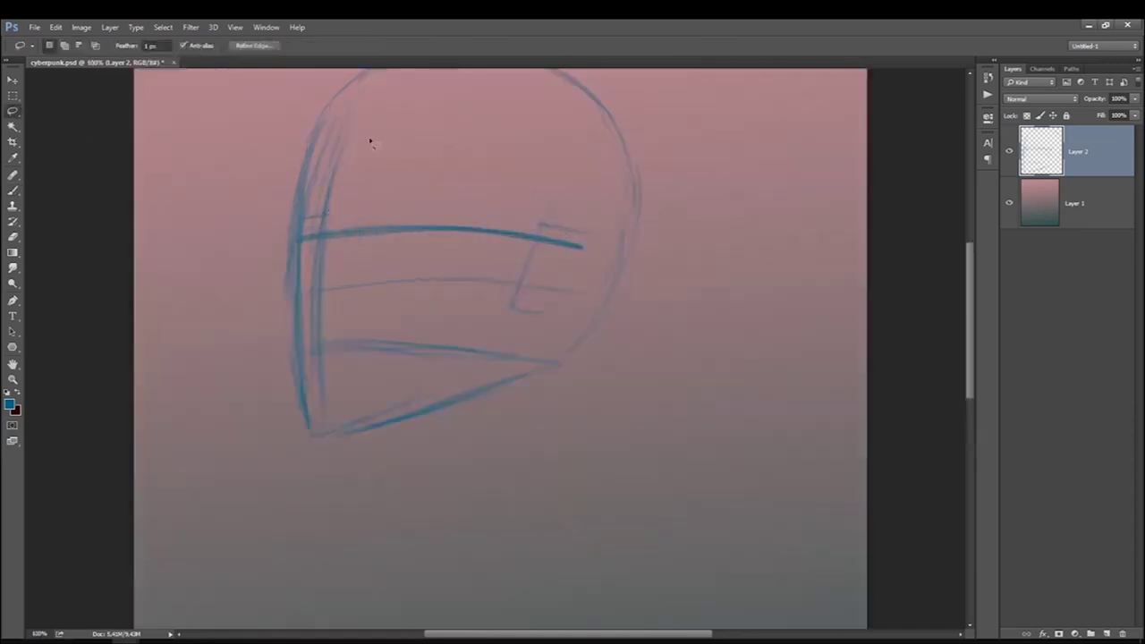
click(13, 238)
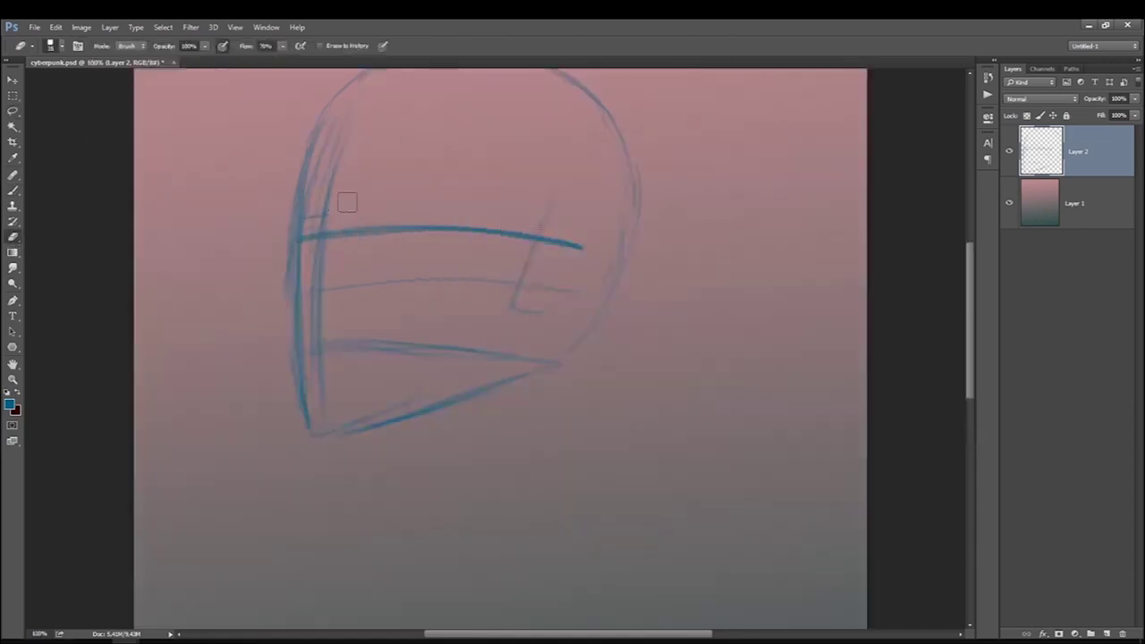
click(13, 190)
drag(386, 430, 404, 467)
drag(555, 366, 577, 444)
key(ctrl+minus)
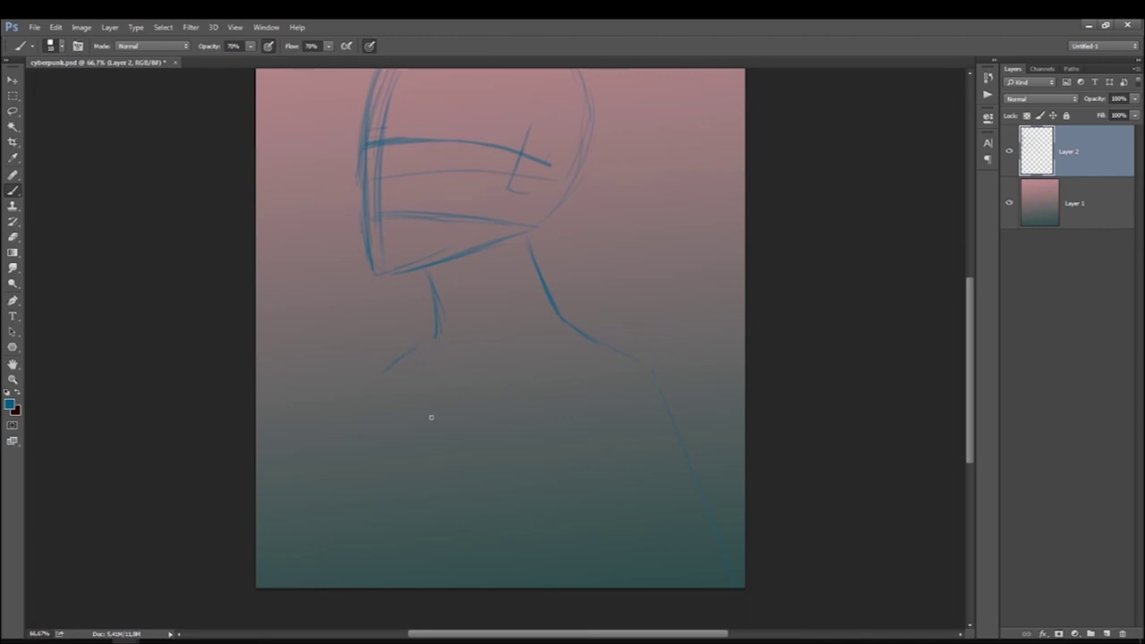
drag(351, 470, 333, 583)
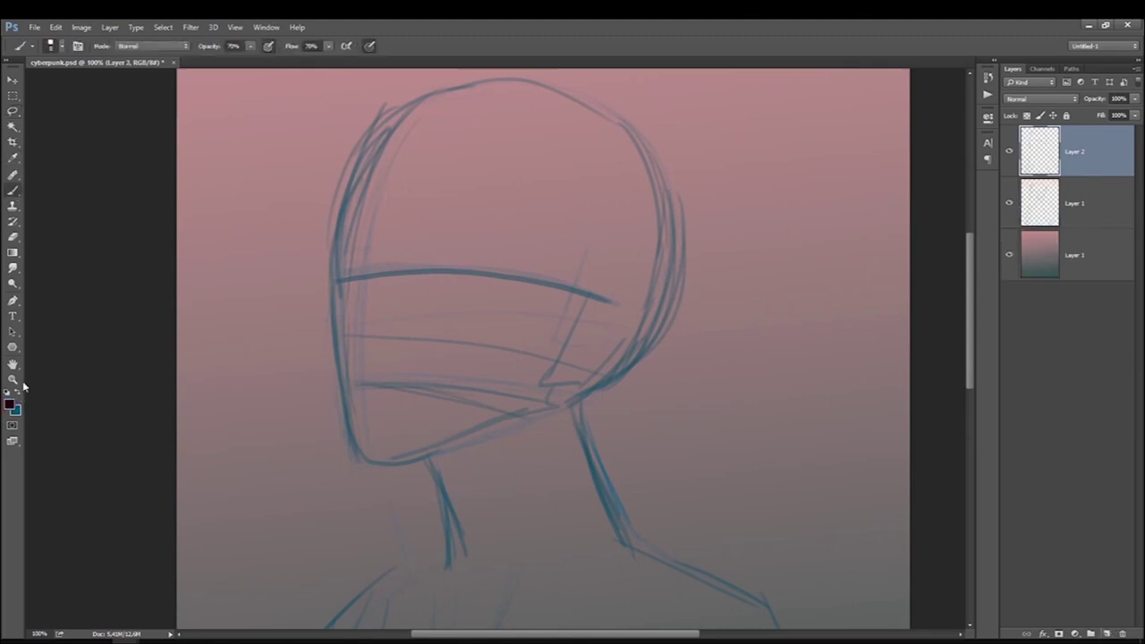
click(10, 404)
key(Return)
On a new layer, ink dark red lines for the face edge, eyelid, mouth and lower lip.
key(ctrl+shift+alt+n)
drag(357, 272, 329, 325)
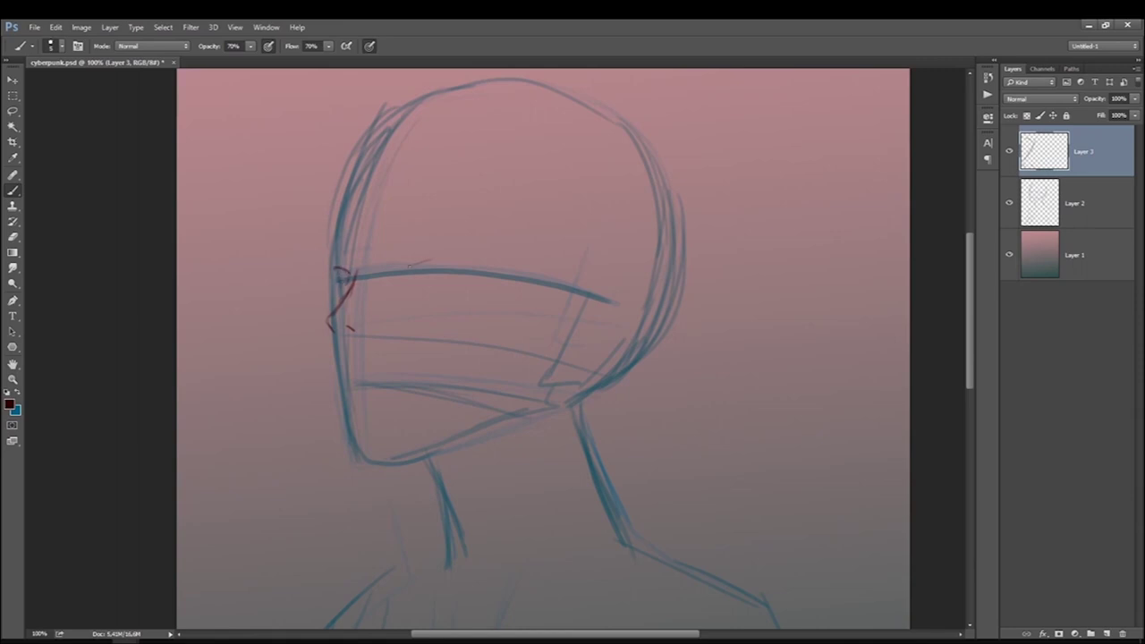
drag(413, 265, 467, 258)
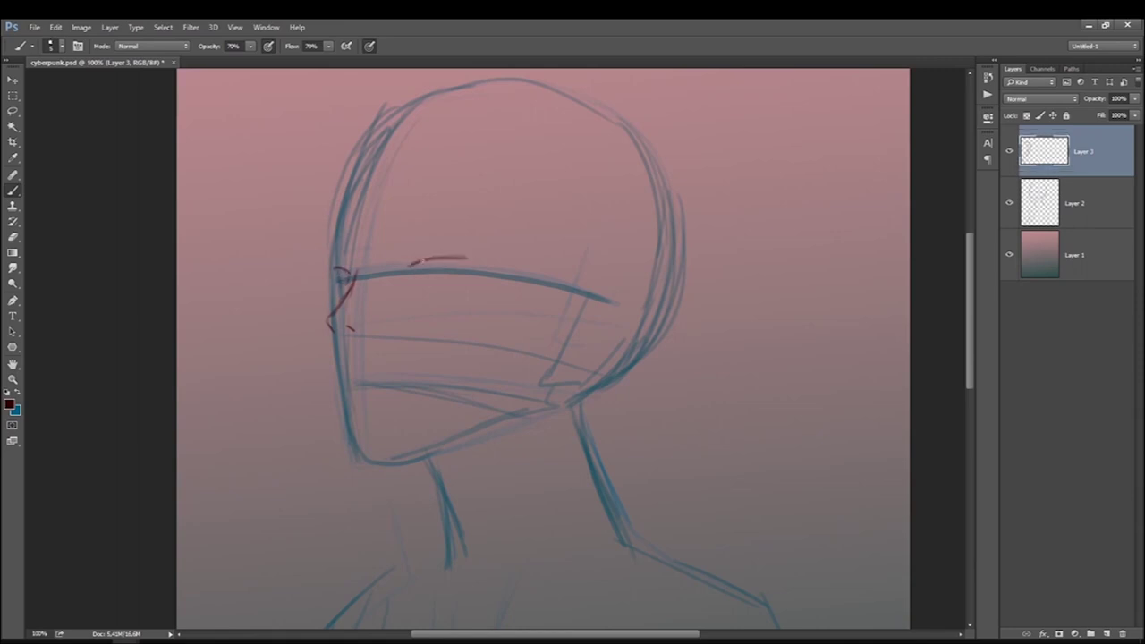
key(e)
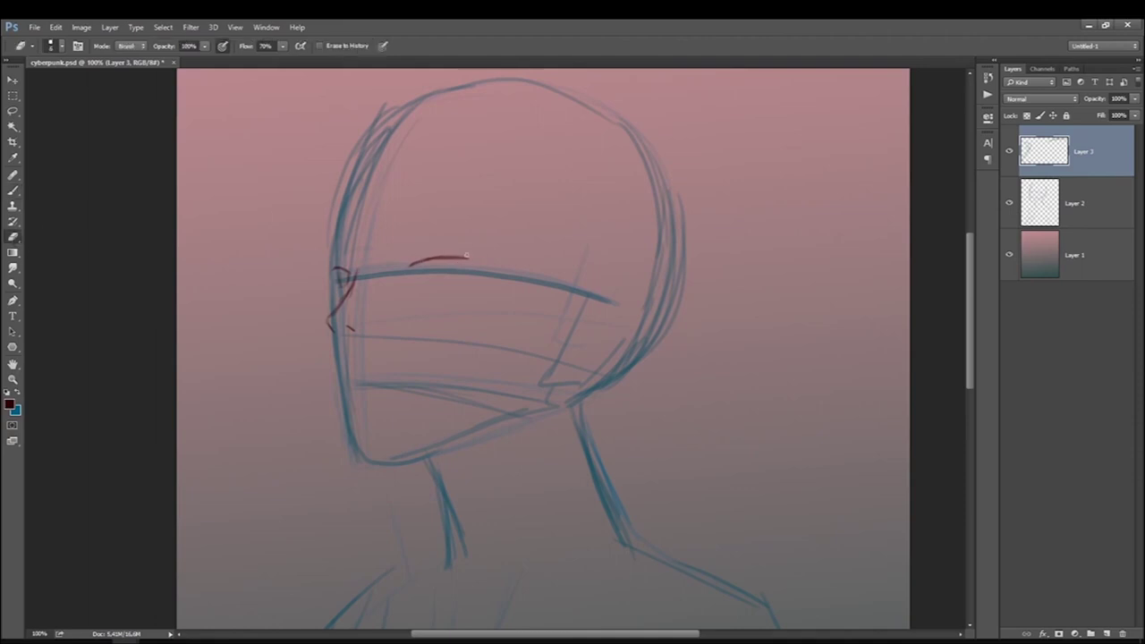
key(b)
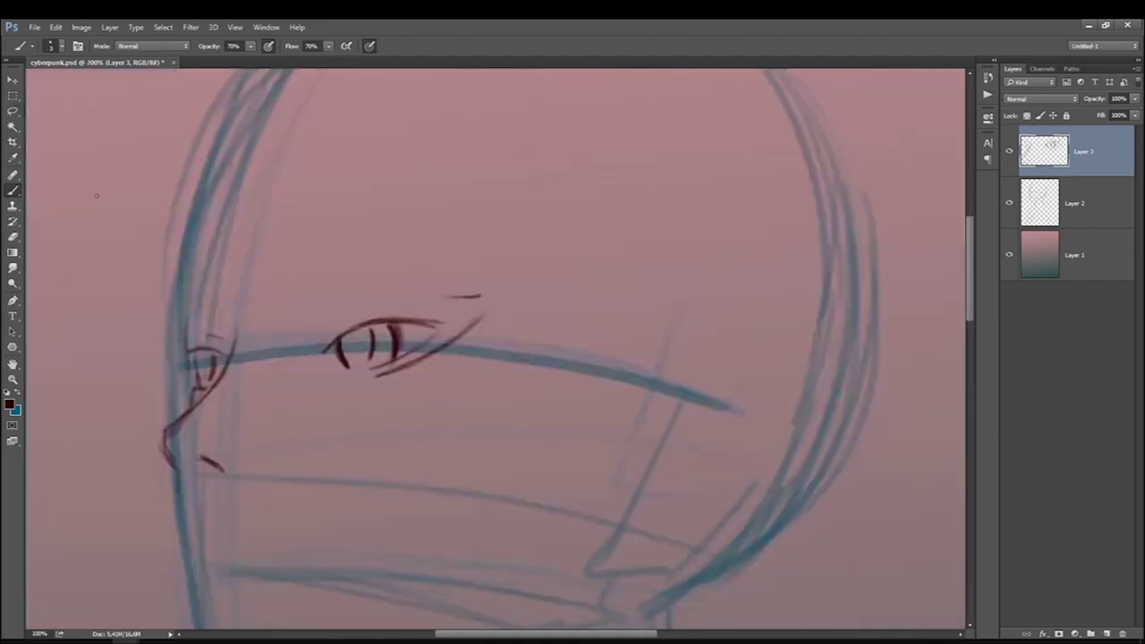
mouse_move(480, 293)
mouse_down()
mouse_move(365, 306)
mouse_move(596, 173)
mouse_up()
mouse_move(407, 384)
mouse_down()
mouse_move(490, 416)
mouse_move(415, 430)
mouse_move(500, 432)
mouse_up()
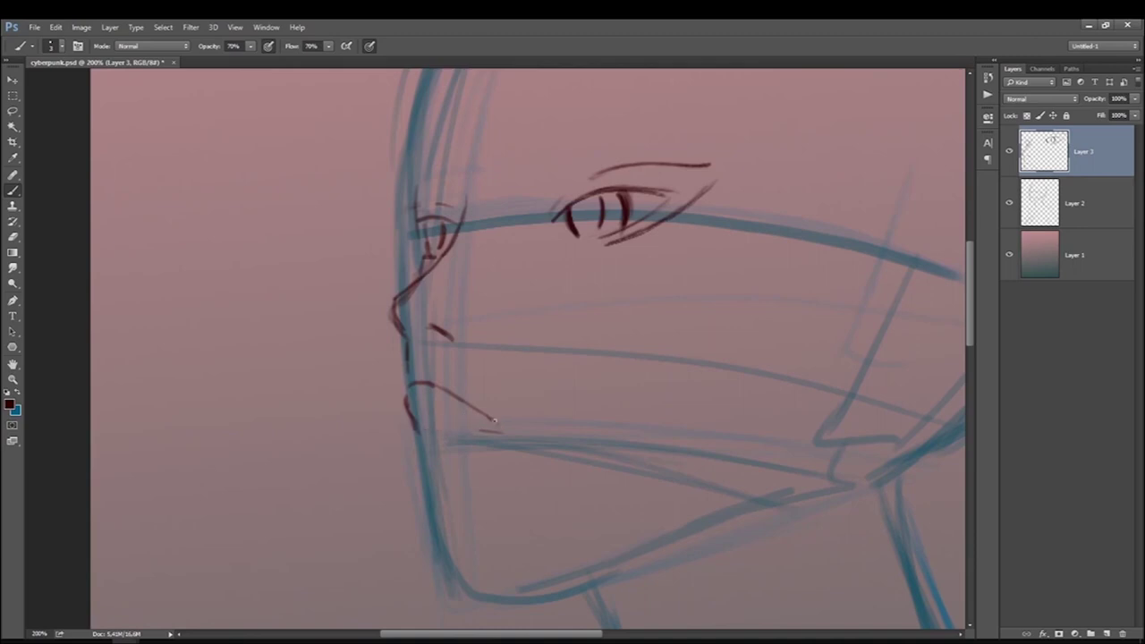
mouse_move(435, 426)
mouse_down()
mouse_move(490, 430)
mouse_move(417, 463)
mouse_move(436, 528)
mouse_move(566, 590)
mouse_move(821, 498)
mouse_up()
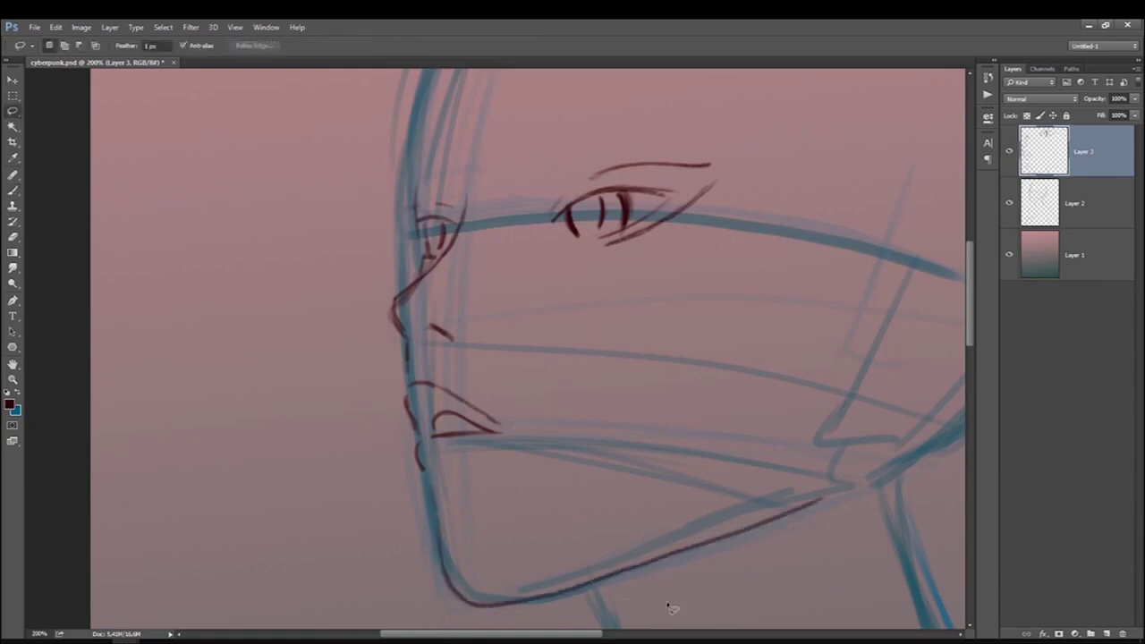
key(ctrl+minus)
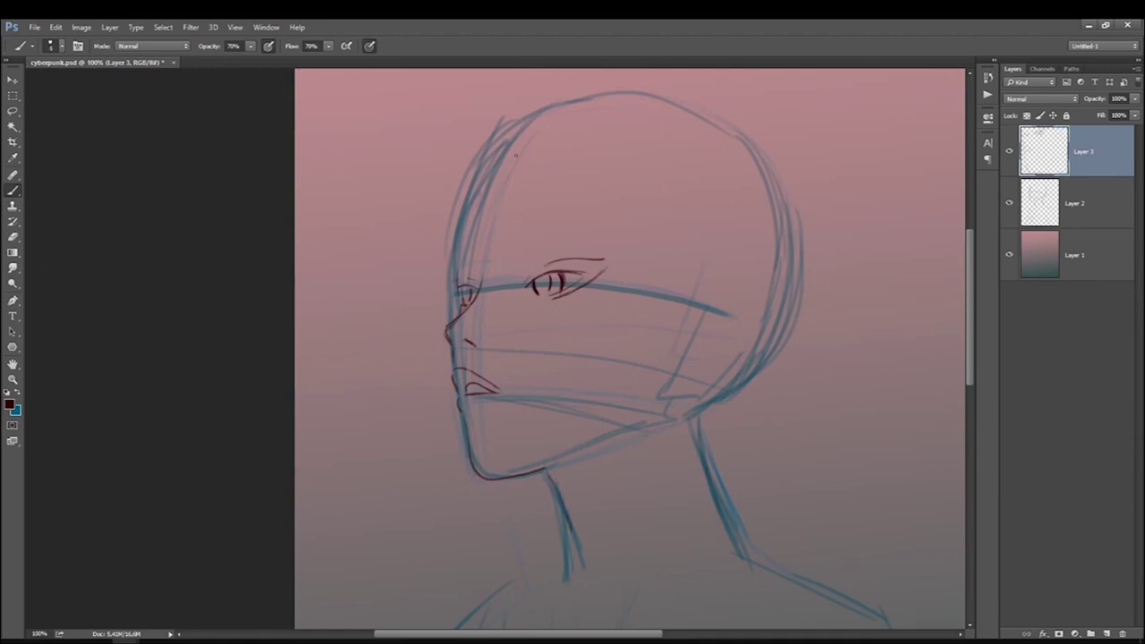
Ink the hair strand down the left side of the head and the eyebrow.
drag(445, 217, 456, 184)
drag(537, 112, 438, 269)
key(ctrl+z)
drag(532, 115, 438, 277)
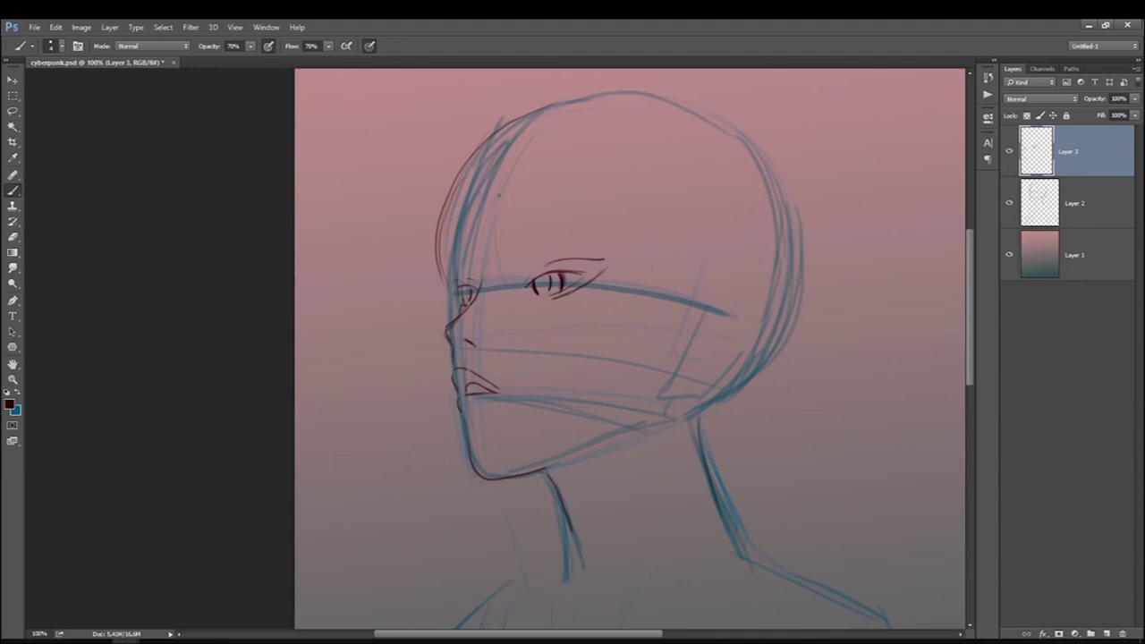
drag(535, 231, 514, 242)
Outline the pointed ear and ink hair along the back and right of the head.
drag(685, 361, 636, 426)
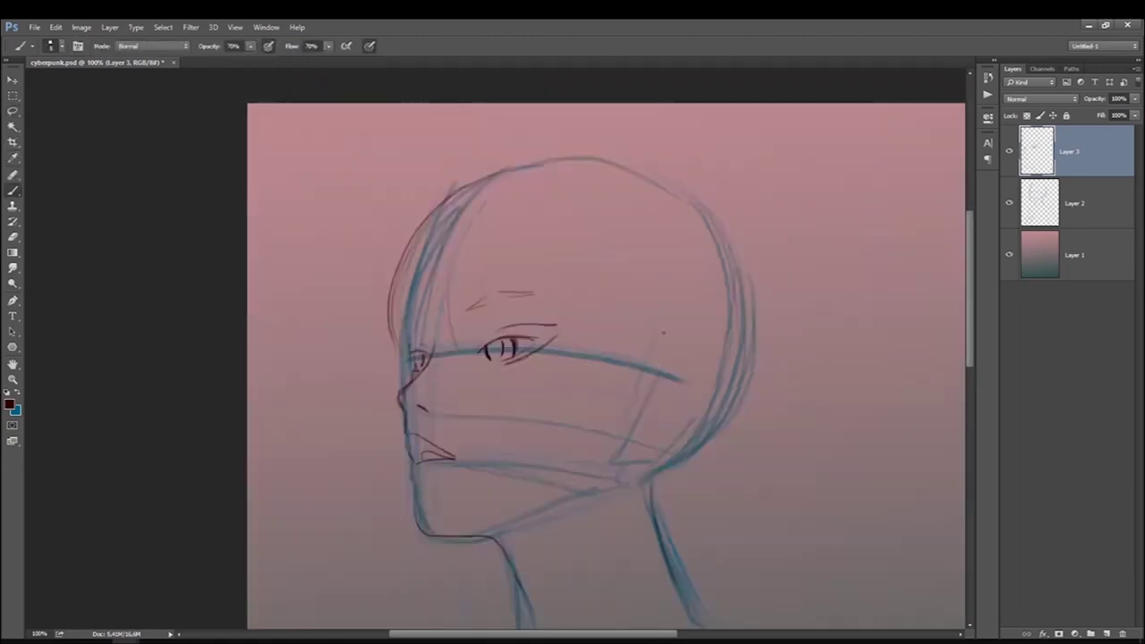
mouse_move(643, 411)
mouse_down()
mouse_move(650, 384)
mouse_move(695, 419)
mouse_move(649, 459)
mouse_move(631, 456)
mouse_move(637, 439)
mouse_up()
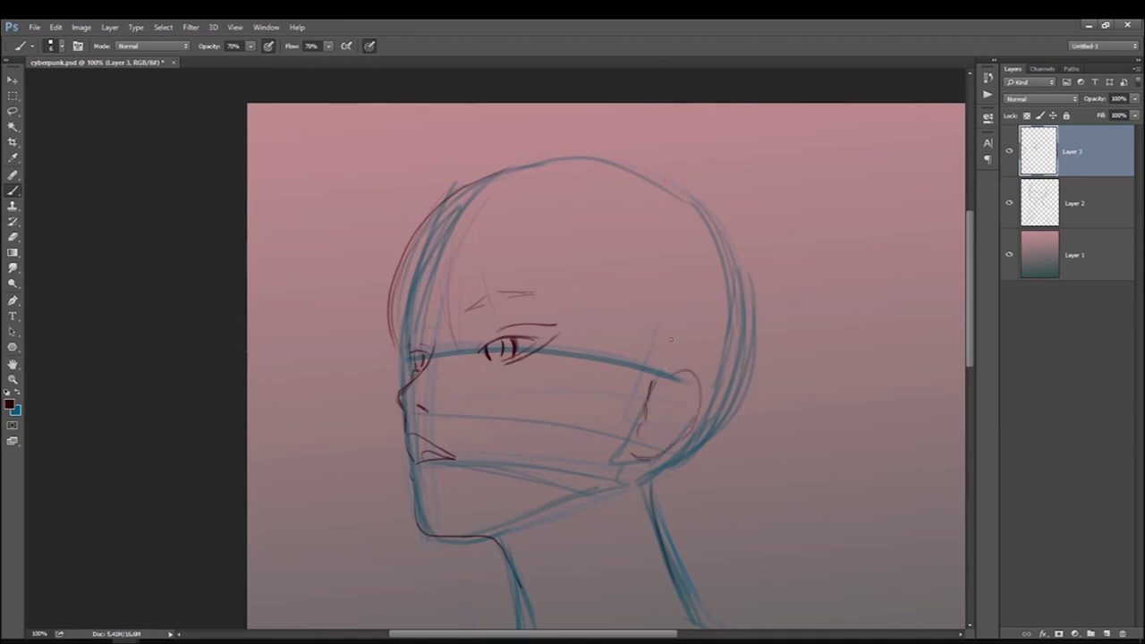
mouse_move(672, 361)
mouse_down()
mouse_move(758, 387)
mouse_move(681, 445)
mouse_up()
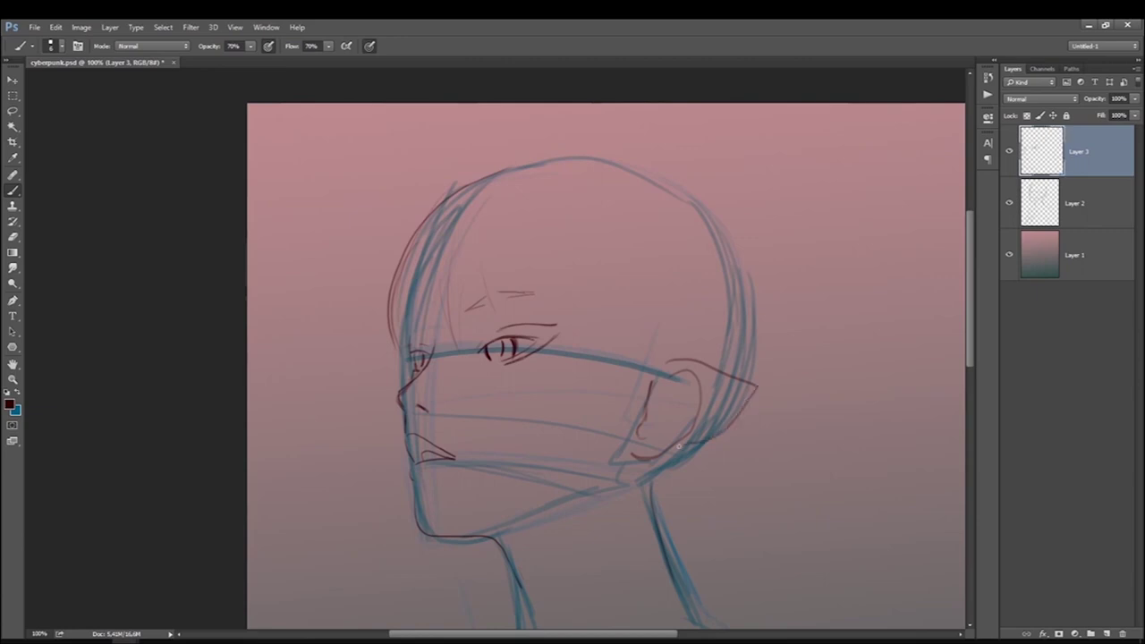
mouse_move(706, 192)
mouse_down()
mouse_move(776, 300)
mouse_move(742, 574)
mouse_up()
drag(777, 442, 770, 592)
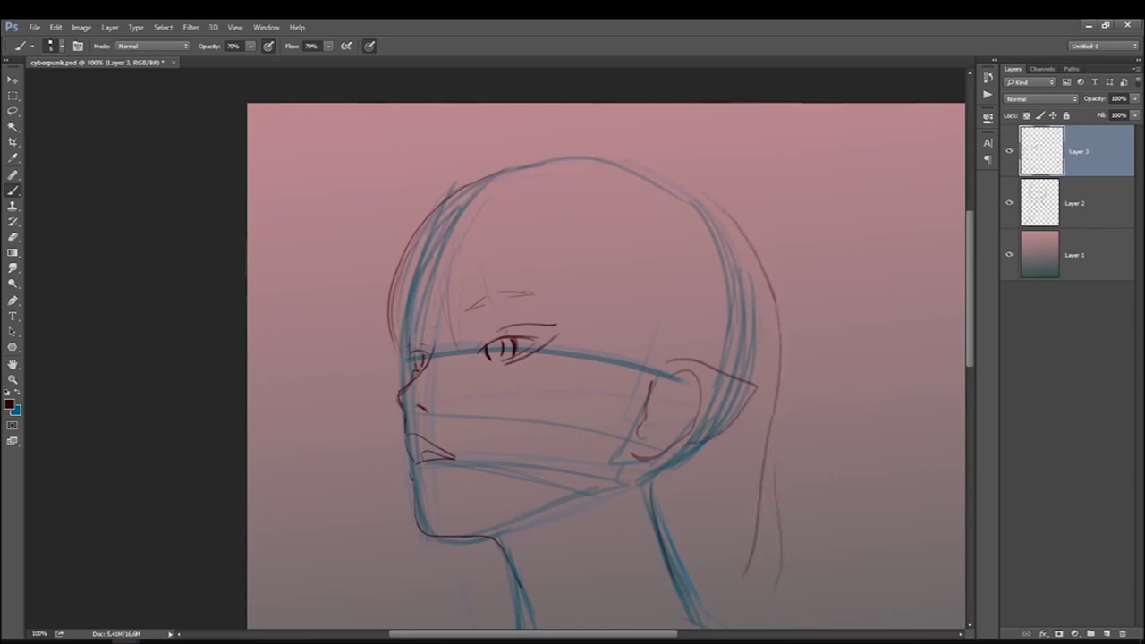
mouse_move(575, 389)
mouse_down()
mouse_move(580, 250)
mouse_move(552, 199)
mouse_up()
drag(638, 184, 660, 361)
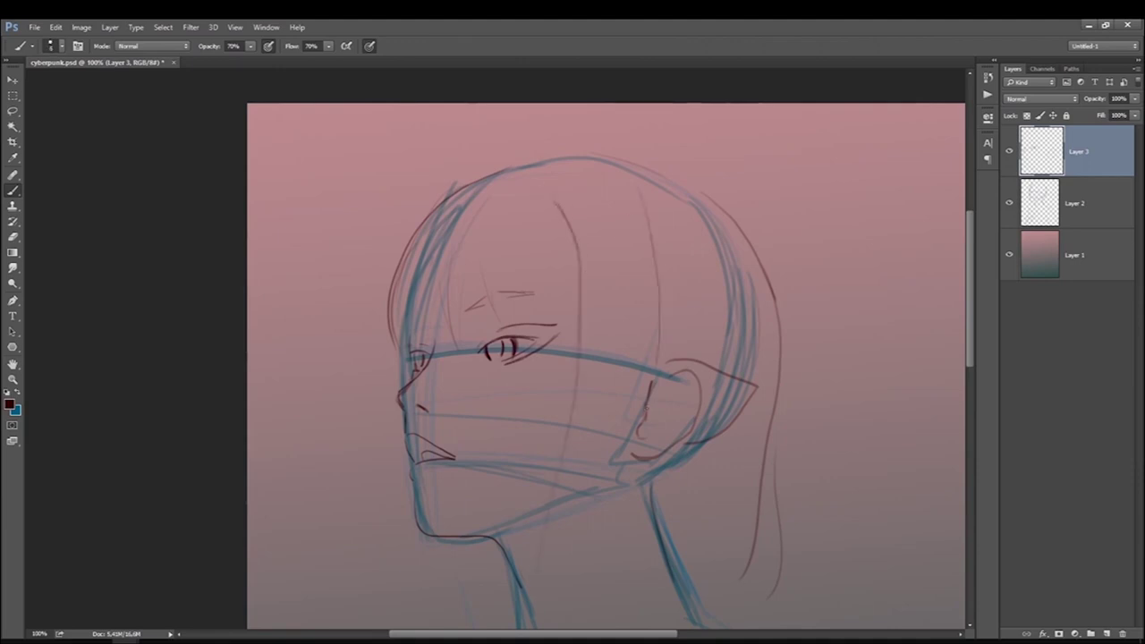
drag(674, 222, 703, 356)
drag(682, 226, 705, 343)
scroll(691, 420, down, 5)
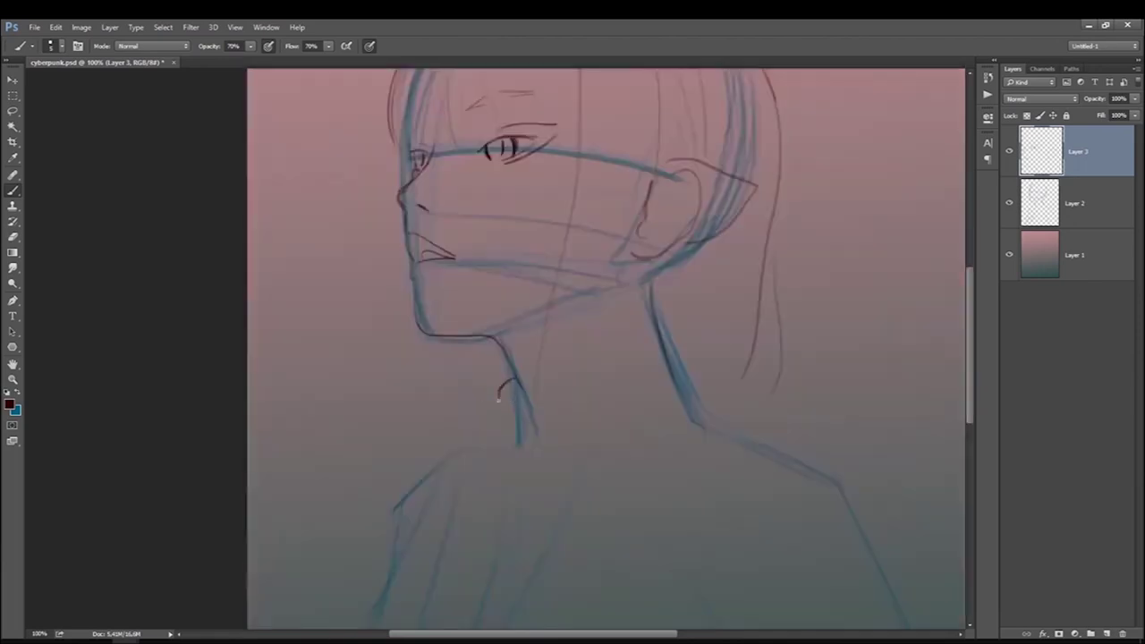
Ink the front of the neck, the collar line and the right shoulder.
mouse_move(497, 399)
mouse_down()
mouse_move(503, 432)
mouse_move(548, 503)
mouse_move(656, 364)
mouse_up()
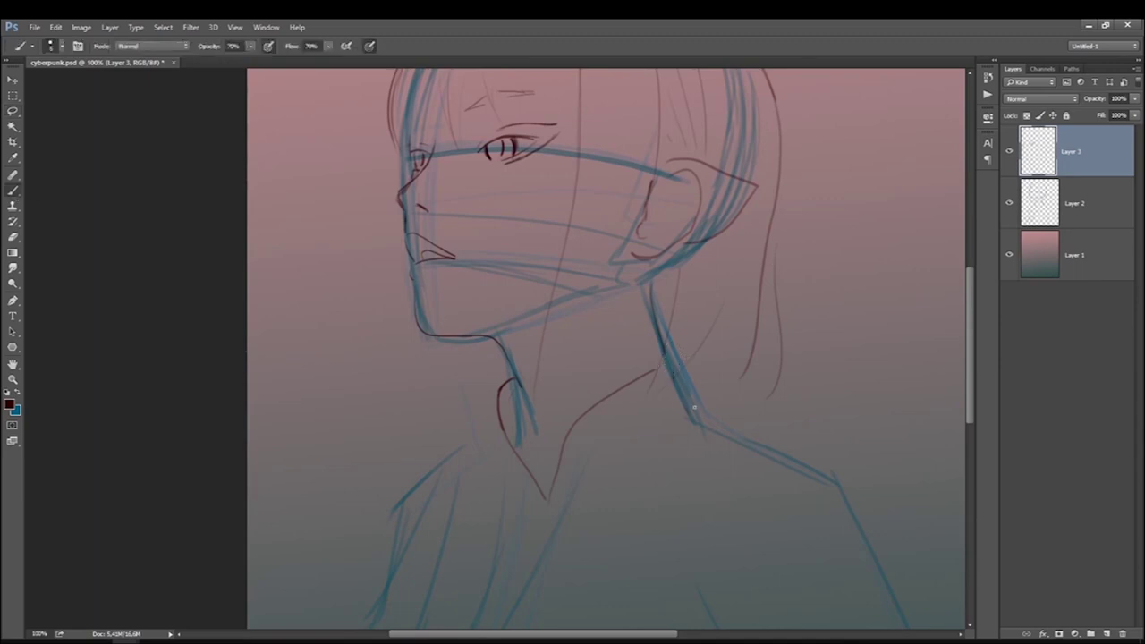
mouse_move(707, 421)
mouse_down()
mouse_move(840, 474)
mouse_move(881, 582)
mouse_up()
key(ctrl+minus)
drag(646, 404, 731, 455)
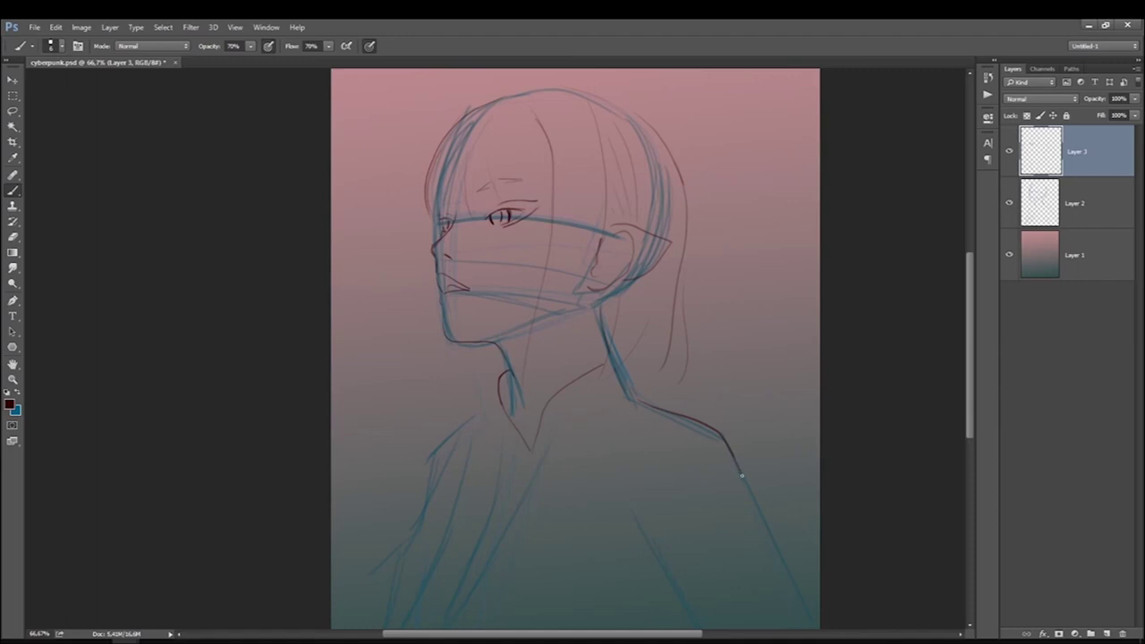
key(ctrl+plus)
drag(778, 273, 887, 512)
Redraw the right shoulder line, adjust brush size, and ink the vertical jacket fold lines.
key(ctrl+z)
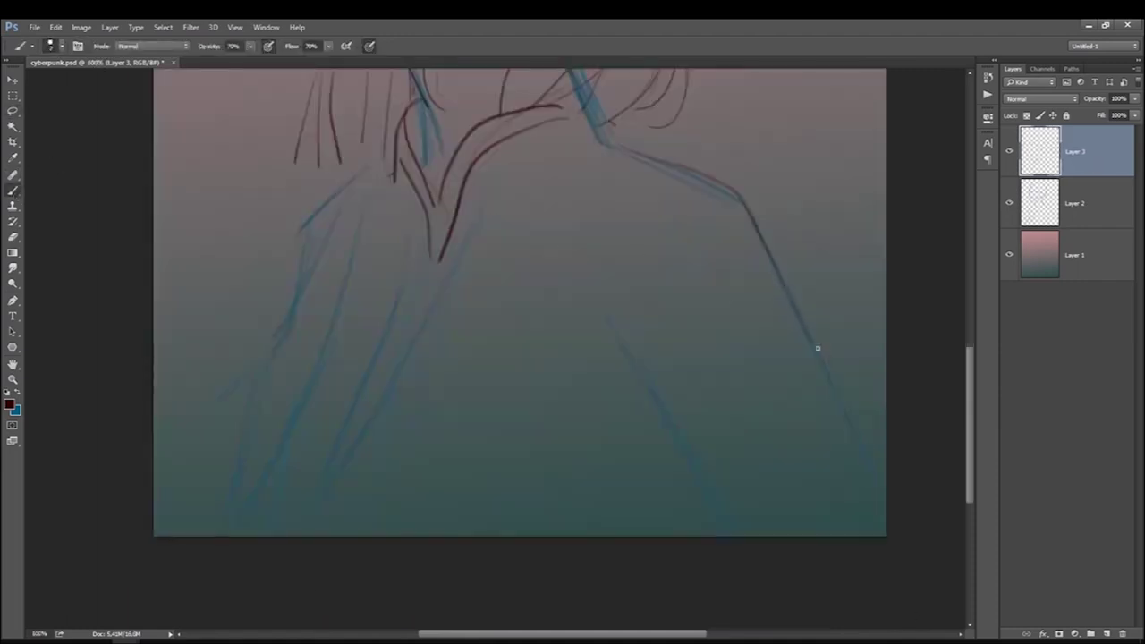
drag(807, 333, 887, 492)
key(bracketleft)
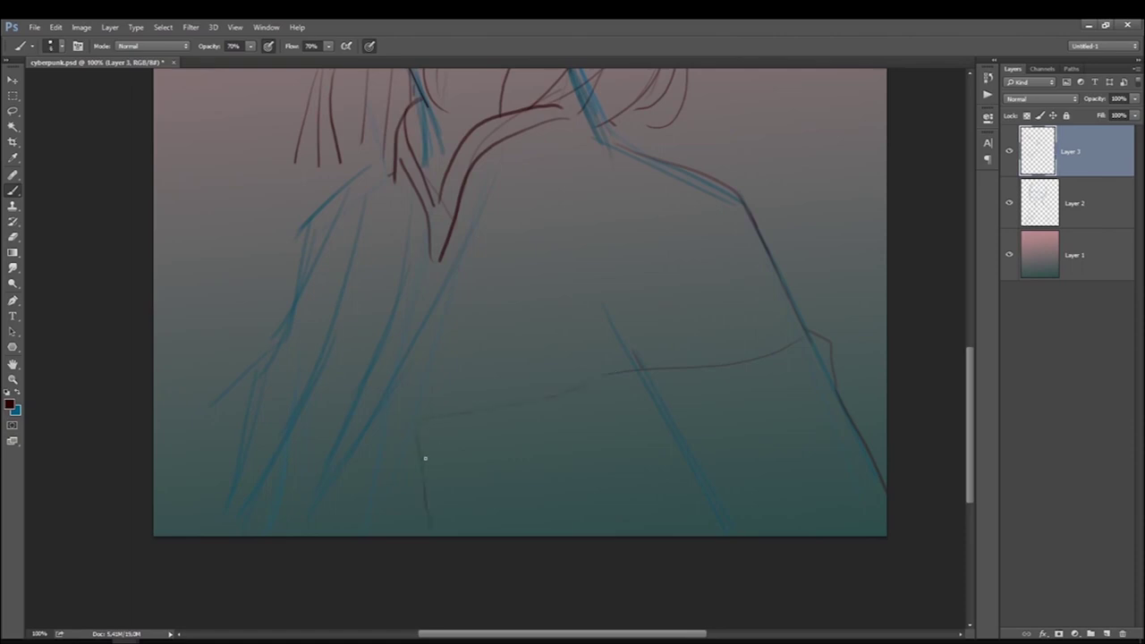
drag(421, 479, 430, 533)
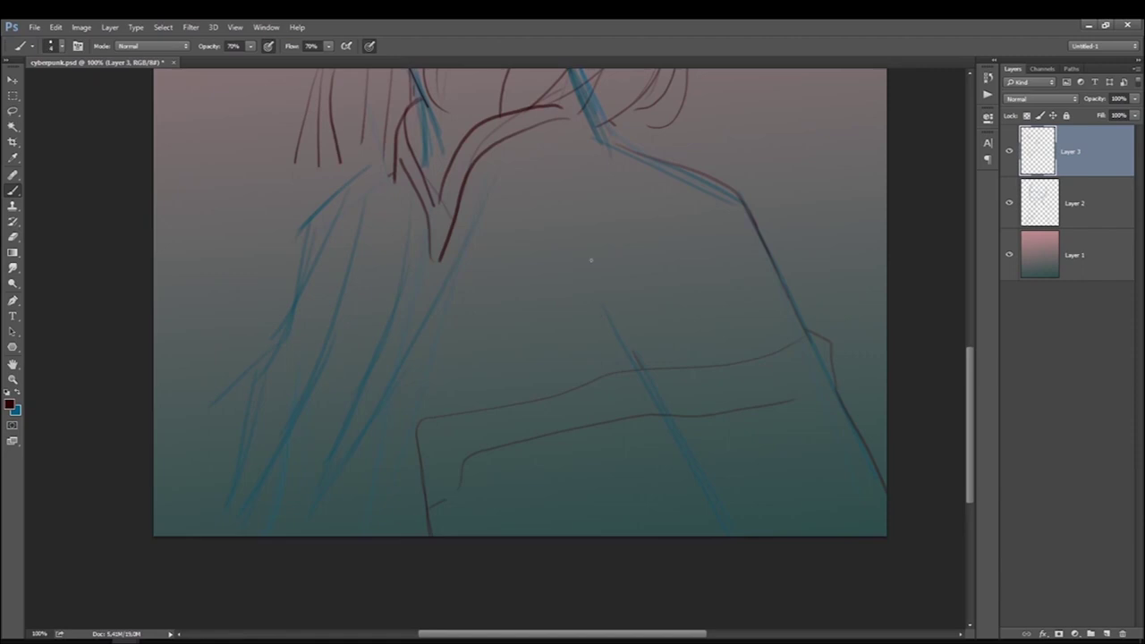
drag(584, 253, 575, 297)
drag(578, 386, 575, 319)
drag(583, 259, 576, 309)
Redo the curved collar line, undoing the stray strokes.
key(e)
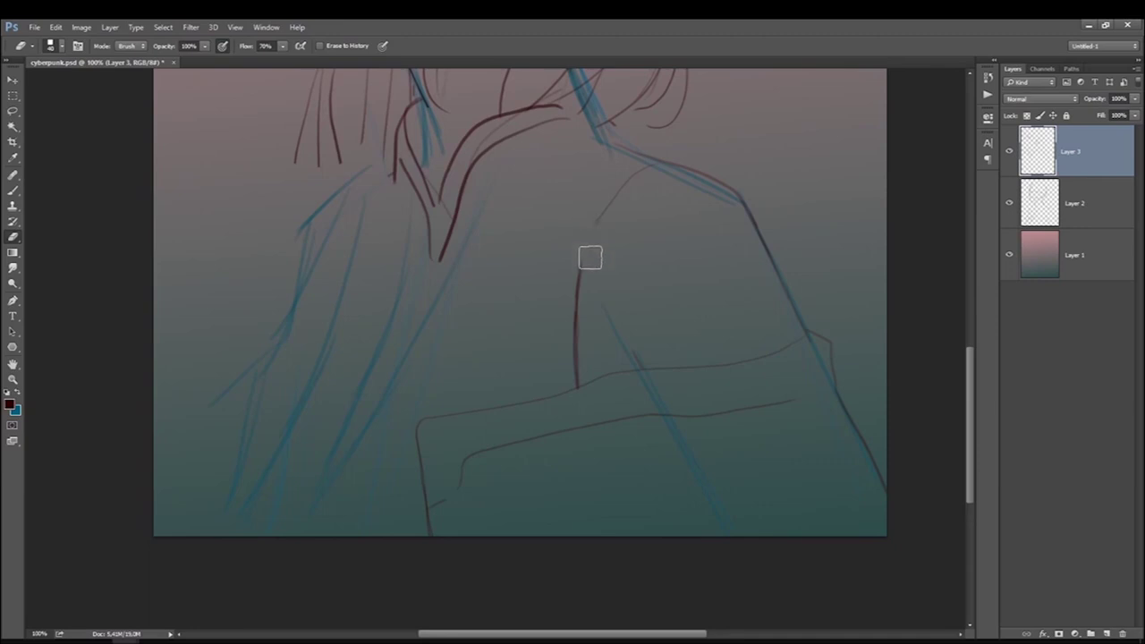
key(b)
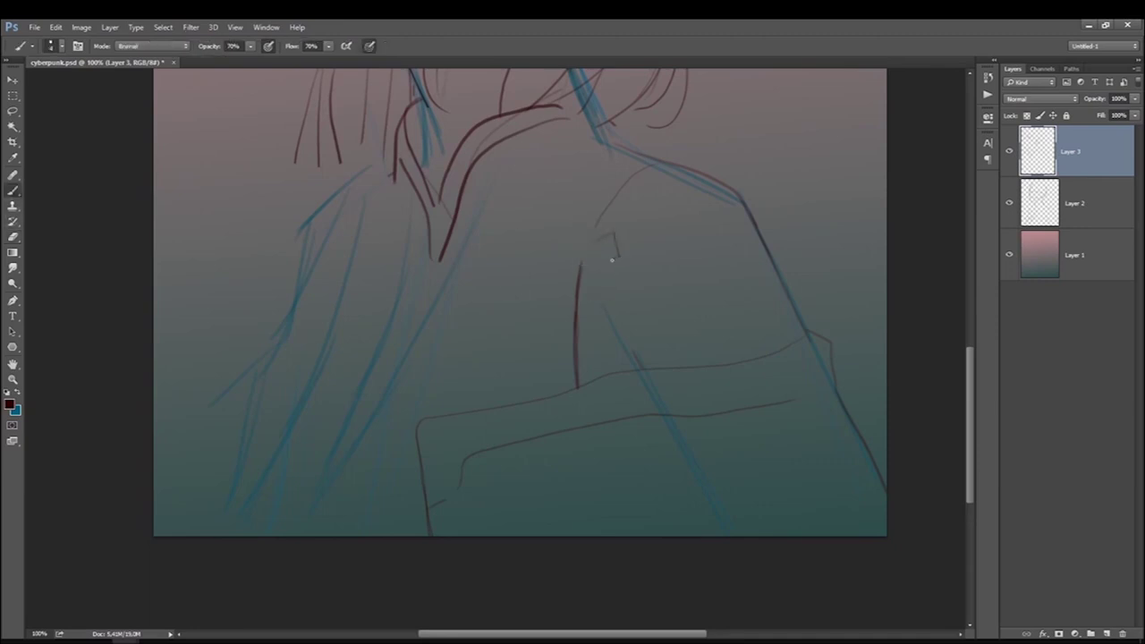
key(ctrl+z)
drag(625, 230, 685, 360)
key(ctrl+z)
drag(636, 266, 688, 364)
Add short chest detail strokes and ink the left hair strands and lower-left shoulder curve.
drag(407, 318, 411, 354)
drag(480, 337, 483, 363)
drag(470, 343, 458, 380)
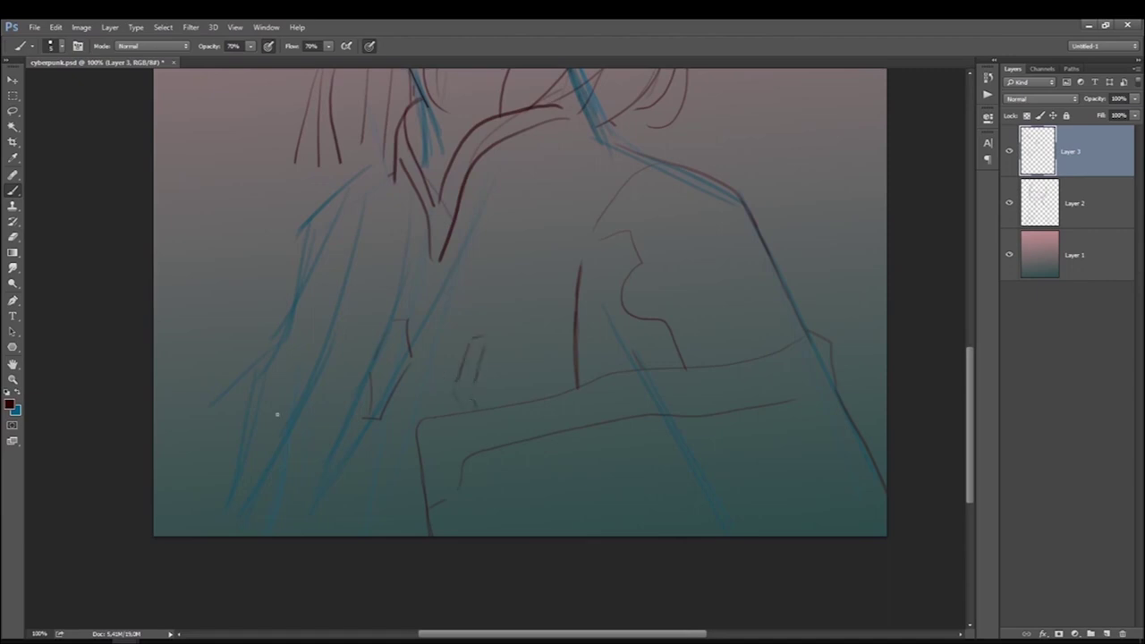
drag(337, 141, 346, 243)
drag(324, 182, 317, 293)
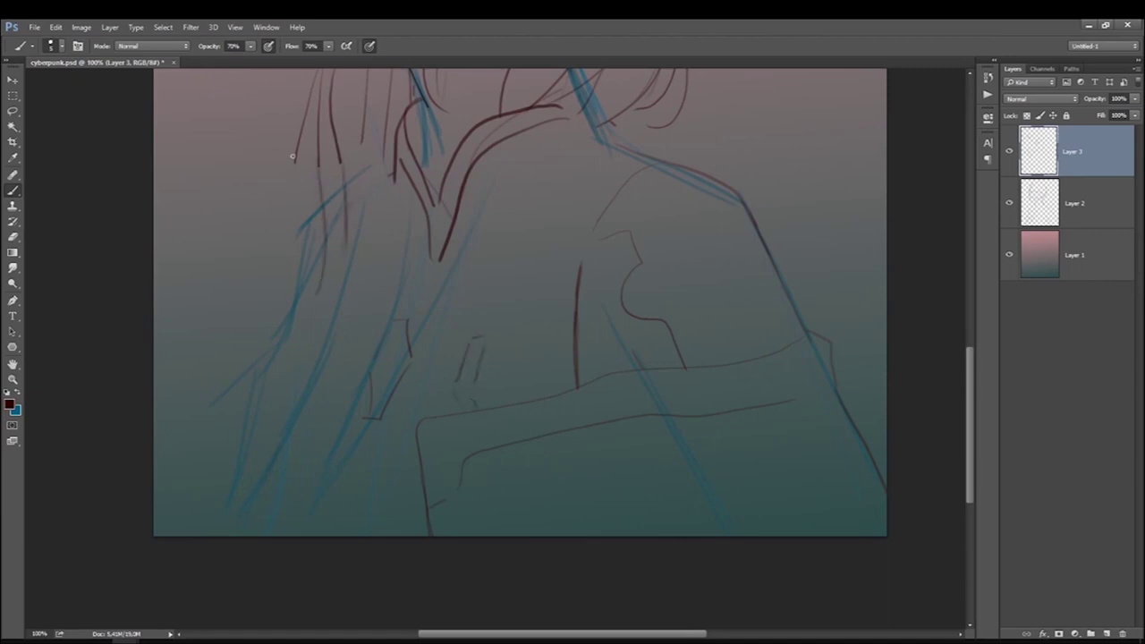
drag(298, 159, 302, 239)
mouse_move(271, 344)
mouse_down()
mouse_move(235, 372)
mouse_move(236, 528)
mouse_up()
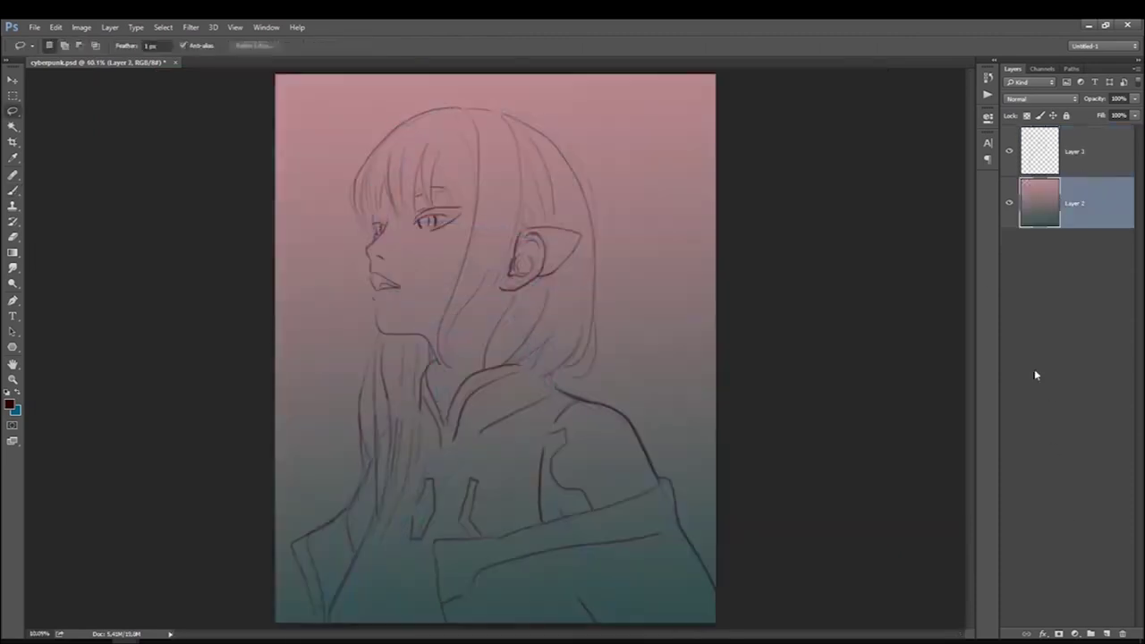
Lasso strips of the hair and thicken the top and right hair outline.
scroll(571, 121, up, 2)
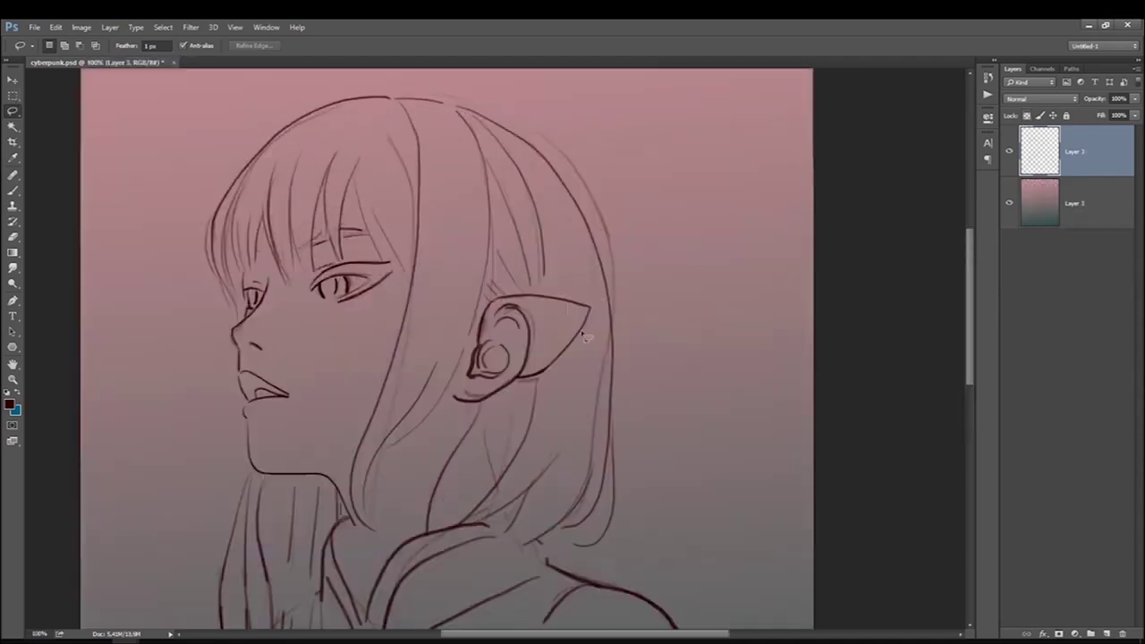
drag(476, 113, 601, 302)
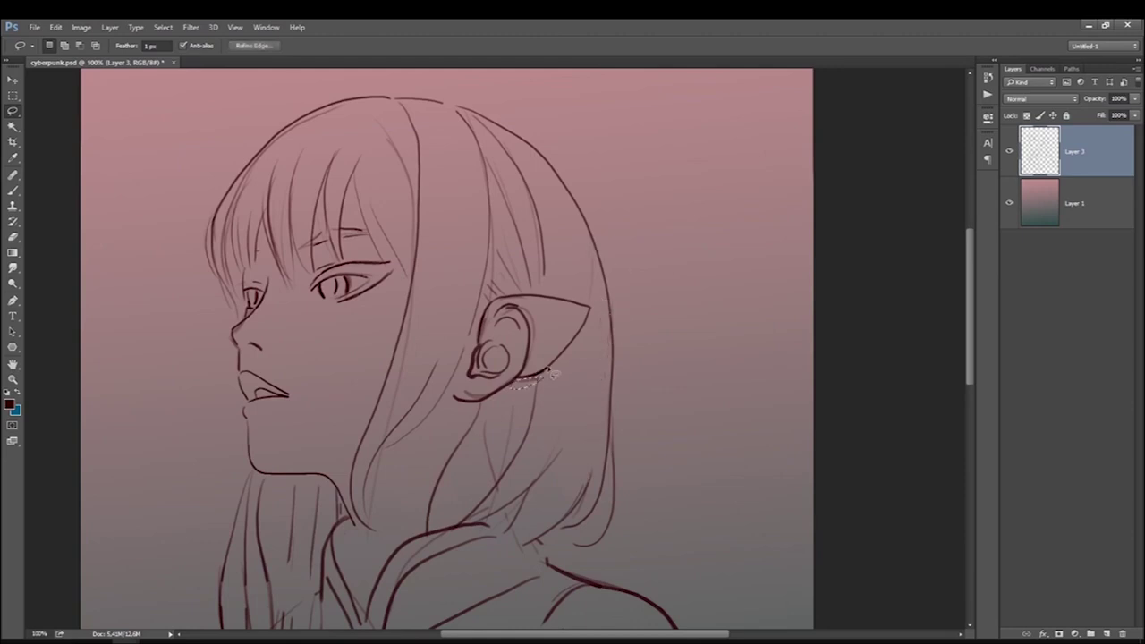
drag(511, 421, 537, 221)
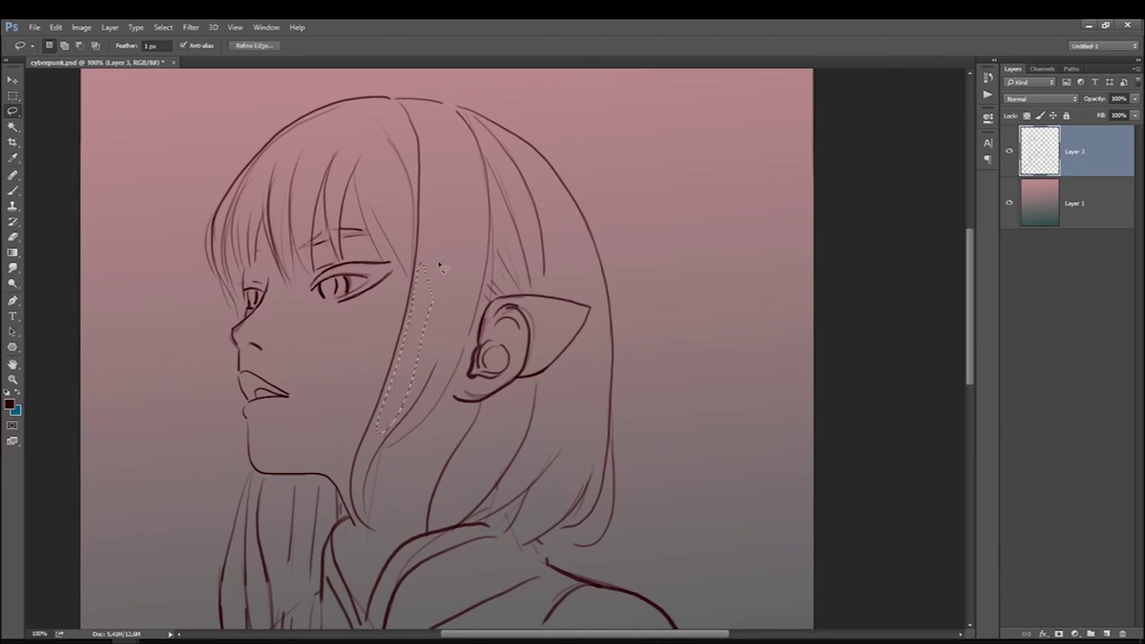
click(13, 191)
mouse_move(343, 99)
mouse_down()
mouse_move(458, 106)
mouse_move(566, 183)
mouse_up()
mouse_move(469, 105)
mouse_down()
mouse_move(538, 152)
mouse_move(591, 229)
mouse_move(614, 322)
mouse_up()
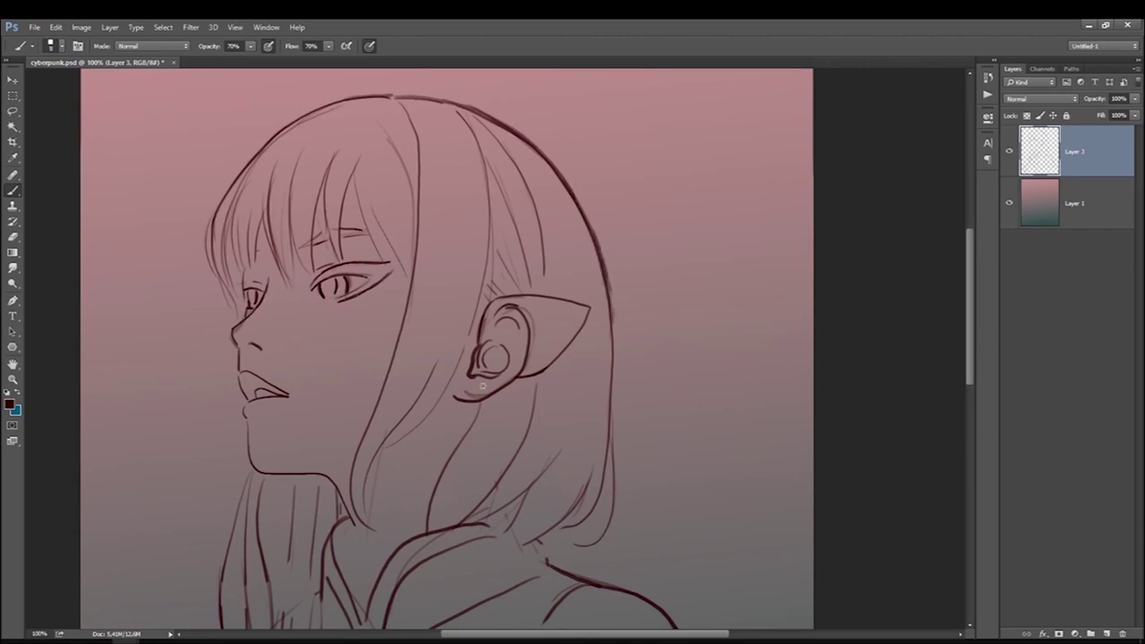
Darken the ear's lower outline and the right and lower-right hair outline.
key(l)
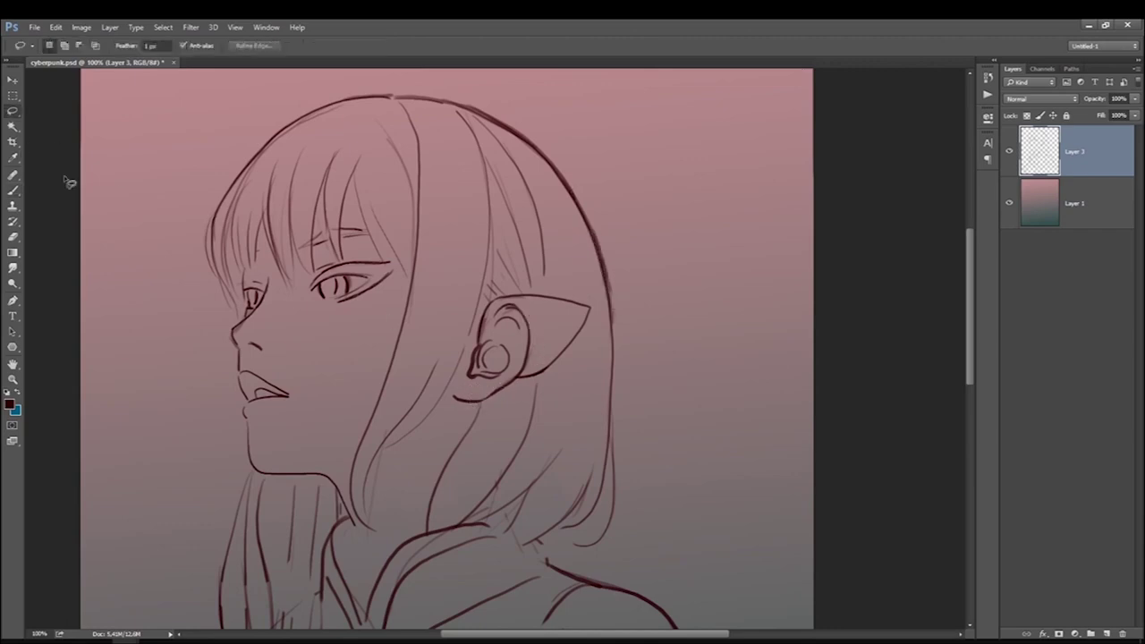
click(13, 190)
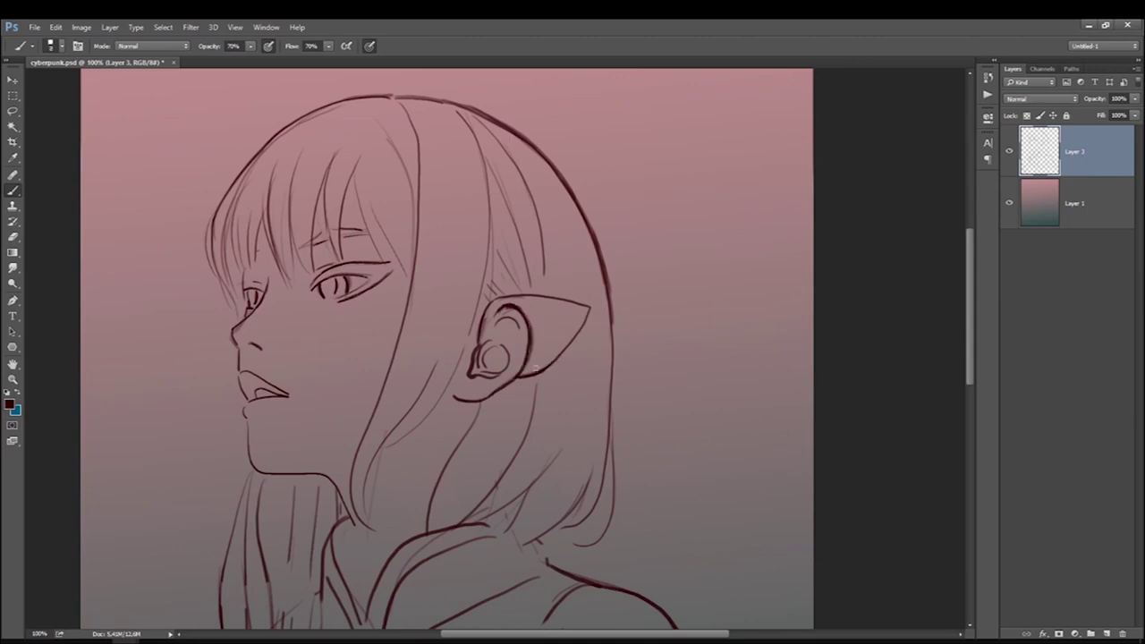
drag(586, 311, 536, 372)
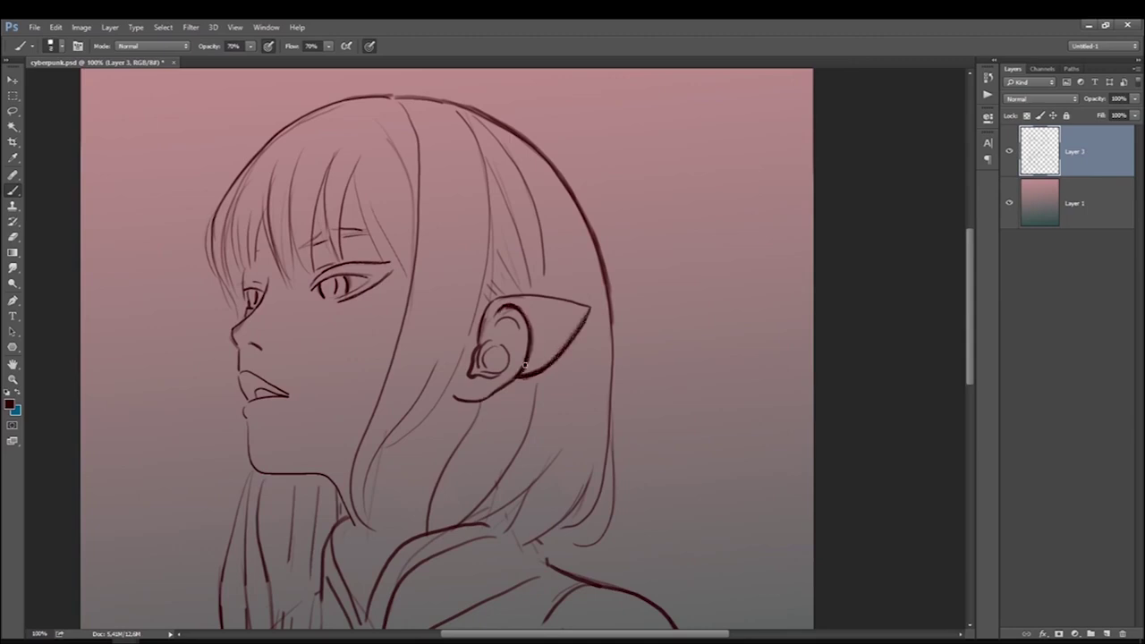
key(l)
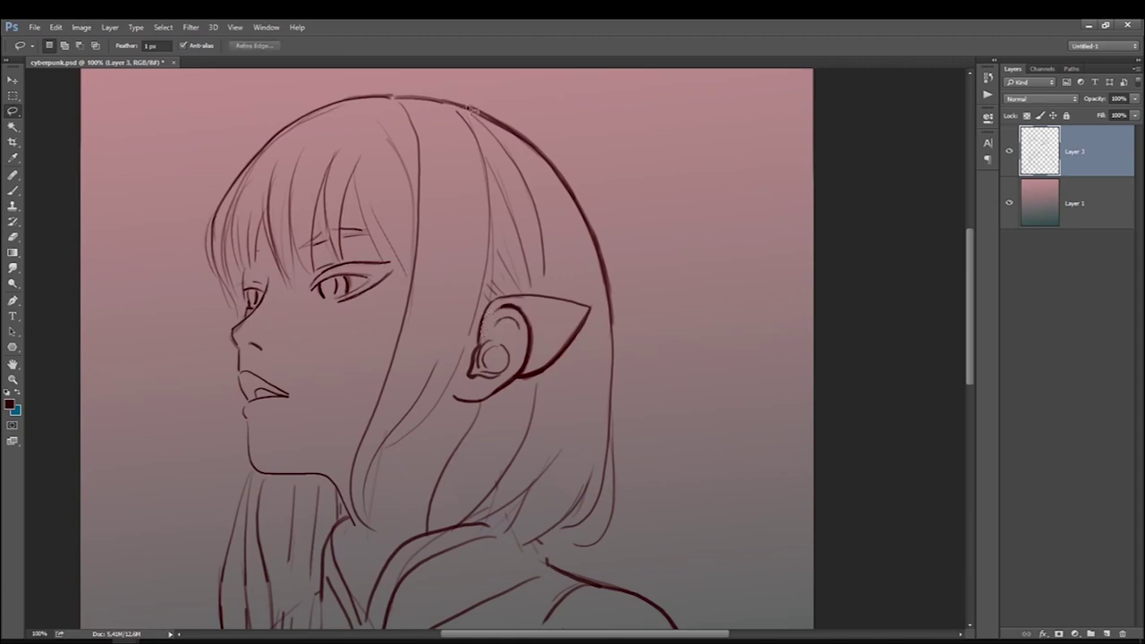
key(b)
mouse_move(592, 222)
mouse_down()
mouse_move(613, 317)
mouse_move(615, 421)
mouse_move(598, 493)
mouse_up()
drag(613, 433, 593, 544)
mouse_move(614, 393)
mouse_down()
mouse_move(597, 546)
mouse_move(614, 472)
mouse_up()
Darken the inner hair strands below and in front of the ear.
drag(564, 443, 532, 484)
drag(542, 367, 487, 496)
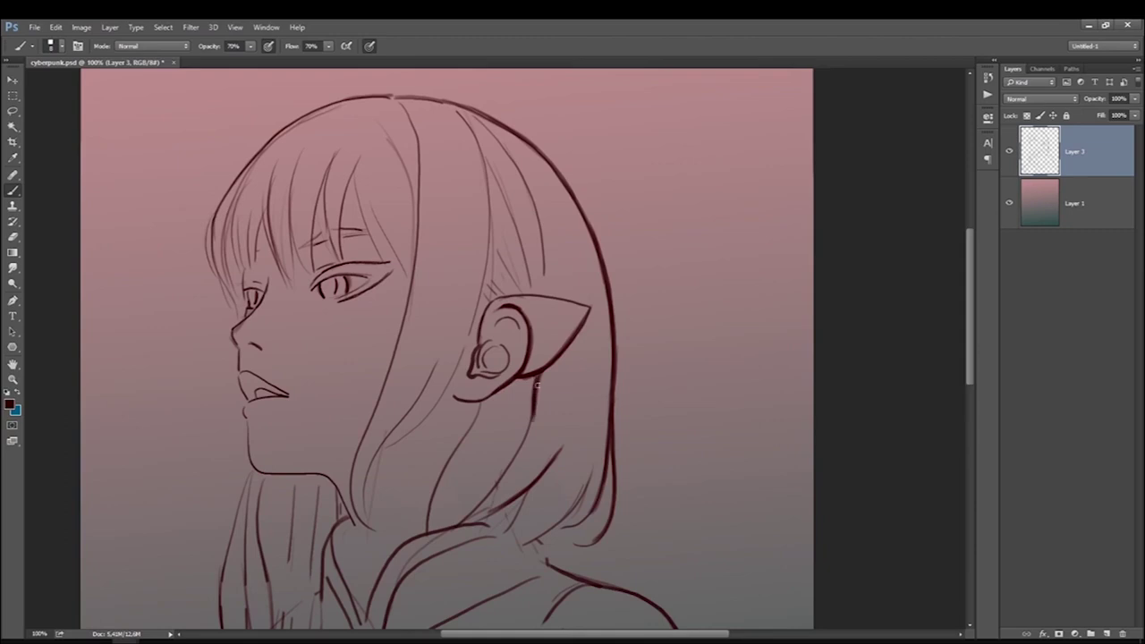
drag(480, 402, 453, 453)
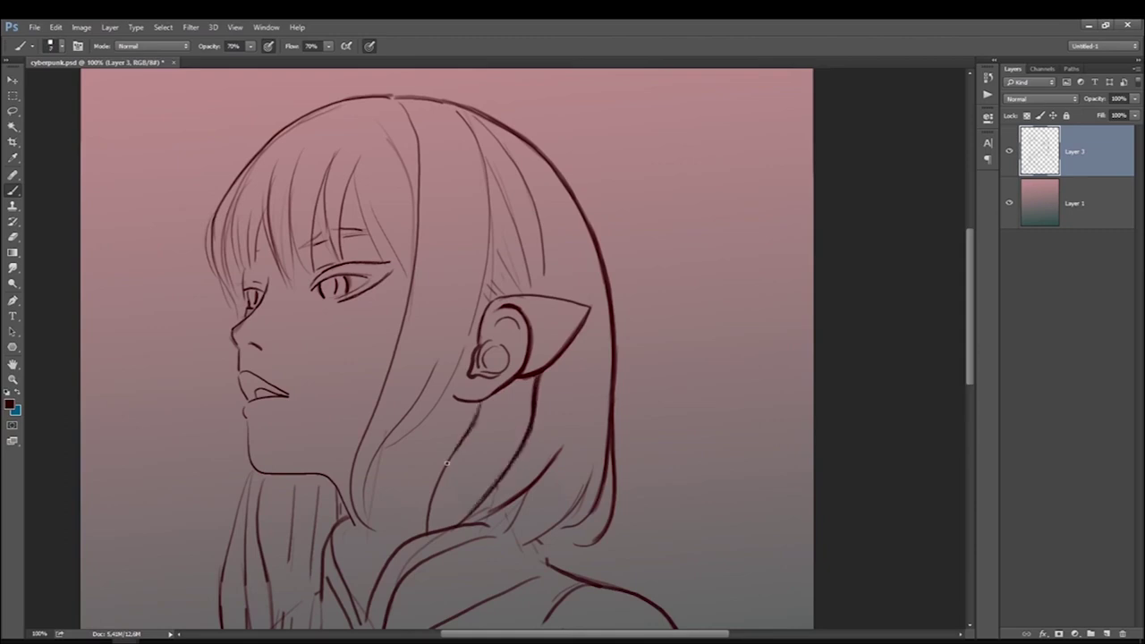
drag(490, 251, 467, 339)
drag(489, 204, 476, 321)
drag(490, 147, 485, 259)
drag(488, 179, 479, 299)
mouse_move(461, 112)
mouse_down()
mouse_move(488, 224)
mouse_move(485, 168)
mouse_move(488, 188)
mouse_move(480, 305)
mouse_up()
drag(493, 237, 490, 282)
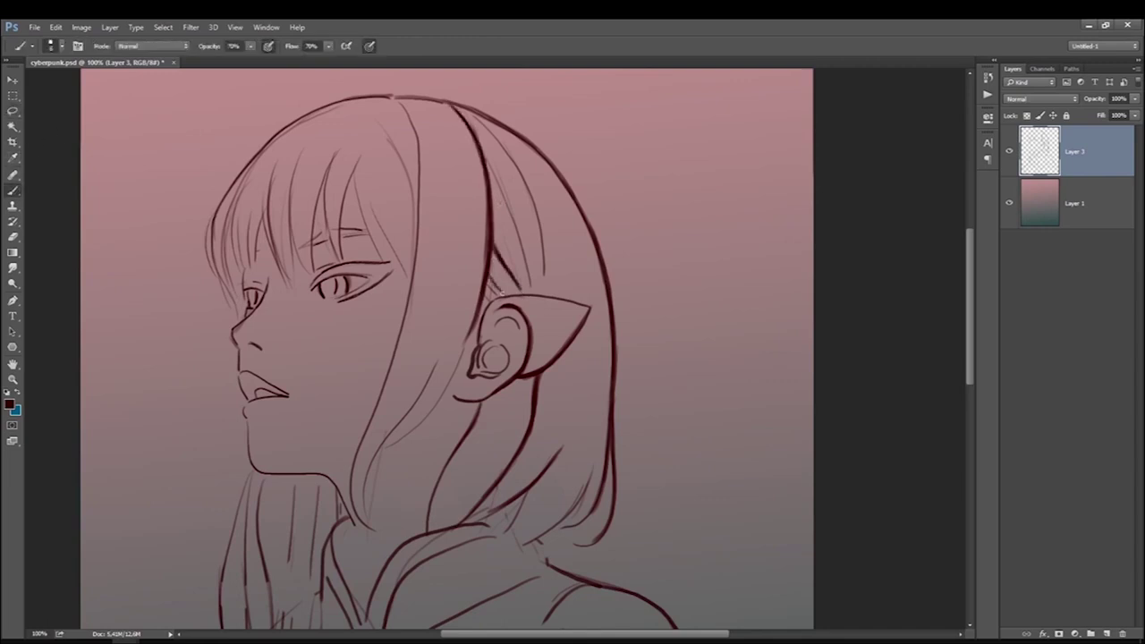
mouse_move(481, 154)
mouse_down()
mouse_move(528, 265)
mouse_move(517, 228)
mouse_move(517, 238)
mouse_up()
mouse_move(463, 109)
mouse_down()
mouse_move(525, 185)
mouse_move(515, 166)
mouse_move(528, 202)
mouse_up()
Darken the hair strands near the crown and deselect.
drag(397, 99, 420, 188)
drag(413, 136, 417, 268)
drag(377, 118, 413, 215)
drag(399, 149, 415, 211)
drag(379, 121, 415, 198)
click(13, 111)
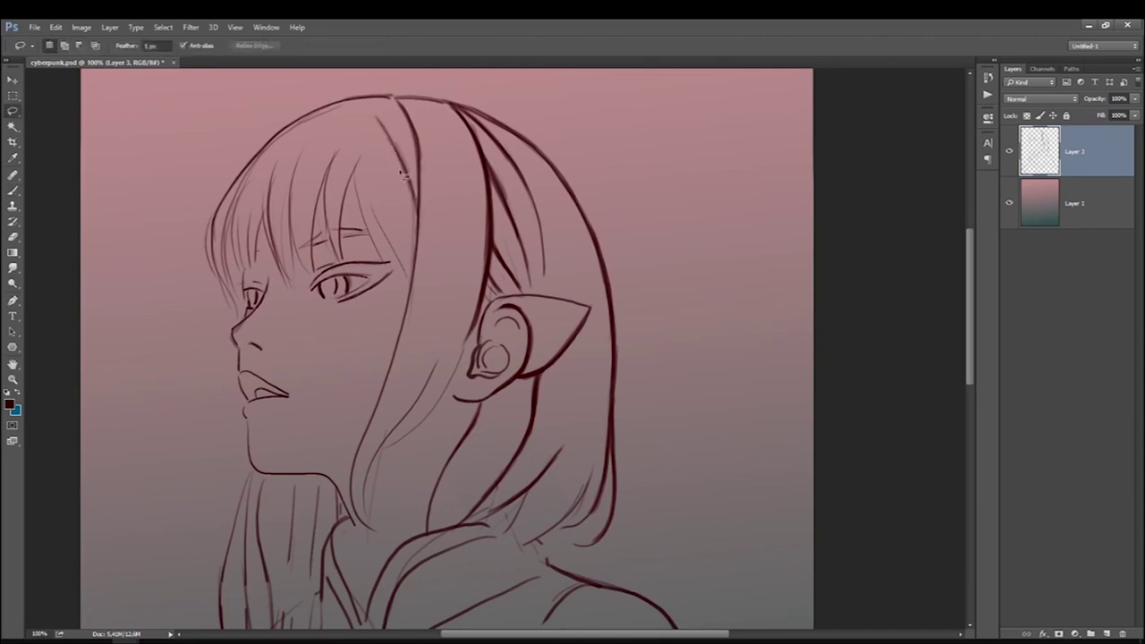
key(ctrl+d)
key(b)
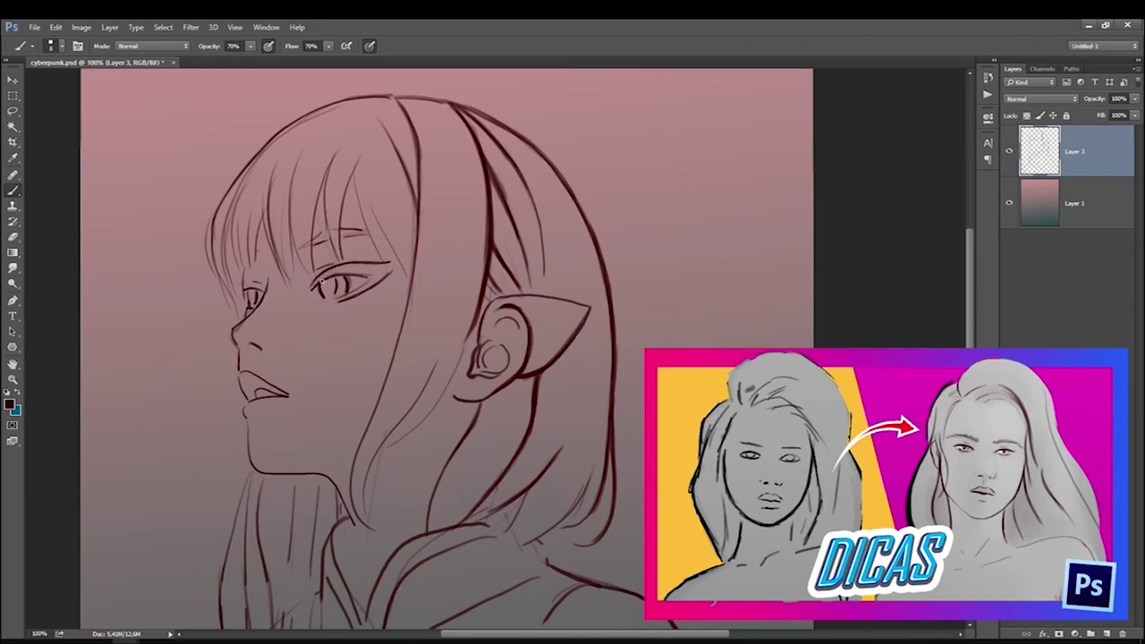
Zoom in on the eye and reinforce the outer line of the bangs downward.
key(ctrl+plus)
drag(246, 198, 566, 358)
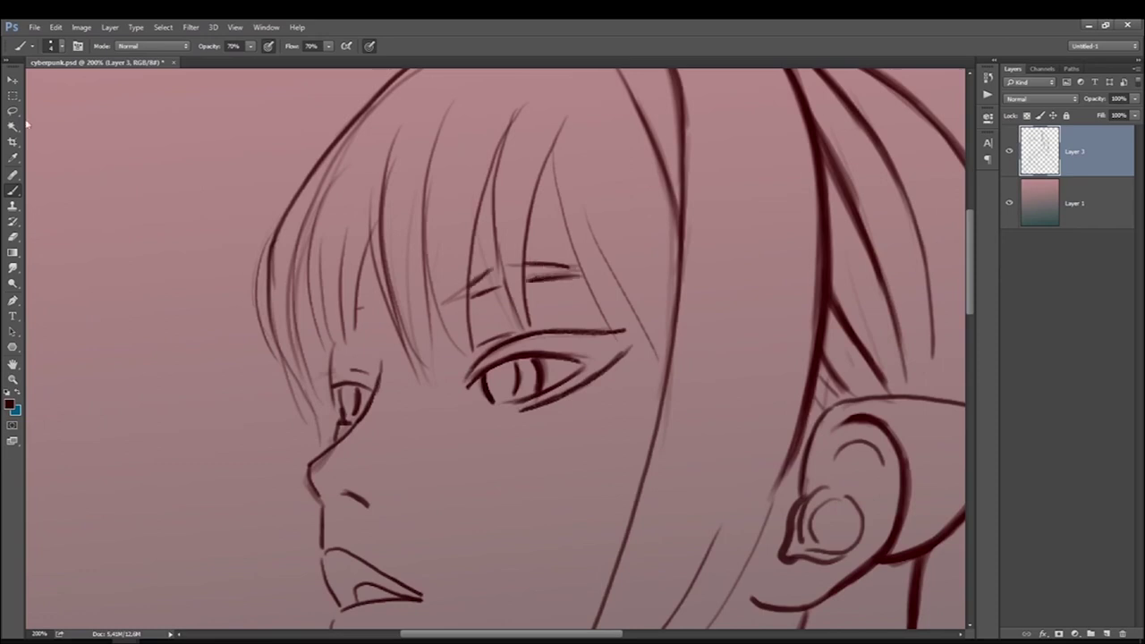
key(ctrl+z)
mouse_move(314, 164)
mouse_down()
mouse_move(272, 237)
mouse_move(263, 327)
mouse_up()
drag(329, 347, 332, 386)
Clear the stray selection near the nose and zoom back out to the whole head.
key(l)
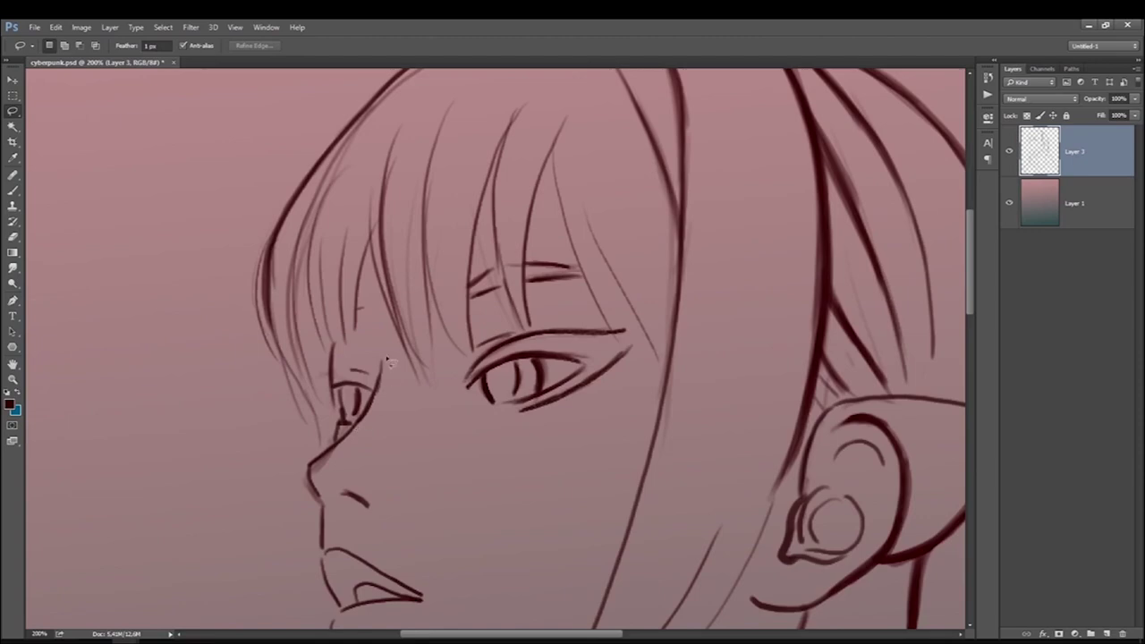
mouse_move(324, 452)
mouse_down()
mouse_move(313, 473)
mouse_move(346, 494)
mouse_up()
key(Return)
click(314, 495)
click(327, 481)
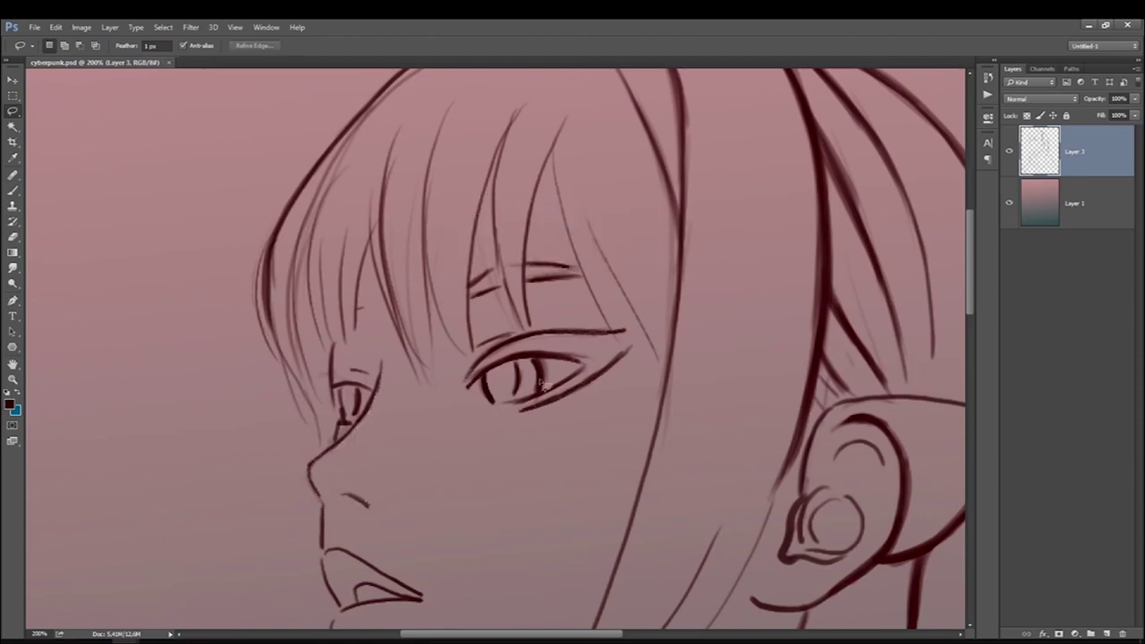
key(ctrl+minus)
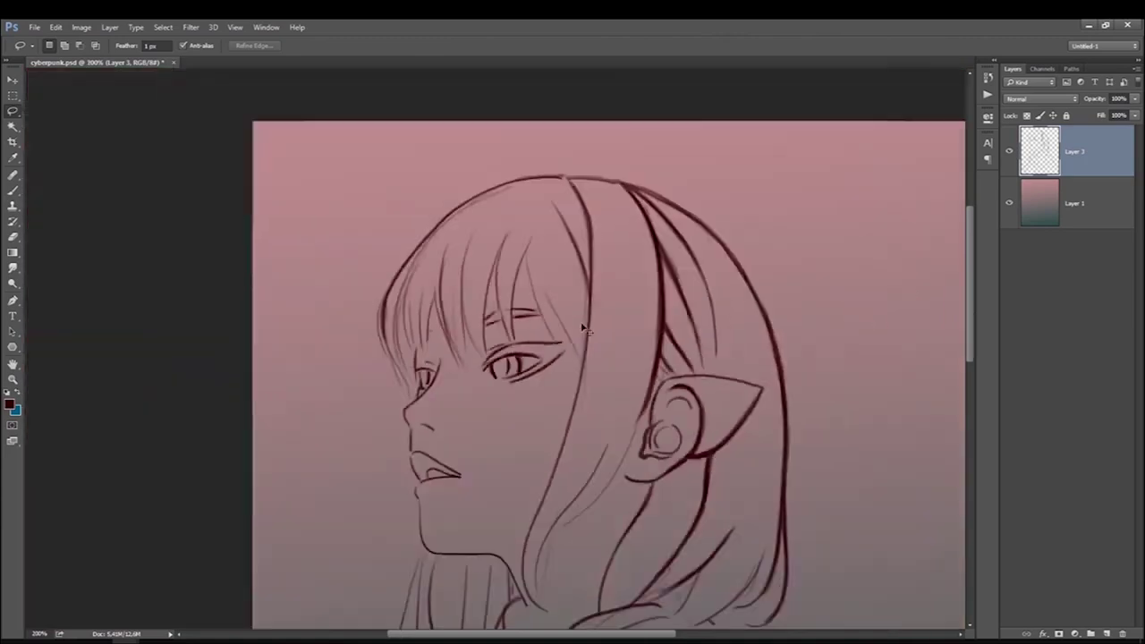
click(12, 191)
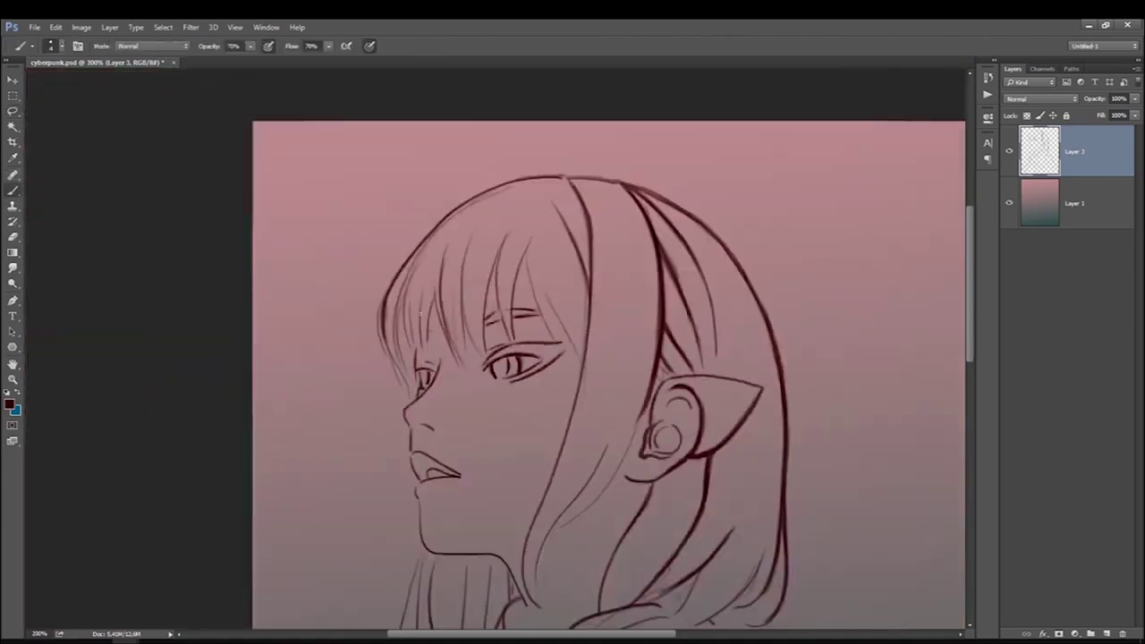
Darken the shoulder line and lower outlines with heavier brush strokes.
drag(973, 299, 973, 361)
scroll(717, 374, down, 2)
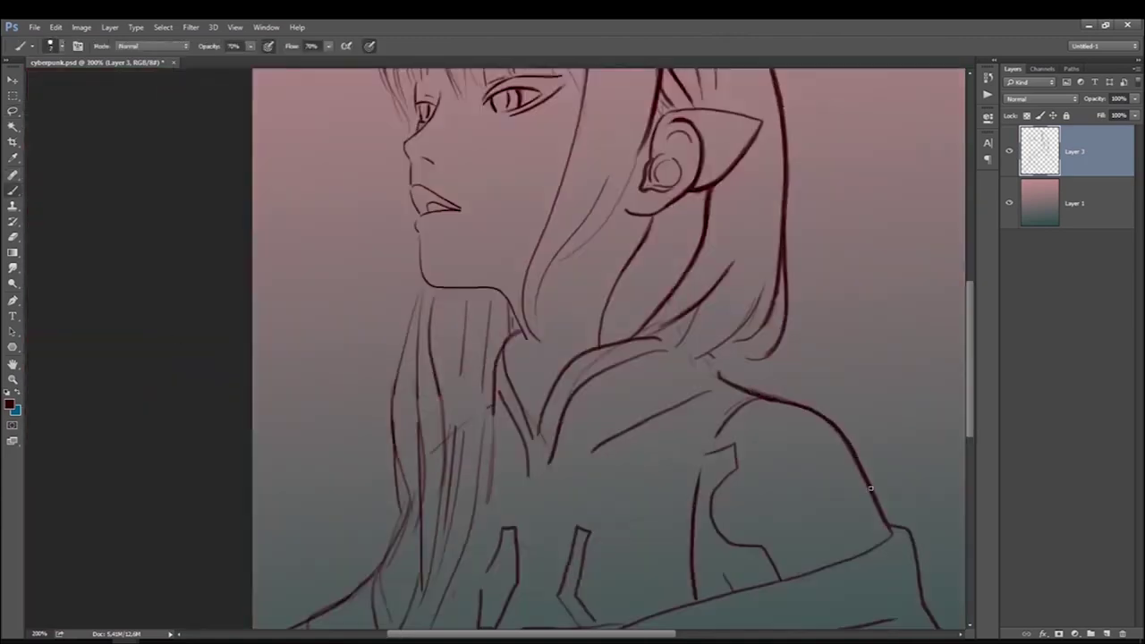
drag(869, 487, 891, 531)
drag(539, 638, 660, 639)
scroll(518, 358, down, 5)
drag(502, 333, 596, 517)
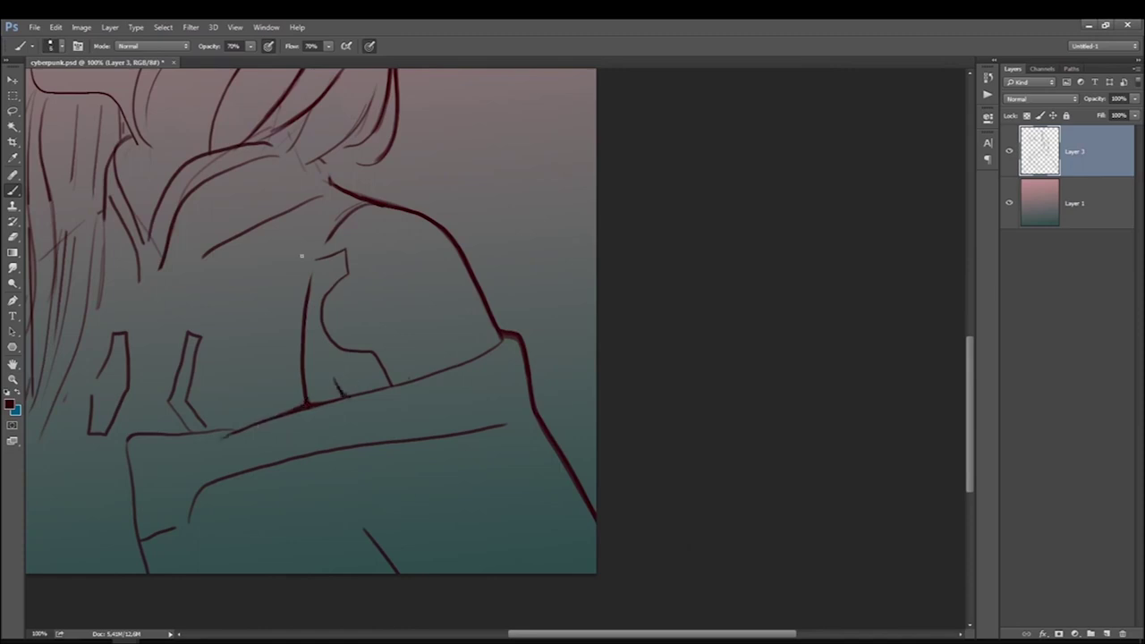
drag(128, 456, 139, 555)
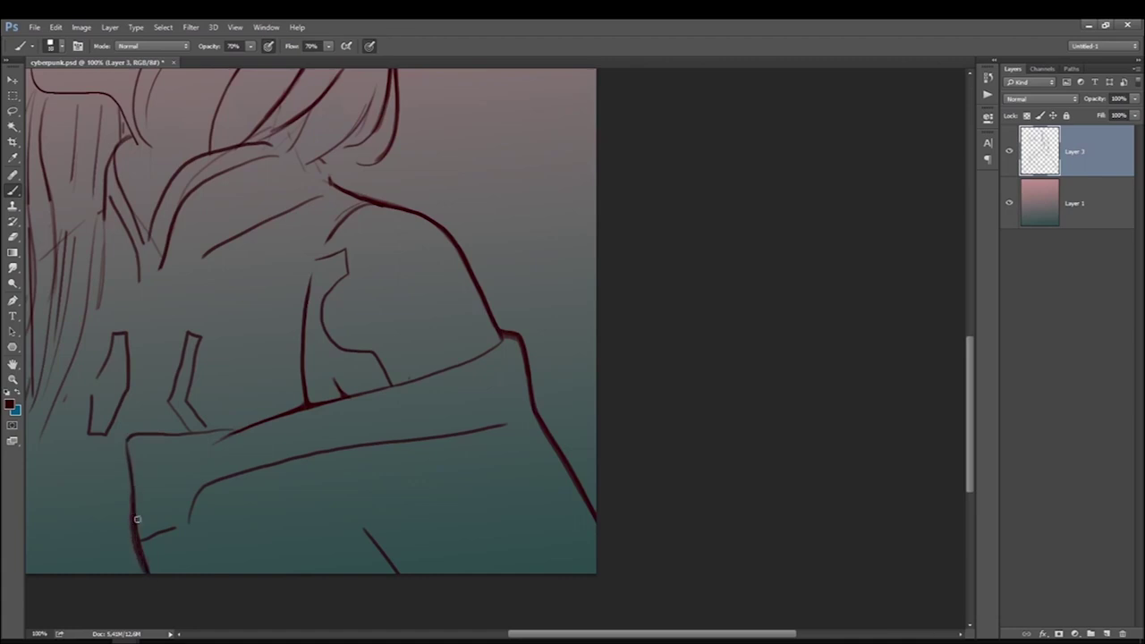
Retrace the inner and outer left jacket edges with darker lines down to the bottom.
scroll(127, 444, left, 2)
scroll(404, 369, left, 5)
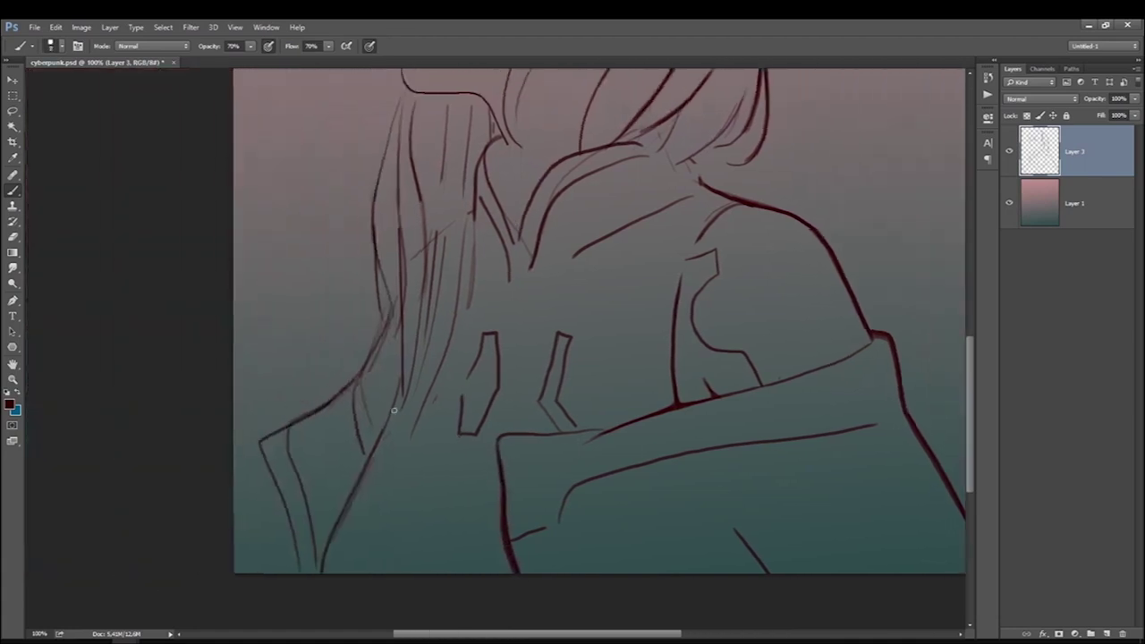
drag(374, 452, 319, 562)
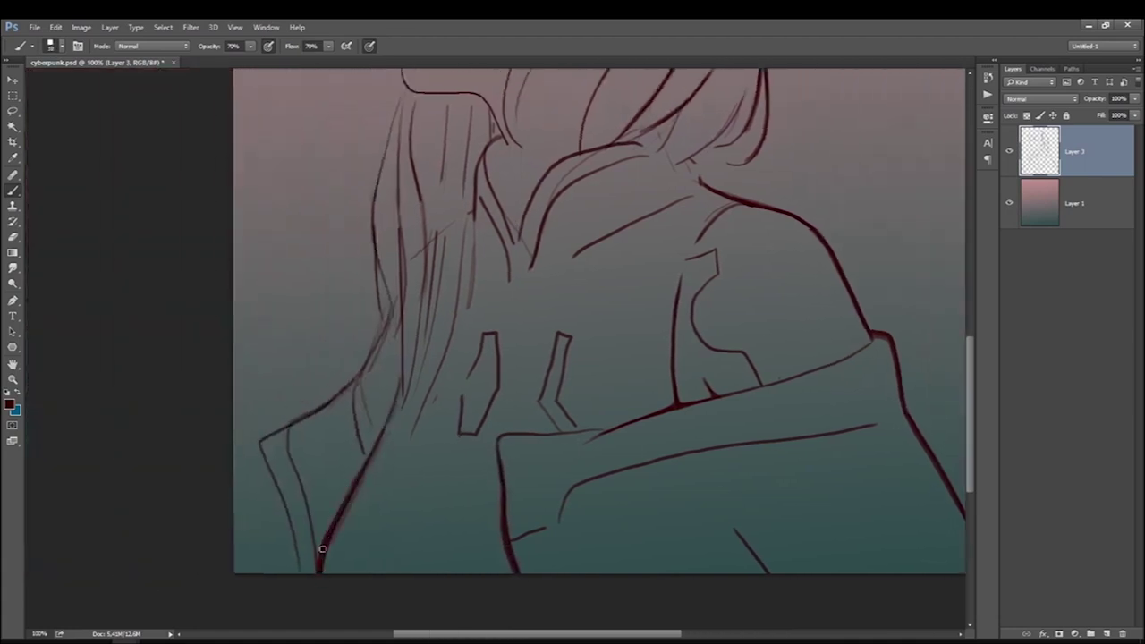
drag(288, 434, 316, 562)
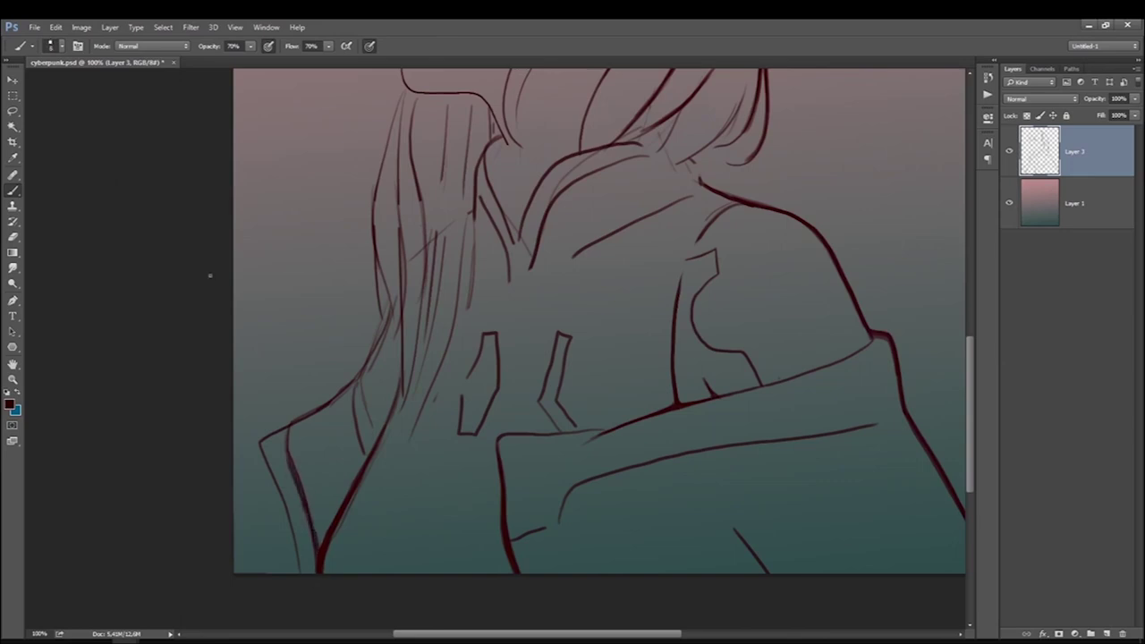
key(l)
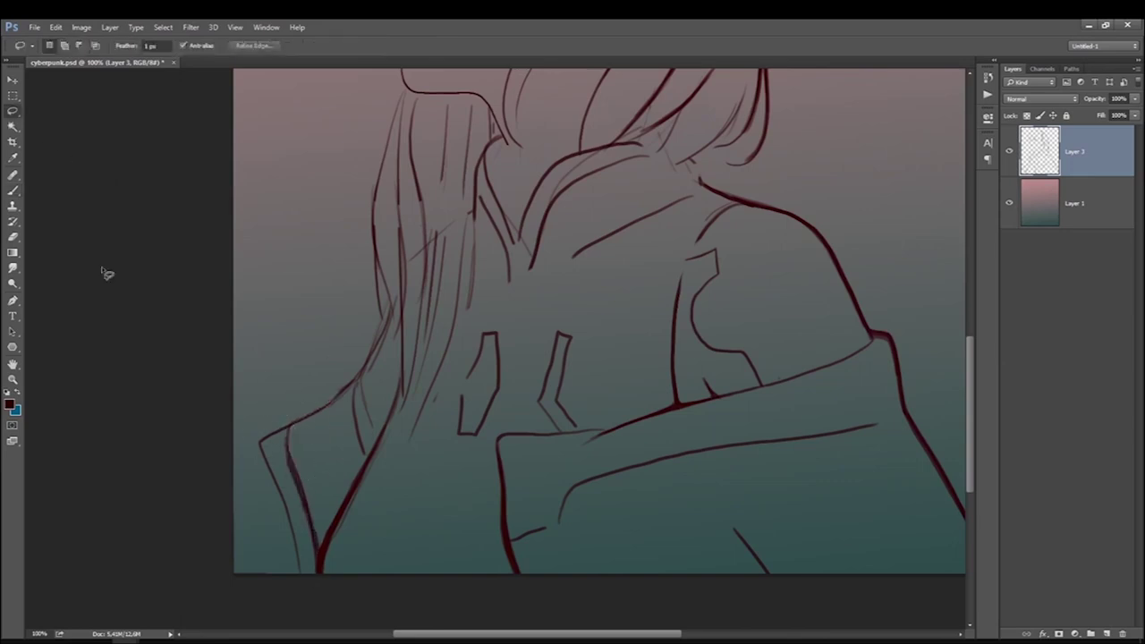
key(b)
drag(273, 482, 299, 588)
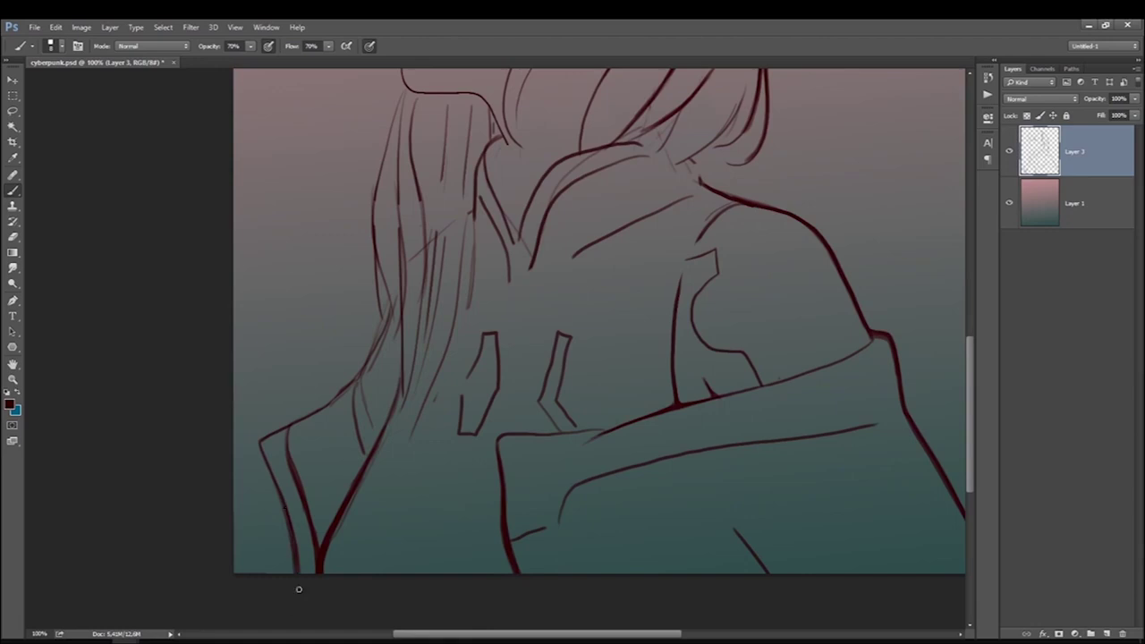
Lasso a stray hair-line section and darken a strand line in the hair.
key(l)
mouse_move(388, 313)
mouse_down()
mouse_move(346, 383)
mouse_move(358, 344)
mouse_up()
key(ctrl+d)
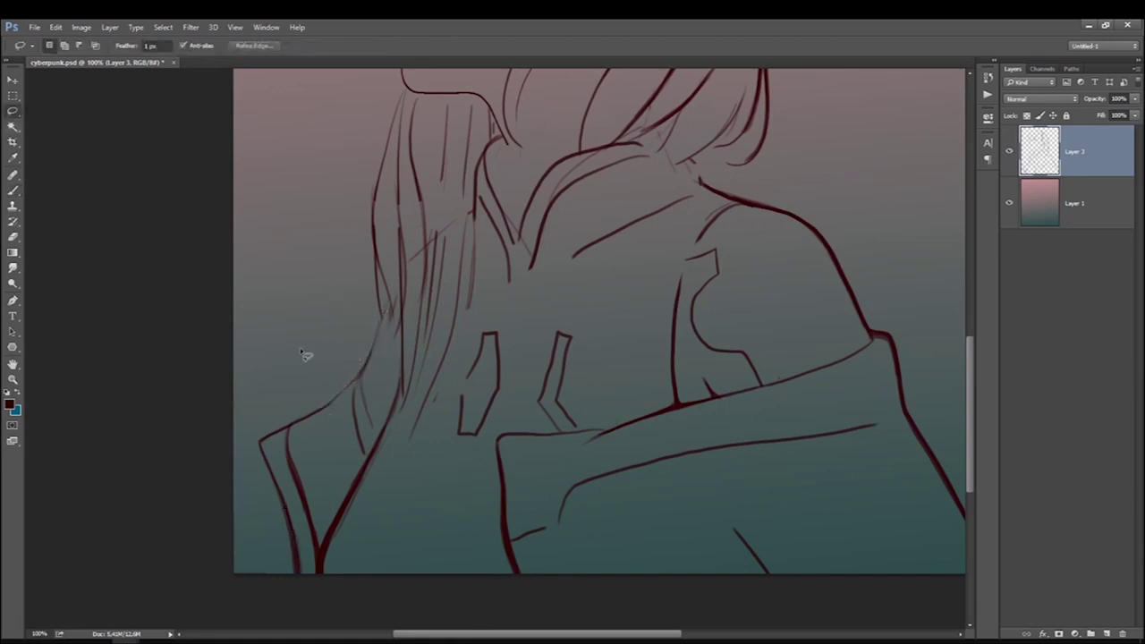
key(b)
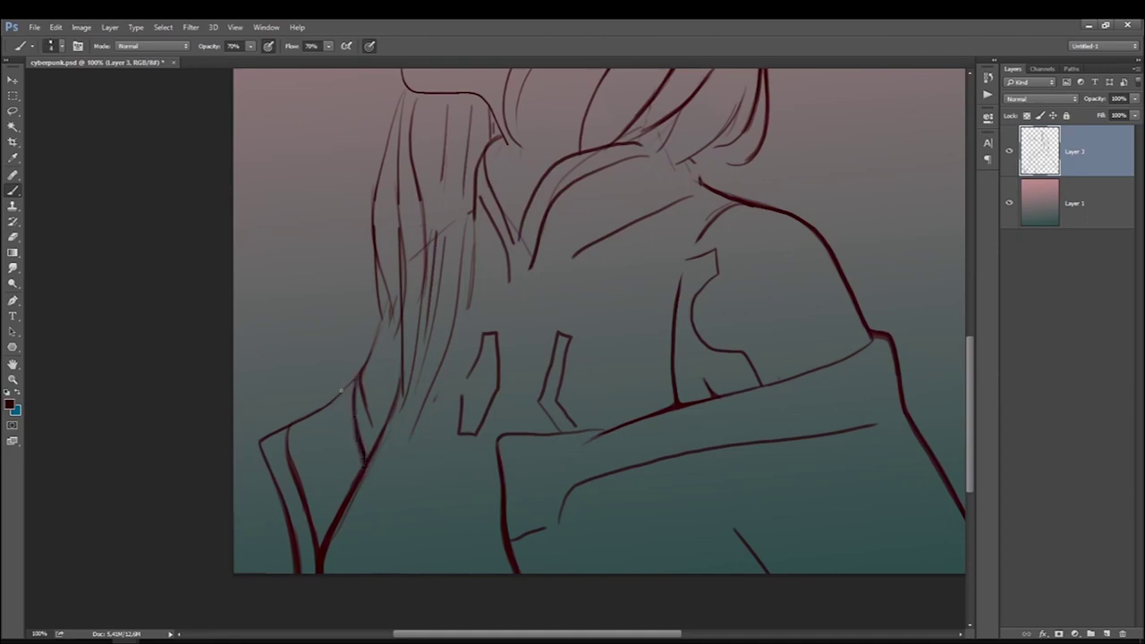
drag(424, 259, 418, 180)
key(l)
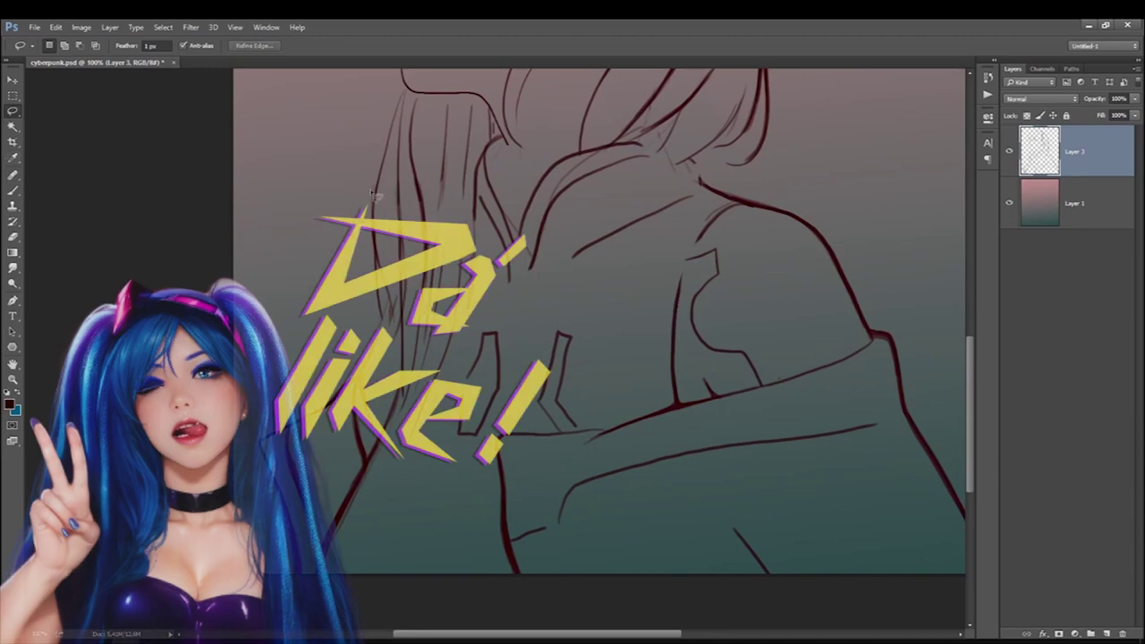
drag(428, 135, 441, 140)
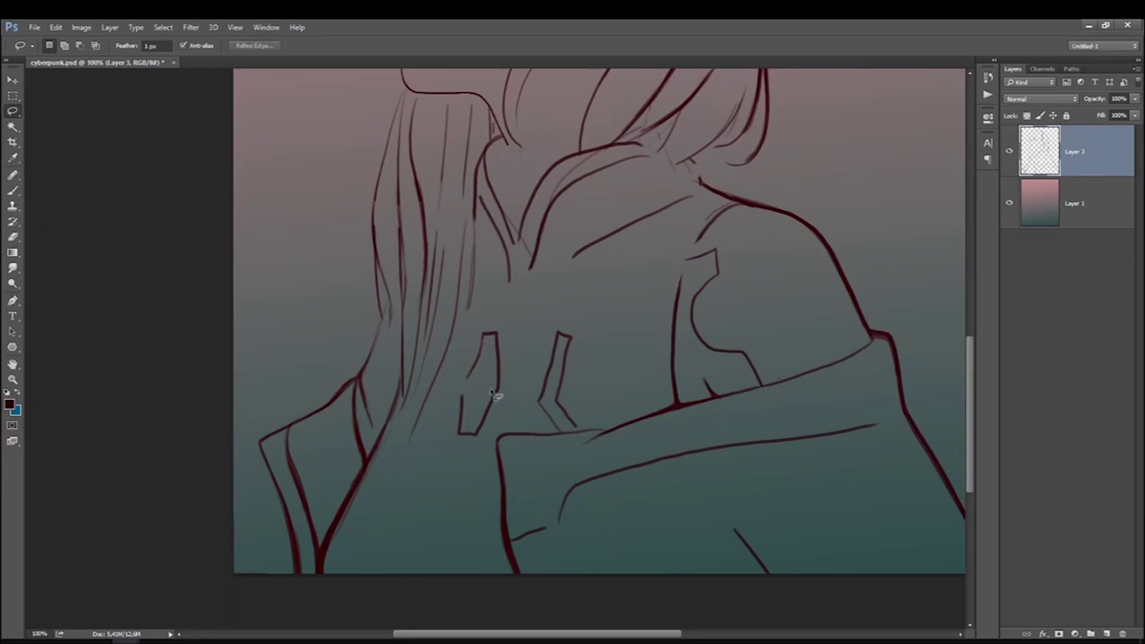
click(12, 191)
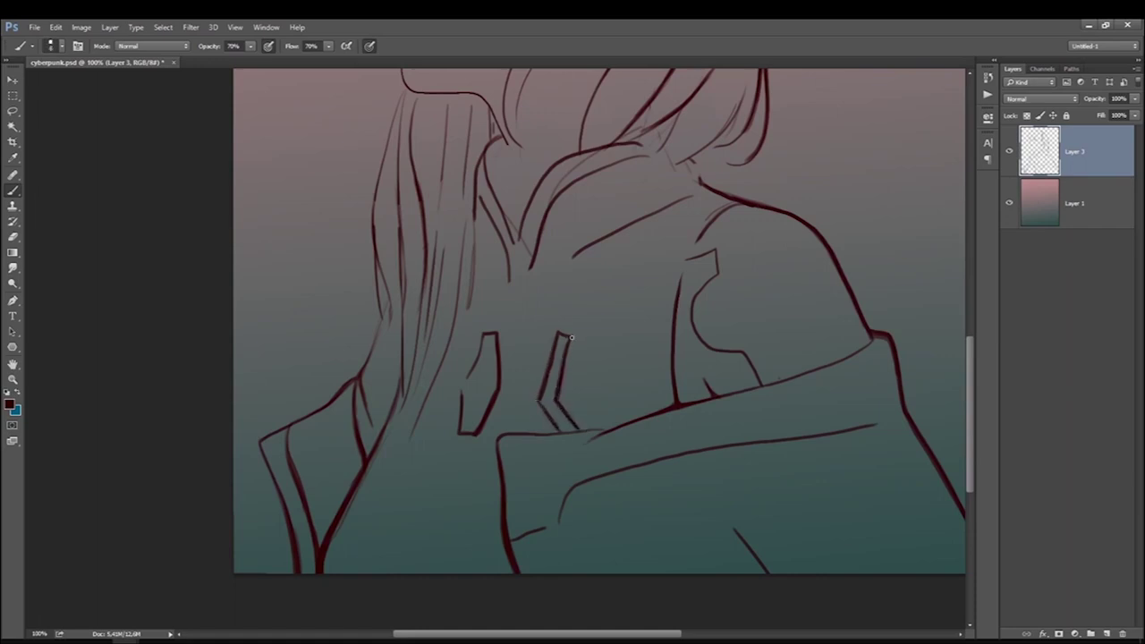
Erase-thin the line at the shoulder top, add a hair stroke, and remove a stray bit.
key(e)
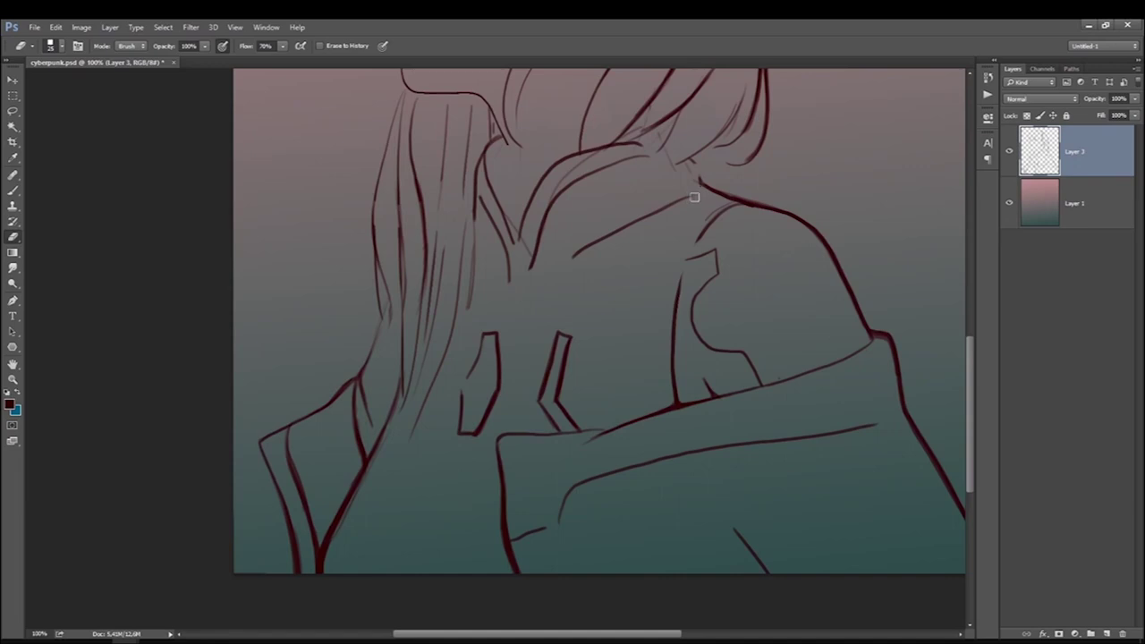
drag(535, 260, 557, 204)
key(b)
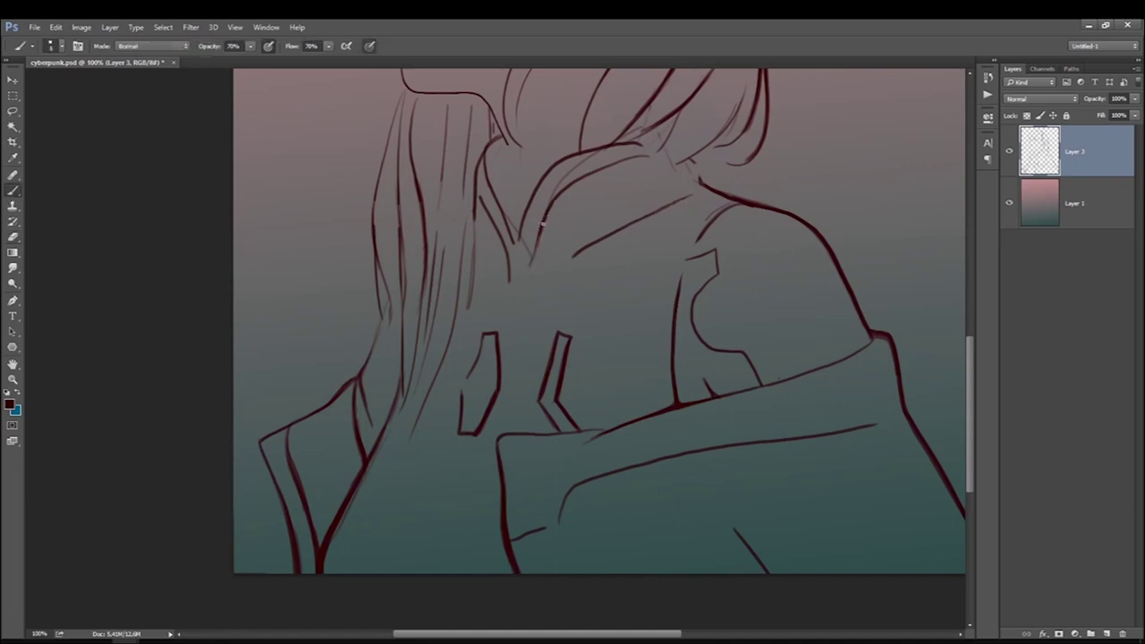
drag(480, 198, 476, 181)
key(l)
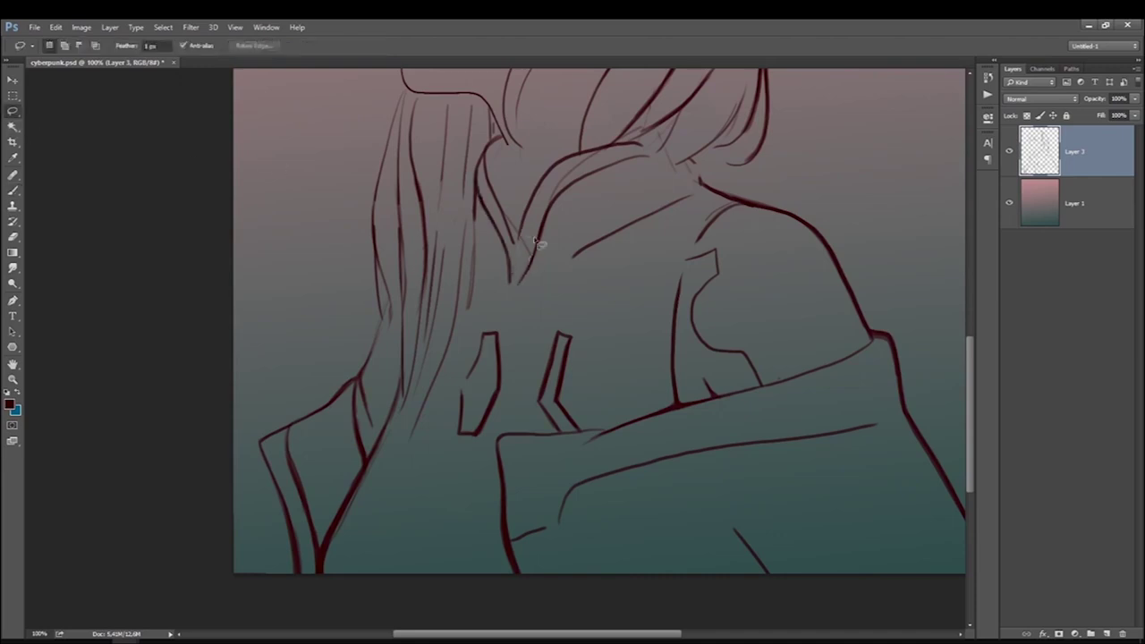
drag(547, 202, 597, 159)
key(ctrl+d)
key(ctrl+0)
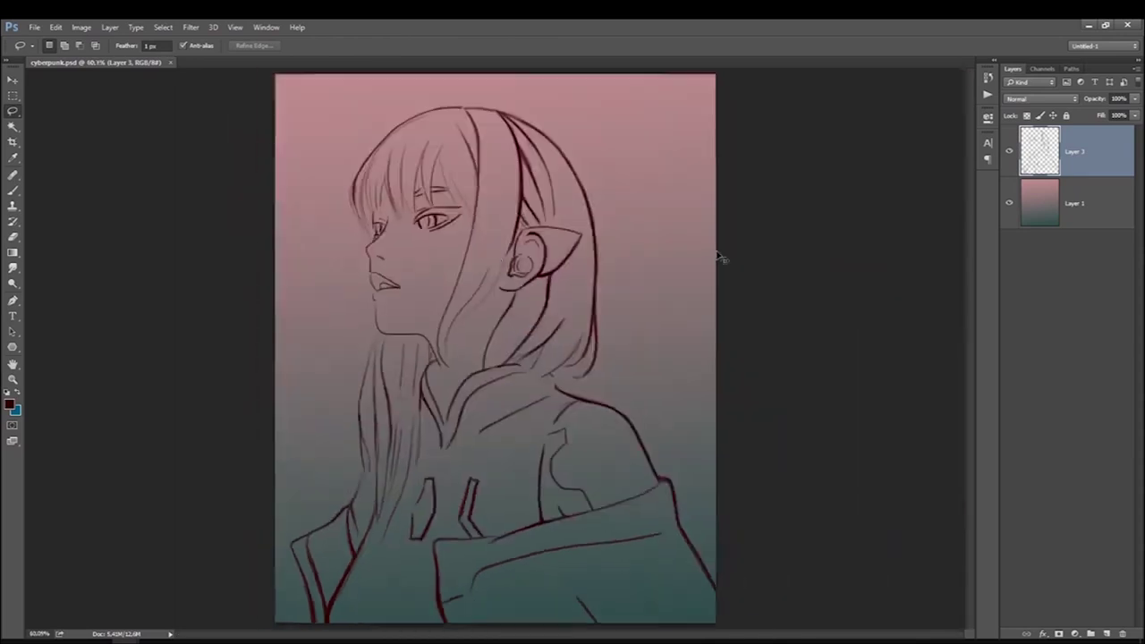
Delete a selected piece of the left hair outline.
scroll(334, 171, up, 2)
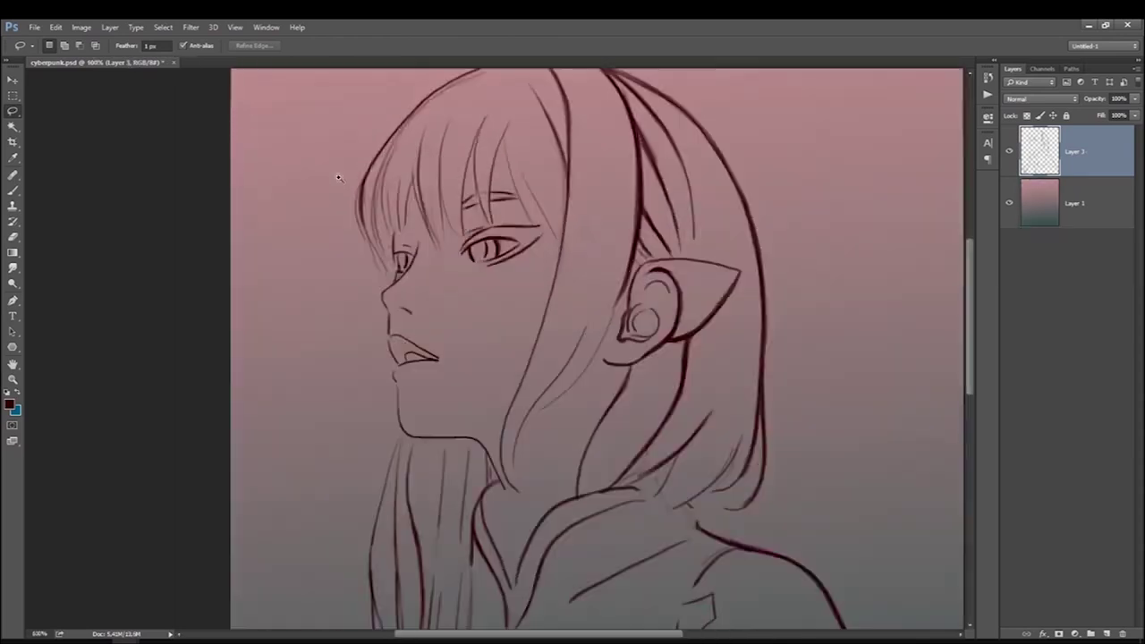
scroll(488, 209, up, 1)
mouse_move(387, 272)
mouse_down()
mouse_move(384, 145)
mouse_move(386, 275)
mouse_up()
key(Delete)
key(ctrl+d)
key(ctrl+0)
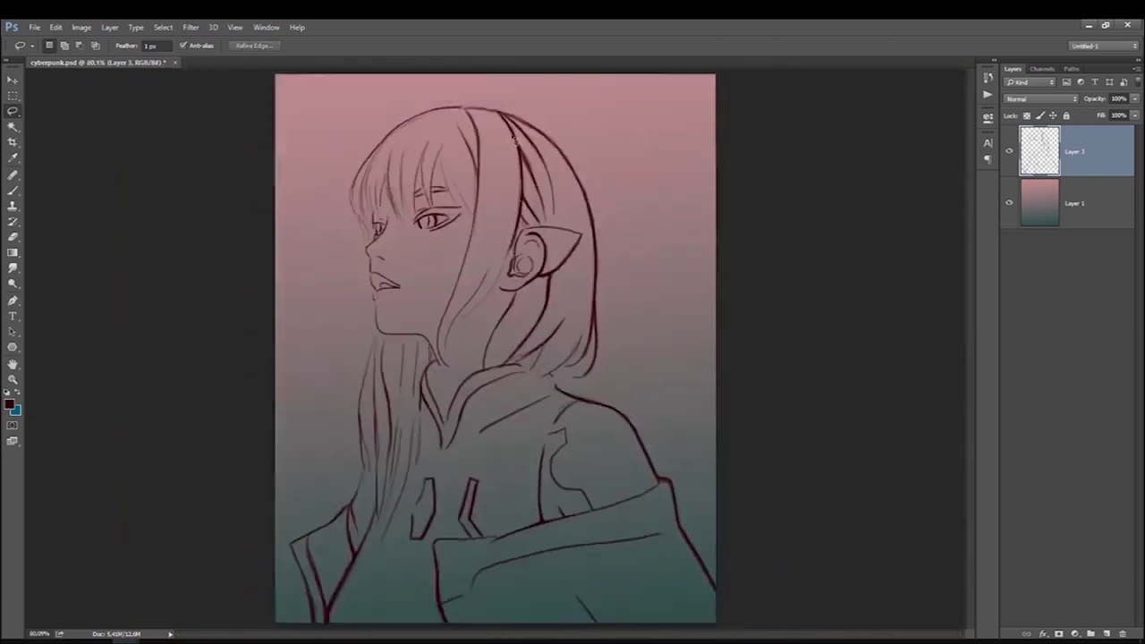
Apply Brightness/Contrast with brightness 150 and contrast 100, turning the line art red.
click(81, 27)
click(224, 59)
drag(98, 330, 158, 330)
drag(101, 301, 158, 301)
key(Return)
Set the foreground colour to pale pink ddb9b3 for the skin.
key(l)
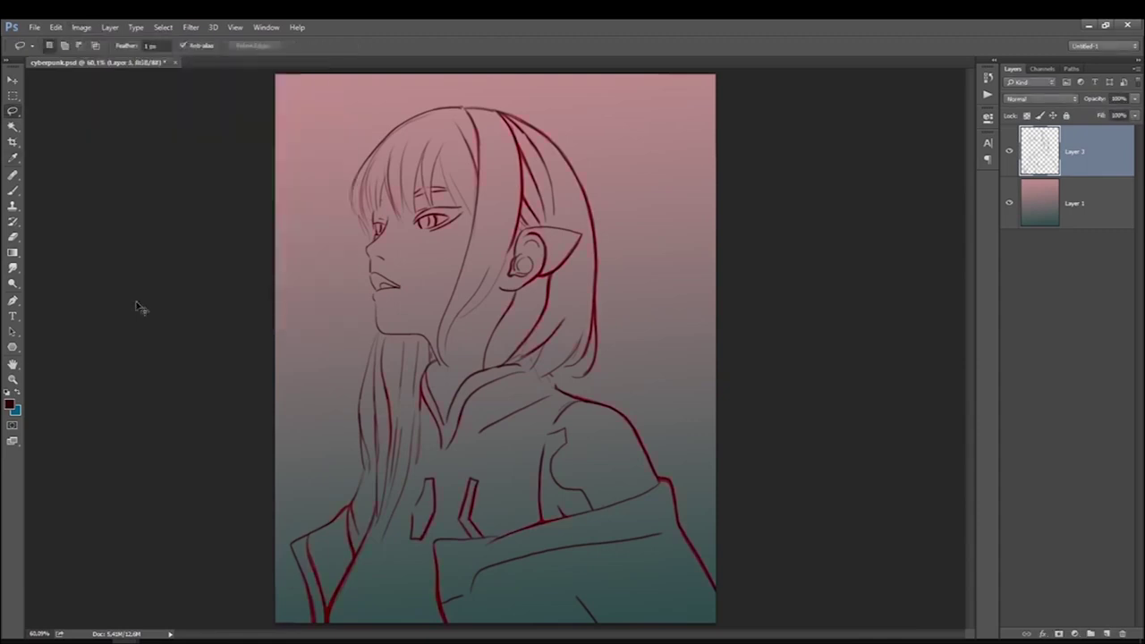
key(x)
click(10, 405)
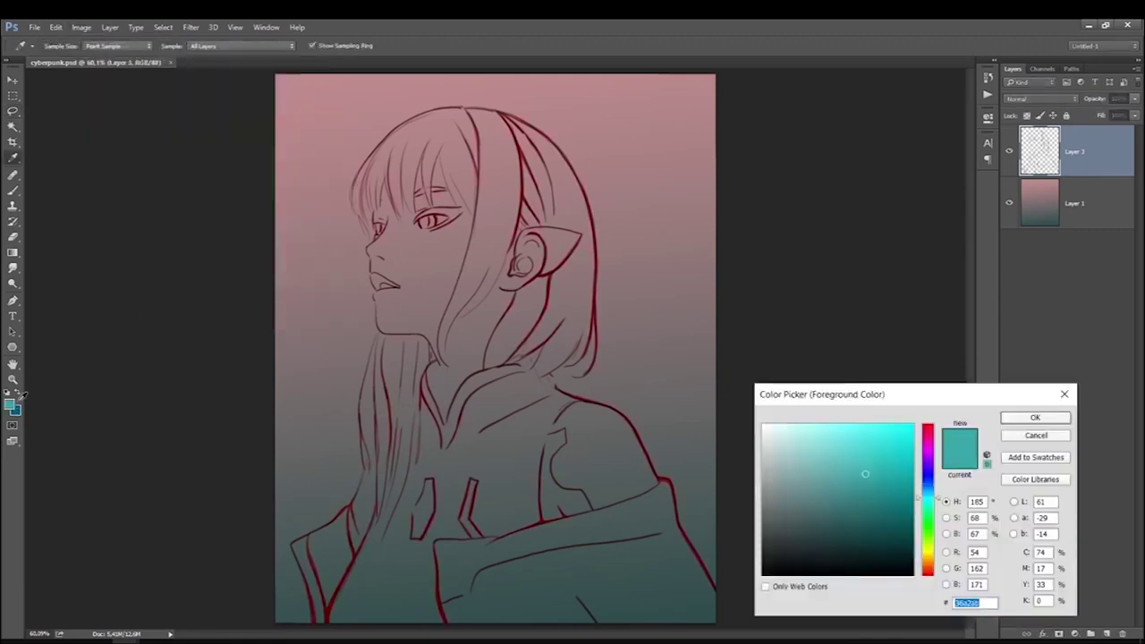
text(ddb9b3)
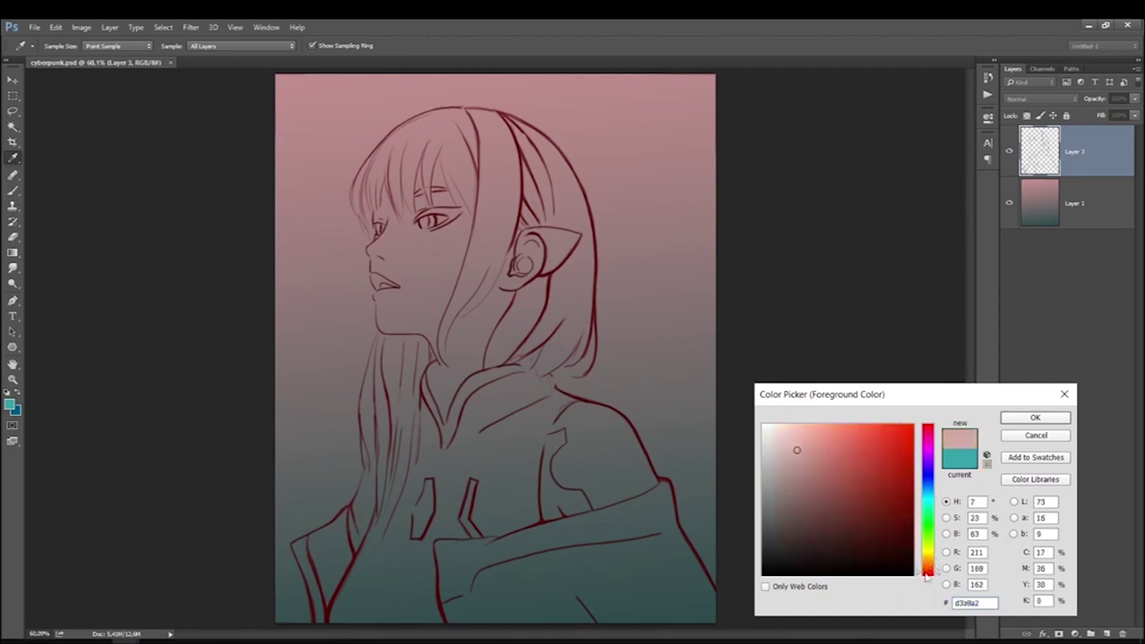
key(Return)
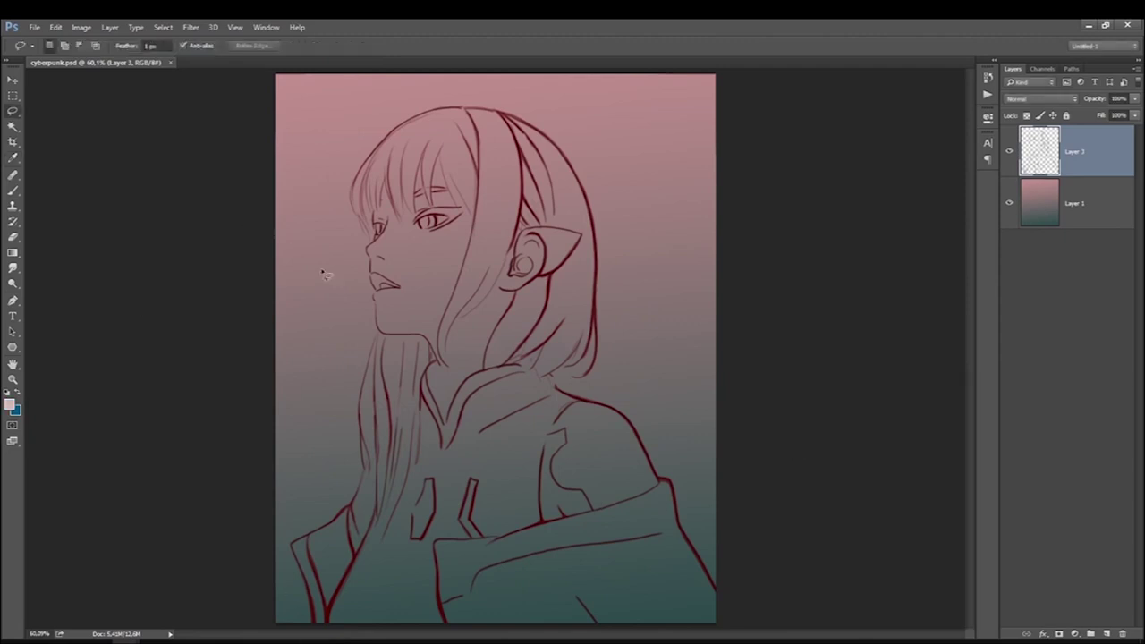
key(ctrl+plus)
key(ctrl+plus)
Rename the line art layer LINE ART and add a new layer beneath it.
double_click(1073, 154)
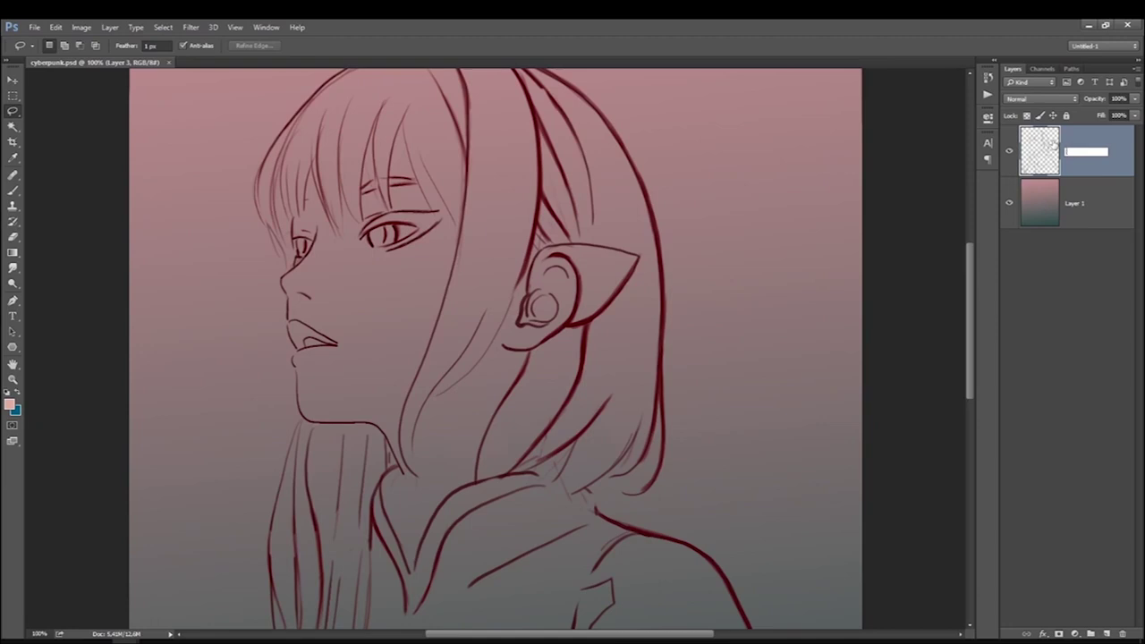
text(LINE ART)
key(Return)
ctrl+click(1106, 633)
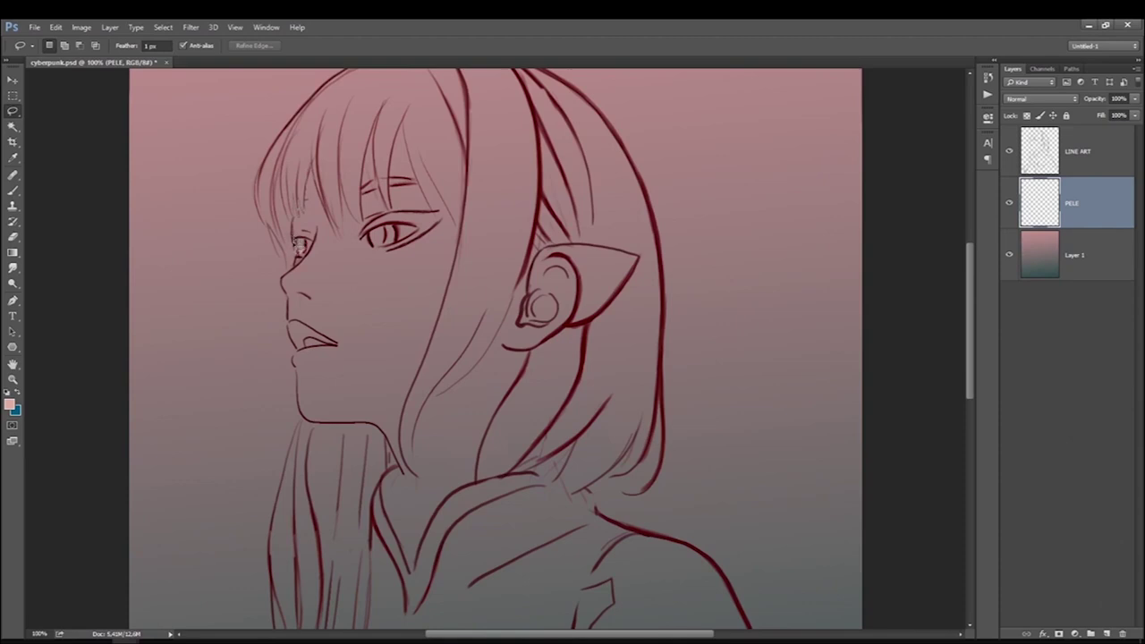
Lasso the face and neck and fill them with the pale pink skin colour.
mouse_move(288, 324)
mouse_down()
mouse_move(393, 452)
mouse_move(417, 519)
mouse_move(459, 494)
mouse_move(579, 300)
mouse_move(548, 262)
mouse_move(533, 332)
mouse_move(523, 302)
mouse_move(542, 251)
mouse_move(533, 240)
mouse_move(417, 468)
mouse_move(426, 374)
mouse_move(466, 227)
mouse_up()
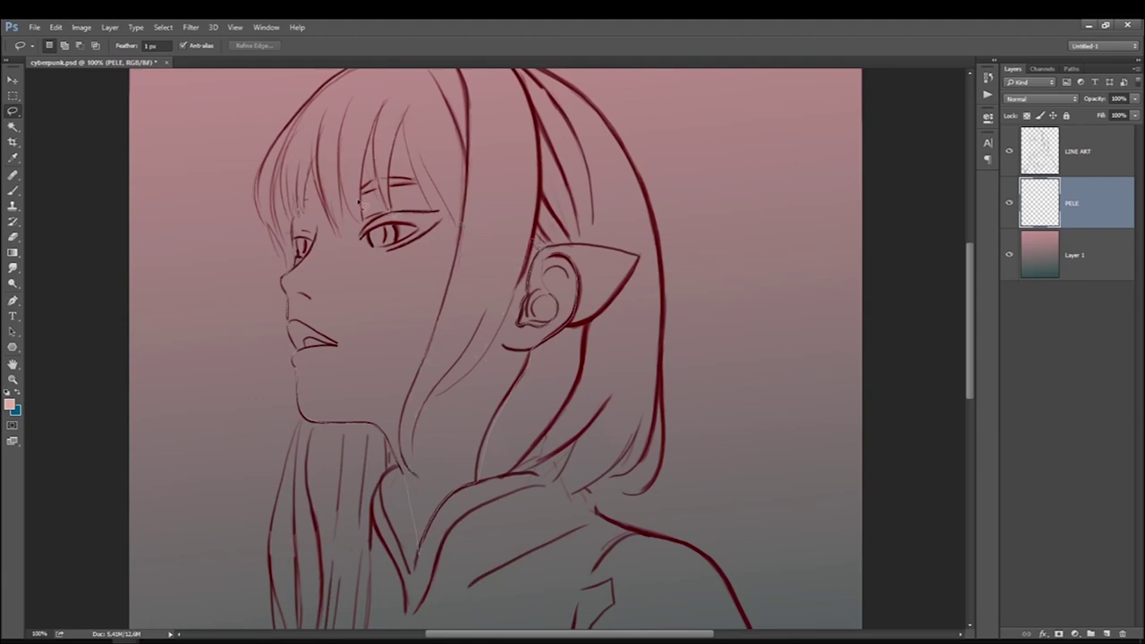
drag(345, 241, 304, 214)
drag(13, 253, 71, 261)
click(403, 340)
key(ctrl+d)
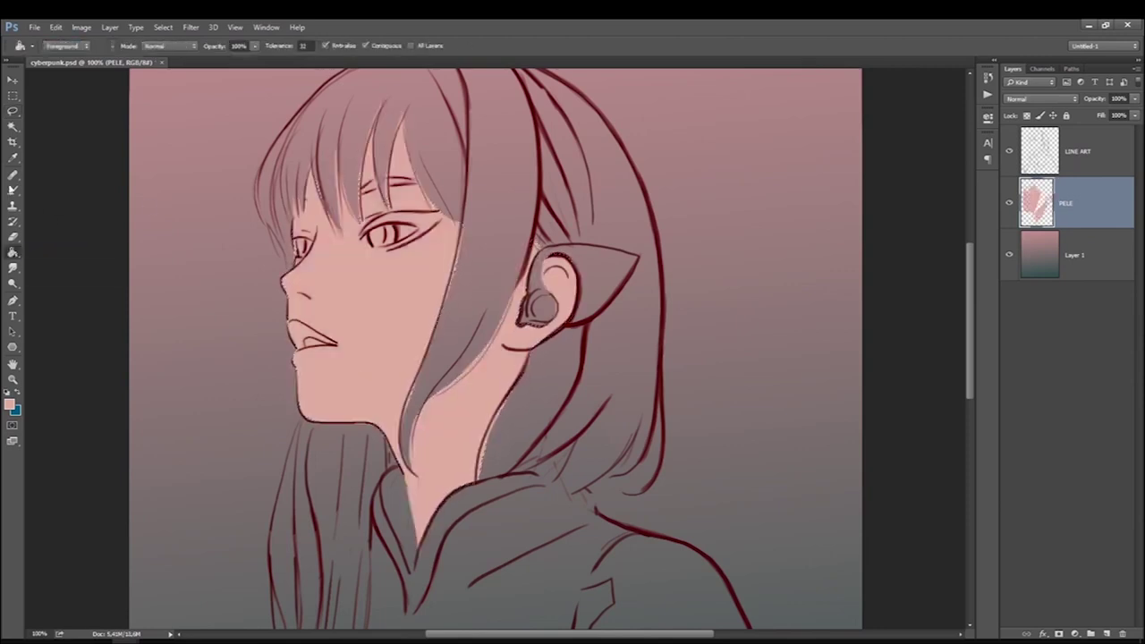
Fill the bare shoulder and the skin showing between hair strands with pink.
key(l)
scroll(533, 362, down, 5)
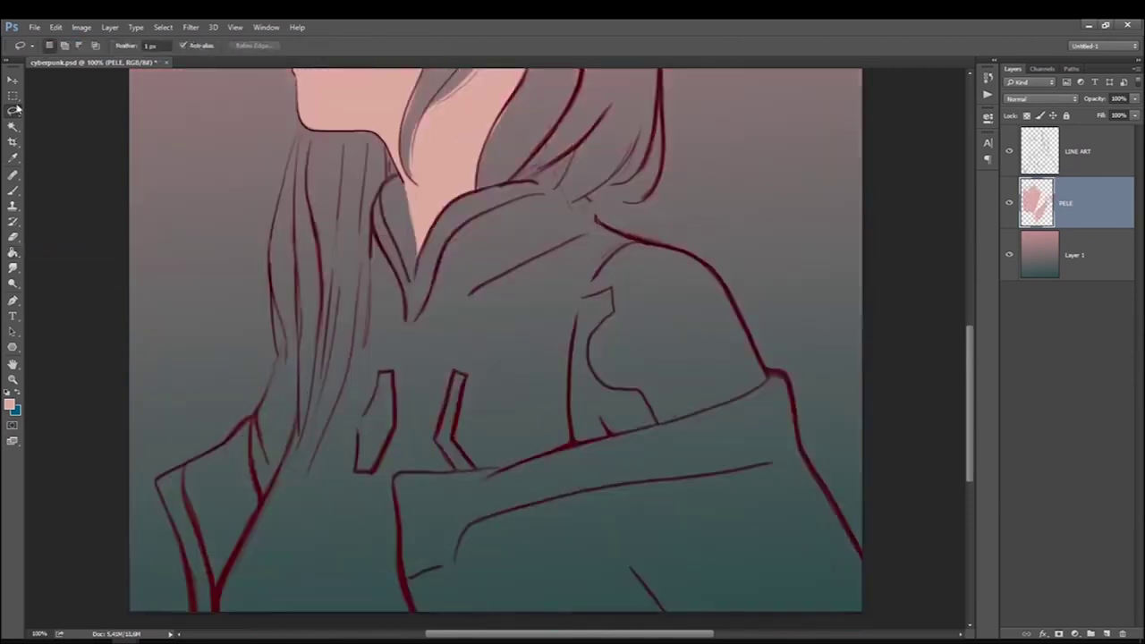
mouse_move(604, 282)
mouse_down()
mouse_move(573, 434)
mouse_move(644, 434)
mouse_move(736, 403)
mouse_move(738, 312)
mouse_move(621, 244)
mouse_up()
click(12, 251)
click(671, 339)
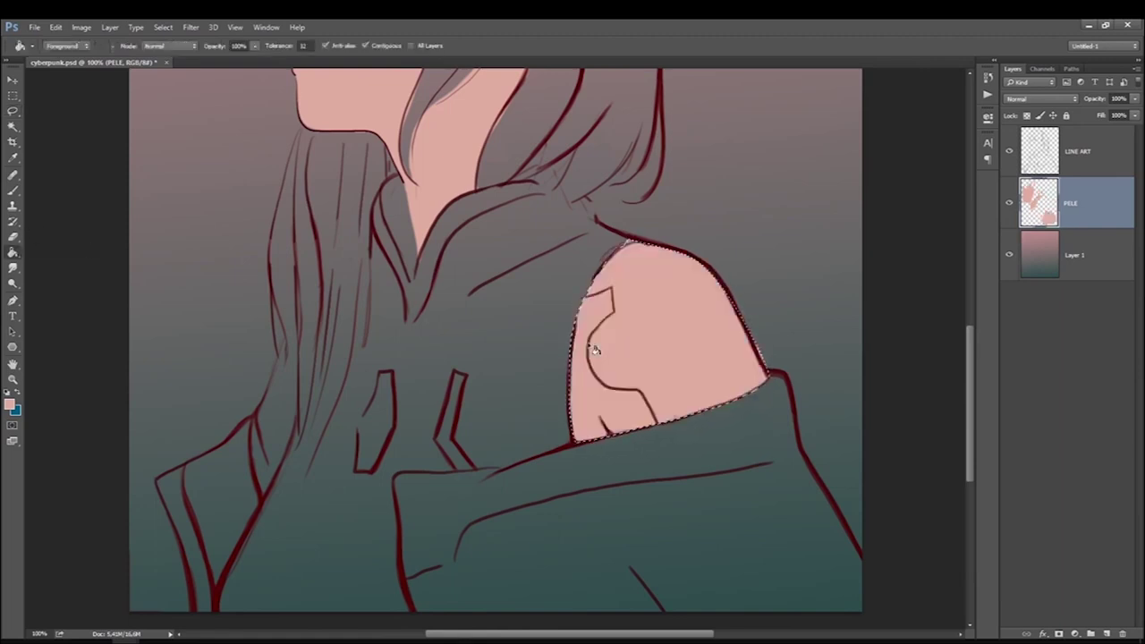
click(12, 111)
key(ctrl+d)
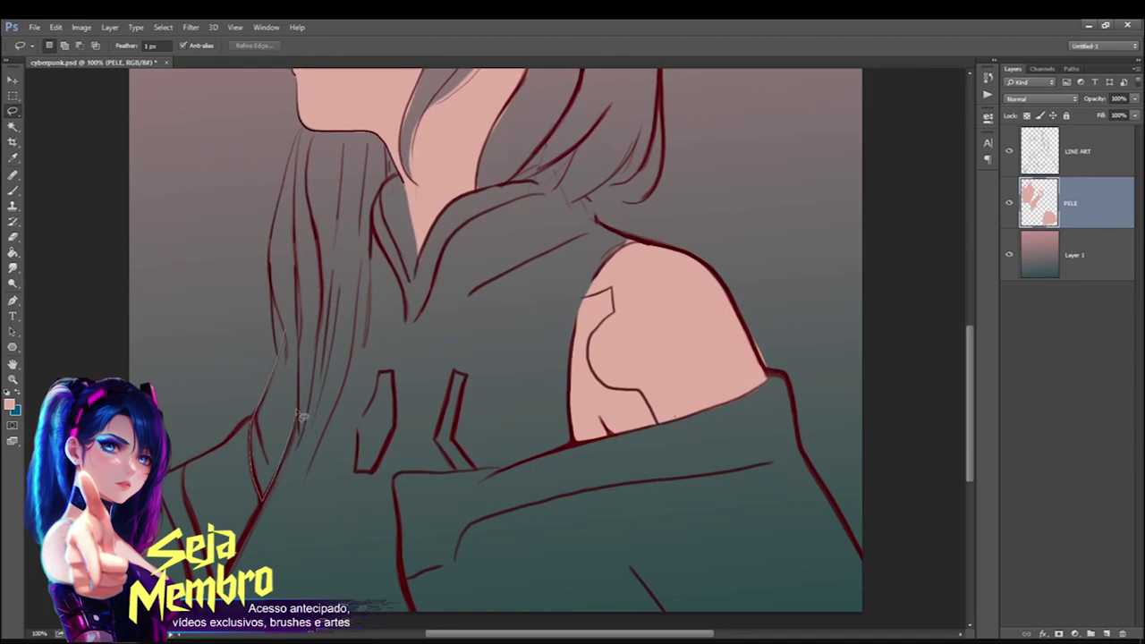
click(12, 252)
click(285, 402)
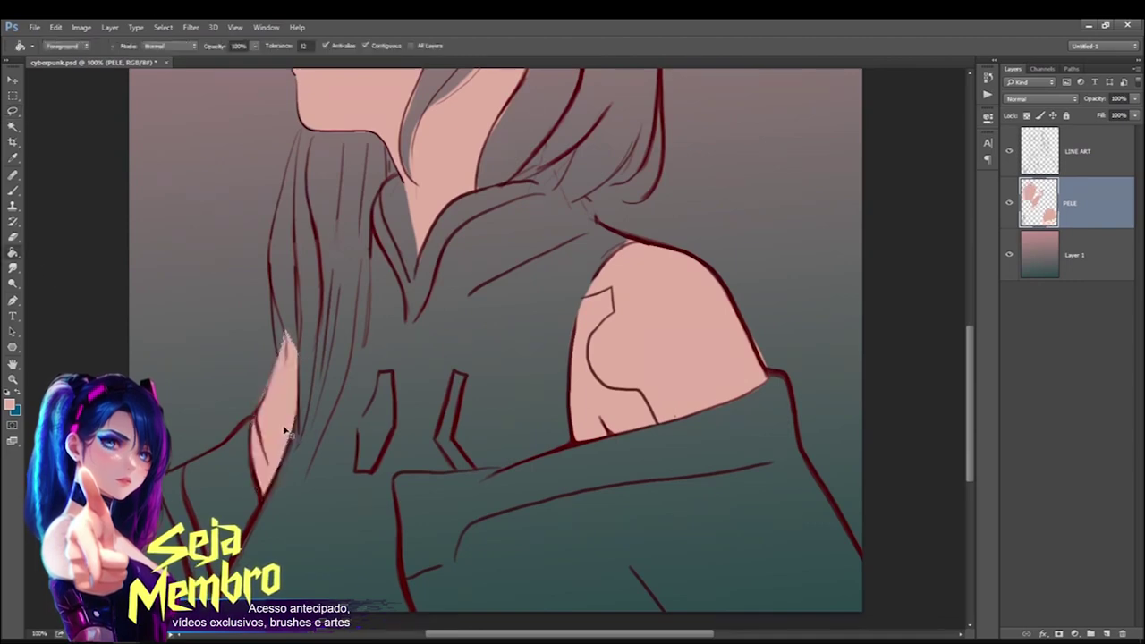
Pick a teal foreground for the hair and add a new layer above the background.
key(ctrl+0)
click(11, 404)
click(923, 498)
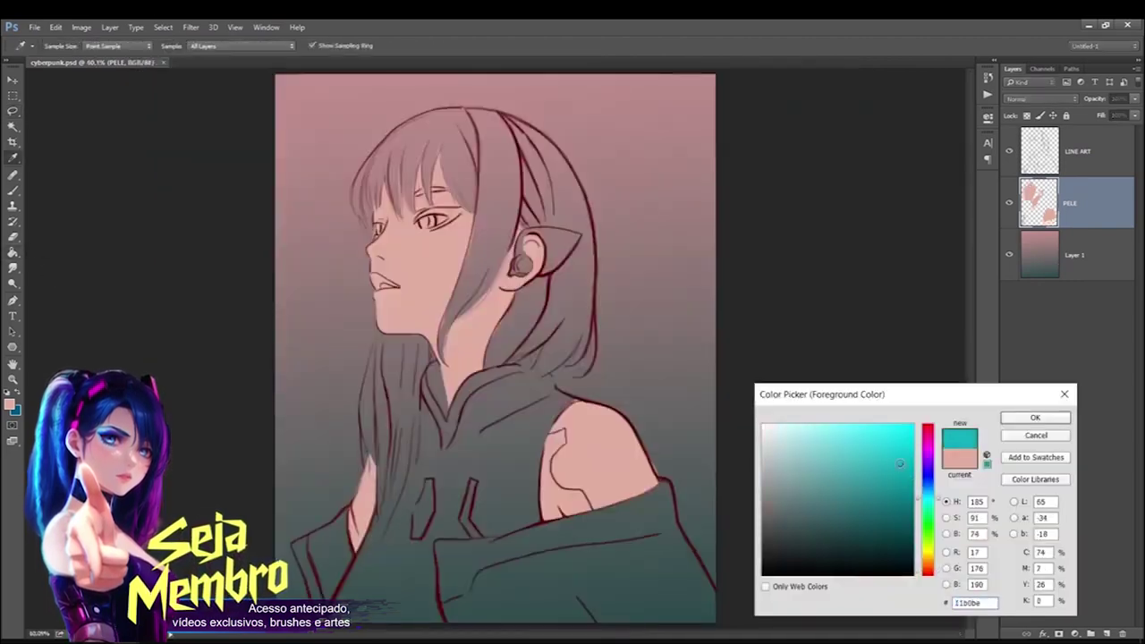
click(1035, 417)
click(13, 111)
click(1073, 254)
click(1106, 633)
double_click(1073, 255)
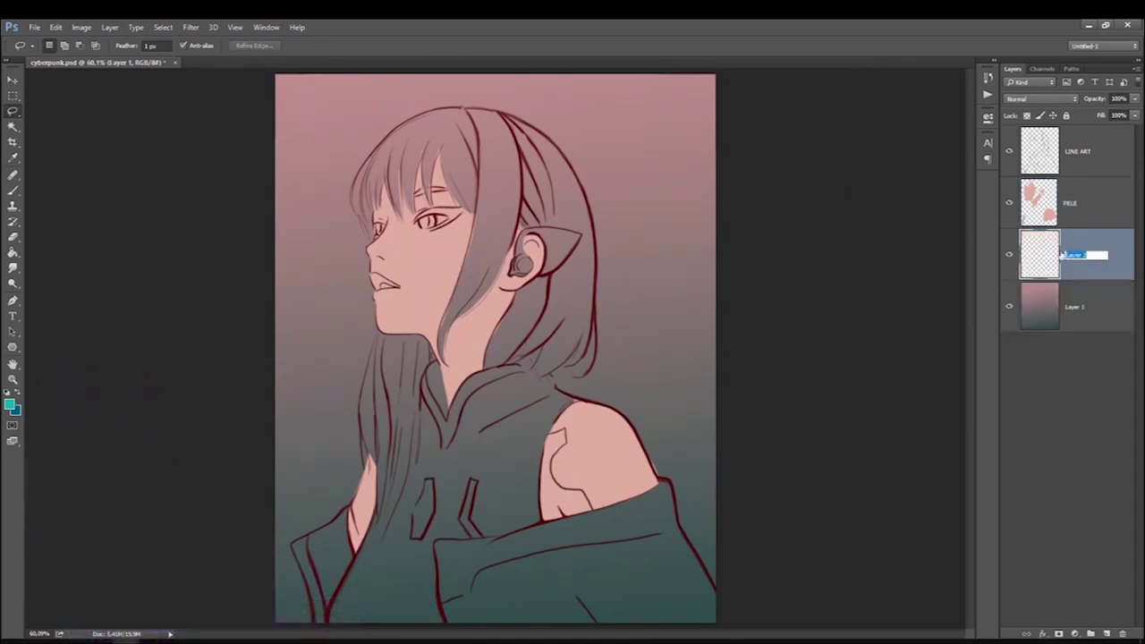
text(cabelo)
Name the layer cabelo, fill the hair teal, and move it above PELE.
key(Return)
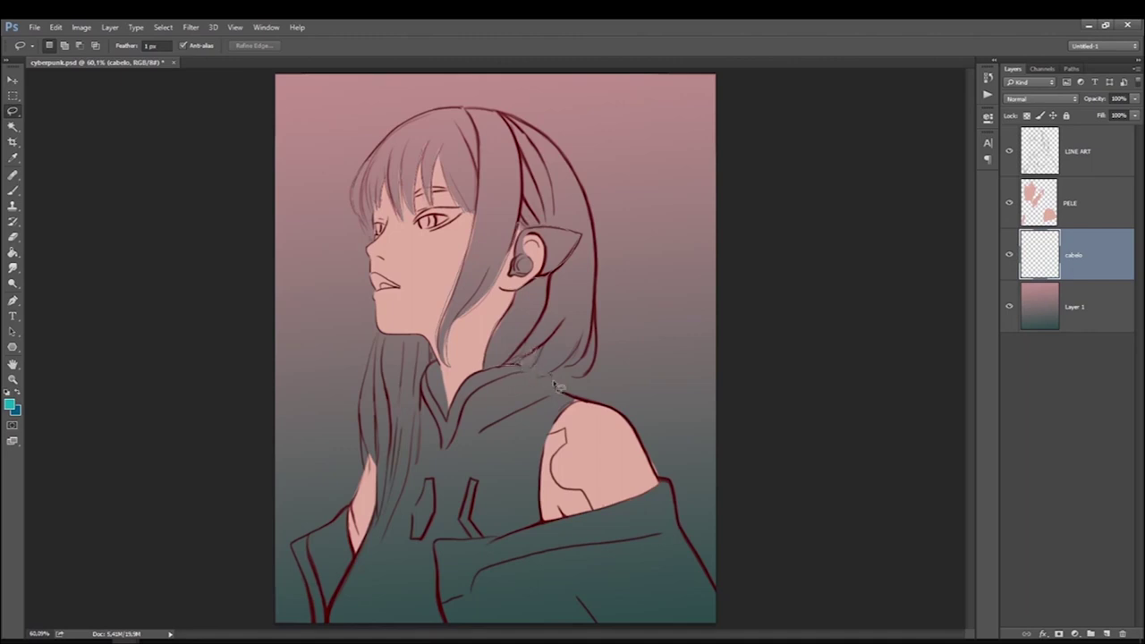
drag(602, 359, 517, 362)
click(12, 252)
click(537, 295)
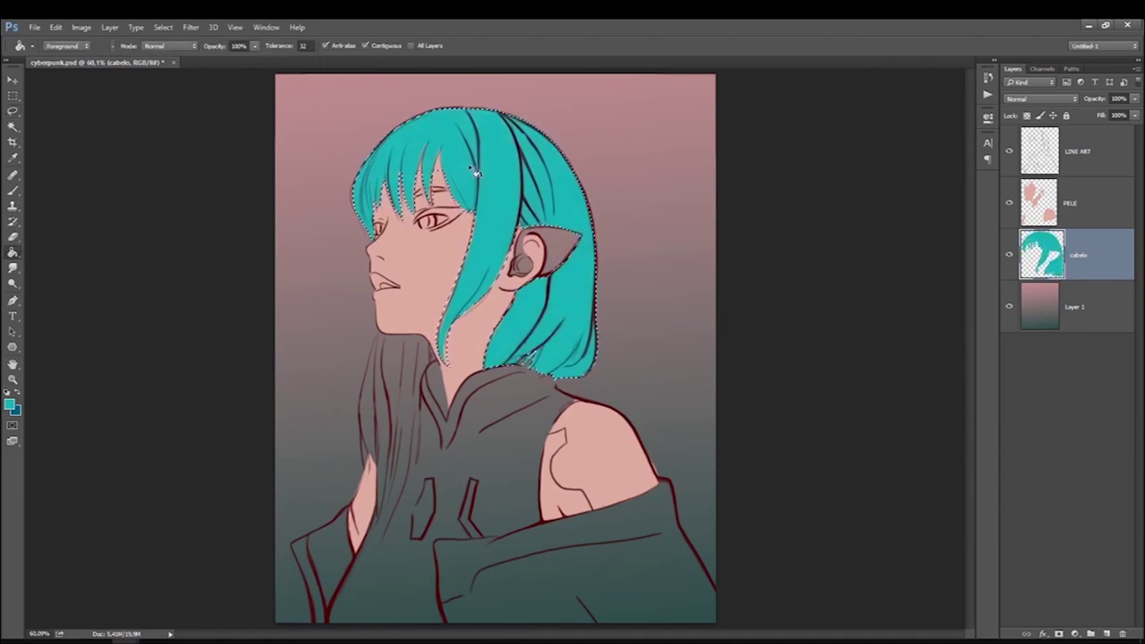
drag(1073, 255, 1064, 179)
key(ctrl+d)
click(447, 186)
key(ctrl+z)
Fill the long strand by the neck with a teal-to-dark-red gradient.
key(l)
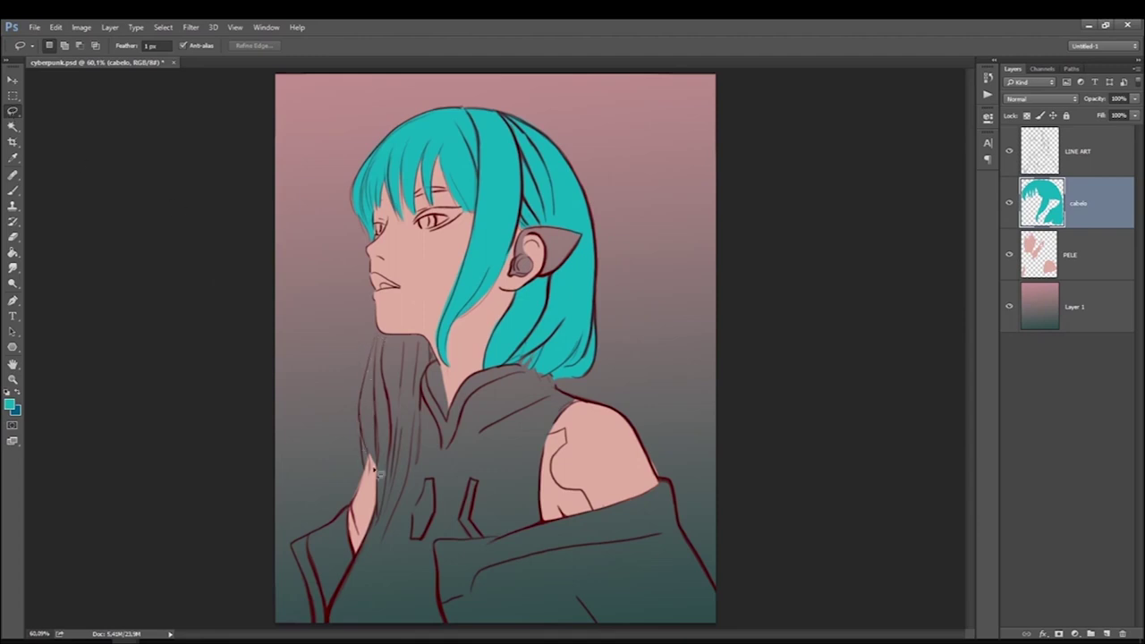
drag(421, 338, 434, 361)
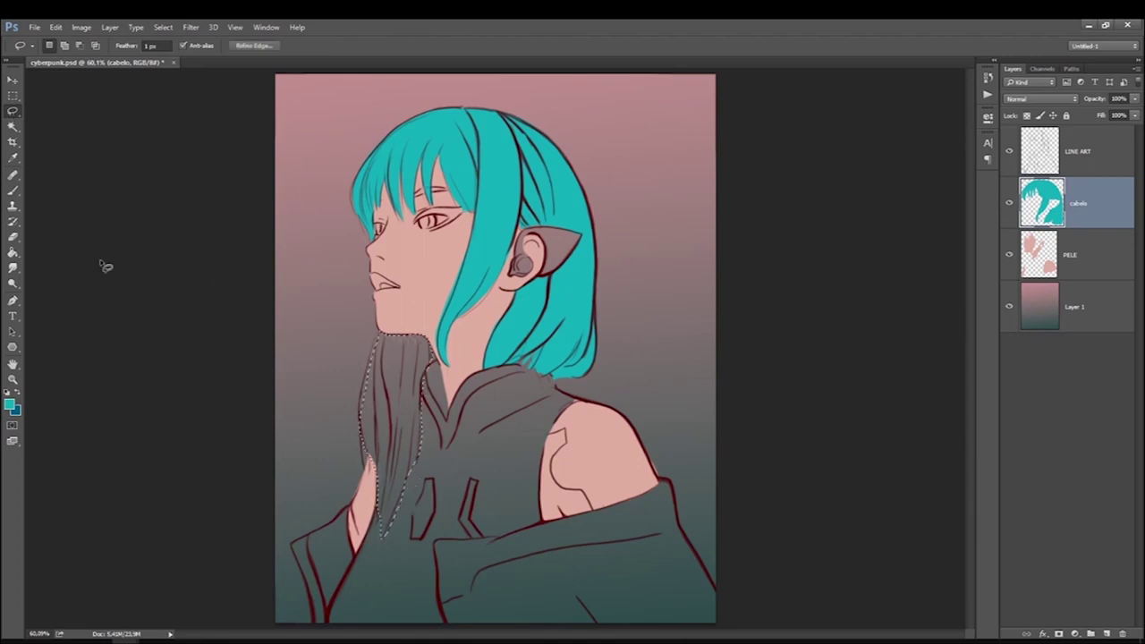
click(17, 412)
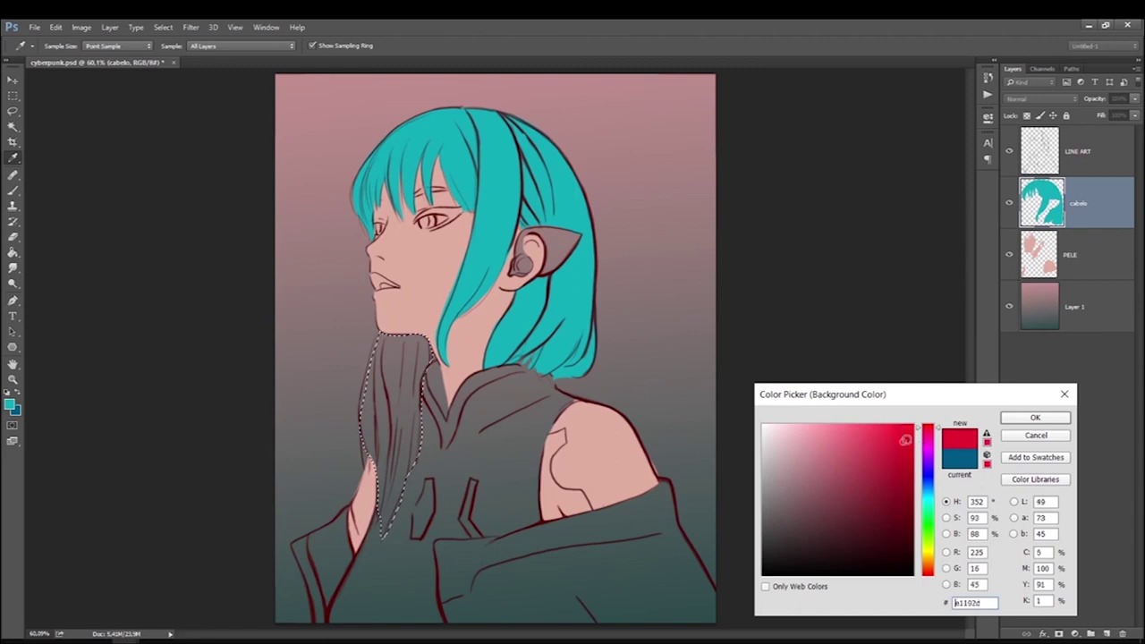
click(1035, 417)
click(13, 252)
mouse_move(397, 505)
mouse_down()
mouse_move(397, 353)
mouse_move(397, 528)
mouse_up()
drag(398, 344, 397, 416)
key(ctrl+d)
Add a new empty layer above Layer 1.
key(b)
click(1082, 306)
click(1093, 632)
double_click(1073, 307)
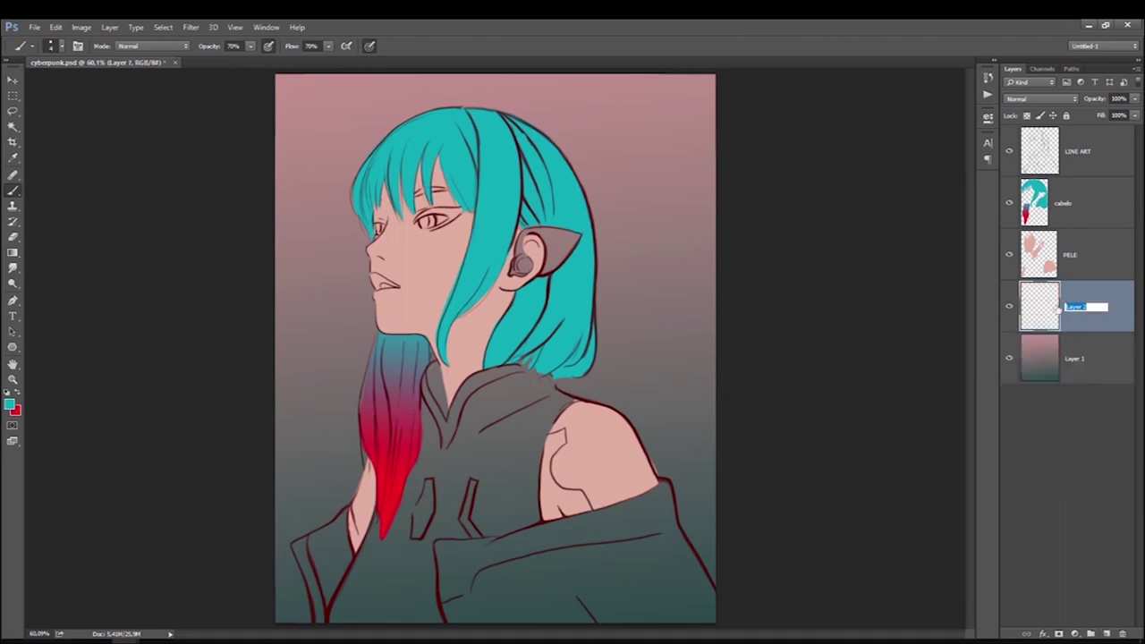
Name the new layer roupa and lasso the hoodie outline.
text(roupa)
key(Return)
key(l)
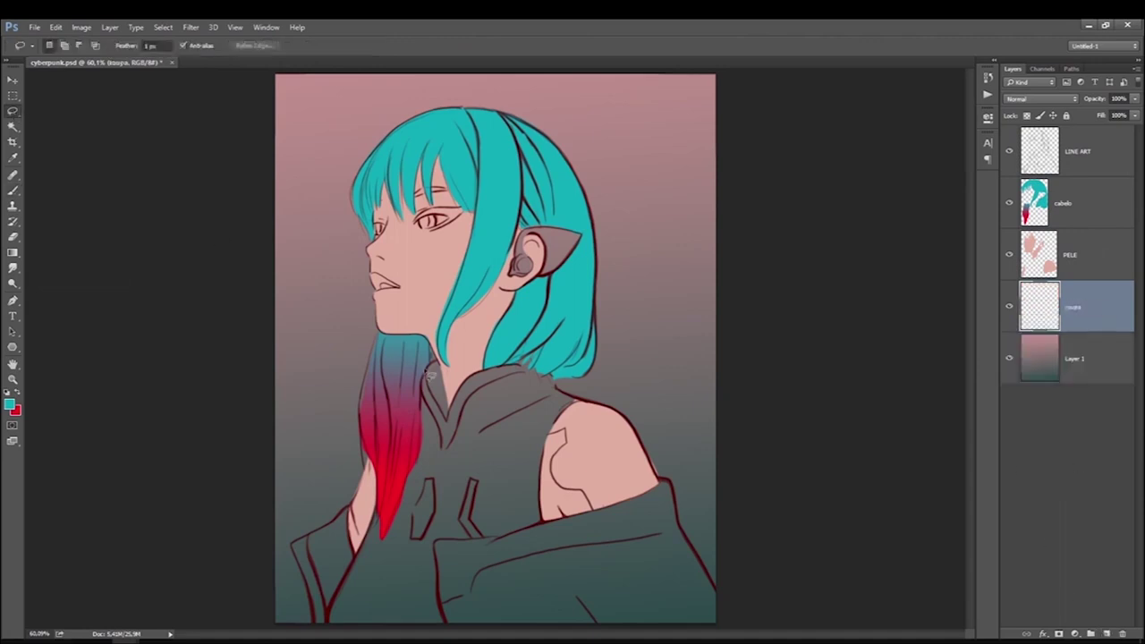
mouse_move(433, 351)
mouse_down()
mouse_move(453, 631)
mouse_move(440, 548)
mouse_move(507, 542)
mouse_move(541, 490)
mouse_up()
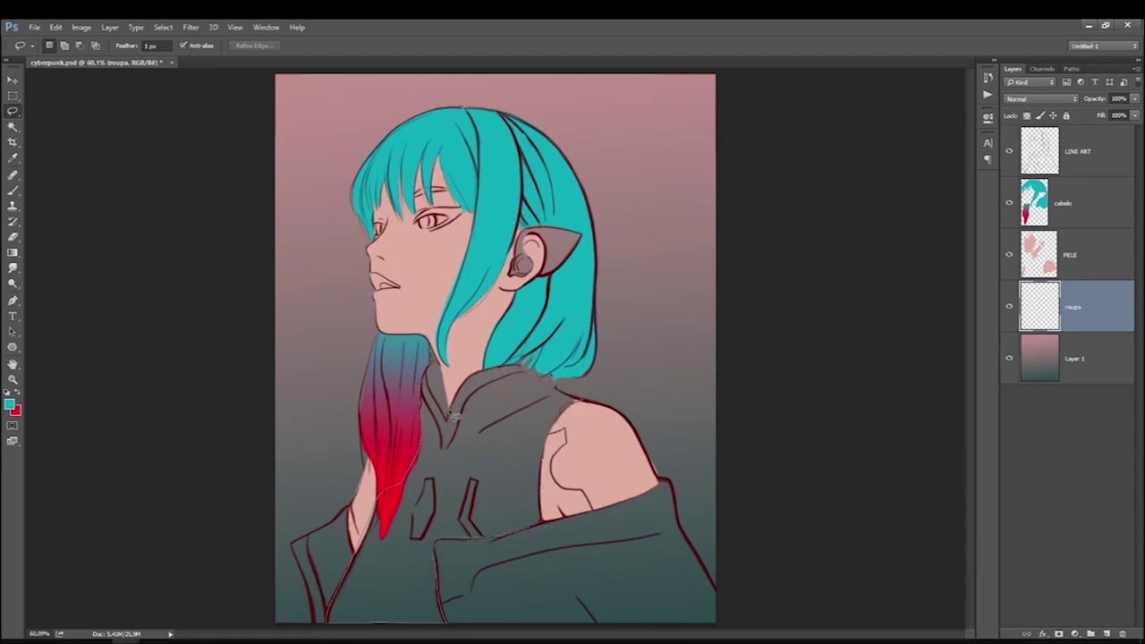
drag(504, 374, 451, 398)
Fill the hoodie selection with a dark maroon colour.
click(13, 252)
click(71, 261)
click(10, 405)
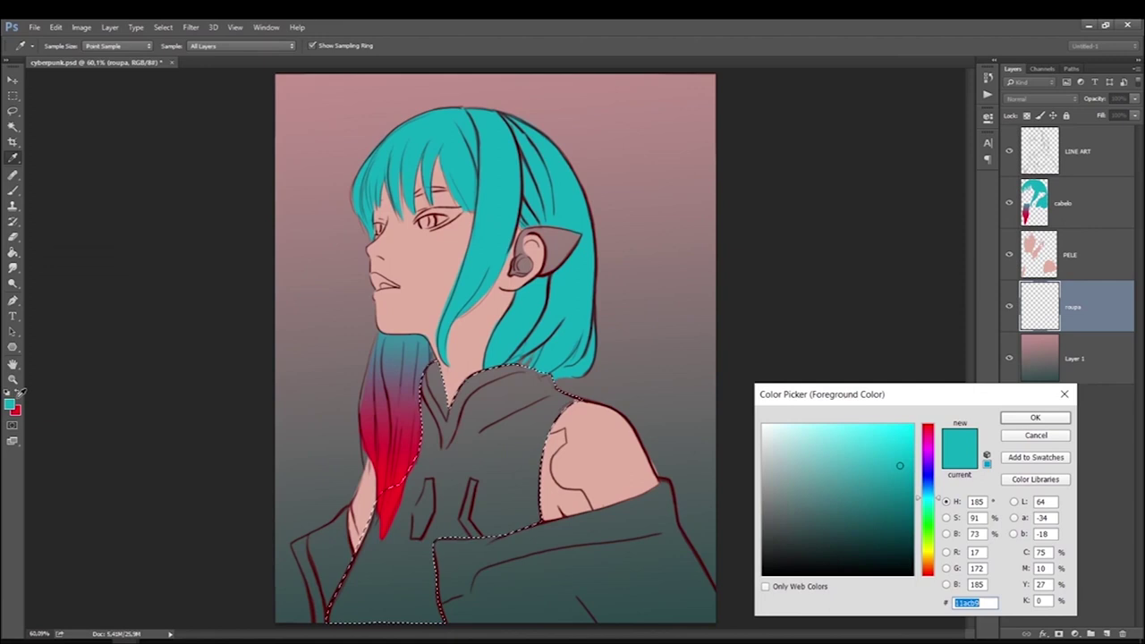
click(830, 545)
click(1032, 409)
click(428, 528)
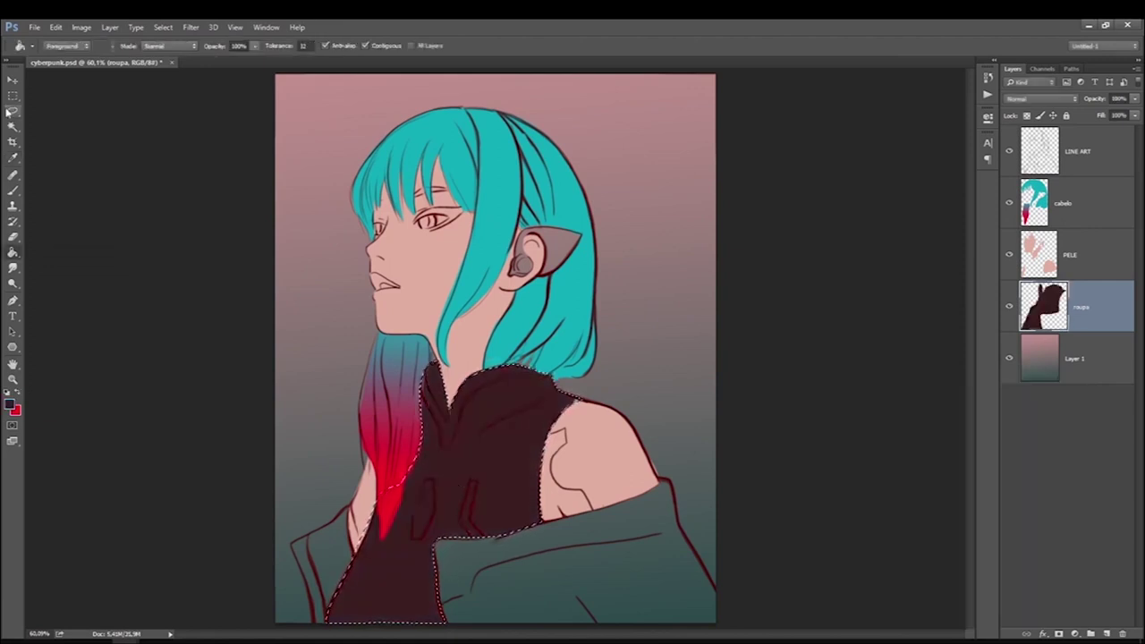
Select the collar and chest shapes and fill them red.
key(l)
key(ctrl+d)
mouse_move(417, 516)
mouse_down()
mouse_move(430, 483)
mouse_move(477, 526)
mouse_move(461, 487)
mouse_up()
mouse_move(537, 382)
mouse_down()
mouse_move(434, 414)
mouse_move(436, 364)
mouse_move(452, 428)
mouse_move(483, 375)
mouse_move(535, 366)
mouse_move(537, 379)
mouse_up()
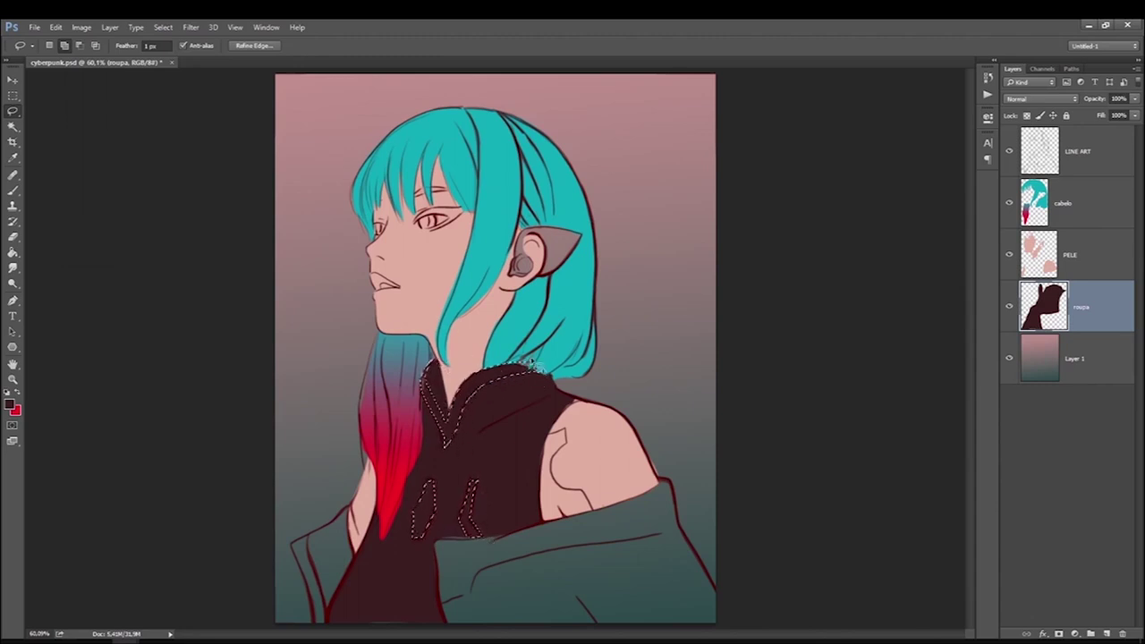
key(g)
key(x)
key(alt+BackSpace)
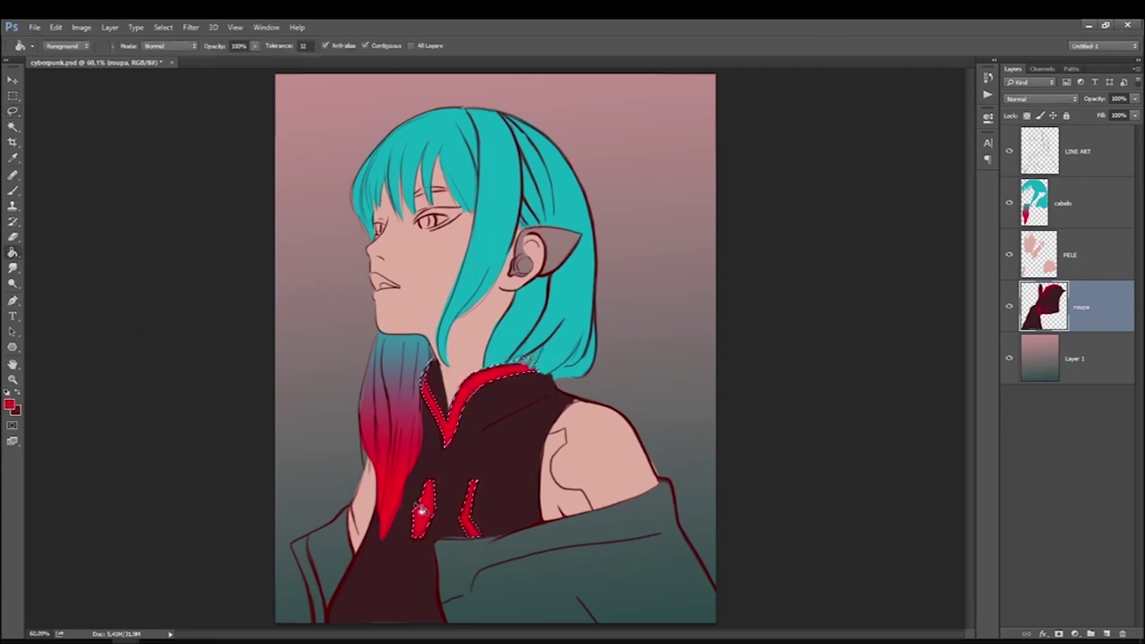
Deselect and add a new empty layer above roupa.
click(13, 111)
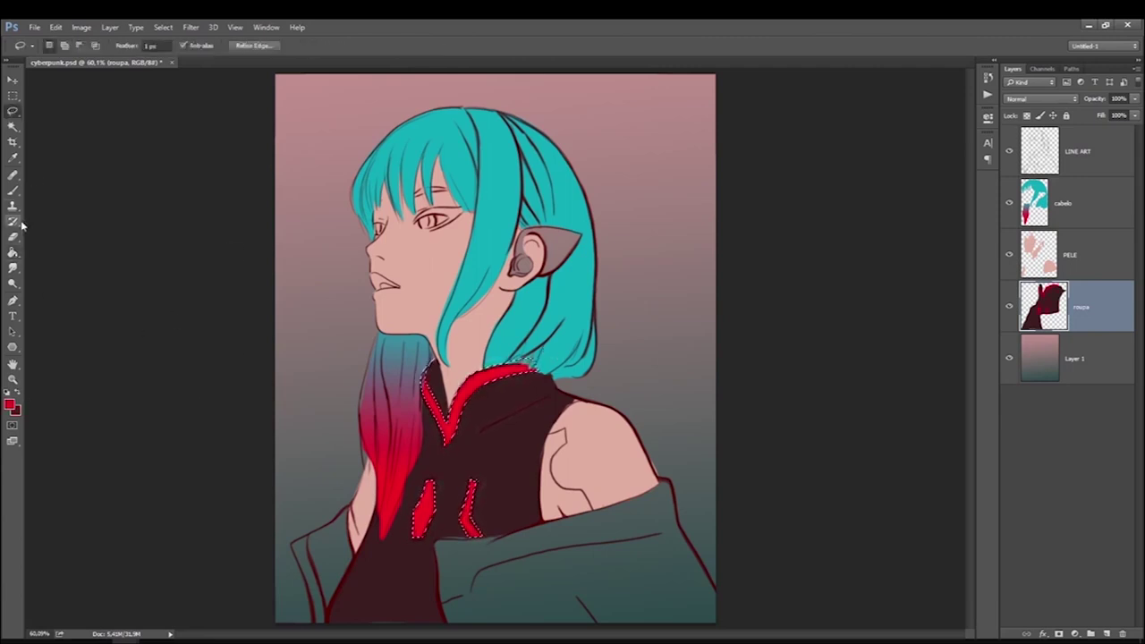
key(ctrl+d)
click(1105, 633)
double_click(1074, 307)
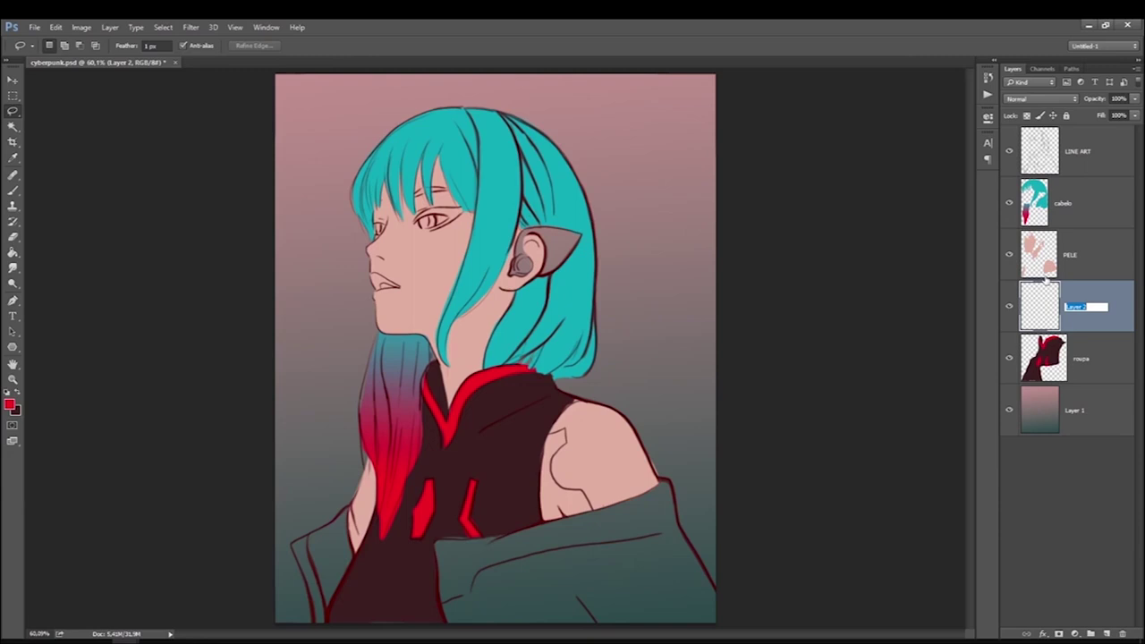
Name the layer jaqueta and fill the jacket selection with white.
text(ta)
key(Return)
drag(351, 506, 351, 517)
mouse_move(454, 547)
mouse_down()
mouse_move(447, 613)
mouse_move(728, 608)
mouse_move(662, 491)
mouse_move(440, 542)
mouse_up()
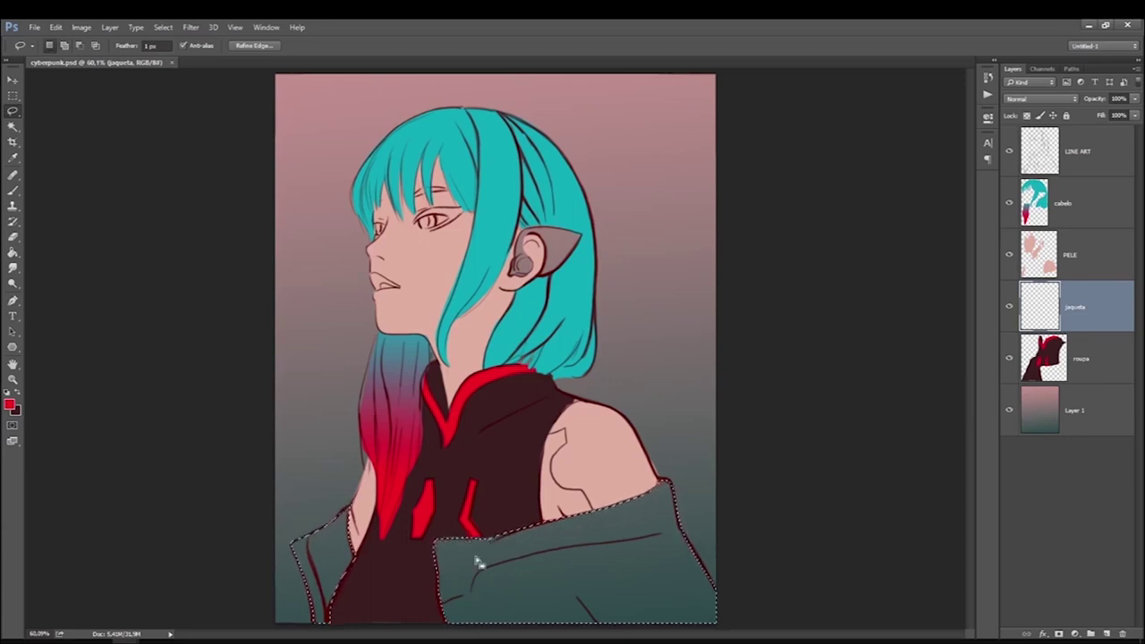
key(i)
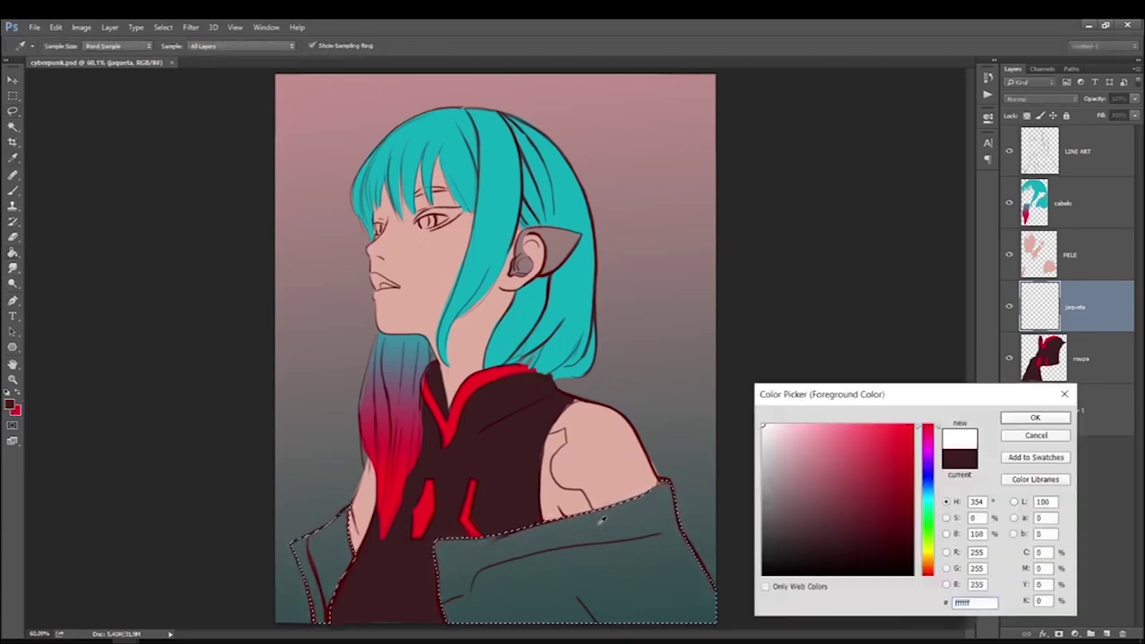
key(Return)
key(alt+BackSpace)
key(ctrl+d)
Turn the jacket's left part black with Hue/Saturation lightness -100.
key(l)
drag(349, 532, 357, 566)
key(ctrl+u)
drag(463, 313, 407, 313)
key(Return)
key(ctrl+d)
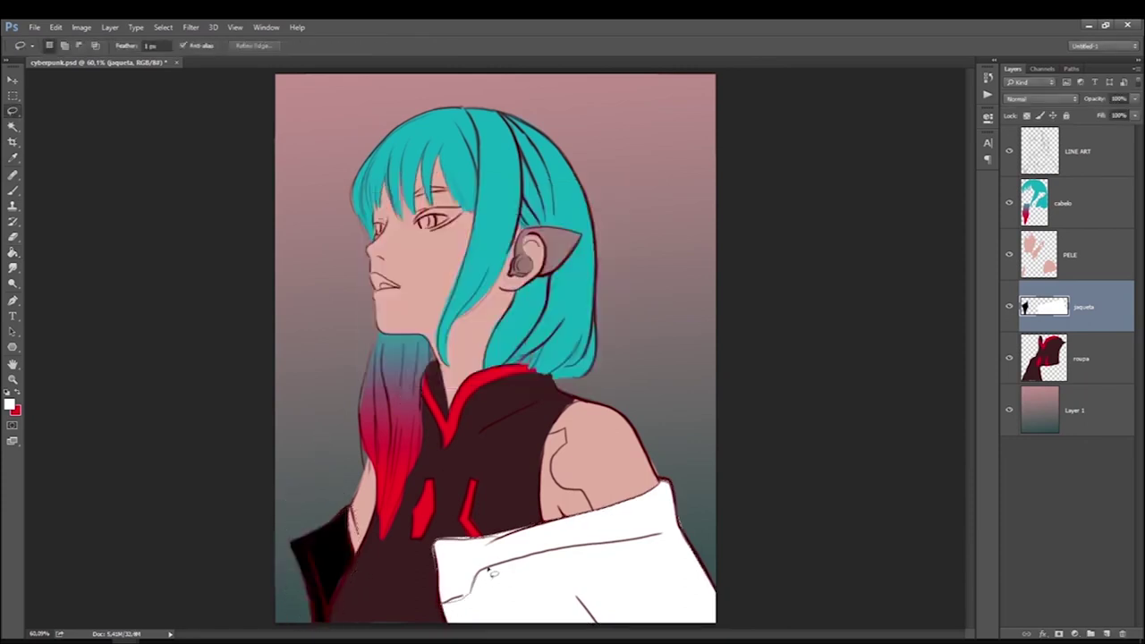
Turn the jacket's top band black with Hue/Saturation lightness -100.
drag(660, 541, 680, 501)
key(ctrl+u)
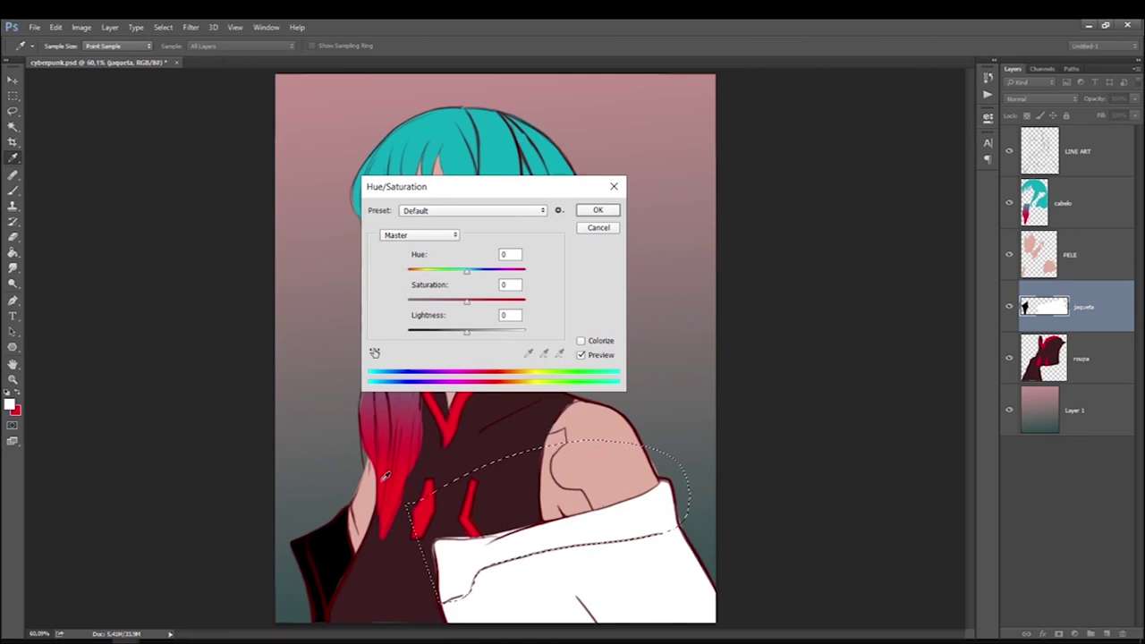
drag(464, 312, 327, 346)
key(Return)
key(ctrl+d)
key(alt+period)
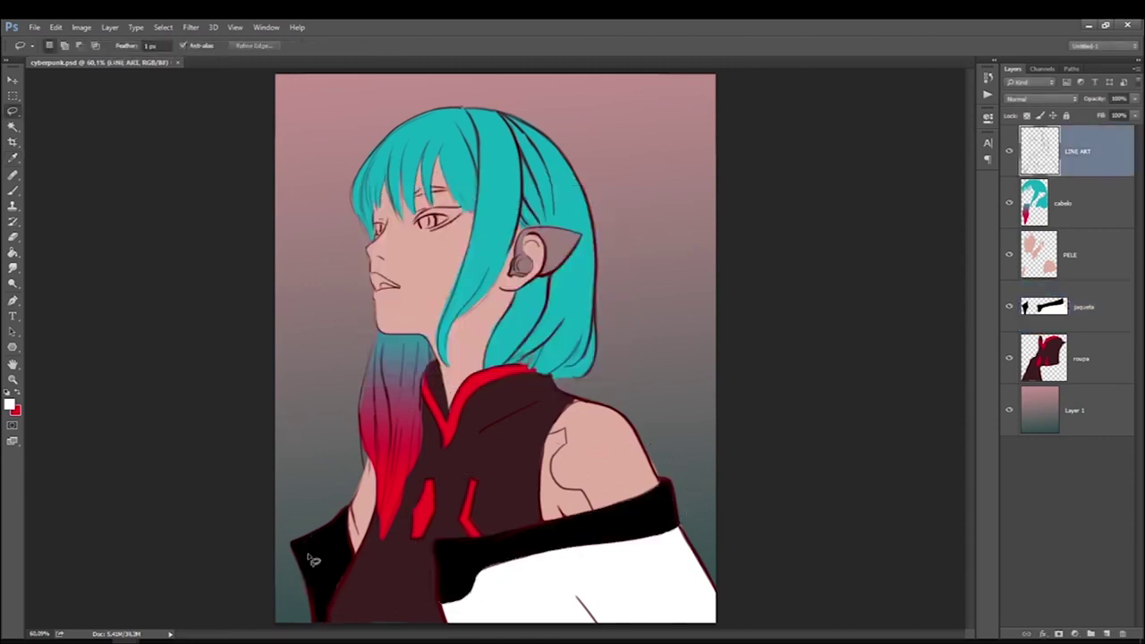
click(1057, 217)
Add a new layer named orelha below the LINE ART layer.
key(alt+bracketright)
click(1058, 204)
key(ctrl+shift+alt+n)
double_click(1078, 203)
text(lha)
key(Return)
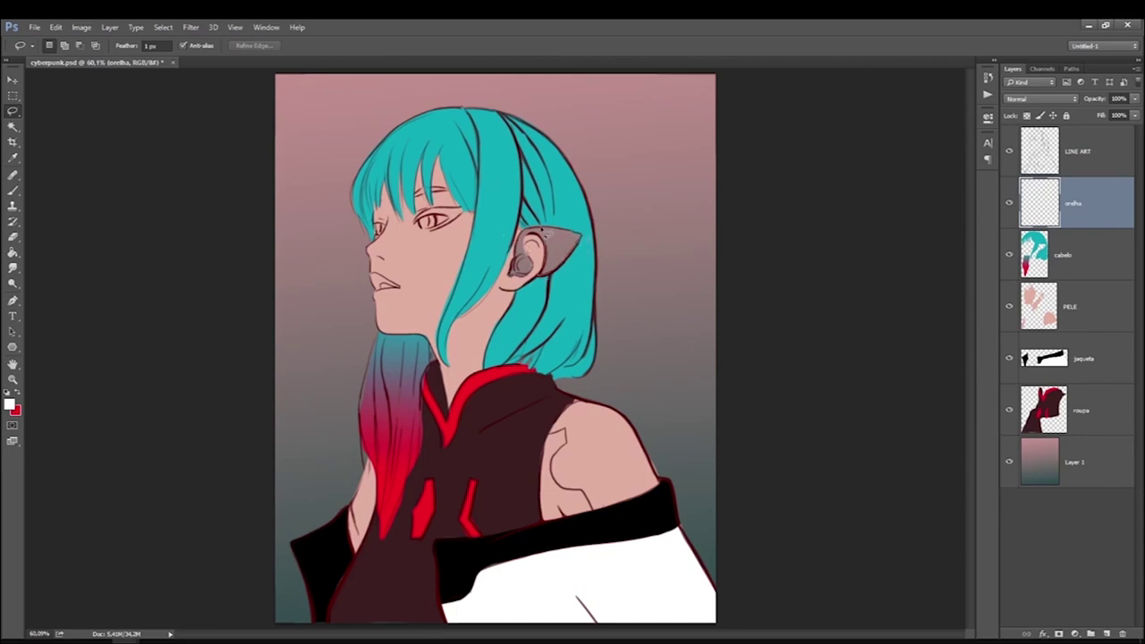
Fill the pointed ear piece black and its stud red on orelha.
key(g)
click(11, 405)
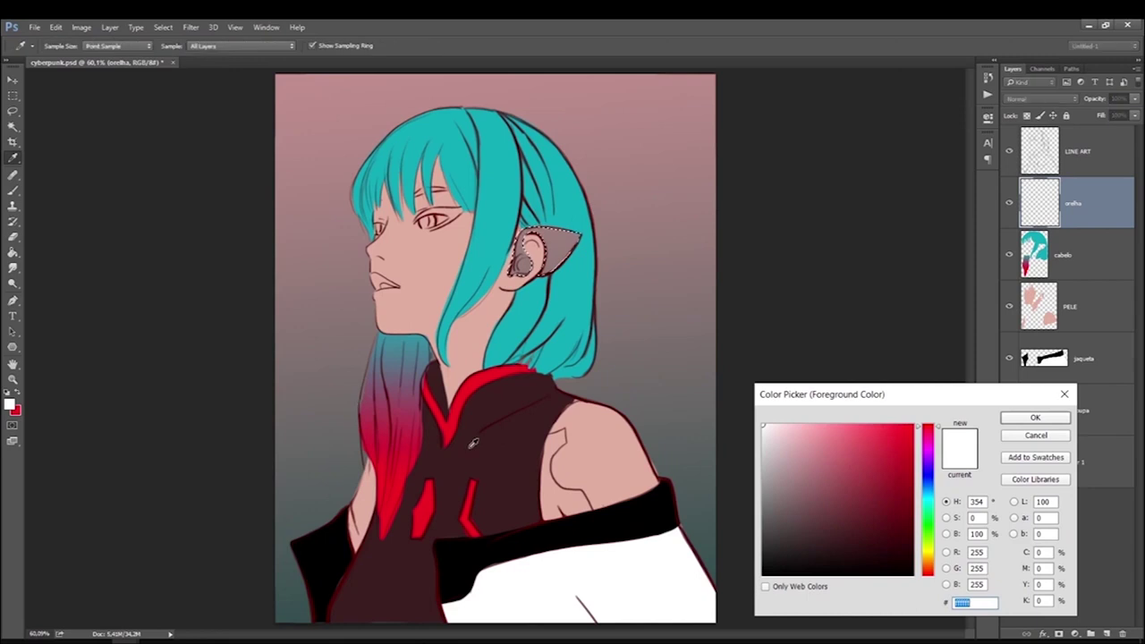
key(Return)
click(557, 240)
key(ctrl+d)
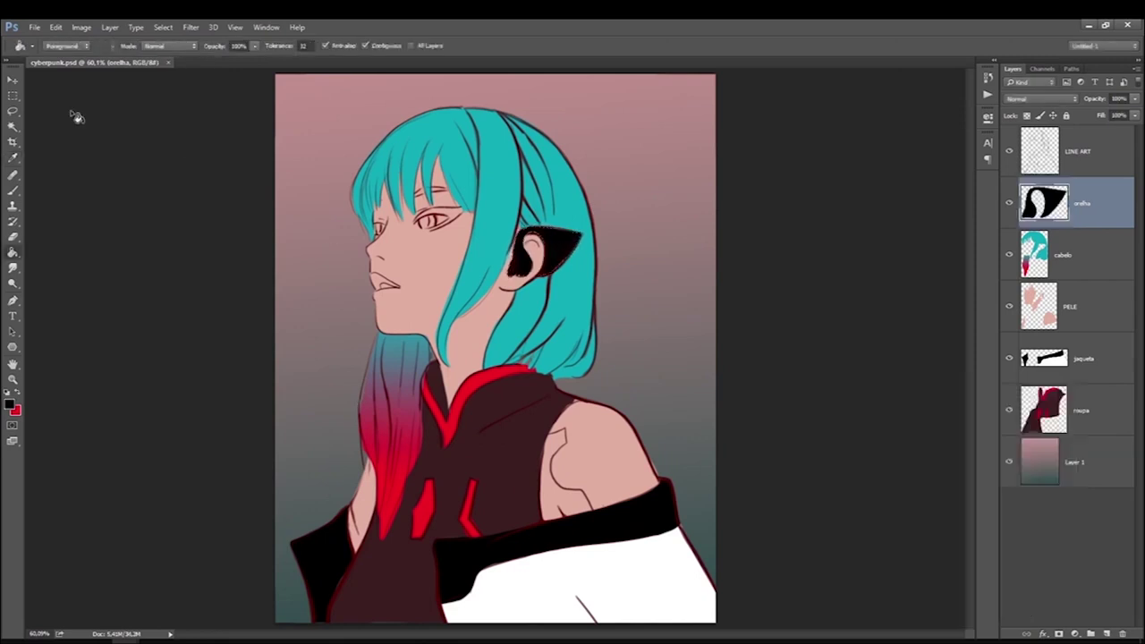
click(13, 110)
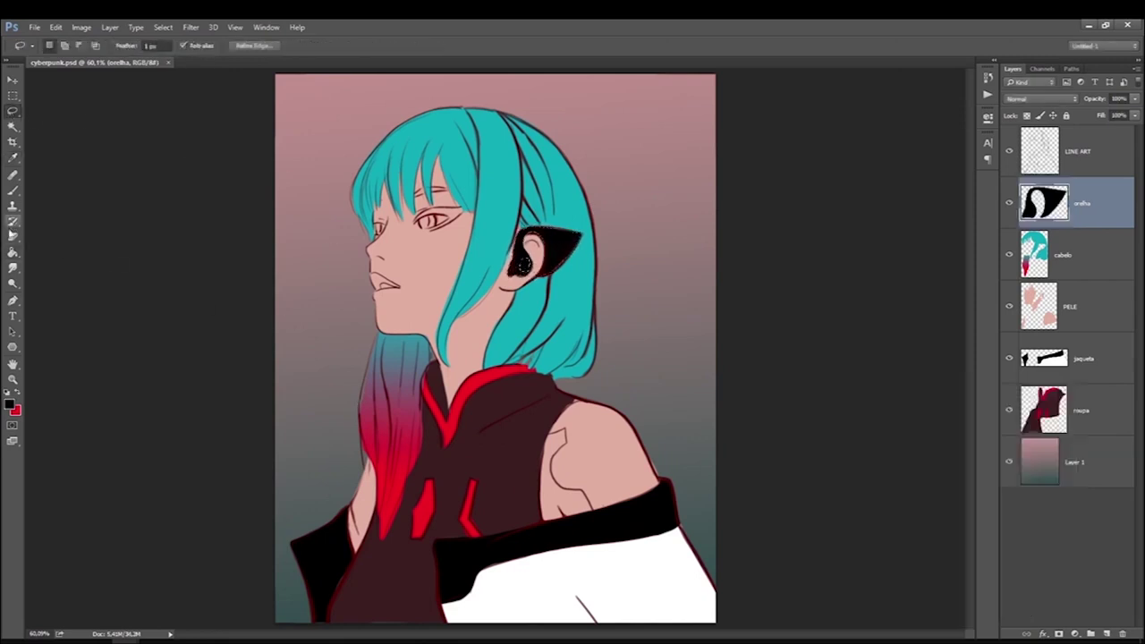
click(13, 252)
key(x)
click(525, 266)
Add a new layer named olhos above PELE.
key(l)
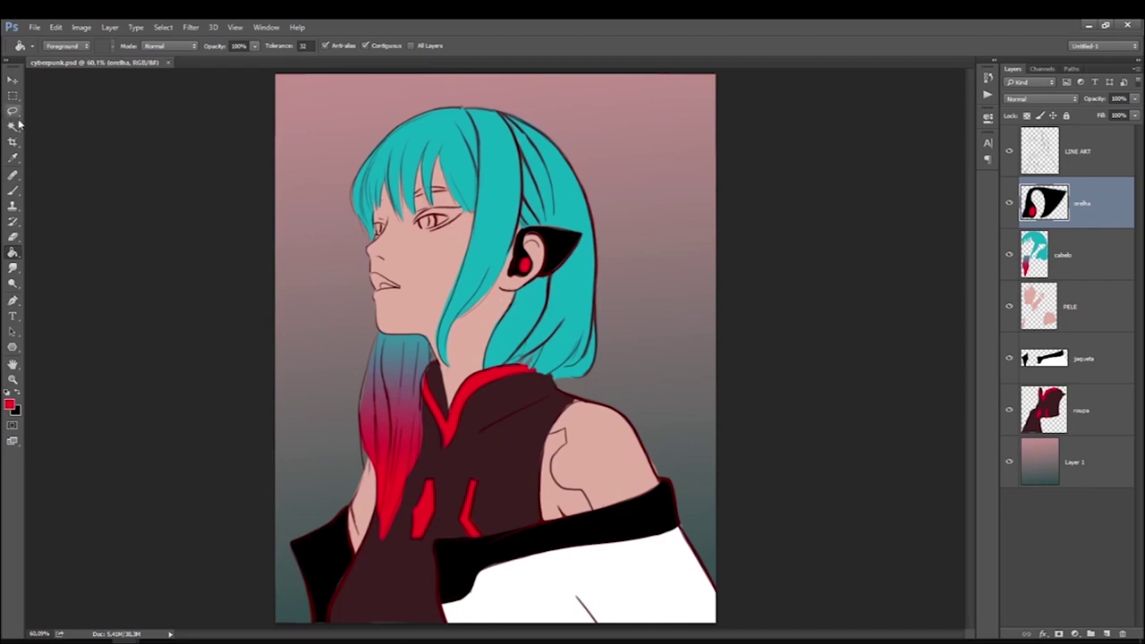
click(1059, 306)
key(ctrl+shift+alt+n)
double_click(1073, 307)
text(olhos)
key(Return)
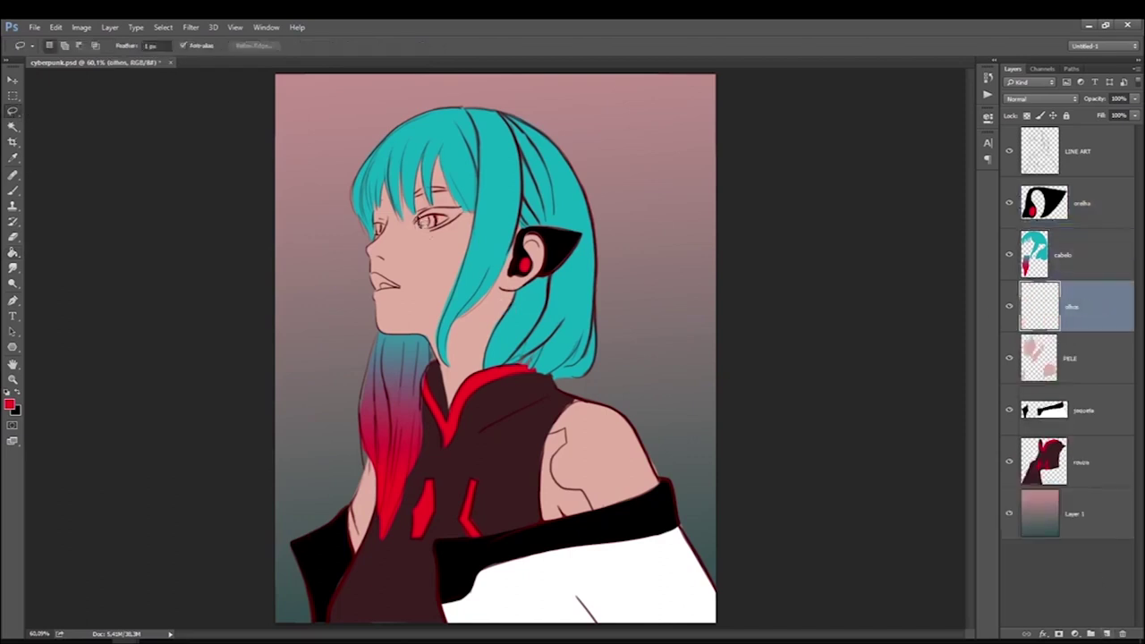
Lasso both irises and fill them teal.
drag(436, 231, 380, 230)
key(g)
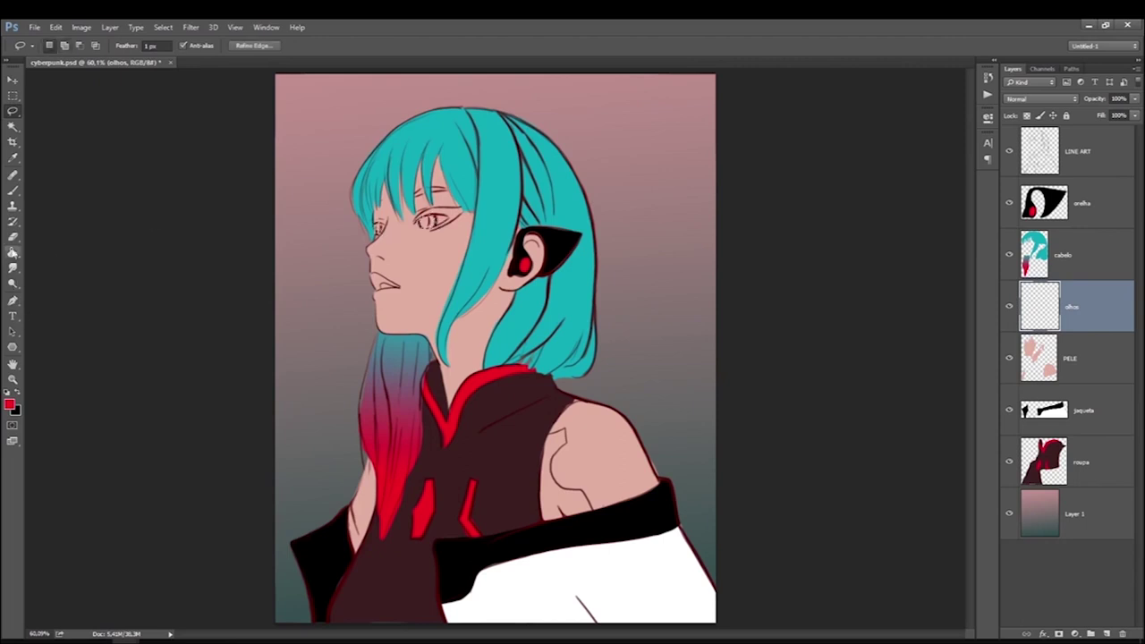
click(9, 404)
key(Return)
click(428, 220)
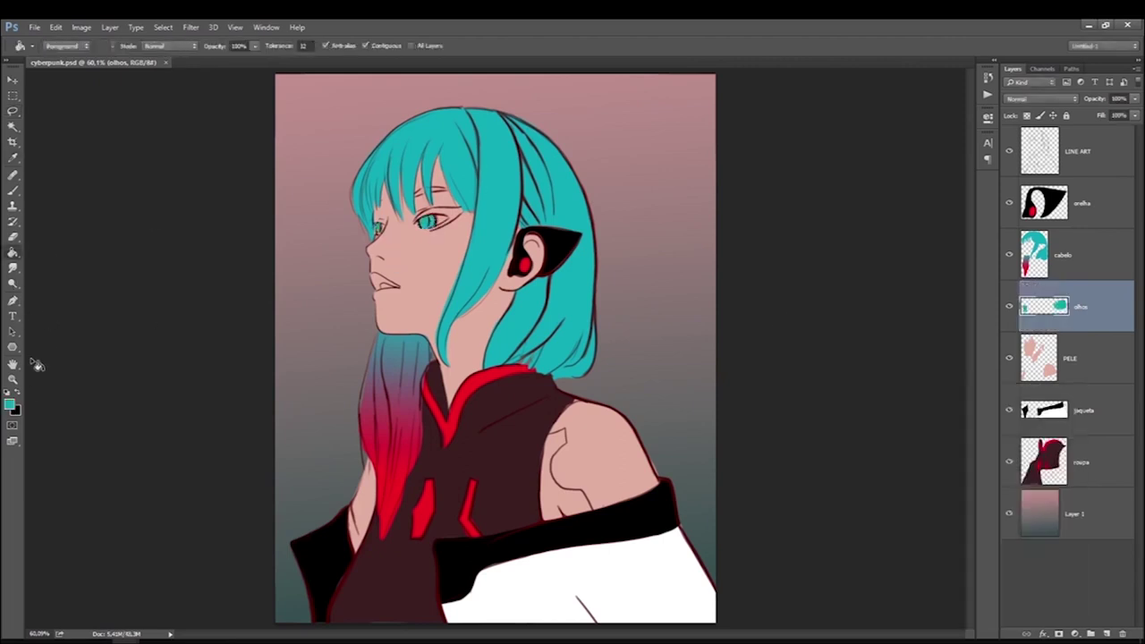
Zoom the face to 100% and add a new empty layer above PELE.
click(12, 190)
key(ctrl+1)
click(1073, 357)
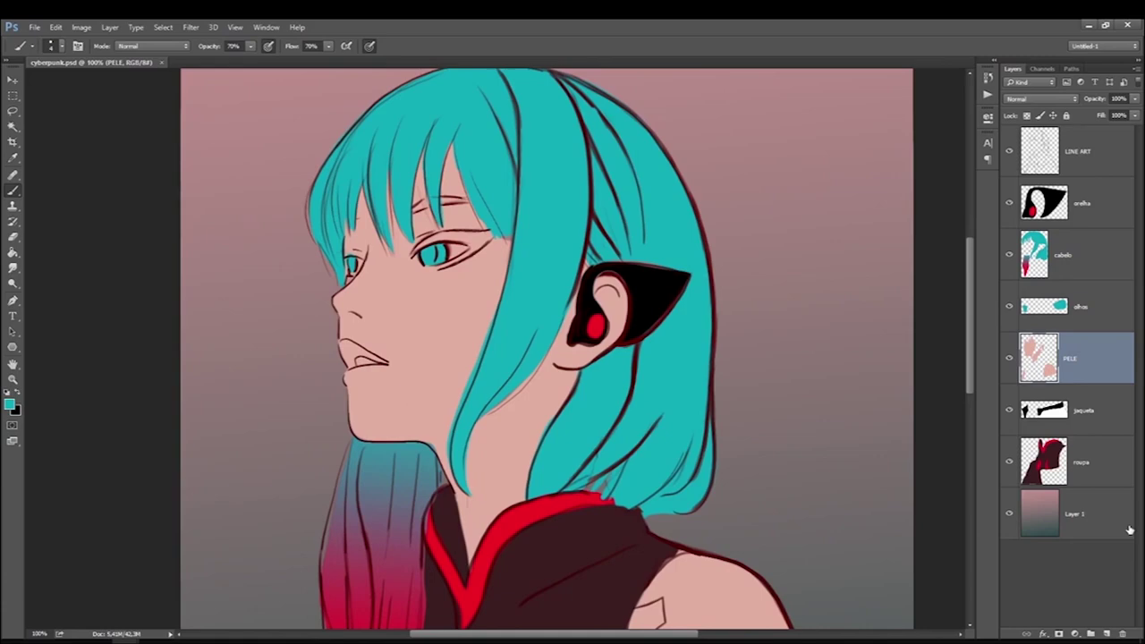
click(1109, 634)
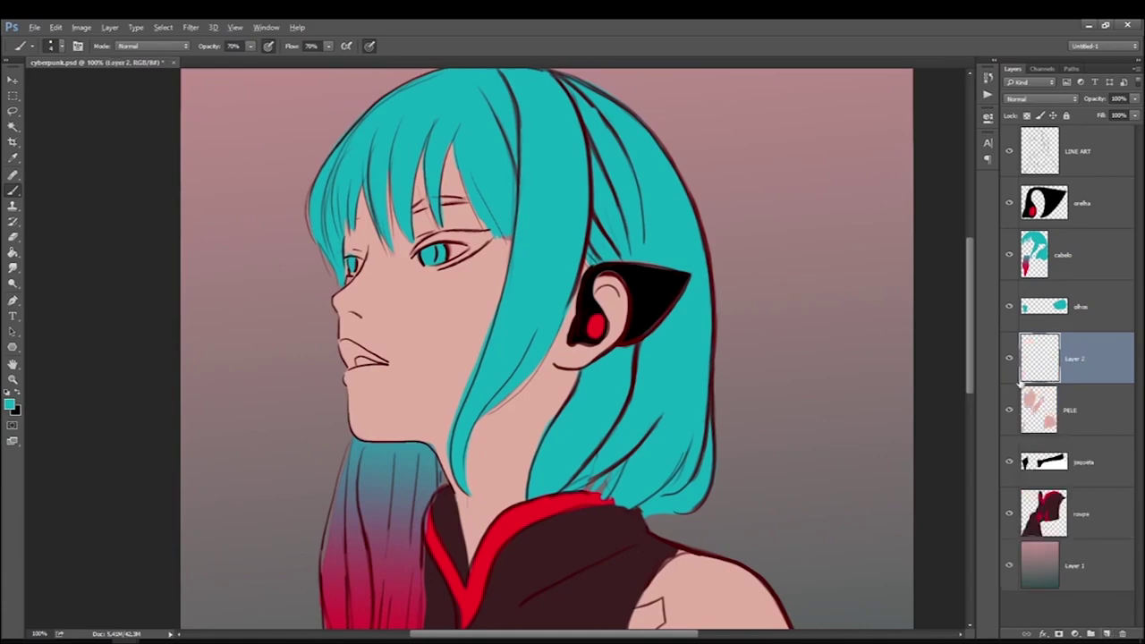
Isolate the new layer, then turn the skin, colour, line art and ear layers back on.
alt+click(1011, 378)
click(1009, 409)
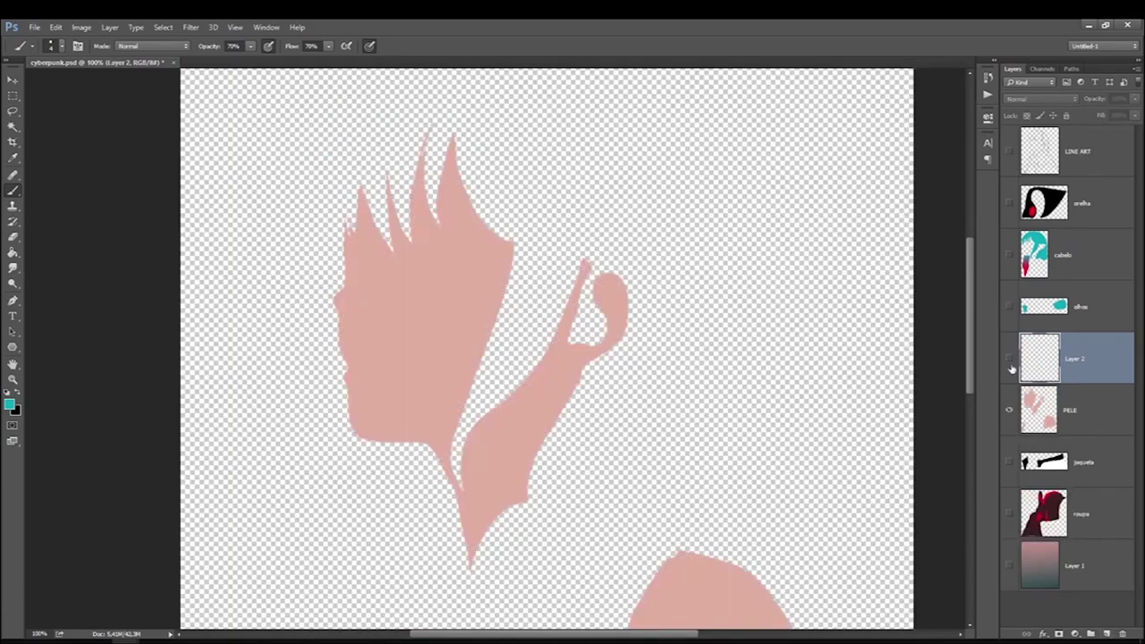
drag(1008, 462, 1009, 565)
drag(1009, 306, 1009, 255)
drag(1009, 151, 1009, 203)
drag(1046, 379, 1071, 383)
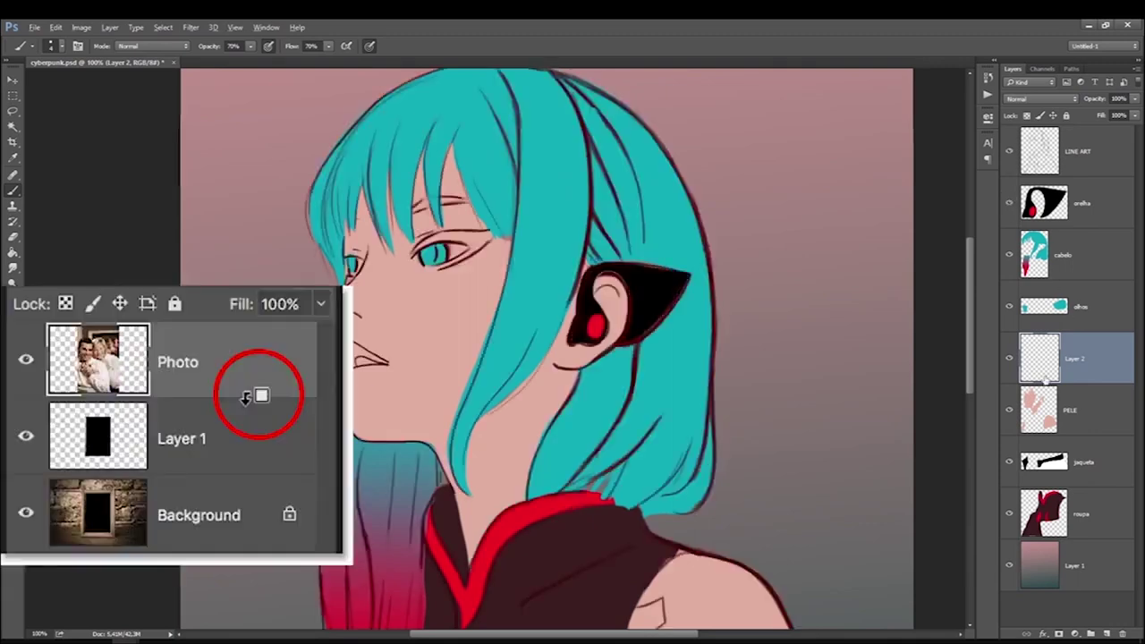
Set the foreground to red ff0000 and paint the lips.
click(11, 405)
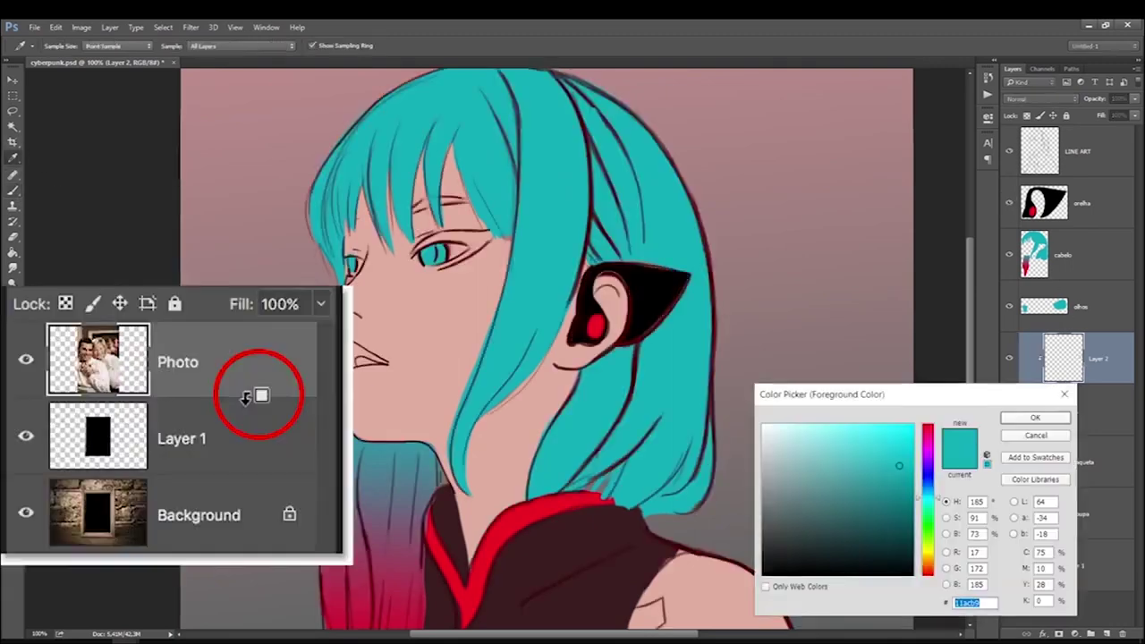
text(ff0000)
key(Return)
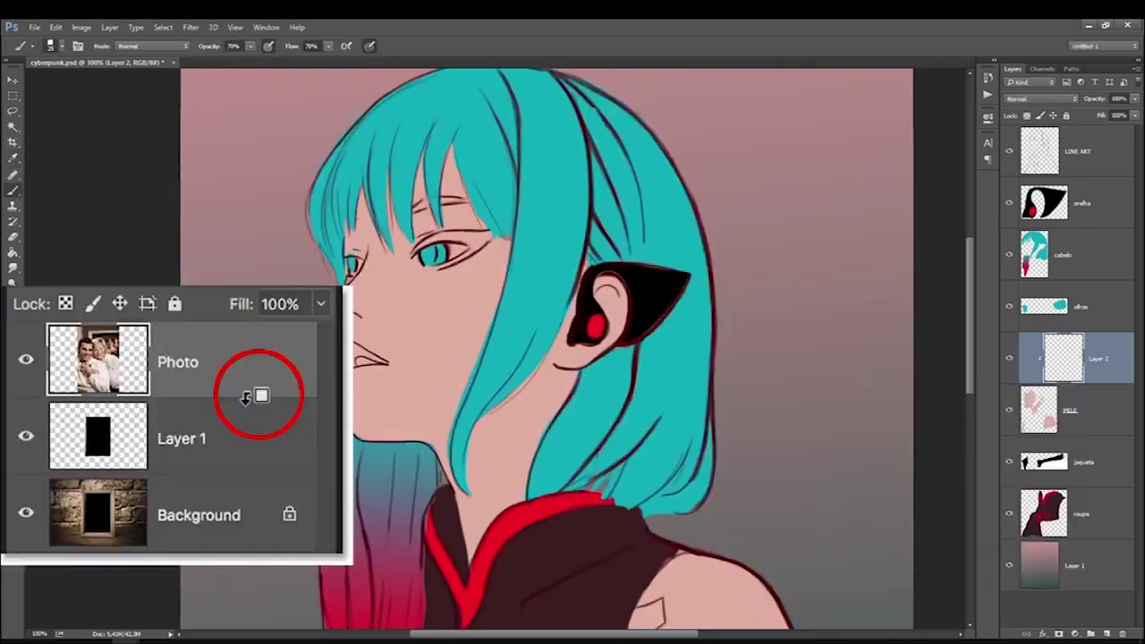
right_click(372, 393)
key(Return)
mouse_move(362, 353)
mouse_down()
mouse_move(327, 350)
mouse_move(367, 383)
mouse_move(383, 368)
mouse_move(345, 354)
mouse_up()
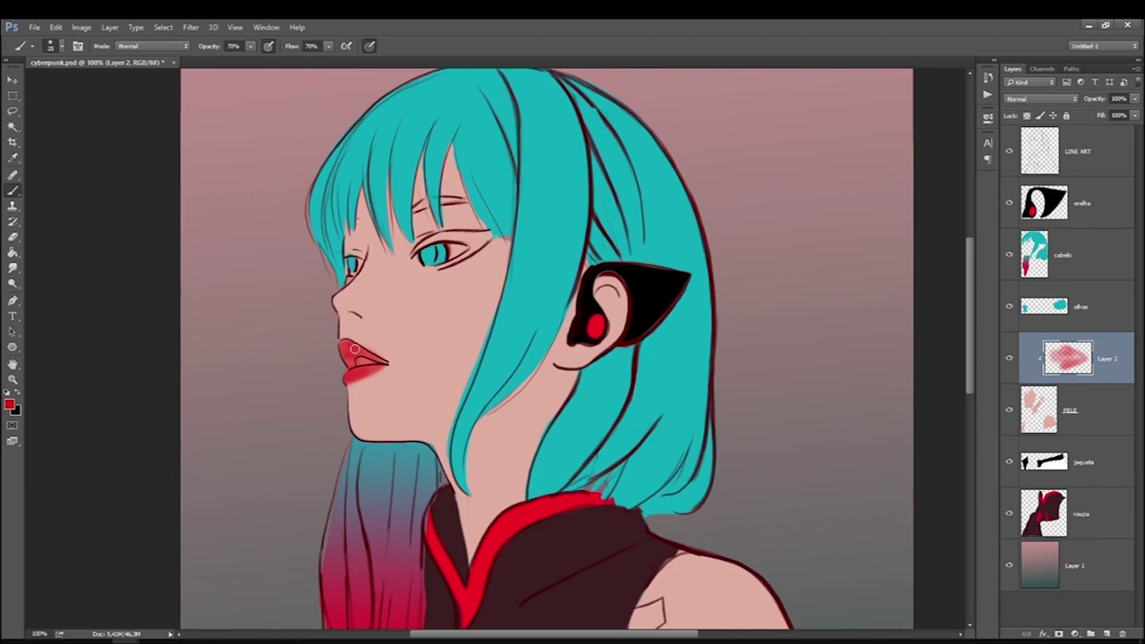
Darken the upper lip with deeper red, then pick pink tones at 30% brush opacity.
click(9, 404)
key(Return)
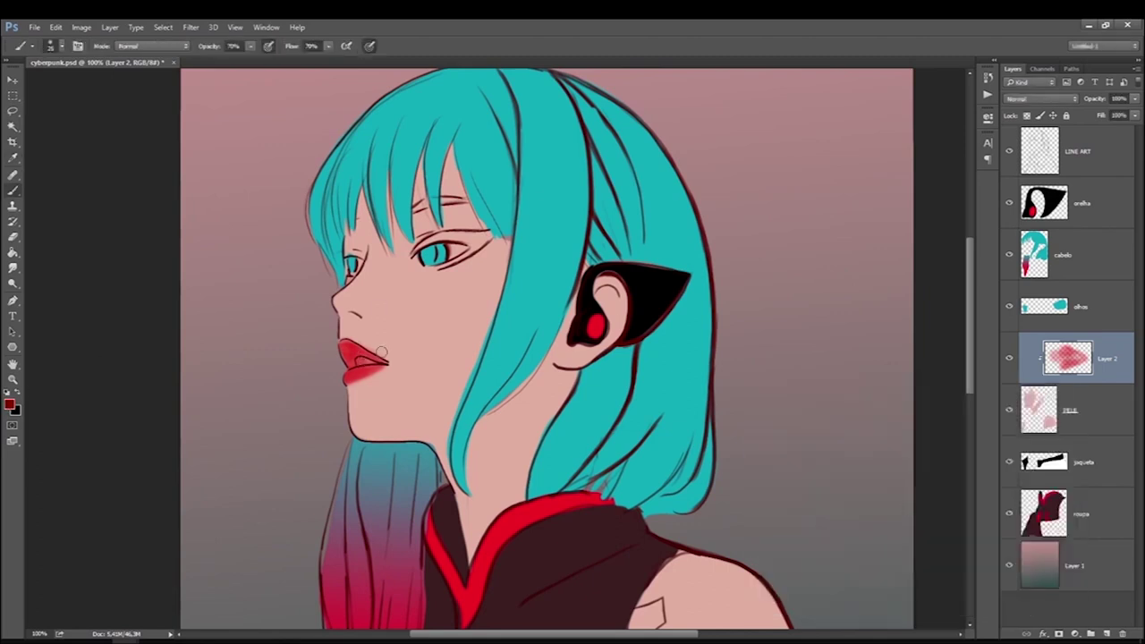
drag(352, 354, 369, 365)
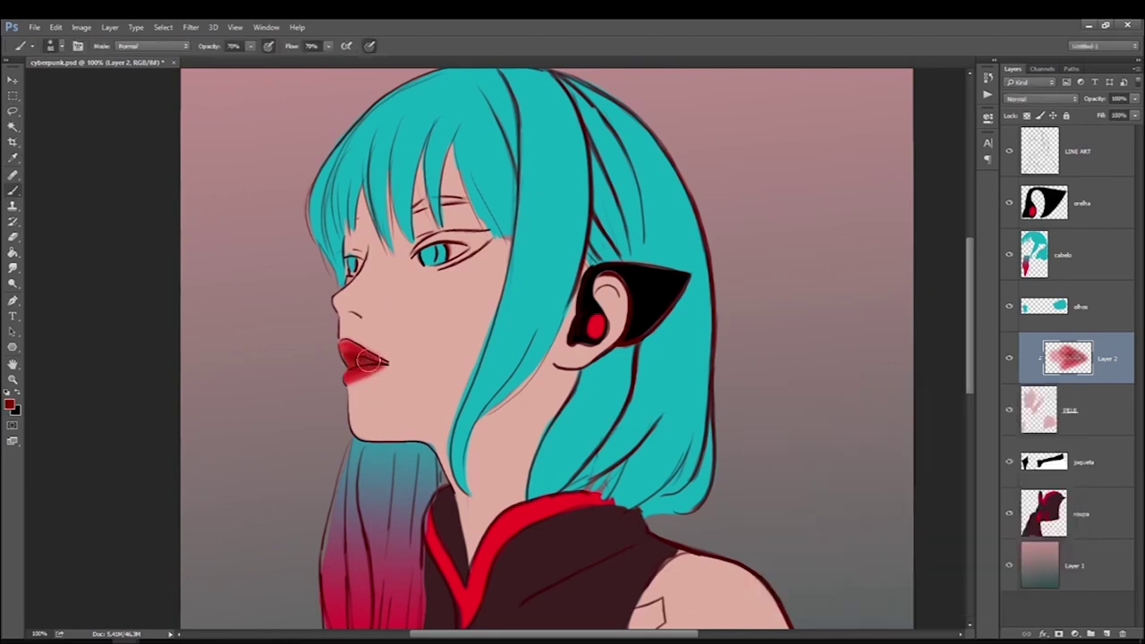
click(11, 406)
click(774, 421)
key(Return)
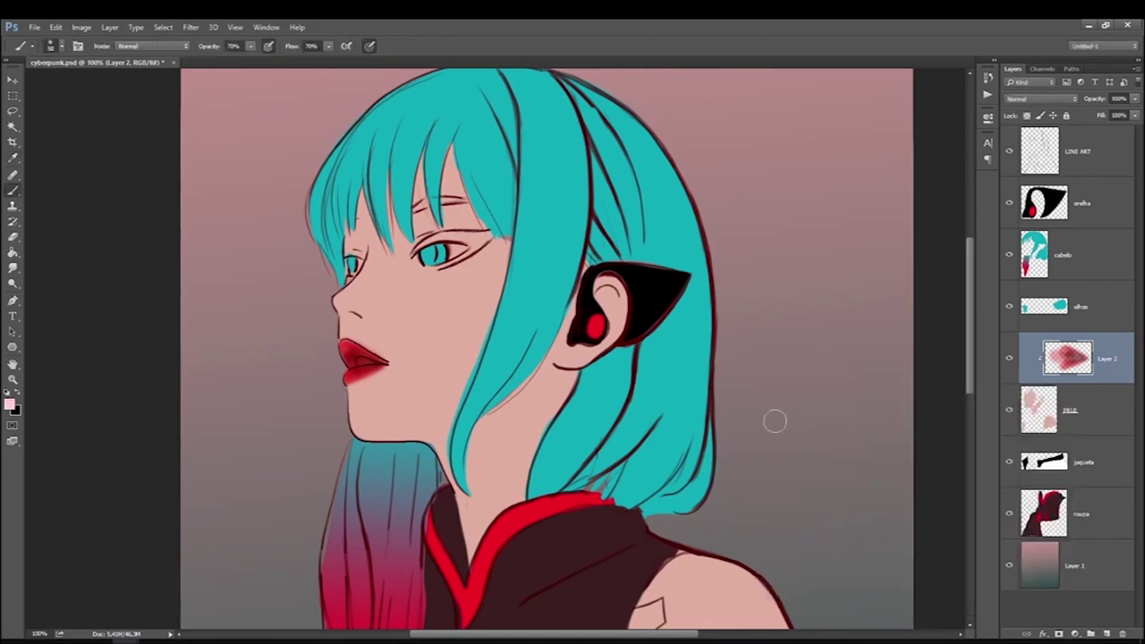
click(10, 406)
click(885, 447)
key(Return)
key(3)
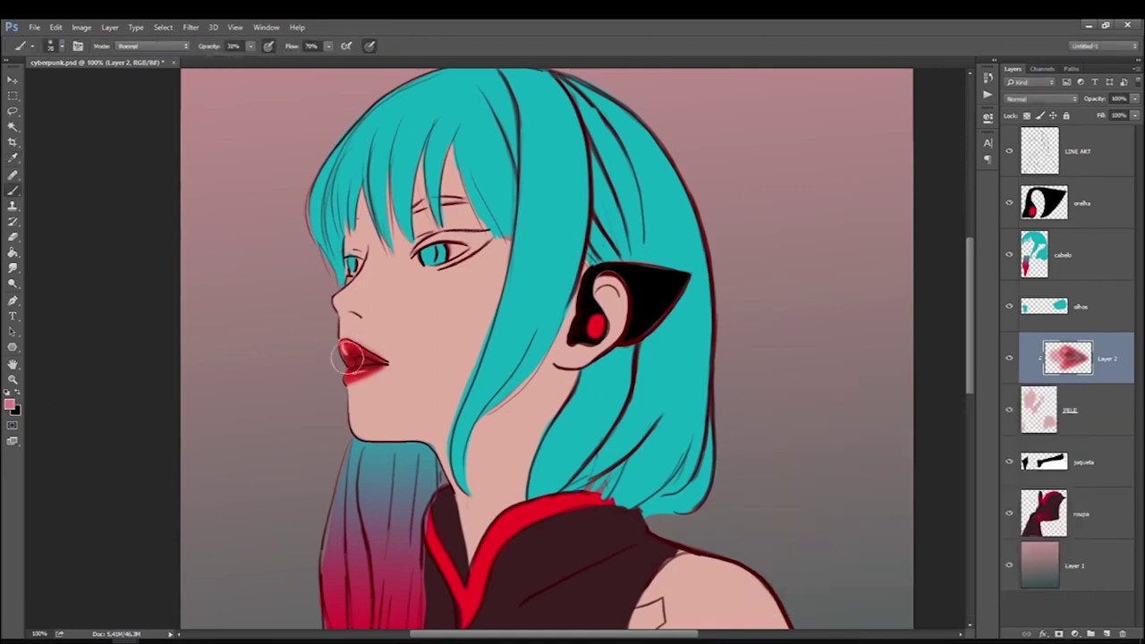
Work lighter pink and dark red tones into the lips, ending on a pale pink.
click(10, 406)
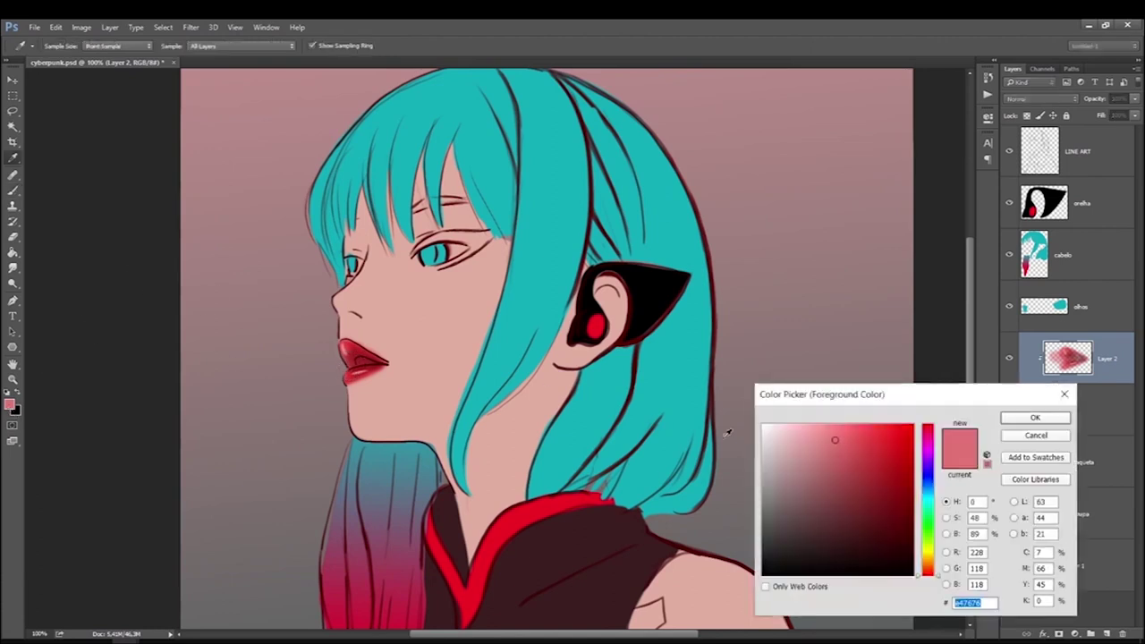
click(808, 434)
key(Return)
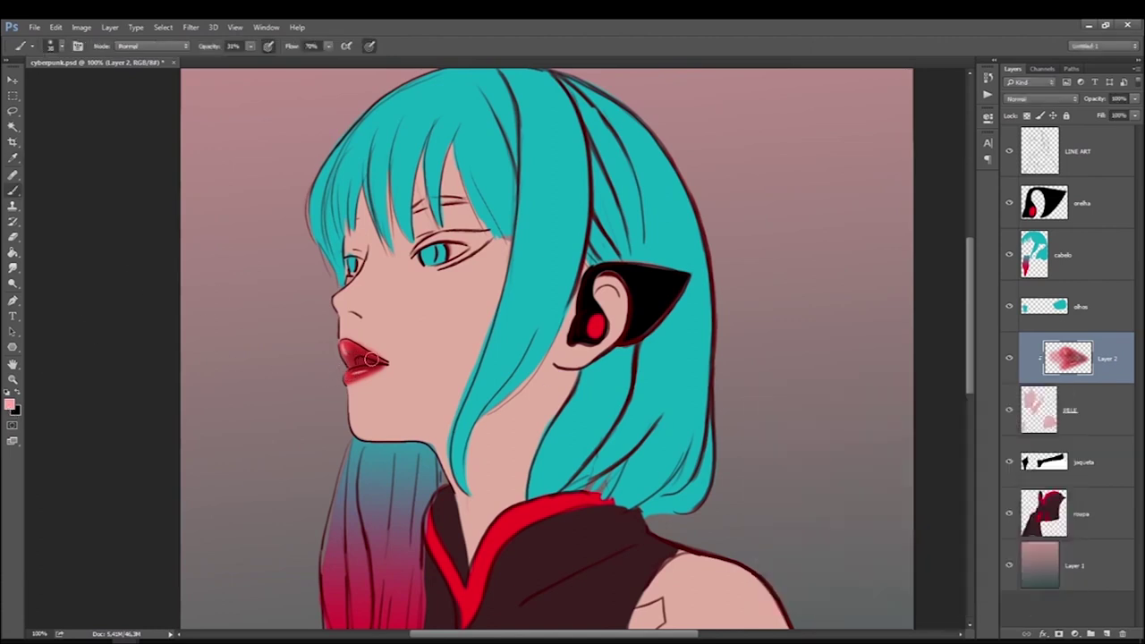
right_click(358, 358)
key(Escape)
click(10, 405)
click(867, 497)
key(Return)
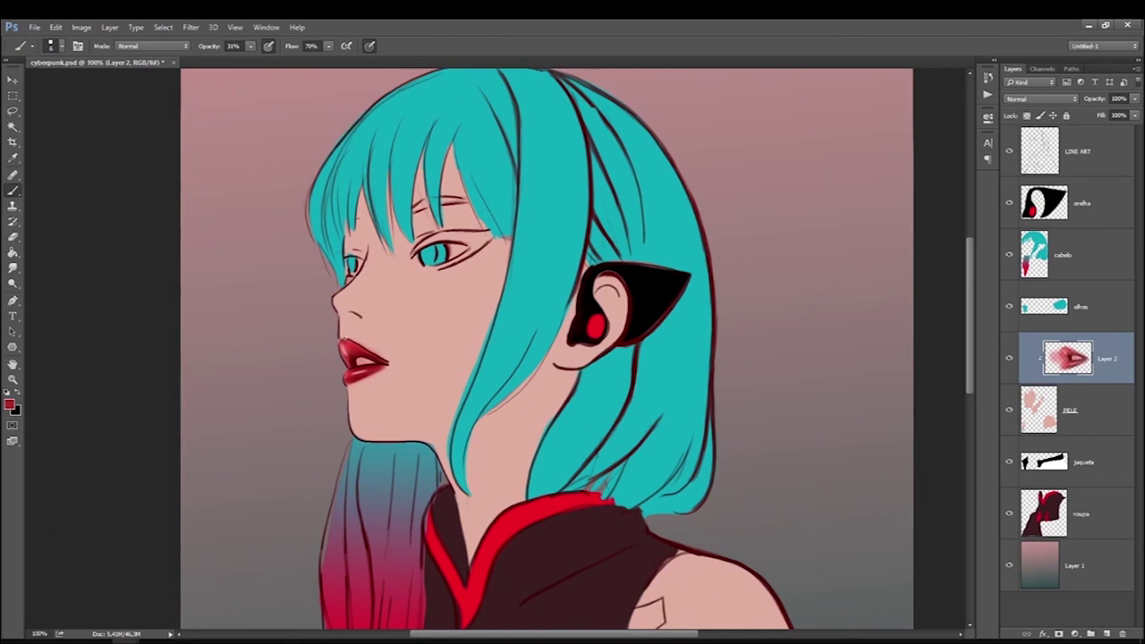
click(9, 404)
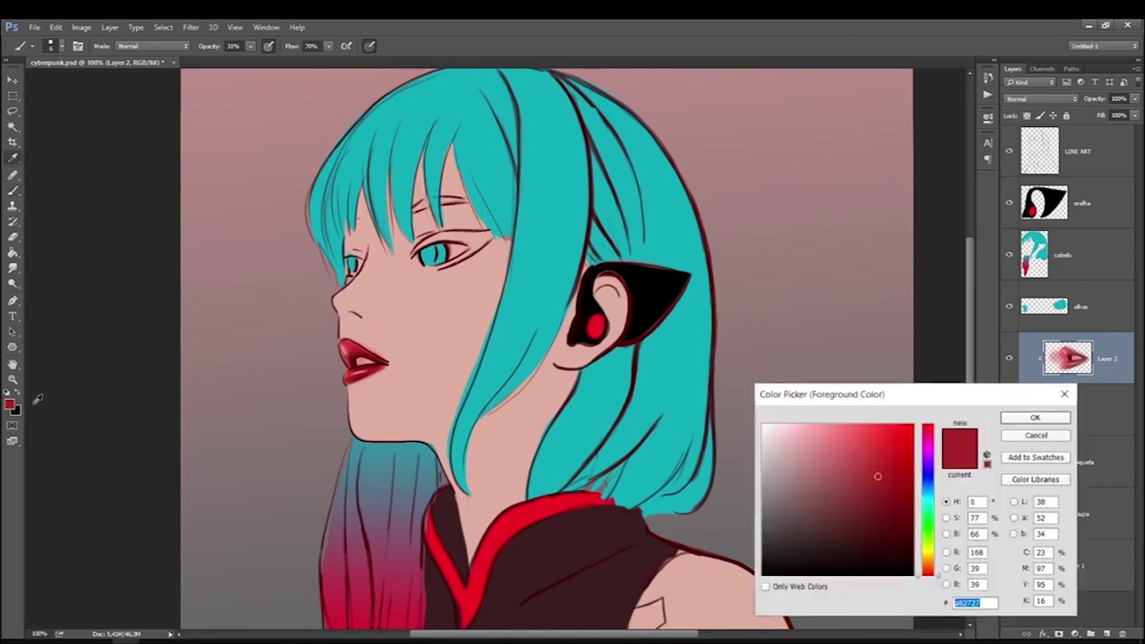
drag(808, 444, 822, 475)
click(1035, 418)
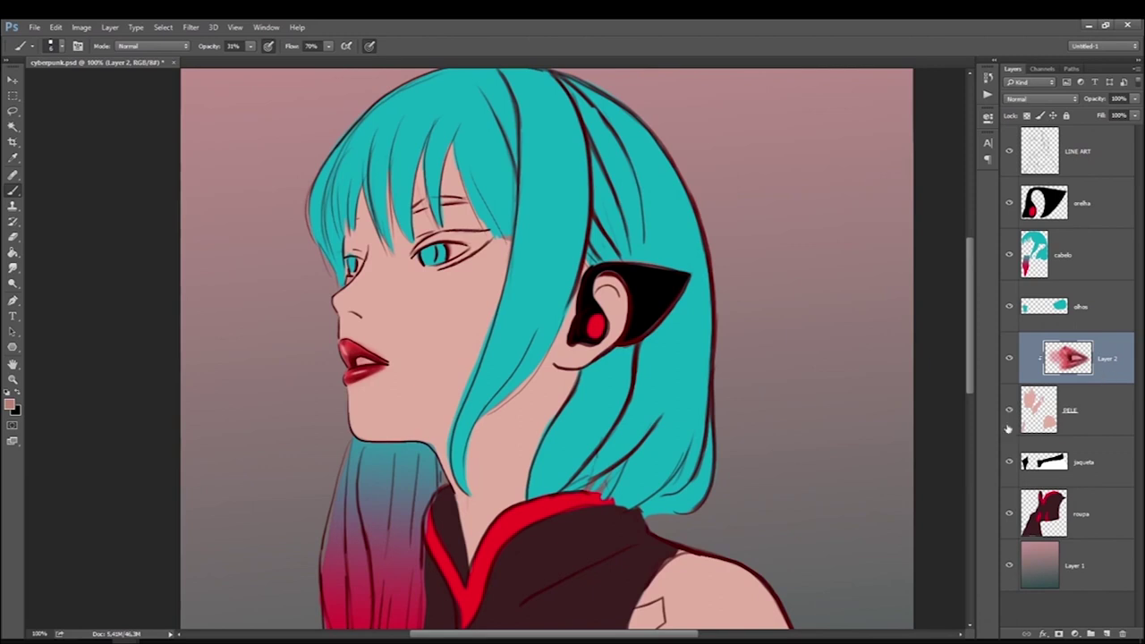
Create a 'sombra pele' layer clipped below, with a slightly darker skin pink colour.
click(1106, 633)
double_click(1080, 358)
text(sombra pele)
key(Return)
click(9, 404)
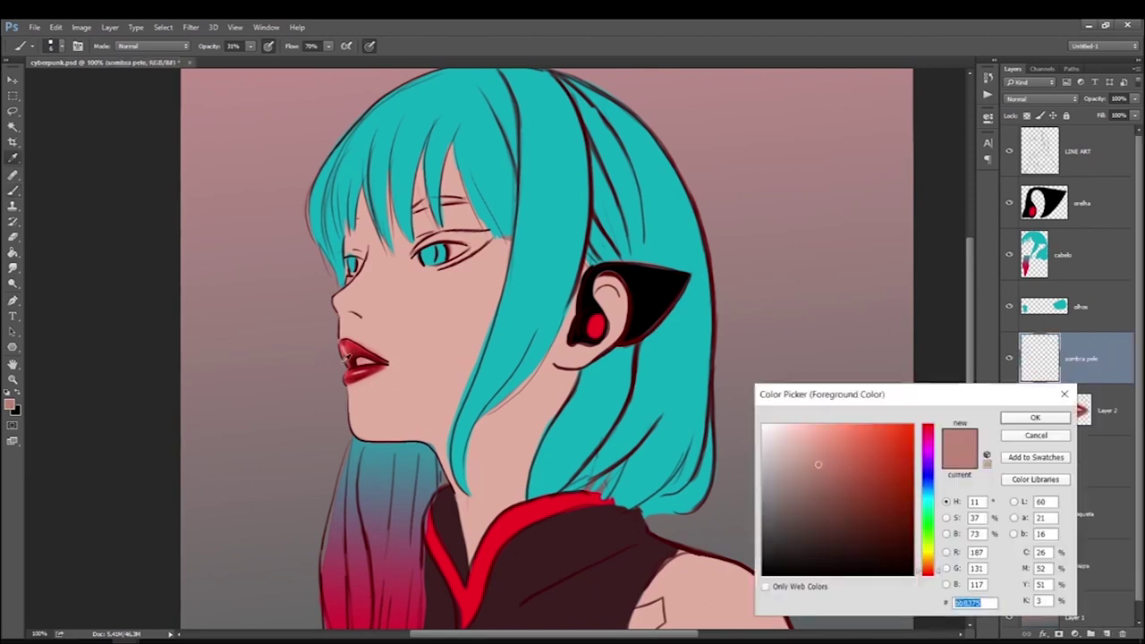
click(400, 317)
click(807, 473)
key(Return)
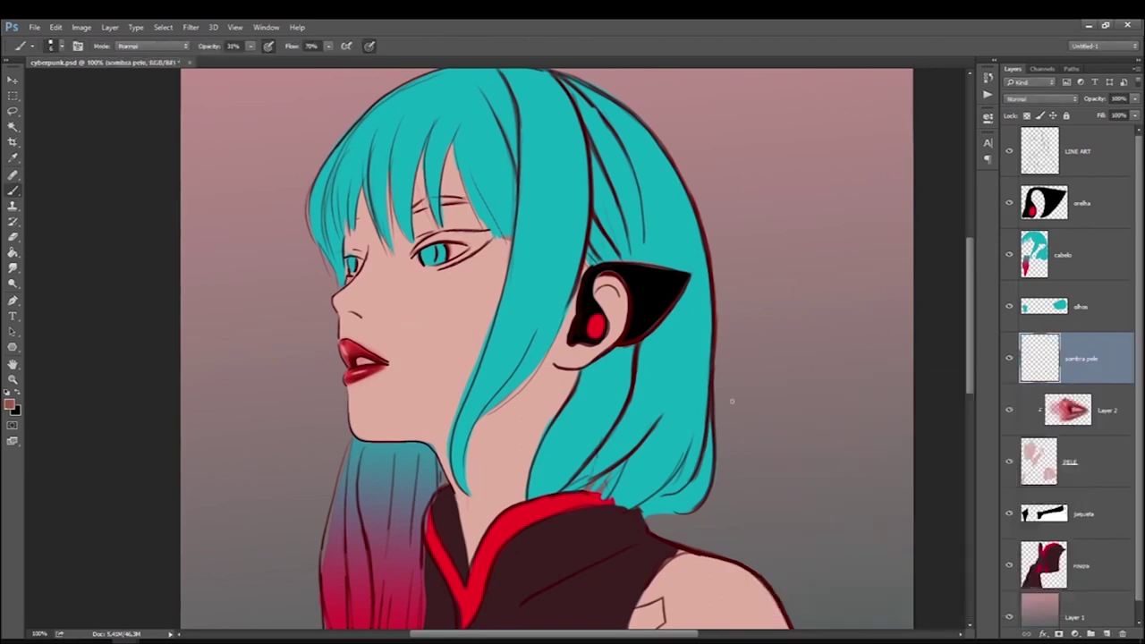
alt+click(1043, 382)
Shade the neck beneath the jaw and under the ear with a larger soft brush.
key(bracketright)
key(bracketright)
key(bracketright)
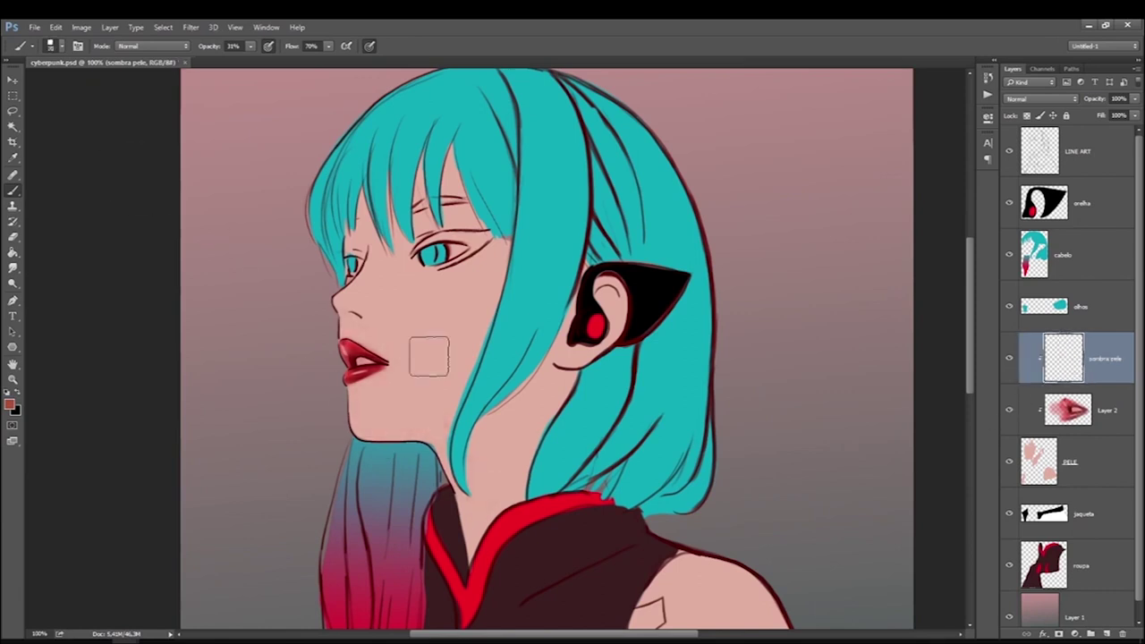
drag(429, 356, 481, 423)
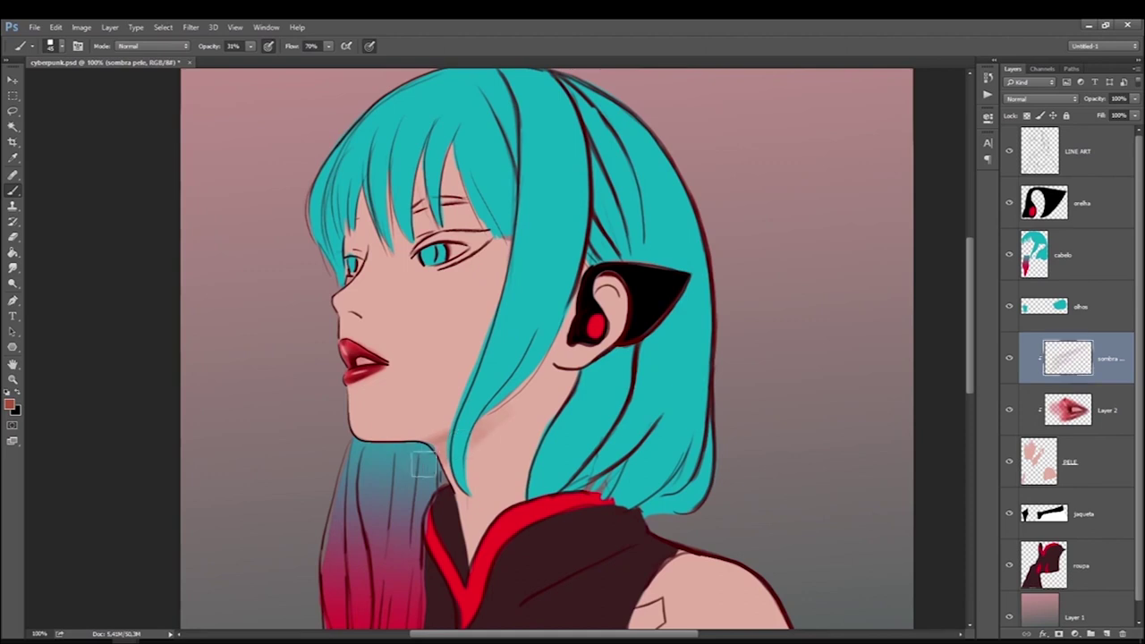
drag(424, 464, 459, 361)
drag(483, 465, 521, 402)
drag(435, 464, 499, 408)
drag(566, 374, 567, 411)
key(bracketright)
key(bracketright)
key(bracketright)
drag(539, 416, 474, 546)
Shade inside the ear, the forehead between the bangs, the nose bridge and the jaw.
mouse_move(598, 304)
mouse_down()
mouse_move(608, 295)
mouse_move(601, 269)
mouse_move(597, 331)
mouse_move(526, 376)
mouse_up()
drag(586, 268, 518, 389)
drag(573, 300, 550, 354)
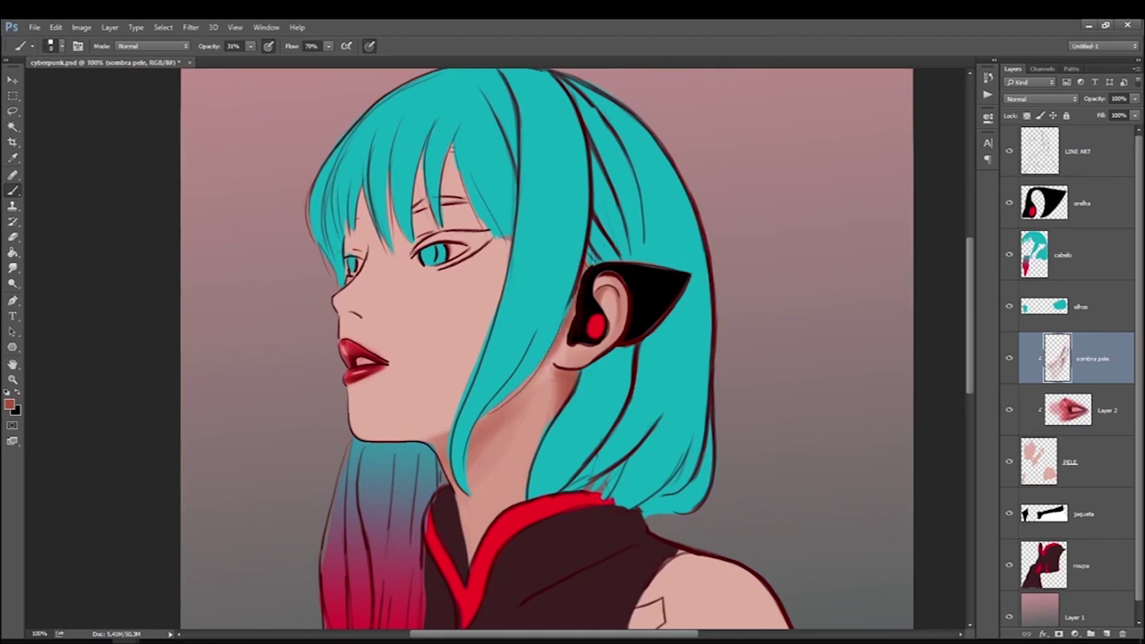
mouse_move(420, 177)
mouse_down()
mouse_move(418, 224)
mouse_move(396, 248)
mouse_up()
drag(359, 191, 358, 232)
drag(417, 163, 417, 200)
drag(447, 152, 449, 195)
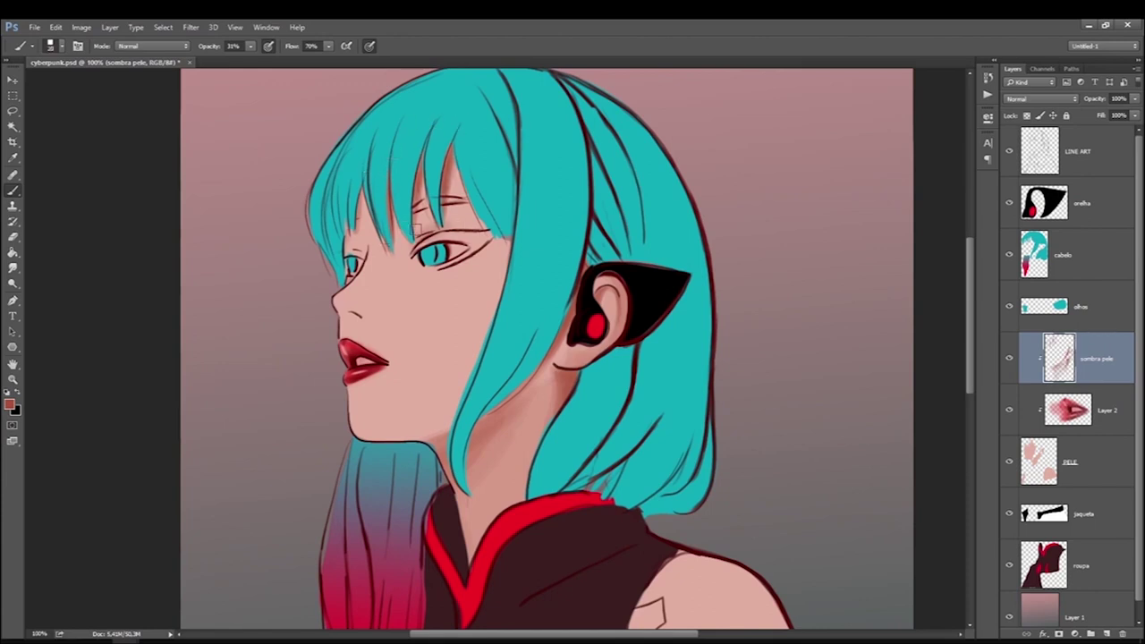
mouse_move(378, 264)
mouse_down()
mouse_move(336, 304)
mouse_move(377, 276)
mouse_move(363, 330)
mouse_move(403, 280)
mouse_move(488, 328)
mouse_up()
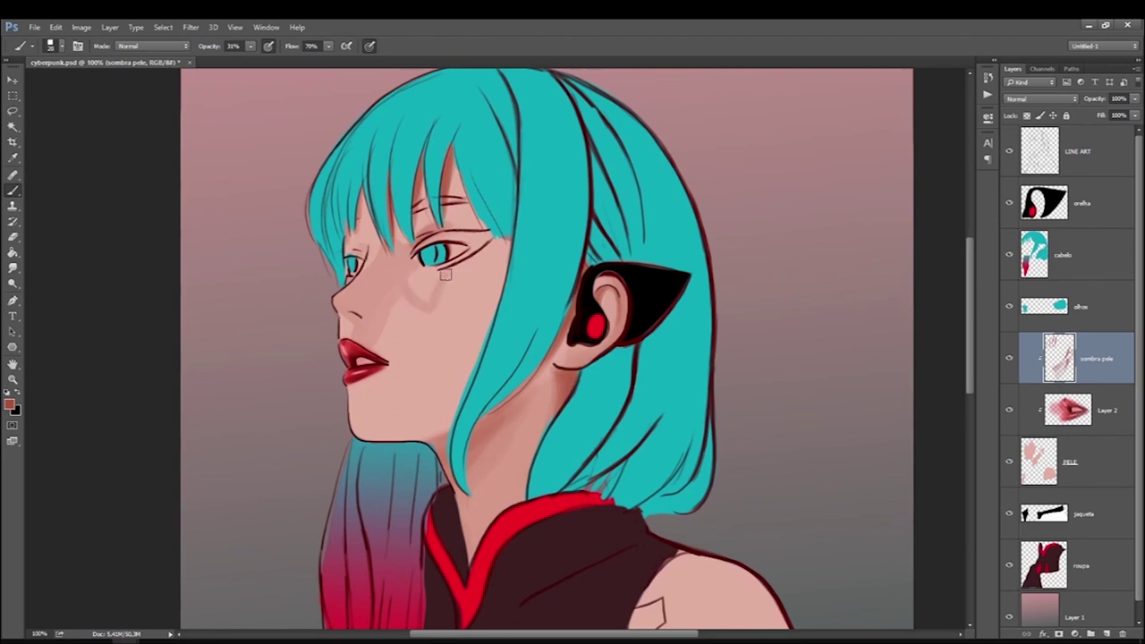
mouse_move(463, 400)
mouse_down()
mouse_move(412, 429)
mouse_move(376, 376)
mouse_move(340, 389)
mouse_move(501, 283)
mouse_move(452, 295)
mouse_move(446, 314)
mouse_move(395, 303)
mouse_up()
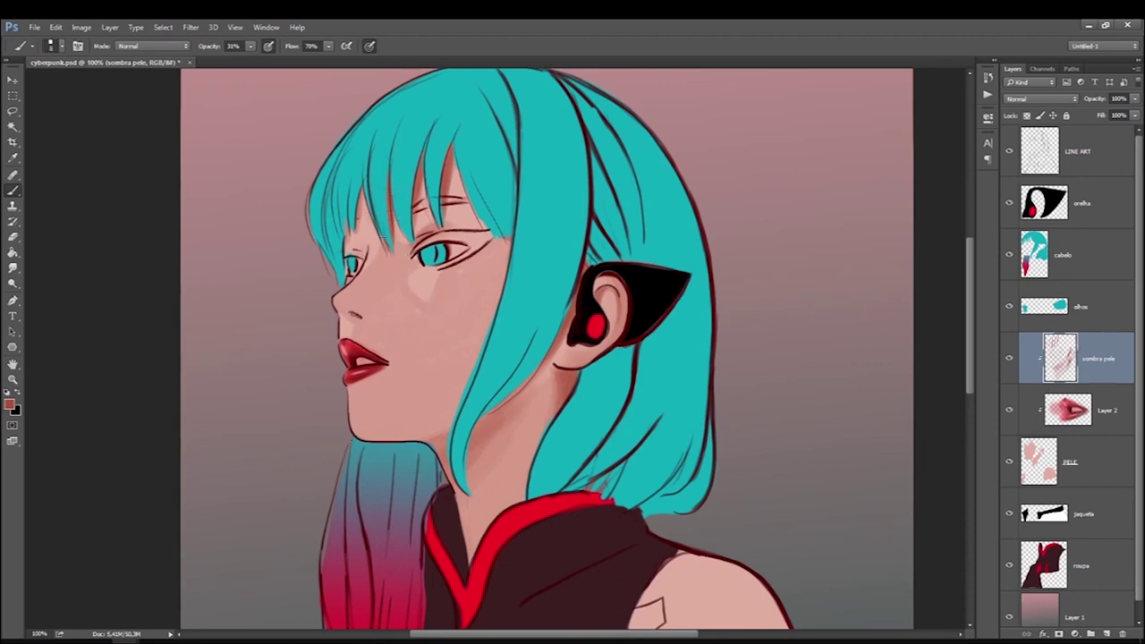
Add a faint red blush on the nose tip with a softer, lower-opacity brush.
click(9, 405)
mouse_move(858, 473)
mouse_down()
mouse_move(892, 518)
mouse_move(880, 460)
mouse_up()
key(Return)
right_click(881, 459)
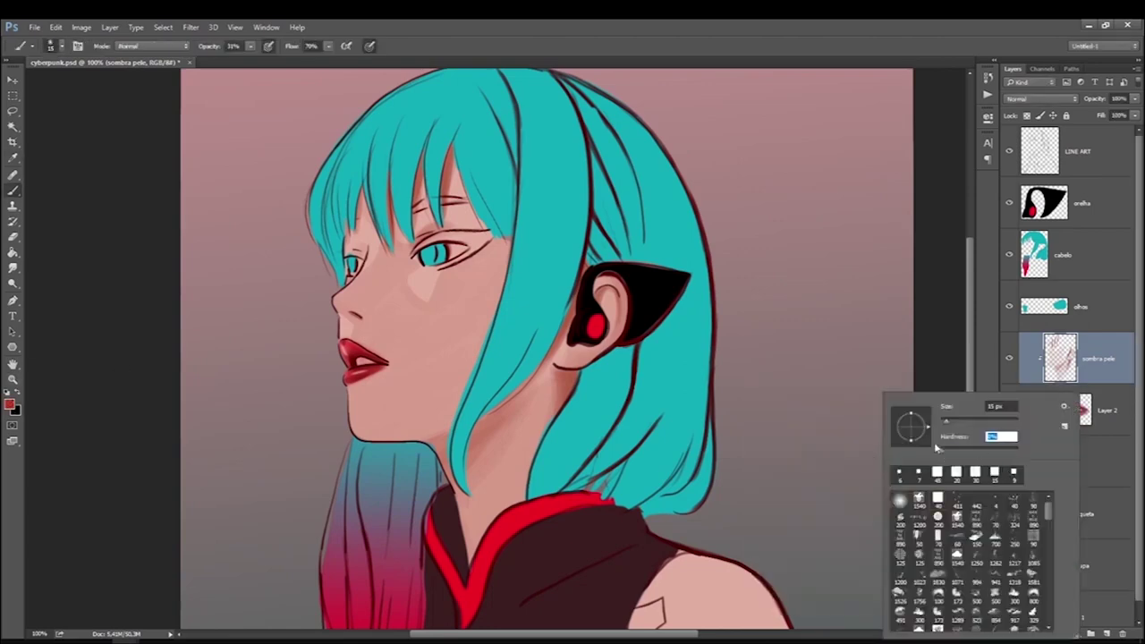
click(1069, 351)
drag(250, 45, 231, 63)
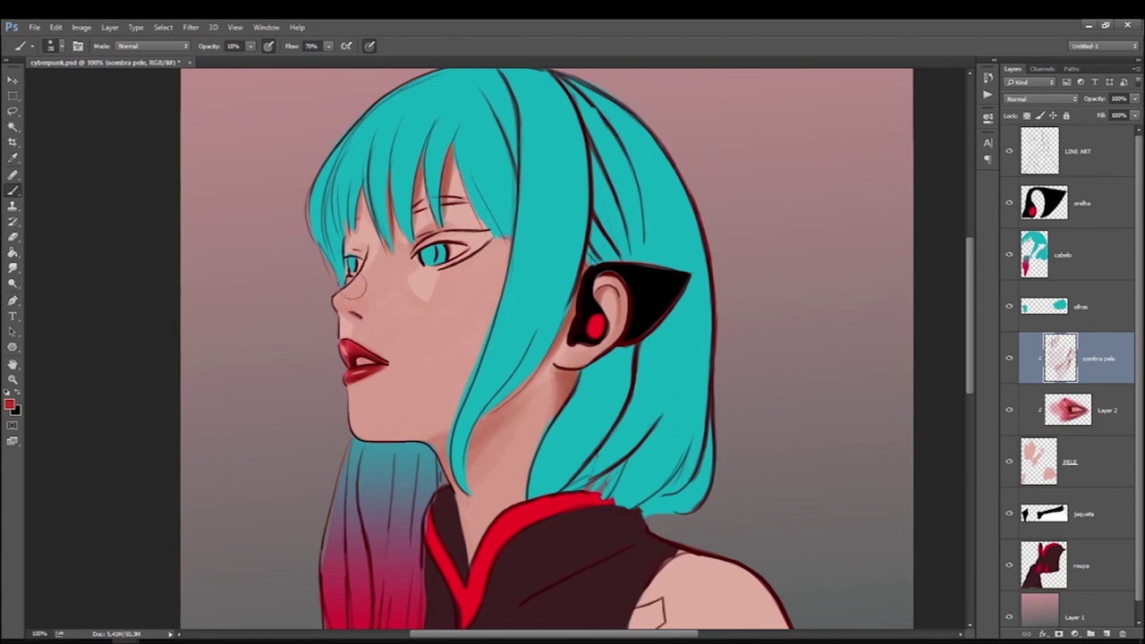
mouse_move(358, 306)
mouse_down()
mouse_move(355, 318)
mouse_move(338, 310)
mouse_up()
key(bracketright)
key(bracketright)
key(bracketright)
key(bracketleft)
key(bracketleft)
key(bracketleft)
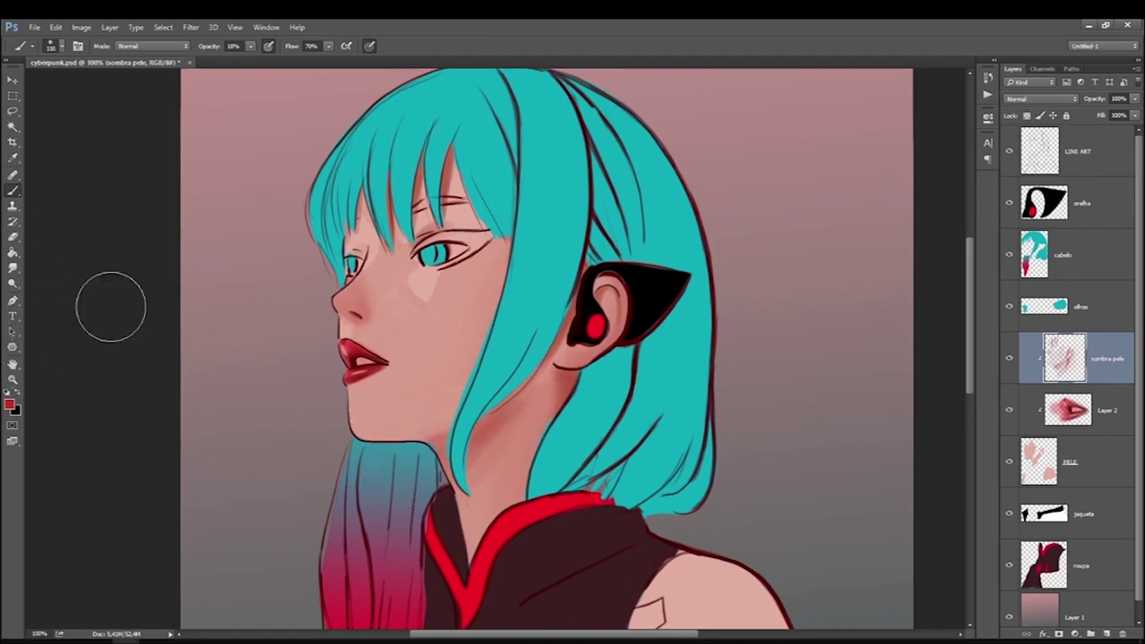
Add a new layer named luz and set a pale peach foreground colour.
click(1102, 633)
double_click(1082, 358)
text(luz)
key(Return)
click(10, 404)
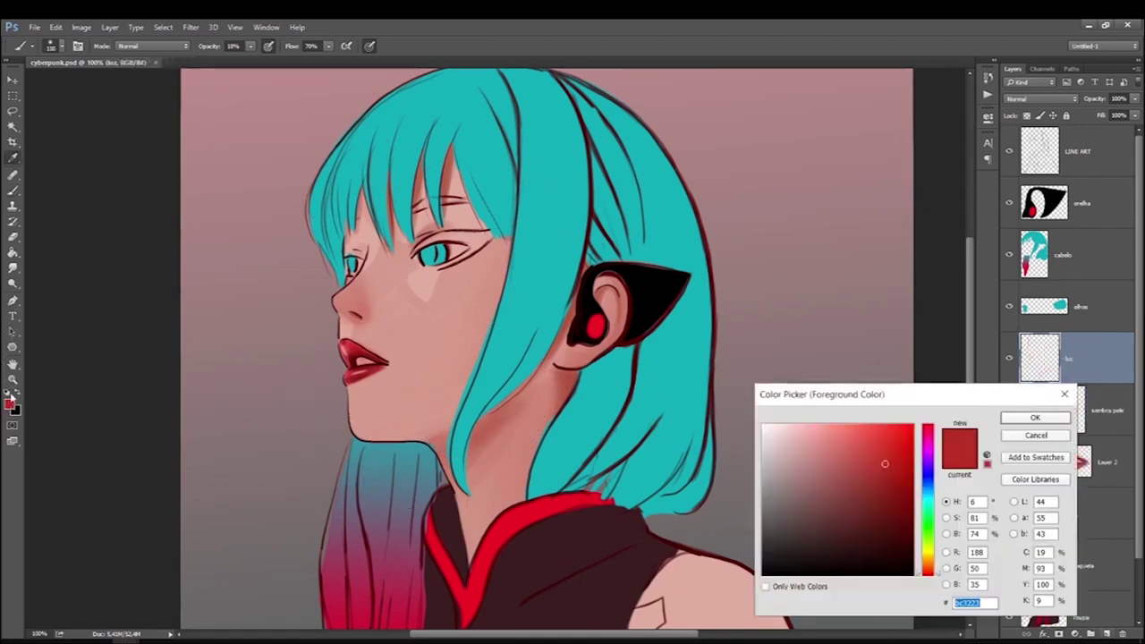
click(805, 439)
drag(928, 572, 928, 563)
click(1035, 417)
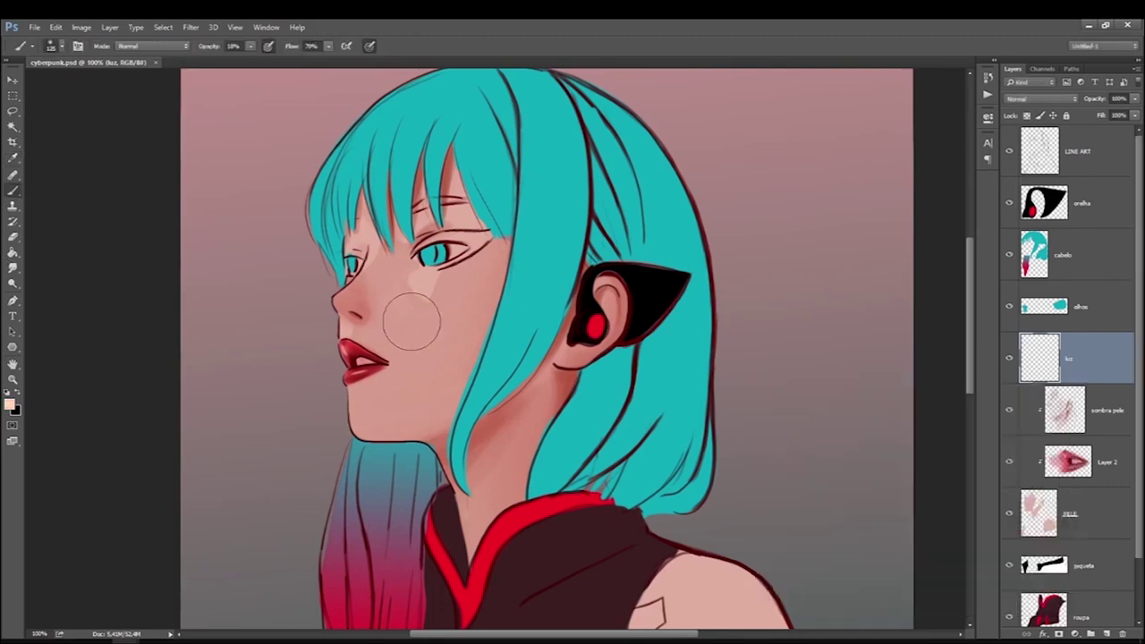
Paint a soft pale peach glow on the cheek below the eye and near the upper lip.
key(i)
click(10, 404)
click(914, 456)
key(Return)
key(b)
click(10, 404)
click(805, 439)
click(1035, 418)
drag(408, 273, 427, 295)
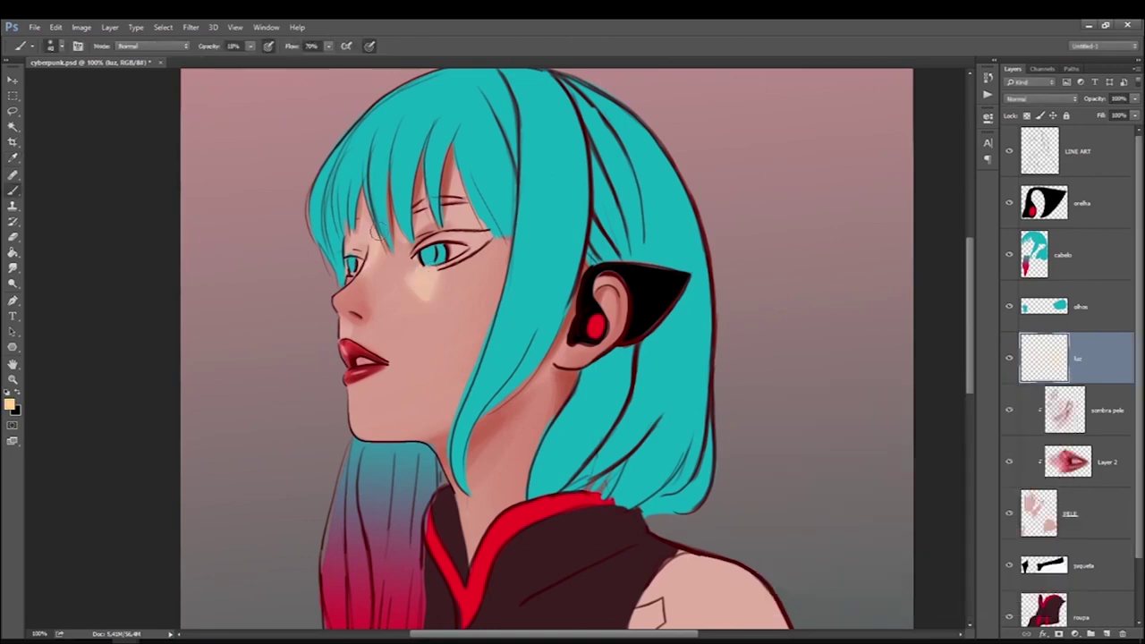
click(345, 327)
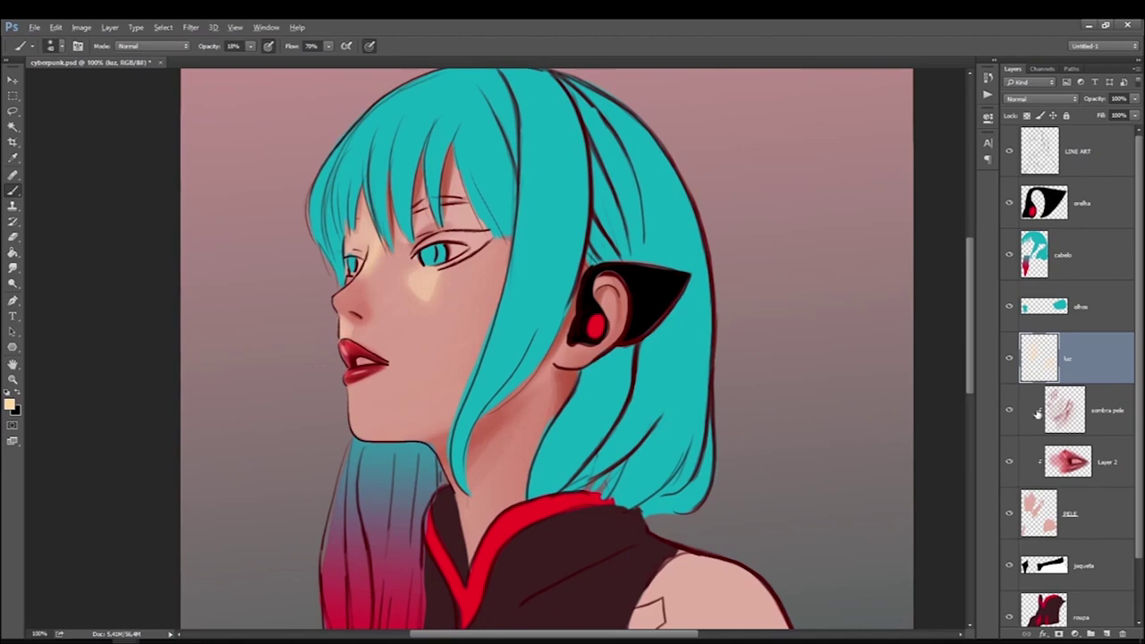
Clip luz to the shadow layer and pick a pinker skin tone for further painting.
alt+click(1044, 383)
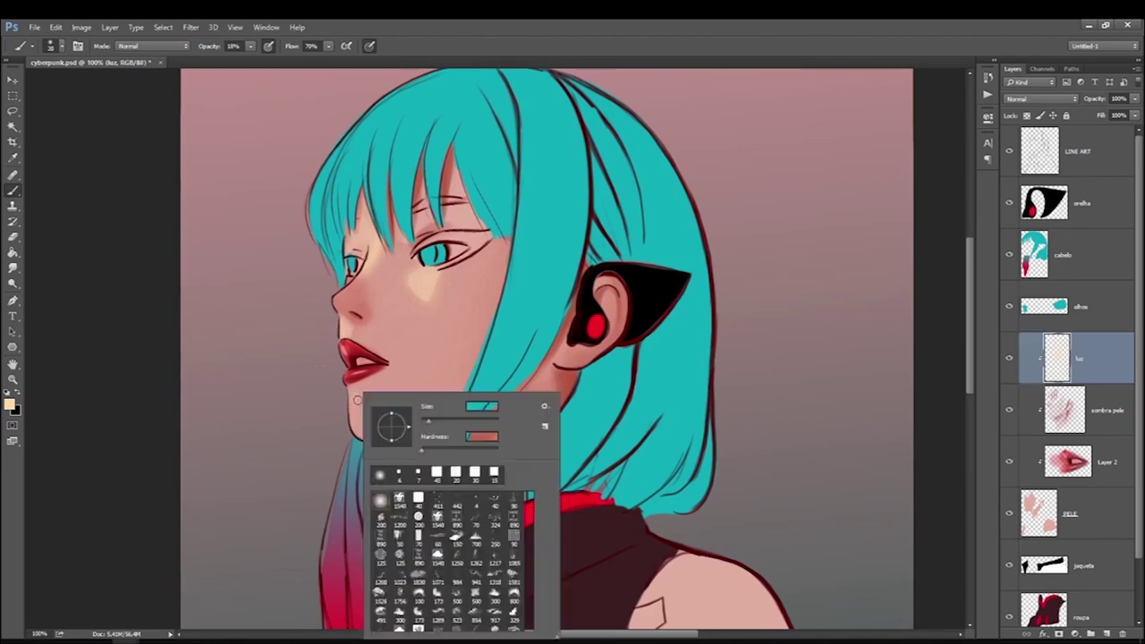
click(10, 404)
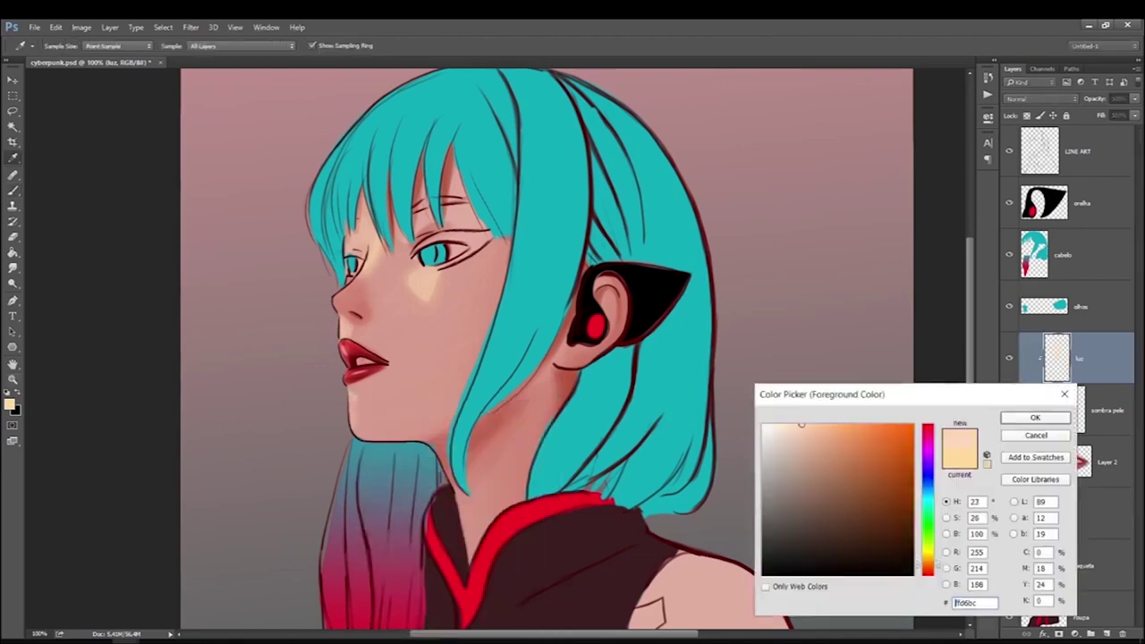
key(Return)
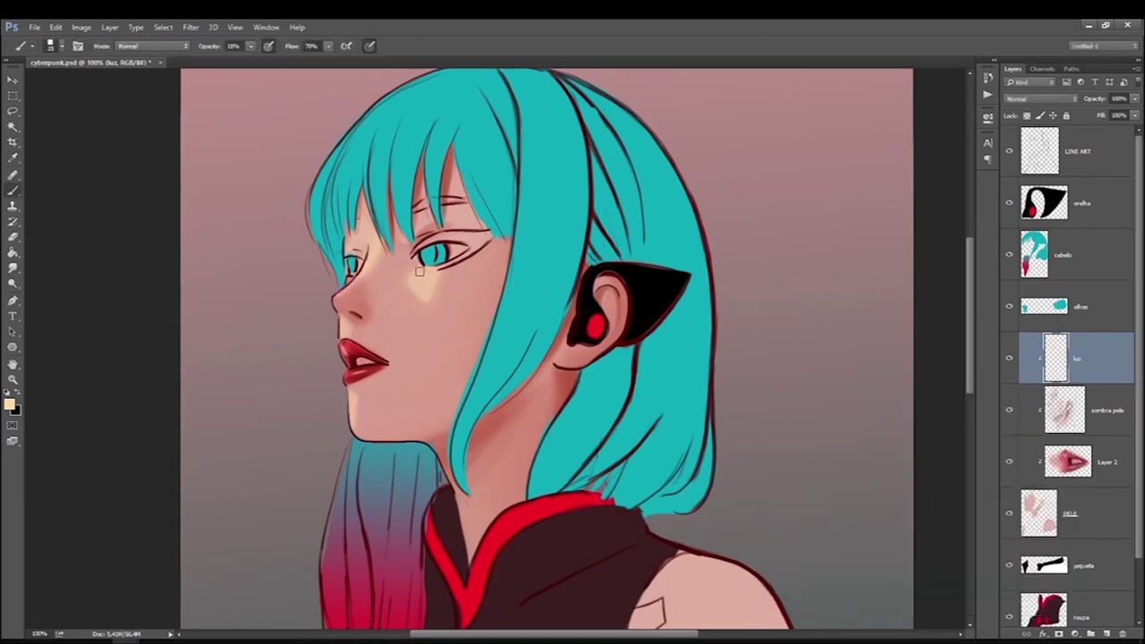
alt+click(337, 327)
click(10, 404)
key(Return)
key(x)
key(alt+bracketleft)
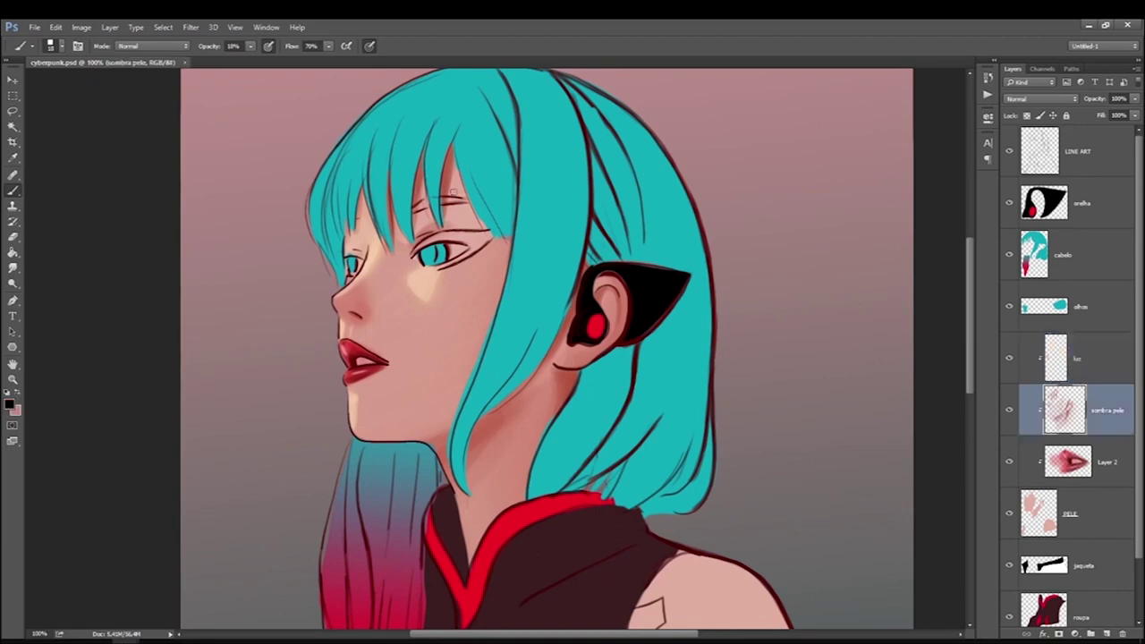
Darken the eyebrow and thicken the upper eyeliner in black at full opacity.
drag(436, 200, 468, 199)
key(0)
drag(438, 200, 469, 198)
drag(413, 252, 452, 236)
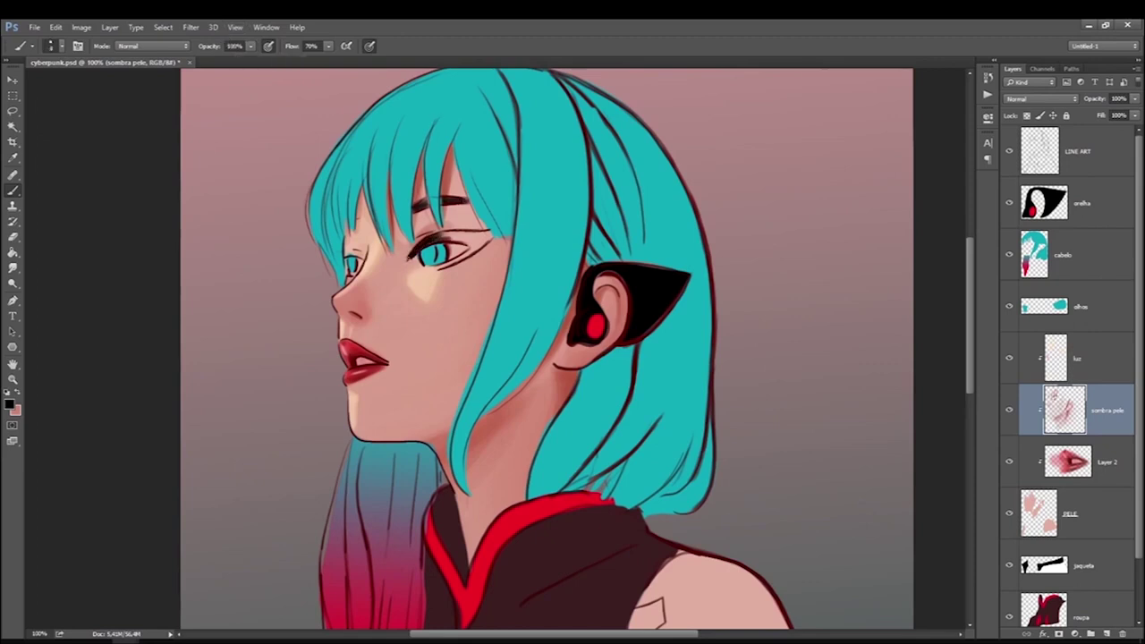
drag(437, 236, 490, 233)
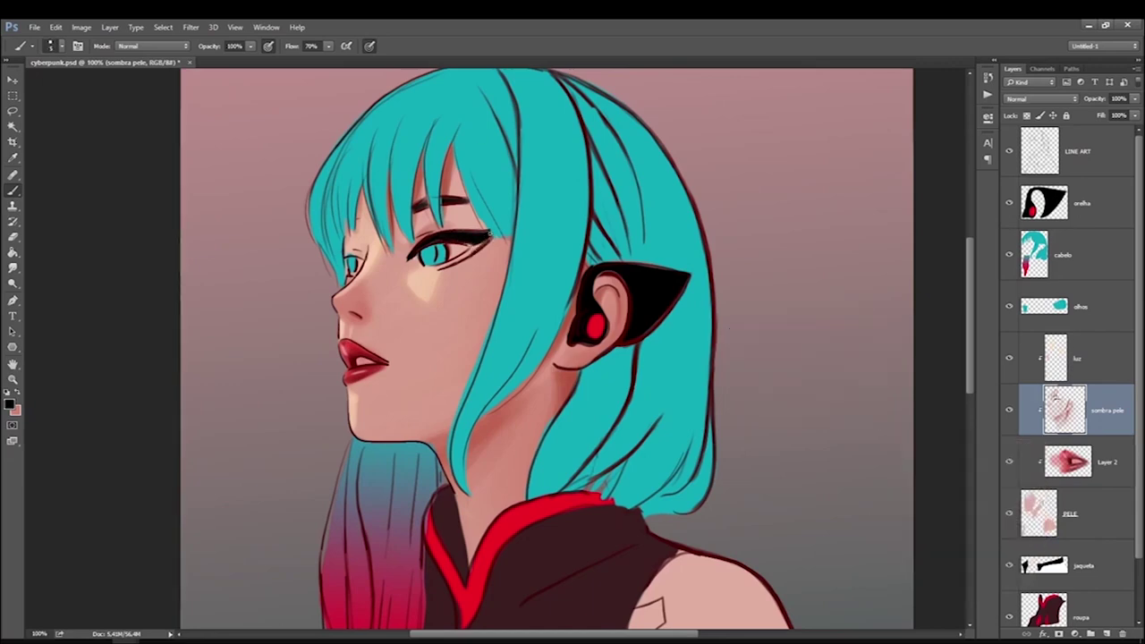
drag(487, 234, 452, 261)
Draw a thin red wing under the eye's outer corner, lower opacity to 60%, and deselect.
click(20, 394)
drag(494, 241, 444, 267)
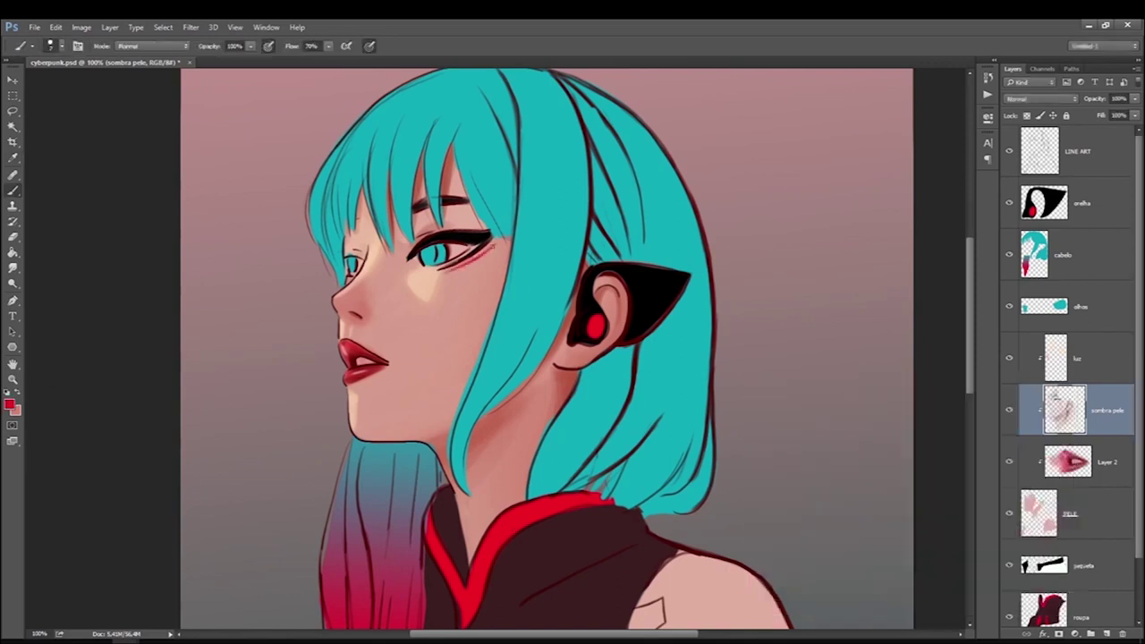
click(9, 404)
click(1032, 410)
key(8)
key(6)
alt+click(484, 234)
key(l)
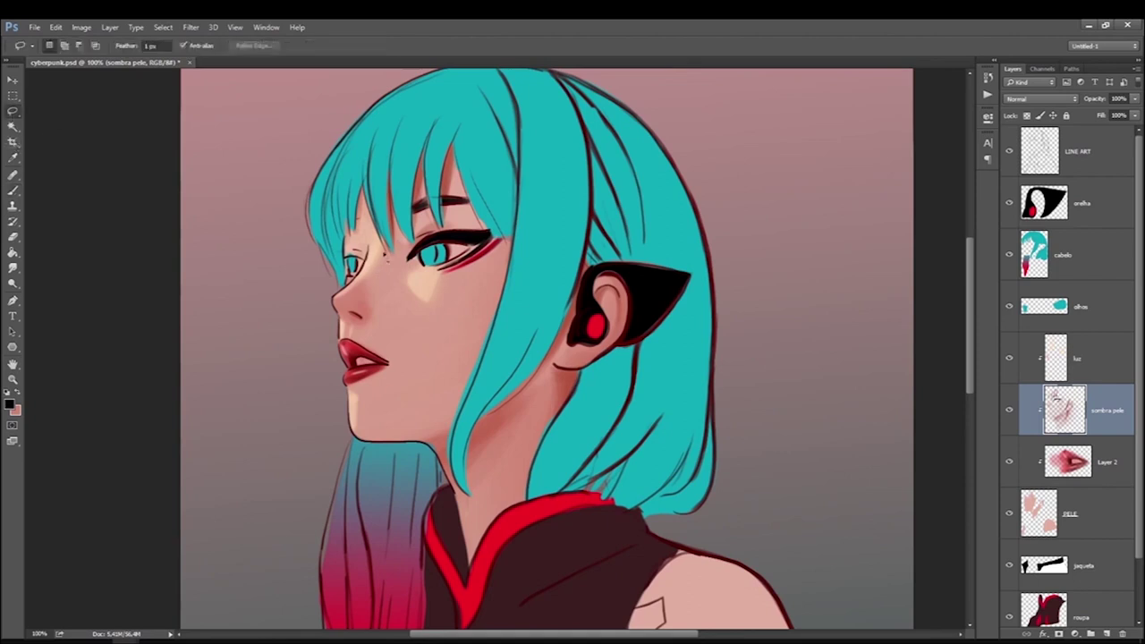
click(399, 243)
click(13, 190)
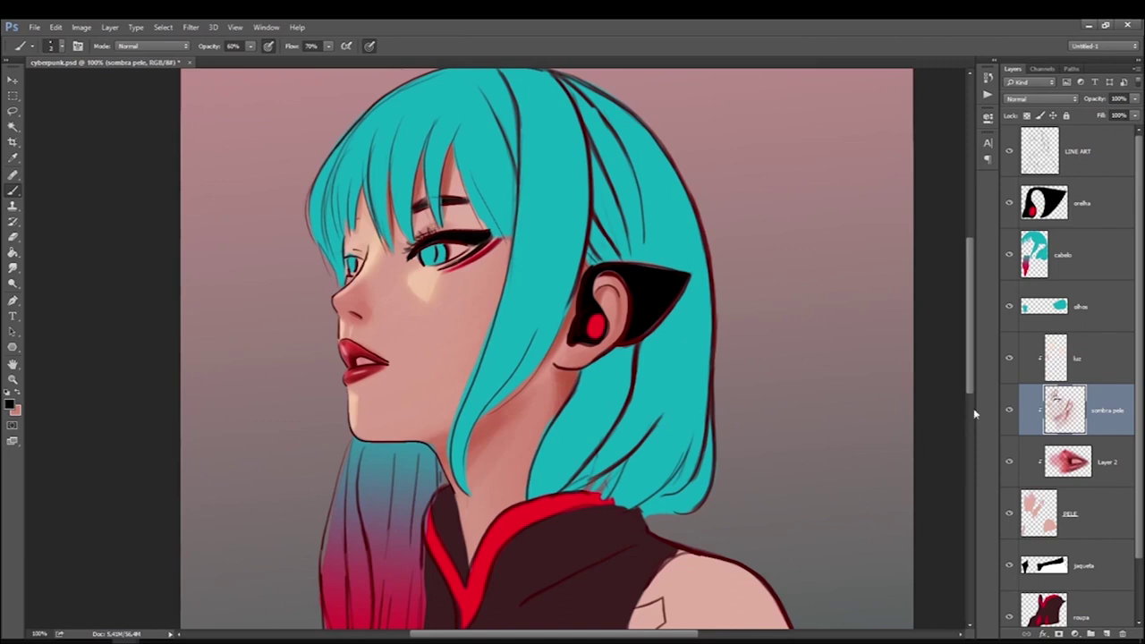
Merge the luz, sombra pele and Layer 2 layers into one luz layer.
key(alt+shift+bracketright)
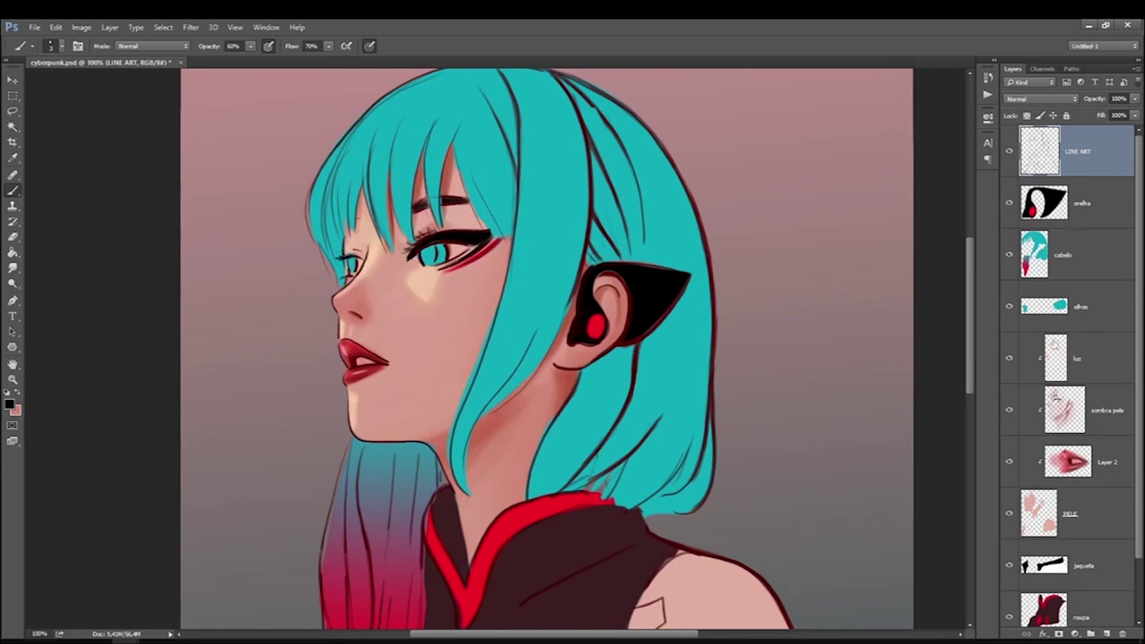
click(1062, 387)
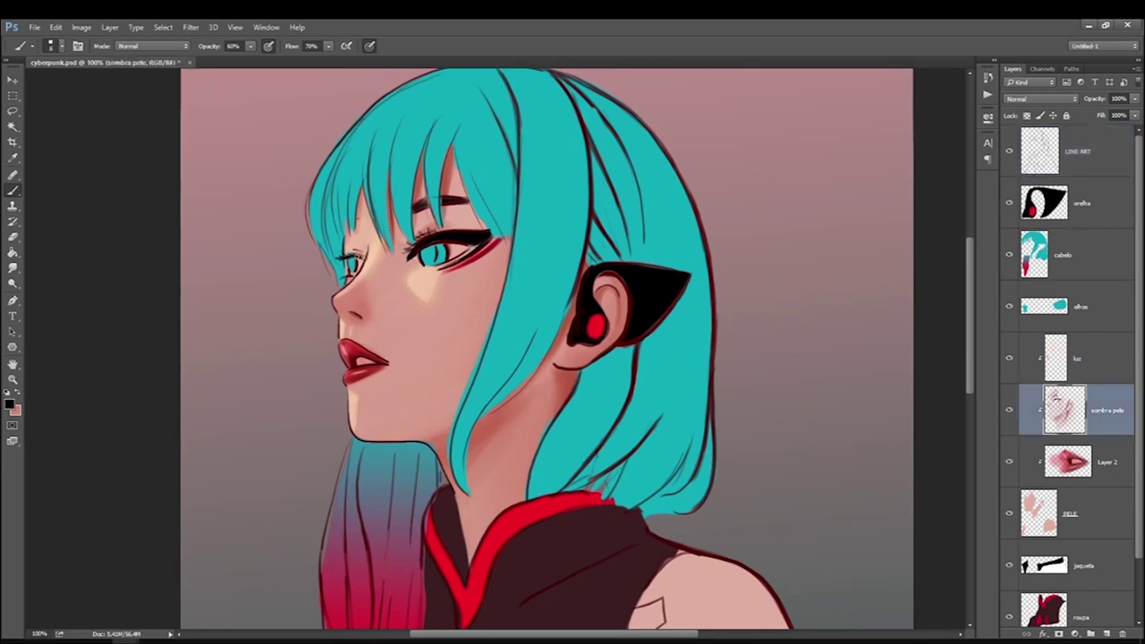
click(1064, 306)
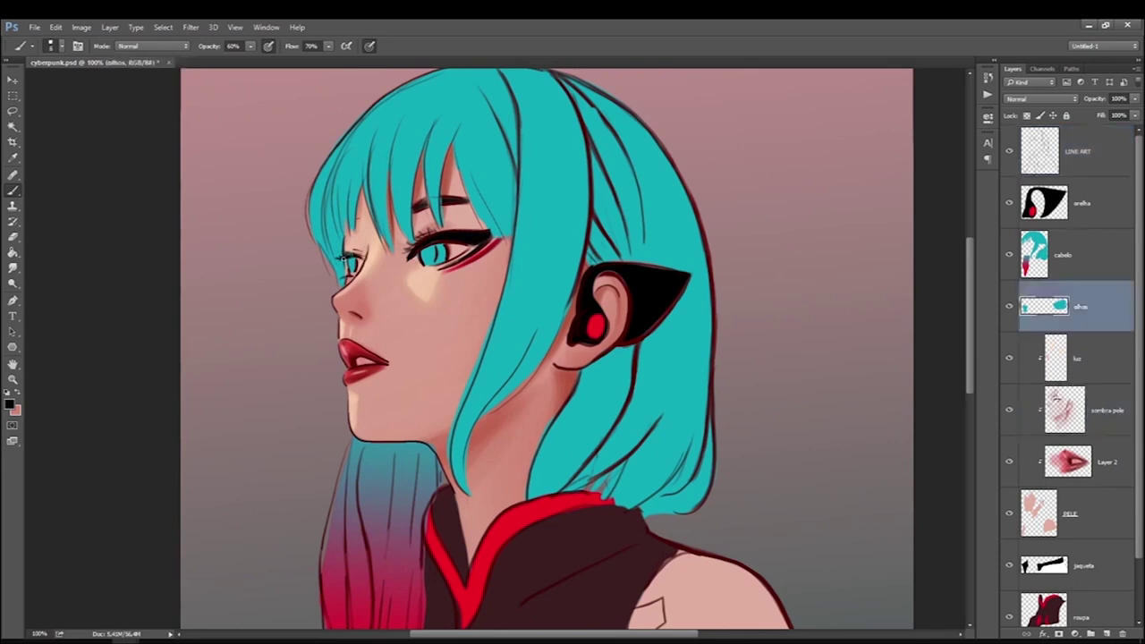
click(1051, 397)
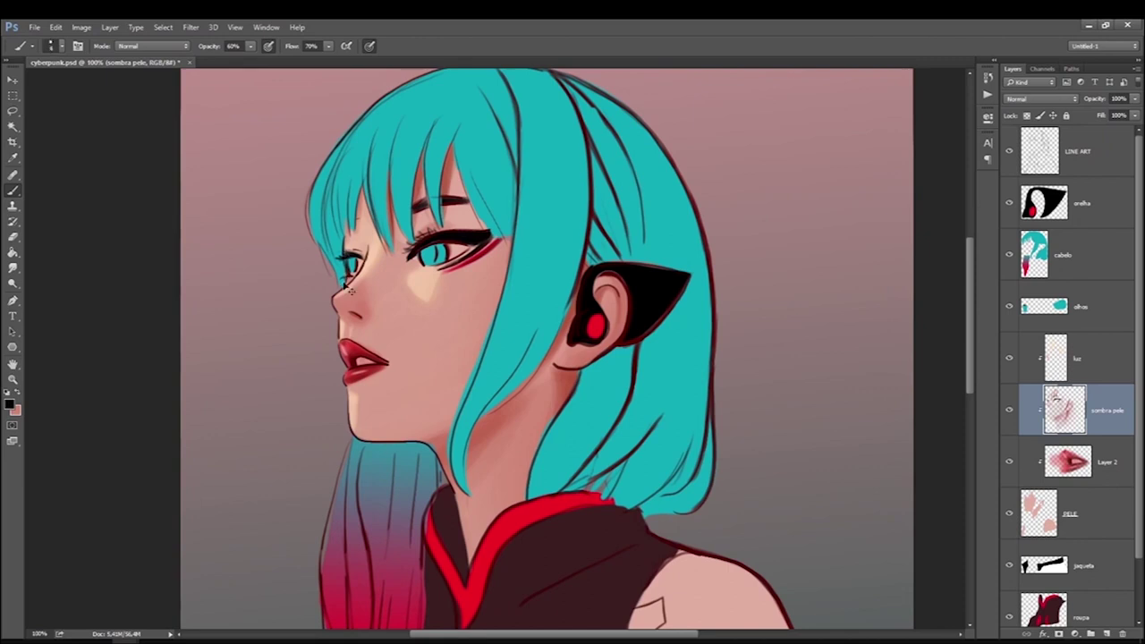
click(1073, 358)
shift+click(1118, 458)
key(ctrl+e)
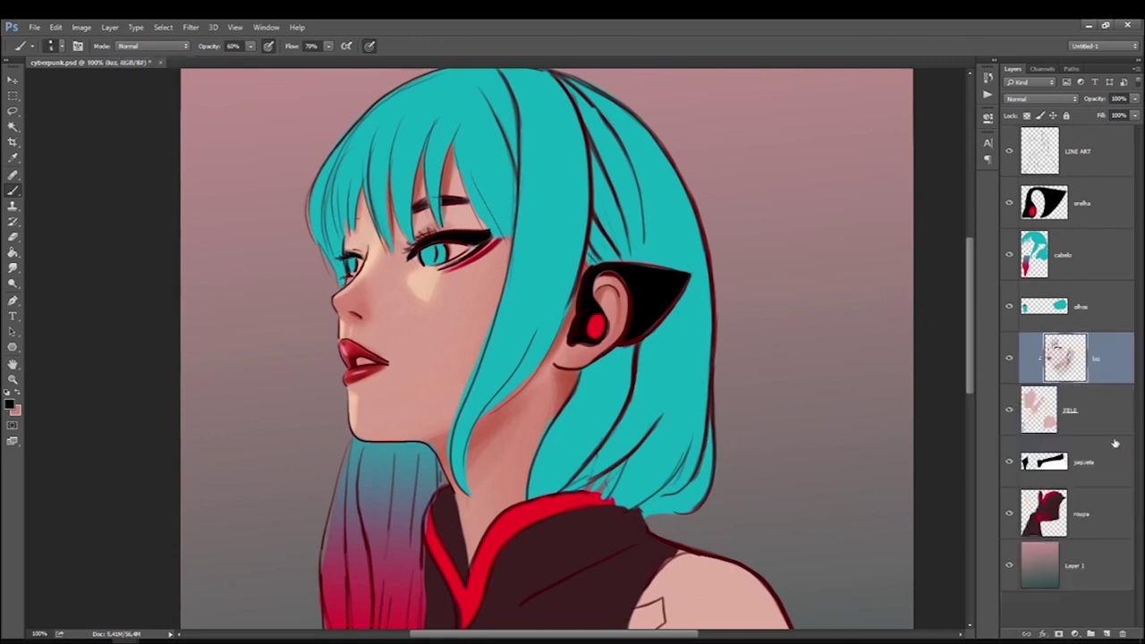
click(1009, 360)
click(1009, 360)
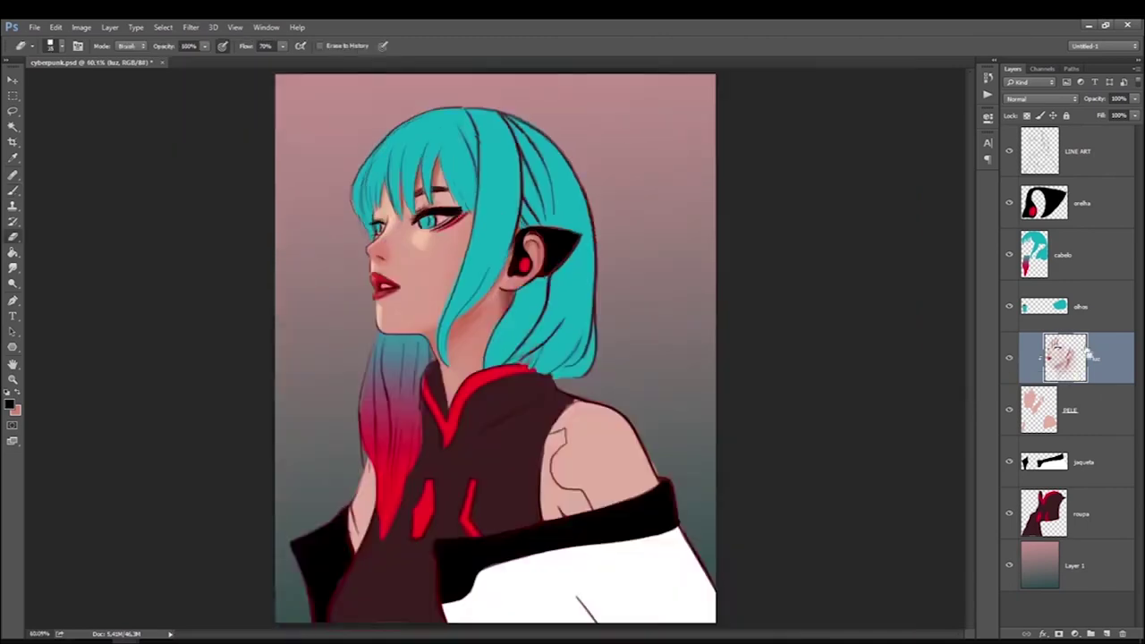
Duplicate luz and remove the extras so a single luz copy remains.
key(ctrl+j)
key(ctrl+j)
key(ctrl+j)
key(ctrl+alt+z)
key(ctrl+alt+z)
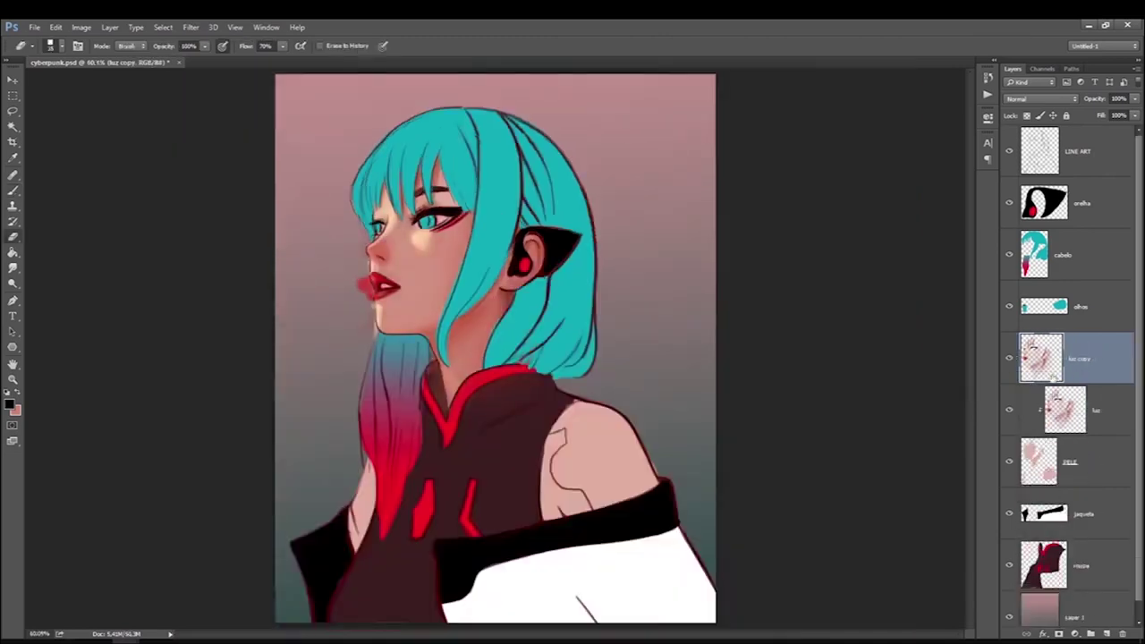
key(ctrl+alt+z)
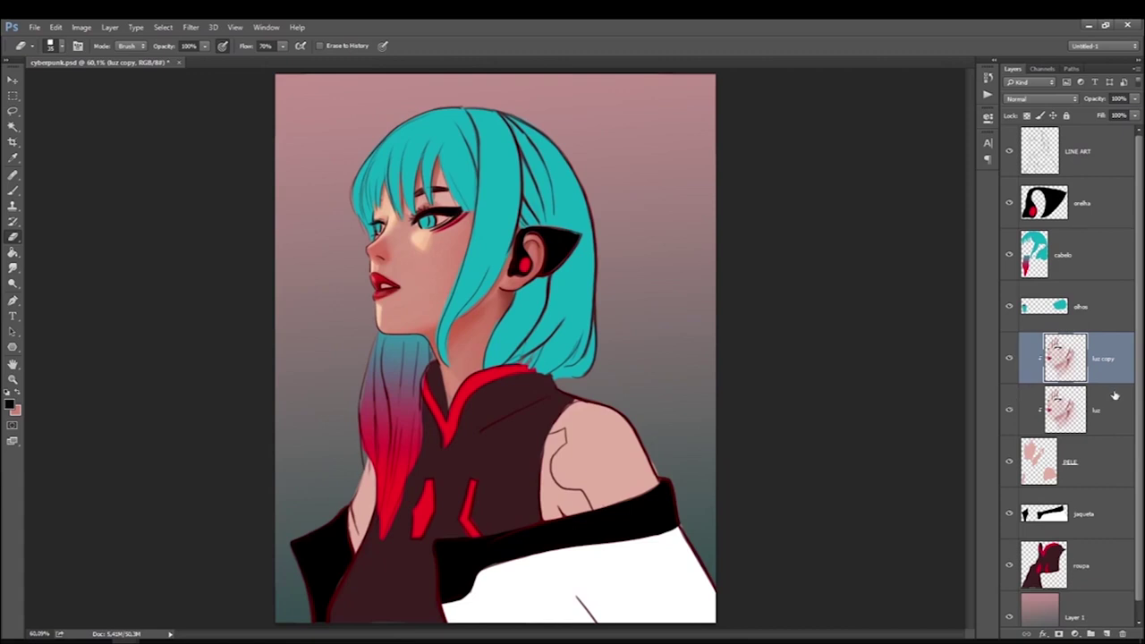
key(ctrl+alt+z)
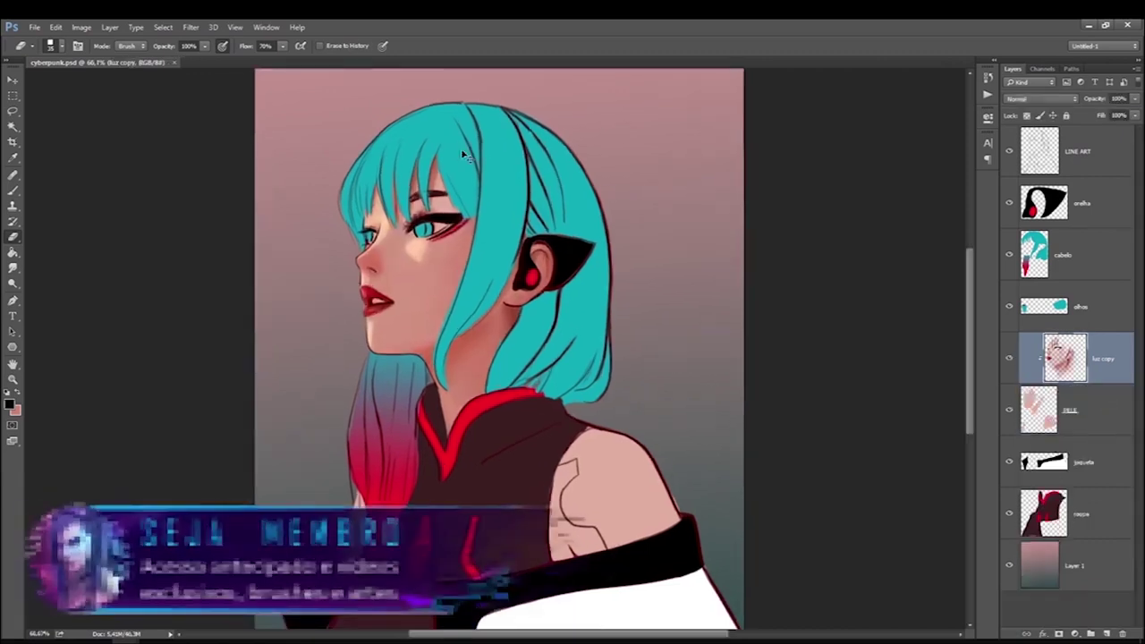
Raise the luz copy's brightness to 67 with Brightness/Contrast.
click(82, 27)
click(260, 59)
drag(99, 300, 124, 301)
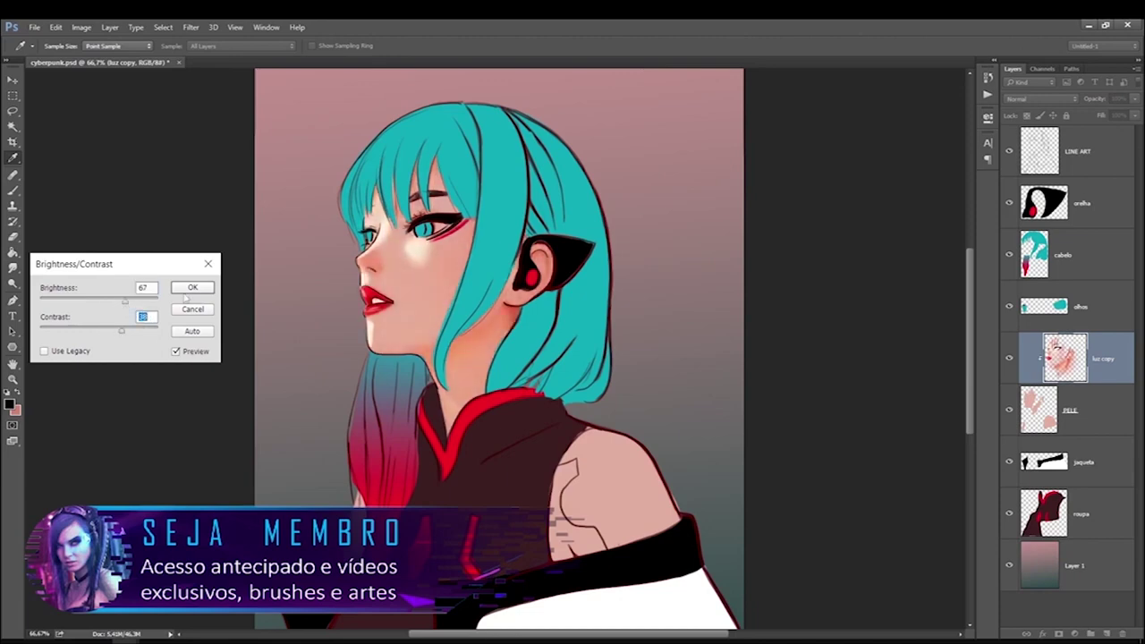
click(190, 288)
key(e)
key(alt+bracketright)
scroll(380, 215, up, 2)
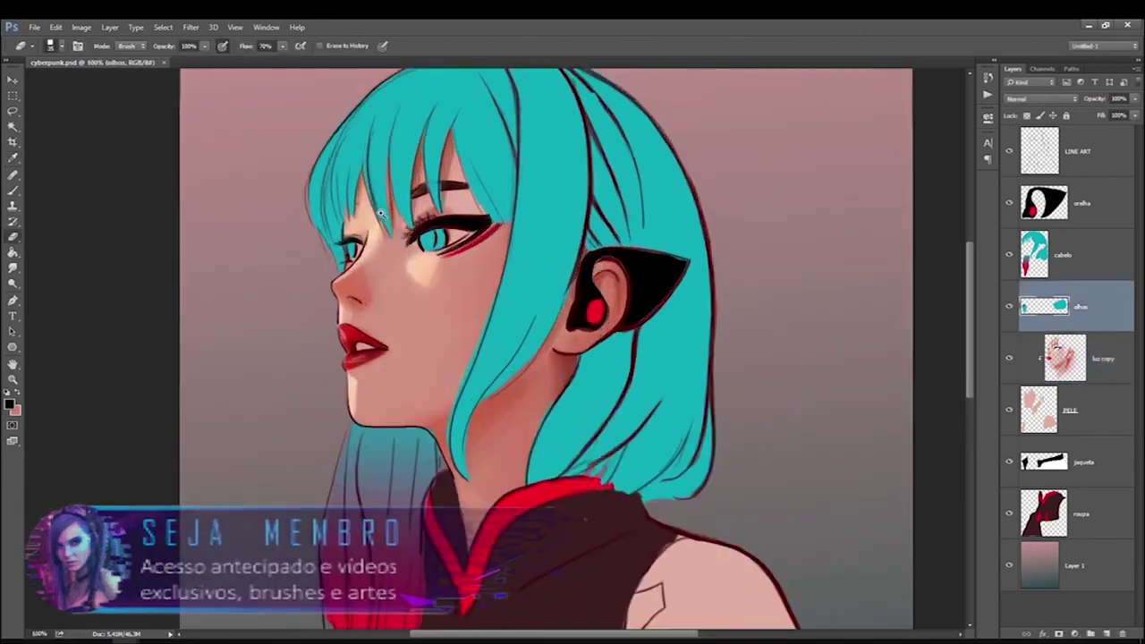
Add a new layer clipped to olhos and paint dark shading into both irises.
key(l)
click(13, 189)
click(9, 404)
key(Return)
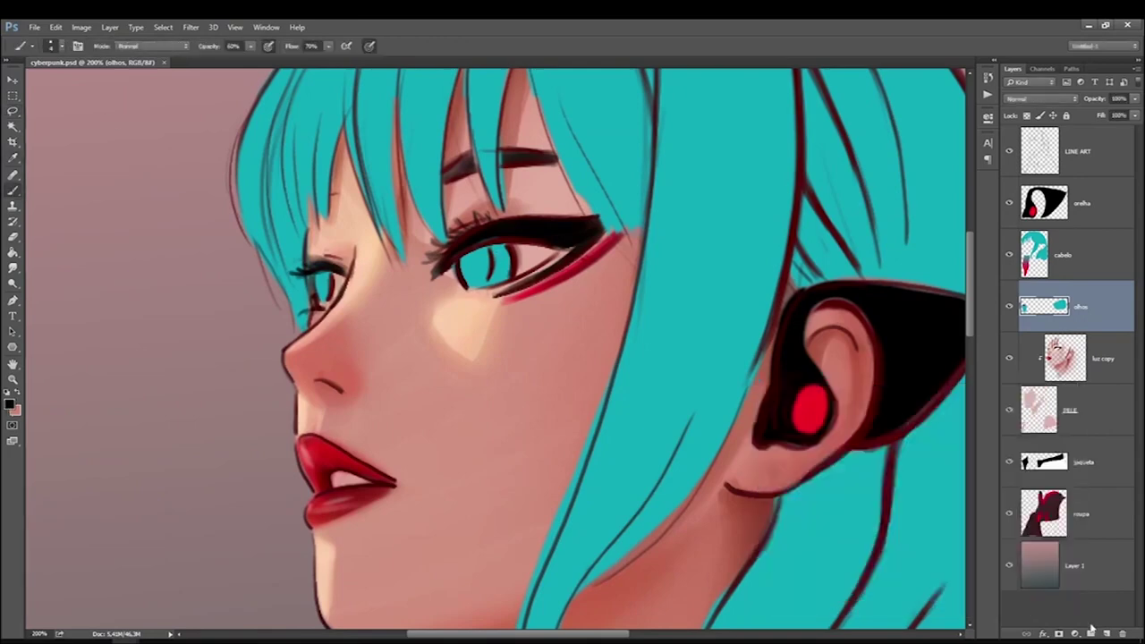
click(1106, 633)
alt+click(1053, 331)
drag(479, 252, 483, 265)
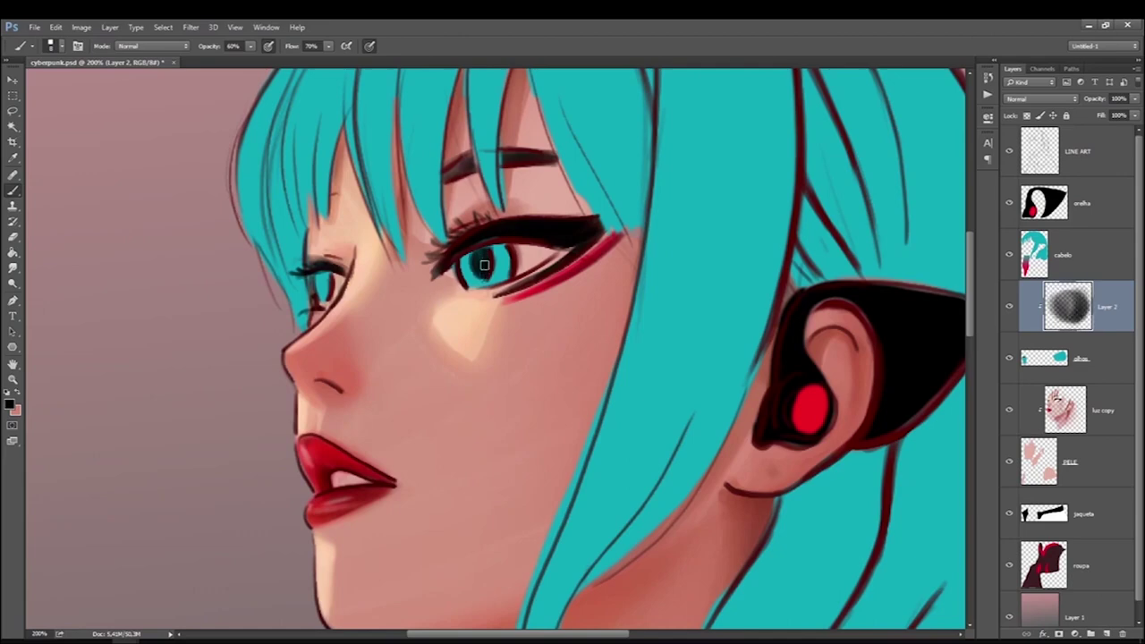
drag(324, 275, 320, 288)
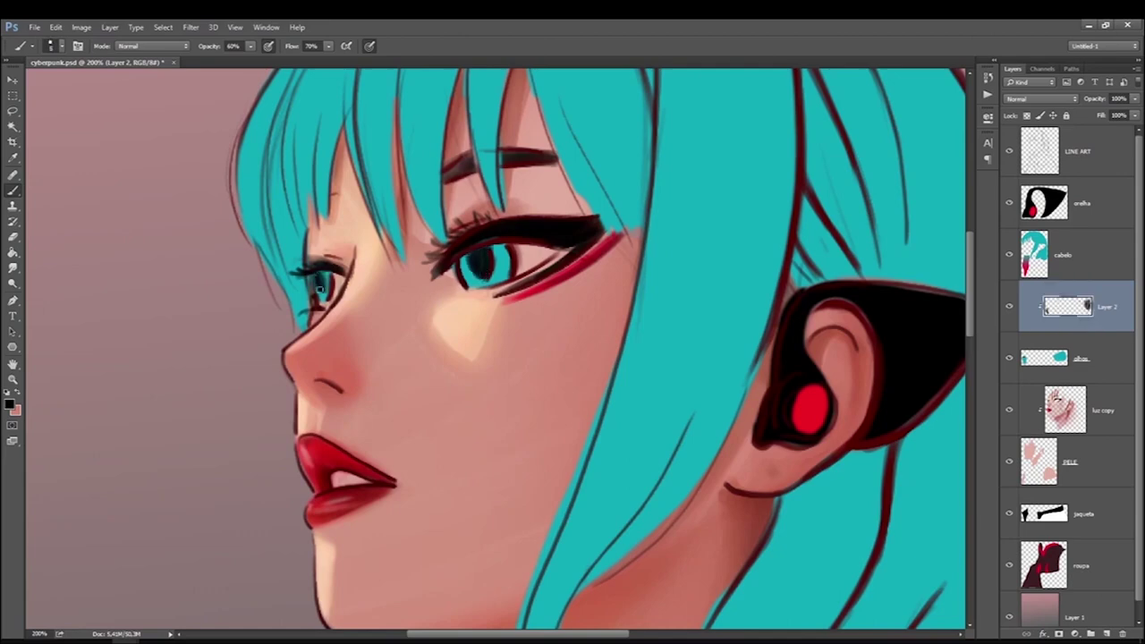
Sample a teal from the canvas and paint blue into both irises.
click(10, 404)
click(674, 294)
key(Return)
mouse_move(496, 245)
mouse_down()
mouse_move(508, 273)
mouse_move(464, 261)
mouse_up()
drag(325, 268, 314, 288)
Add soft pink light to the right iris at 26% brush opacity.
click(11, 405)
click(513, 244)
key(Return)
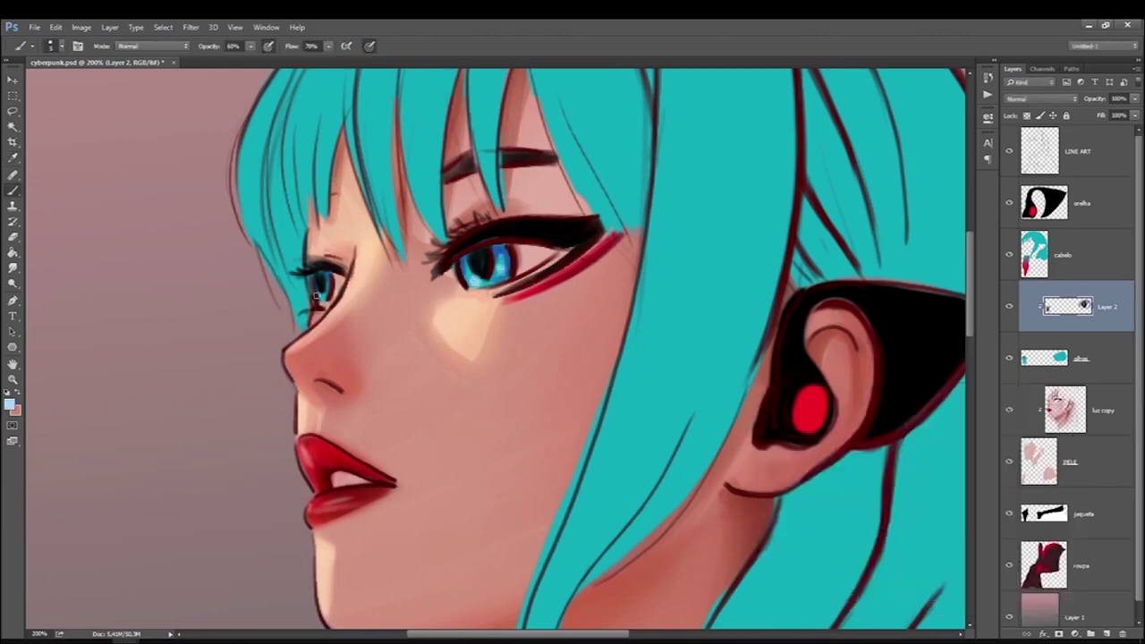
key(2)
key(6)
click(10, 405)
click(928, 438)
key(Return)
mouse_move(495, 249)
mouse_down()
mouse_move(472, 261)
mouse_move(506, 256)
mouse_up()
Dab a near-white highlight into the iris on the LINE ART layer.
click(1075, 157)
click(11, 405)
click(766, 421)
key(Return)
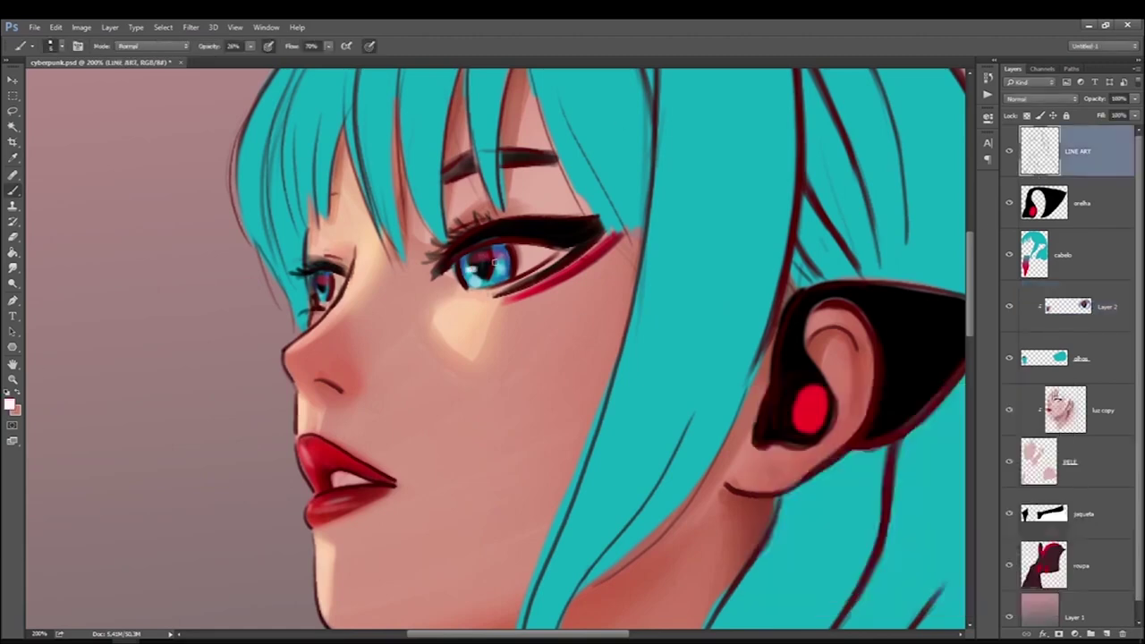
click(471, 261)
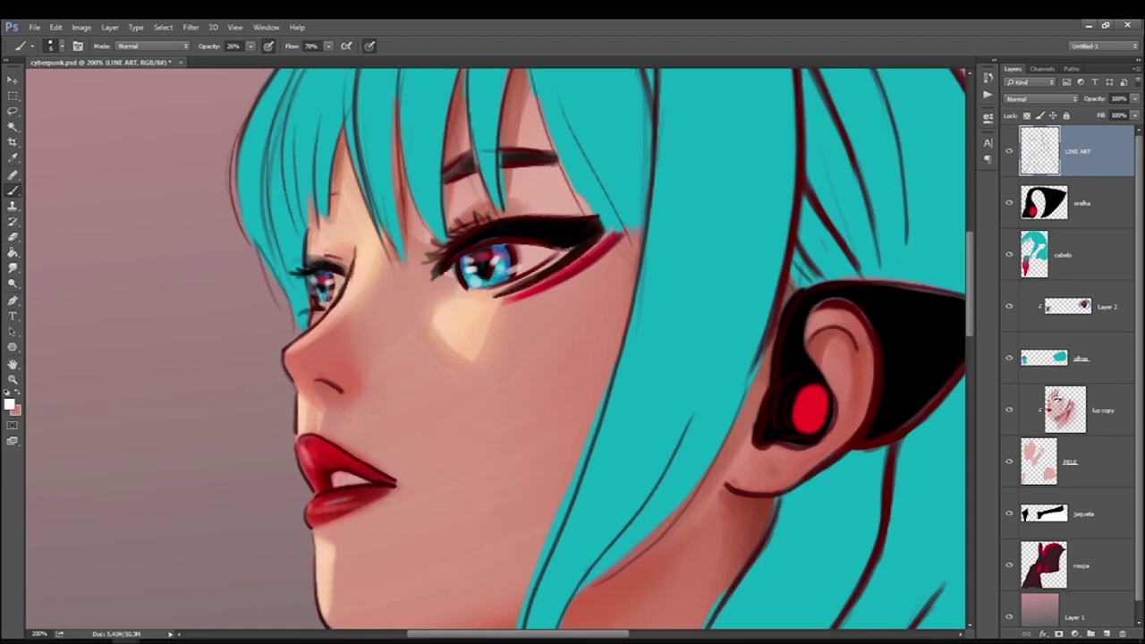
Select Layer 2 and add a new layer above luz copy.
click(1061, 323)
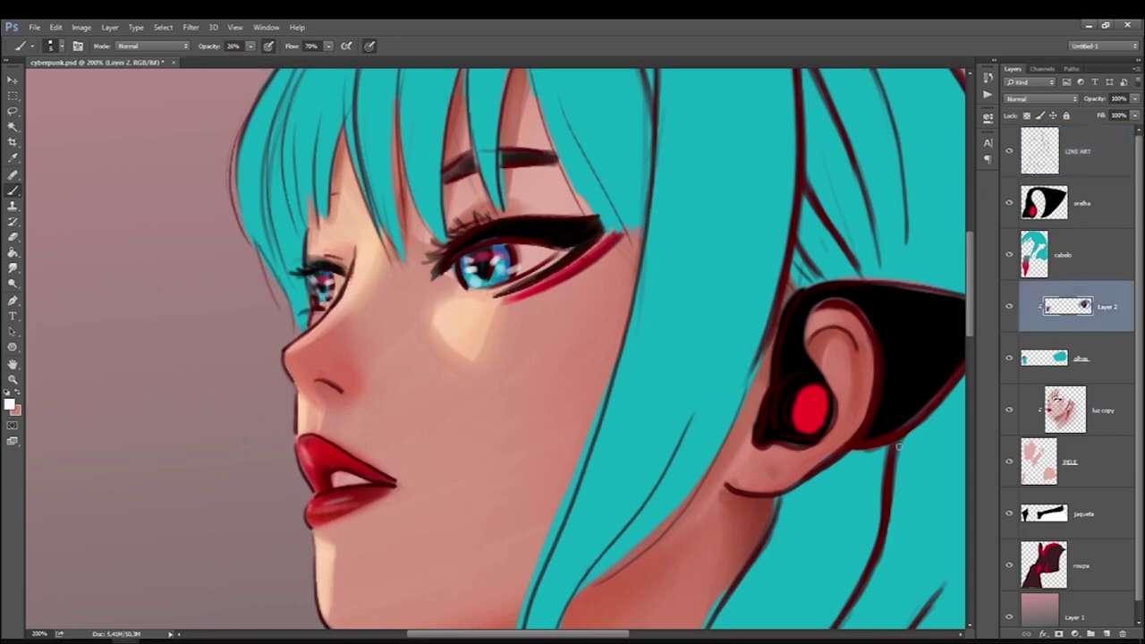
click(1104, 411)
click(1106, 634)
click(11, 405)
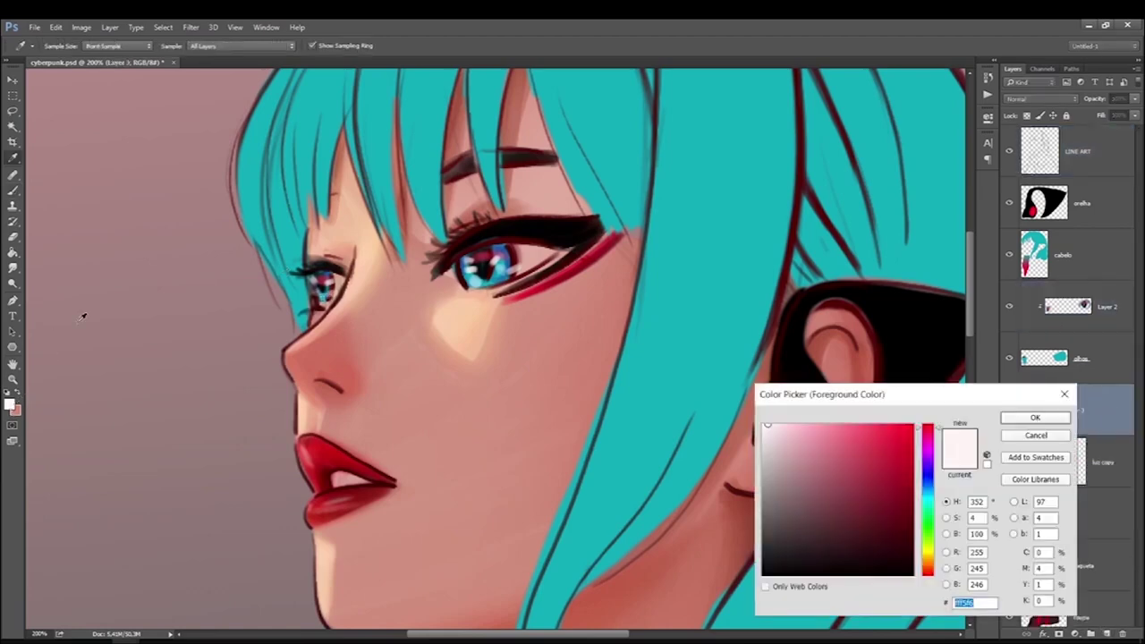
Paint a soft dark stroke near the right eye on Layer 3.
click(859, 483)
click(1035, 418)
key(b)
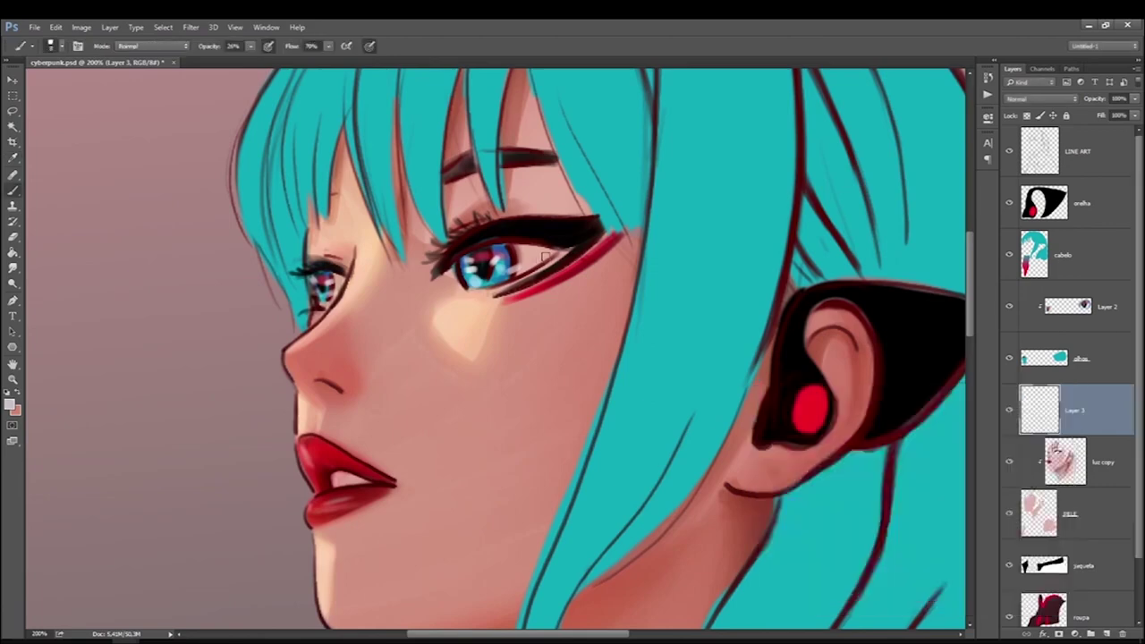
drag(537, 259, 461, 268)
Sample a pinkish skin tone from the canvas as the painting colour.
key(i)
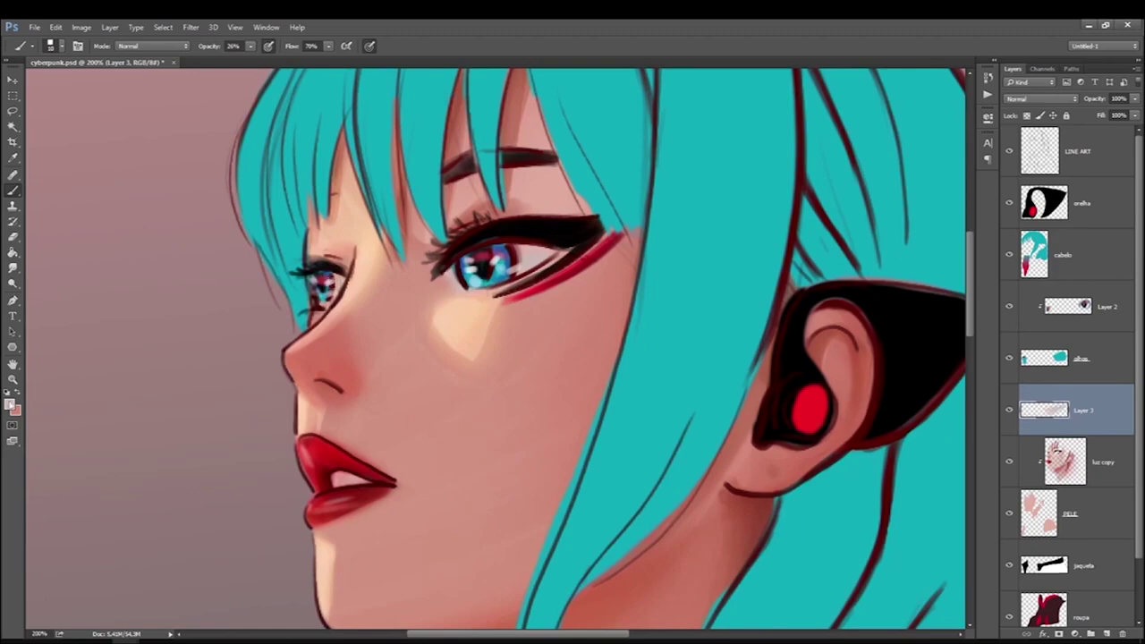
click(12, 402)
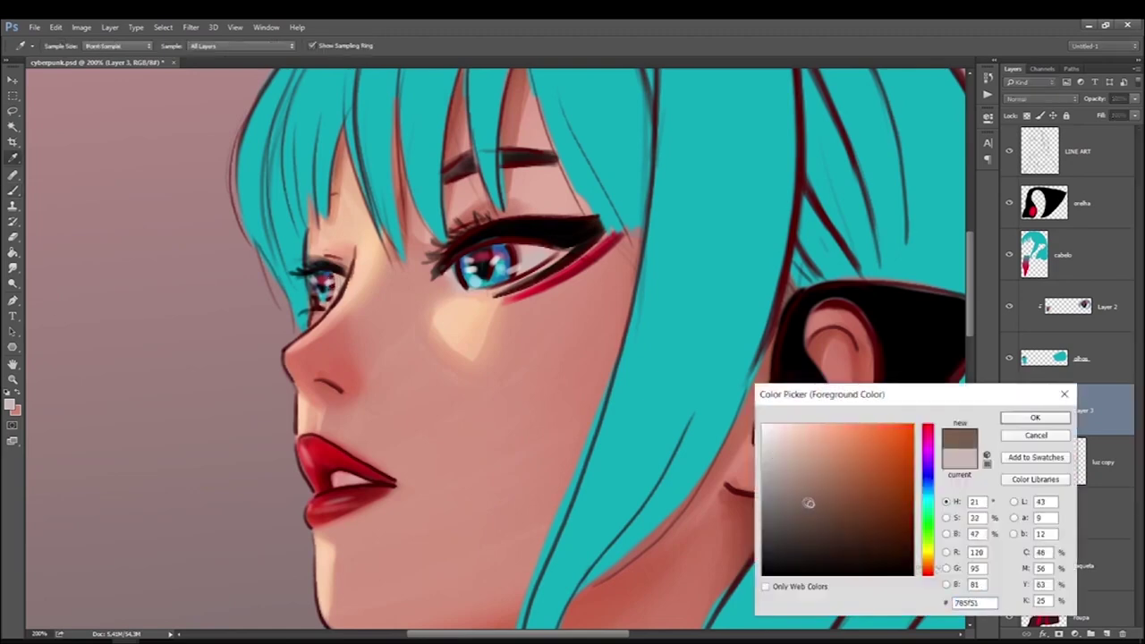
click(540, 244)
click(529, 246)
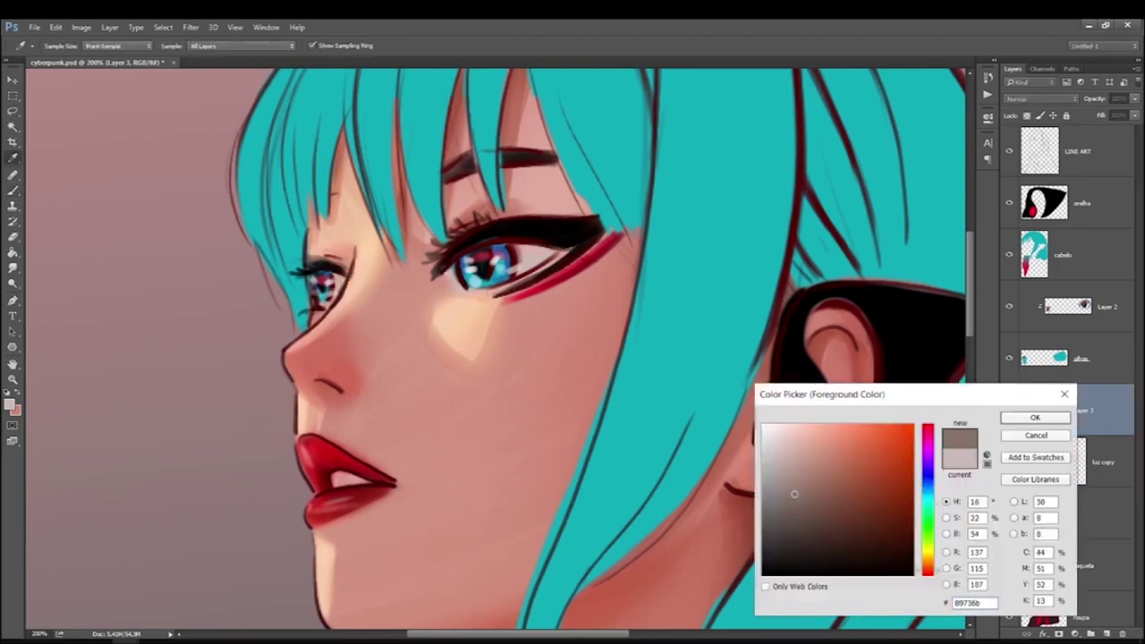
key(Return)
key(b)
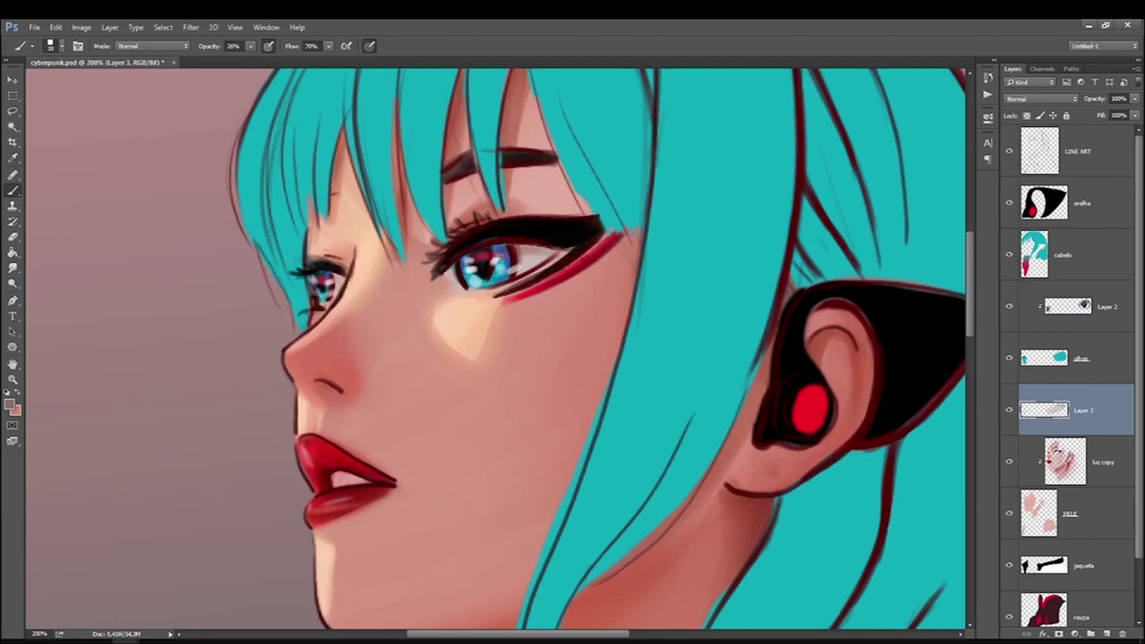
Darken the right pupil's red centre with black, plus a faint stroke around the iris.
key(ctrl+0)
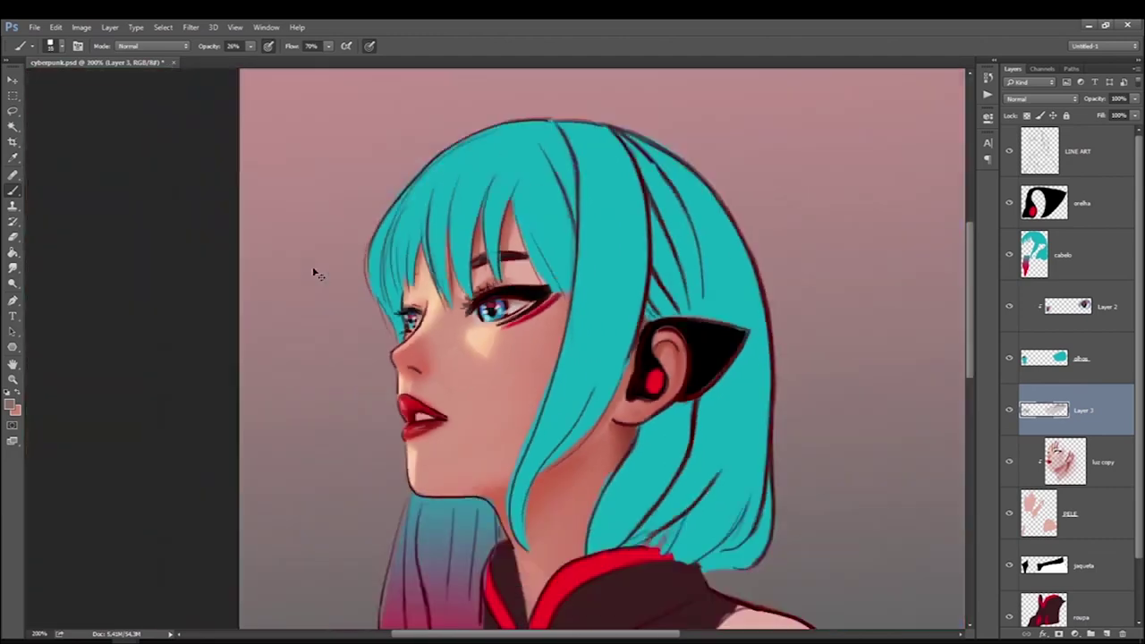
scroll(416, 205, up, 5)
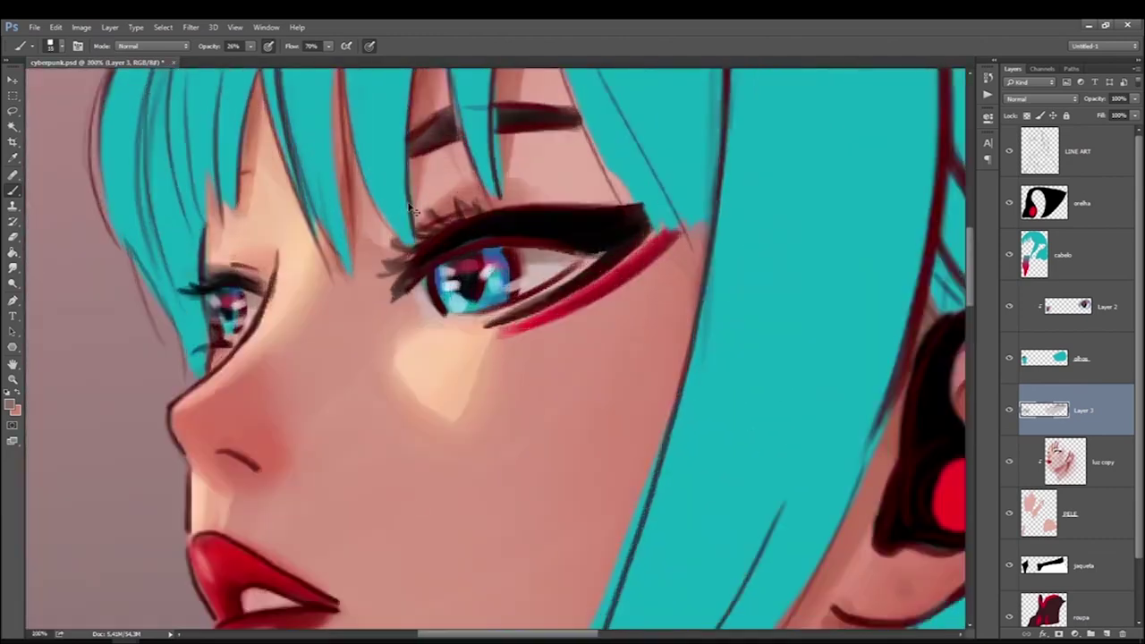
key(alt+bracketright)
key(alt+bracketright)
click(11, 404)
click(1029, 416)
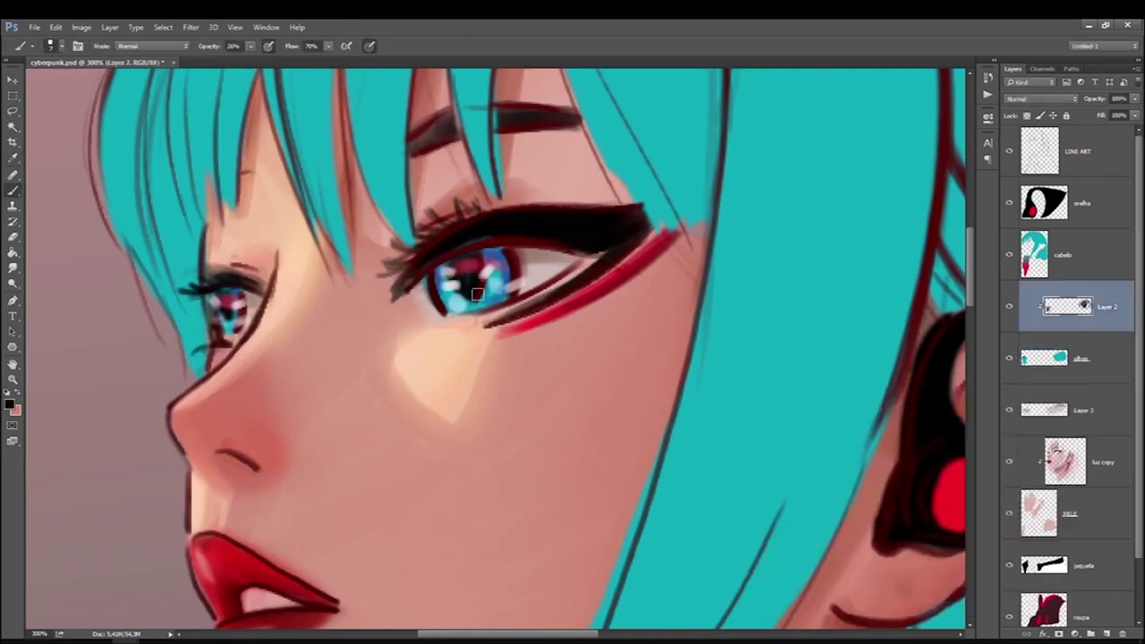
mouse_move(483, 256)
mouse_down()
mouse_move(478, 294)
mouse_move(458, 294)
mouse_up()
mouse_move(452, 249)
mouse_down()
mouse_move(447, 259)
mouse_move(433, 230)
mouse_up()
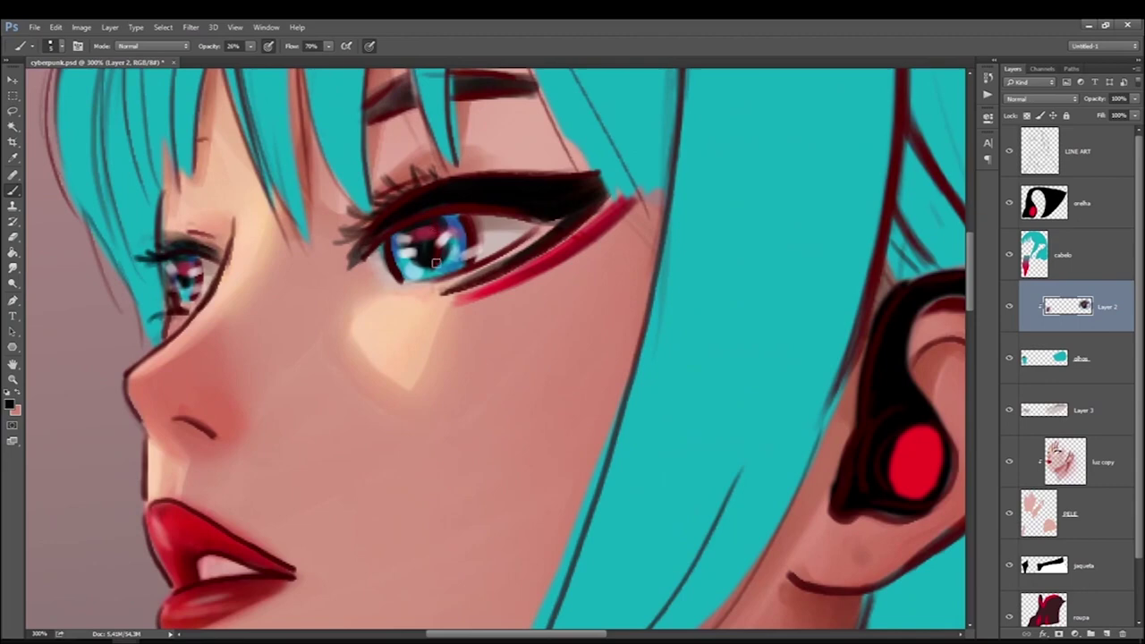
key(ctrl+0)
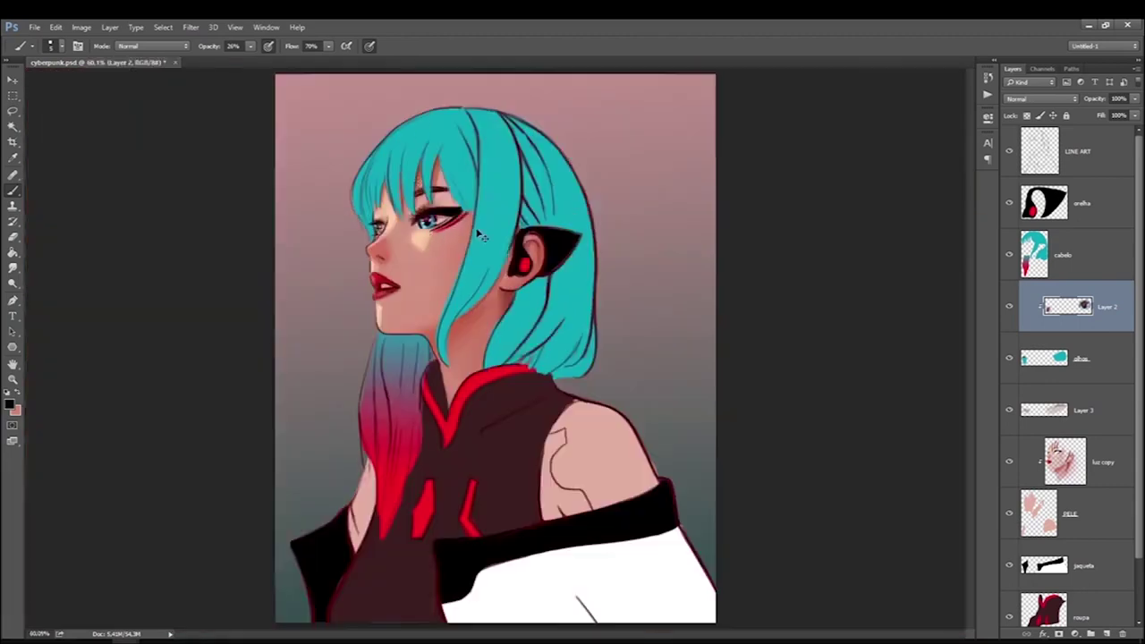
Sample a light blue from the eye as the painting colour.
scroll(428, 212, up, 2)
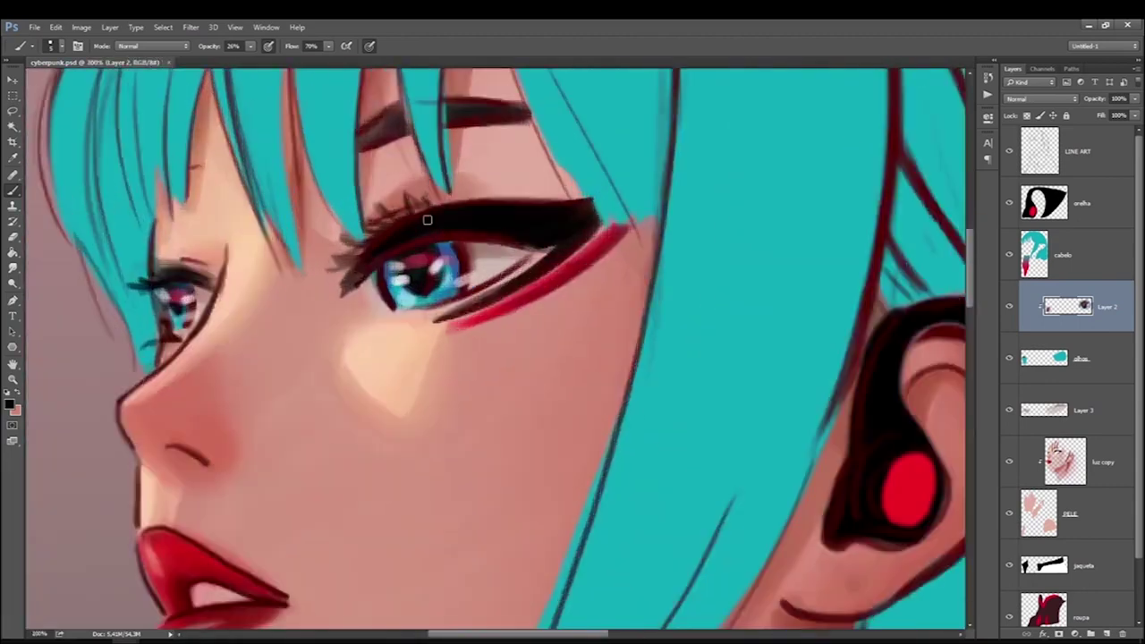
click(11, 404)
click(405, 288)
key(Return)
ctrl+click(420, 295)
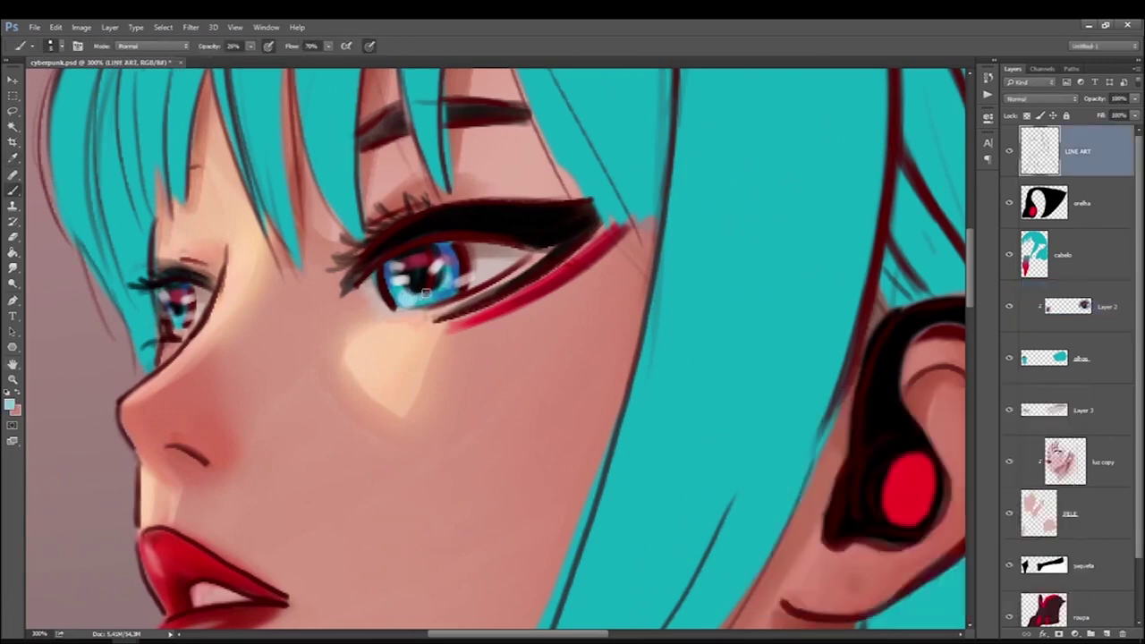
key(ctrl+0)
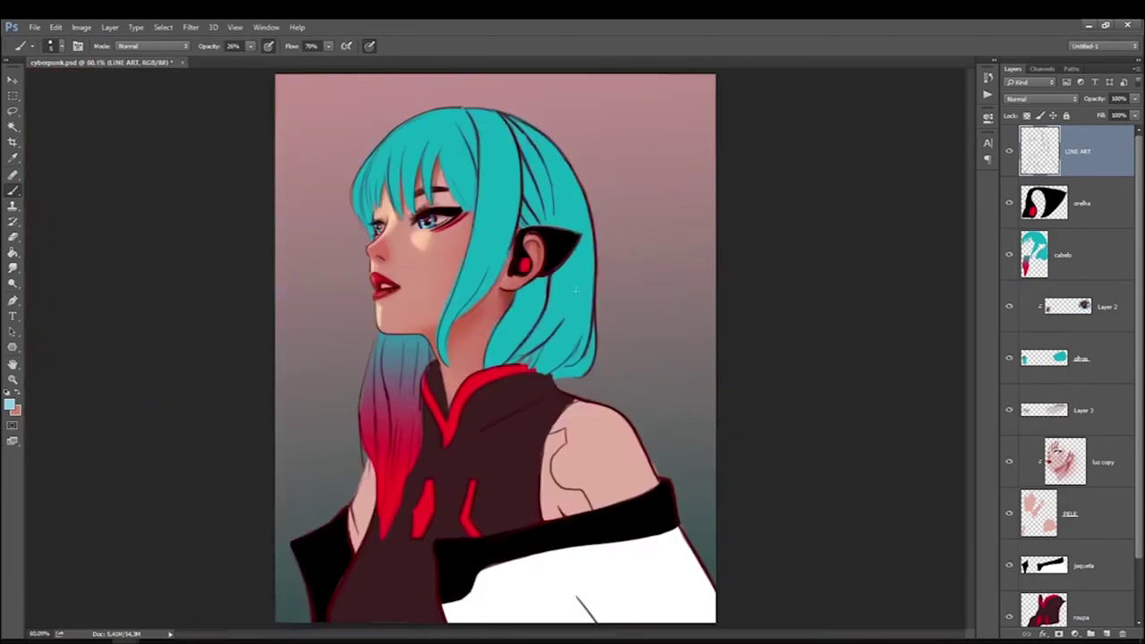
scroll(426, 209, up, 3)
key(i)
alt+click(452, 226)
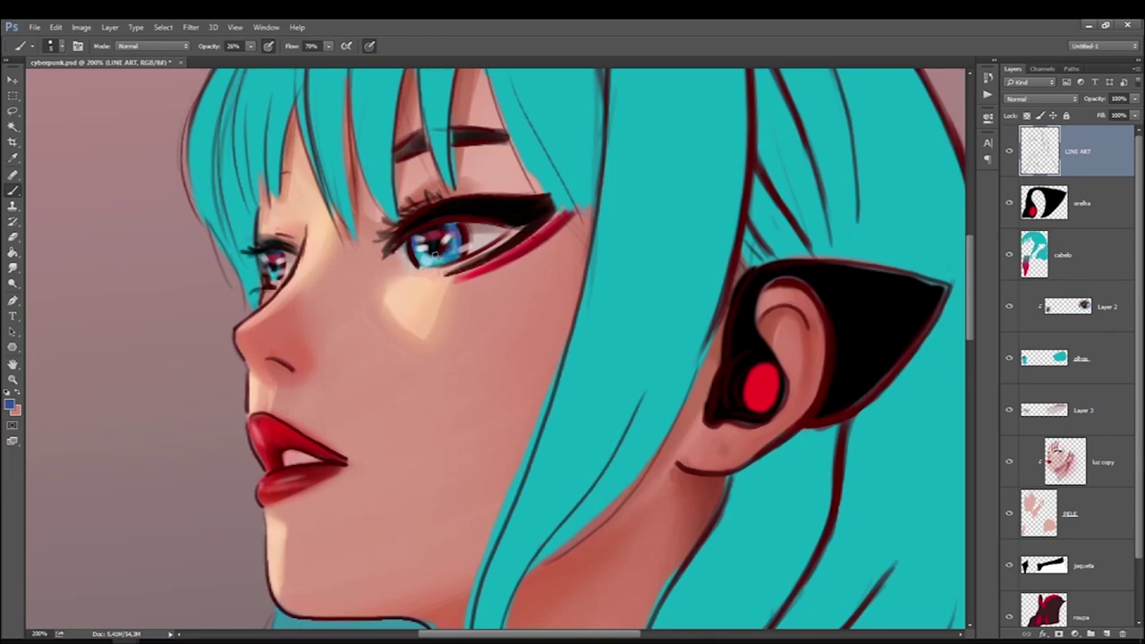
key(ctrl+0)
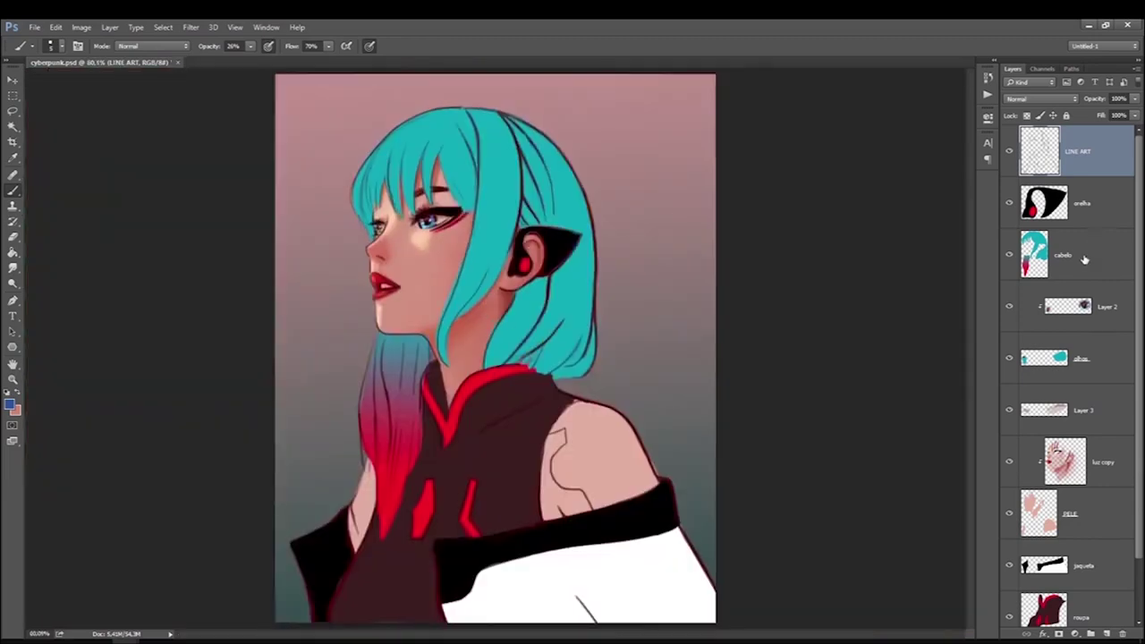
Select the cabelo hair layer and open Hue/Saturation with Ctrl+U.
click(1090, 258)
click(1009, 257)
key(ctrl+u)
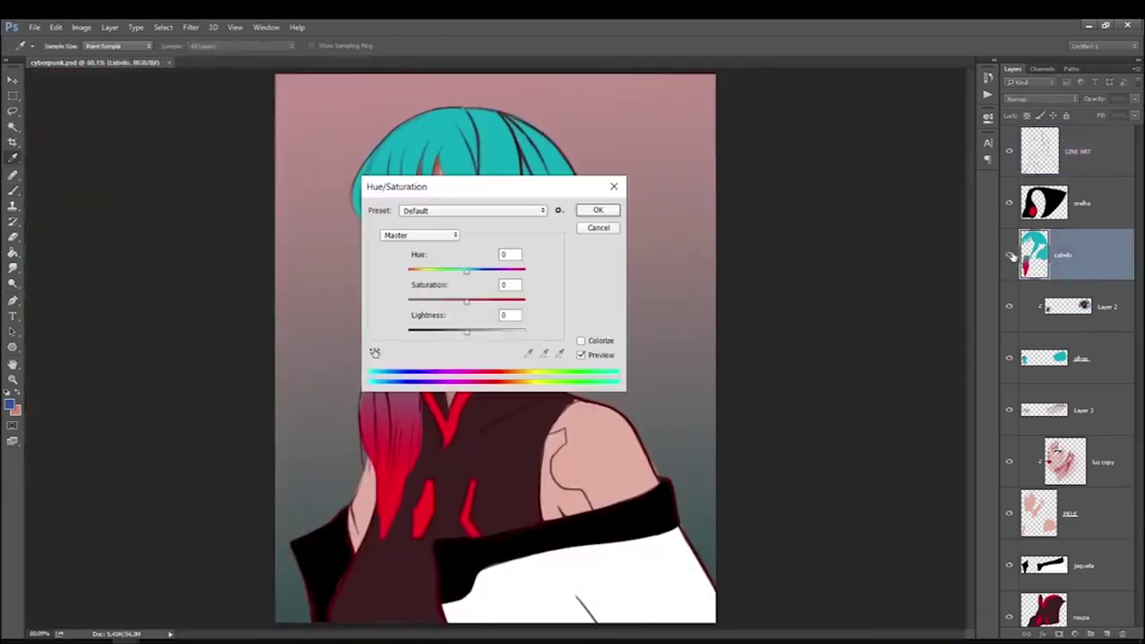
Preview a Hue of -180 on the hair, then cancel to keep it teal.
drag(402, 187, 600, 191)
drag(667, 275, 608, 275)
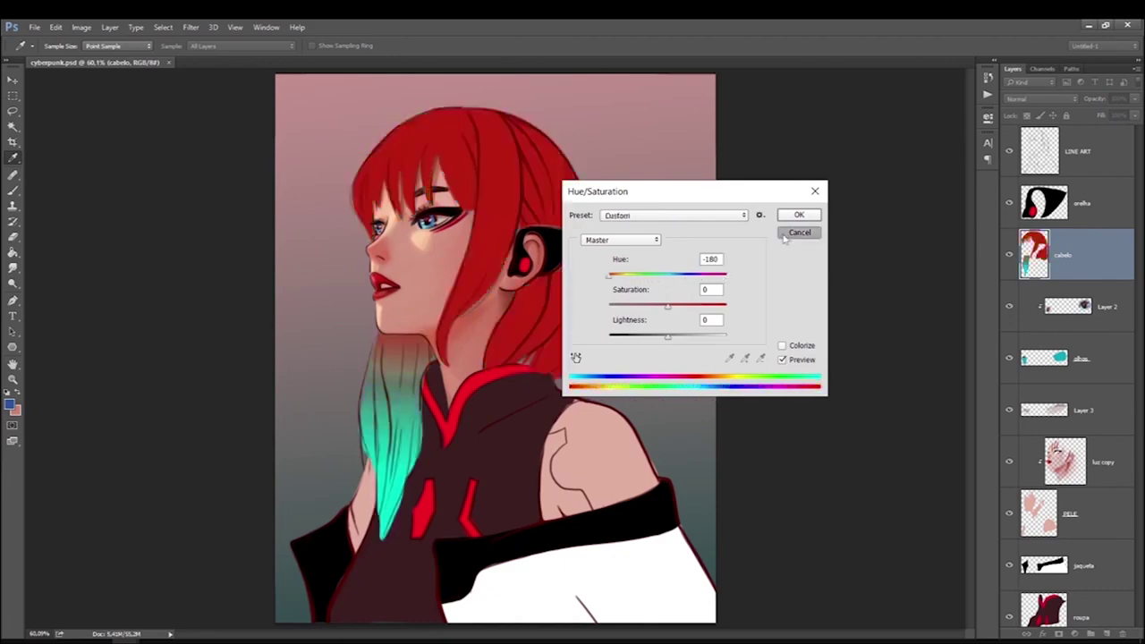
click(799, 233)
Set the painting colour to a light pink.
key(b)
key(ctrl+plus)
key(ctrl+plus)
key(ctrl+plus)
click(10, 404)
click(403, 322)
key(Return)
click(10, 404)
click(772, 436)
key(Return)
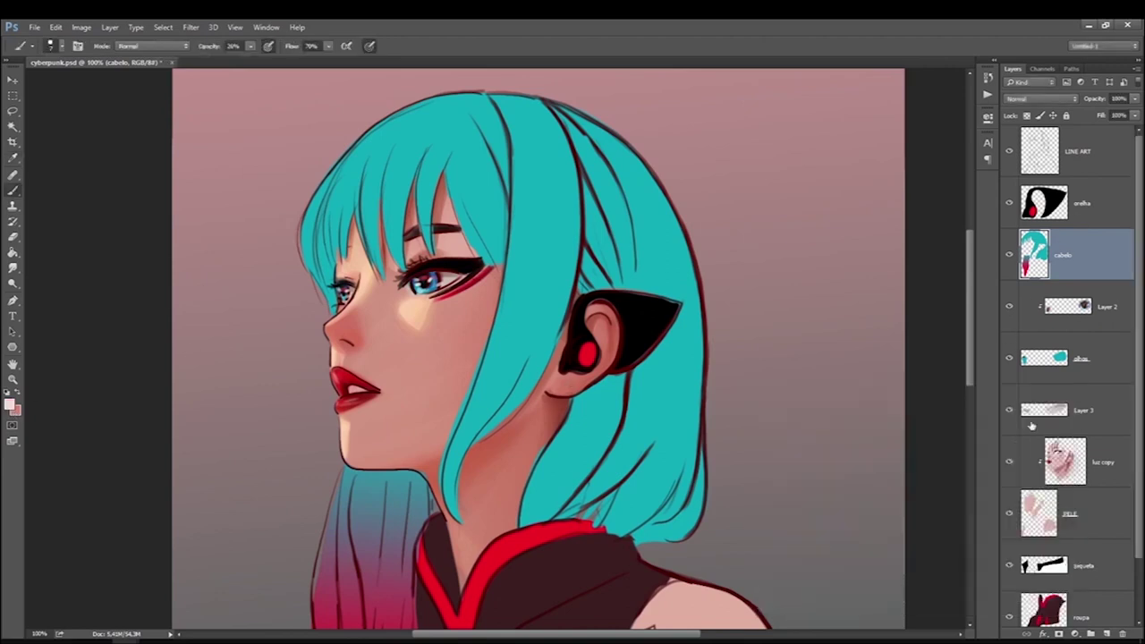
Add a new empty Layer 4 above the cabelo hair layer.
click(1031, 426)
click(1048, 534)
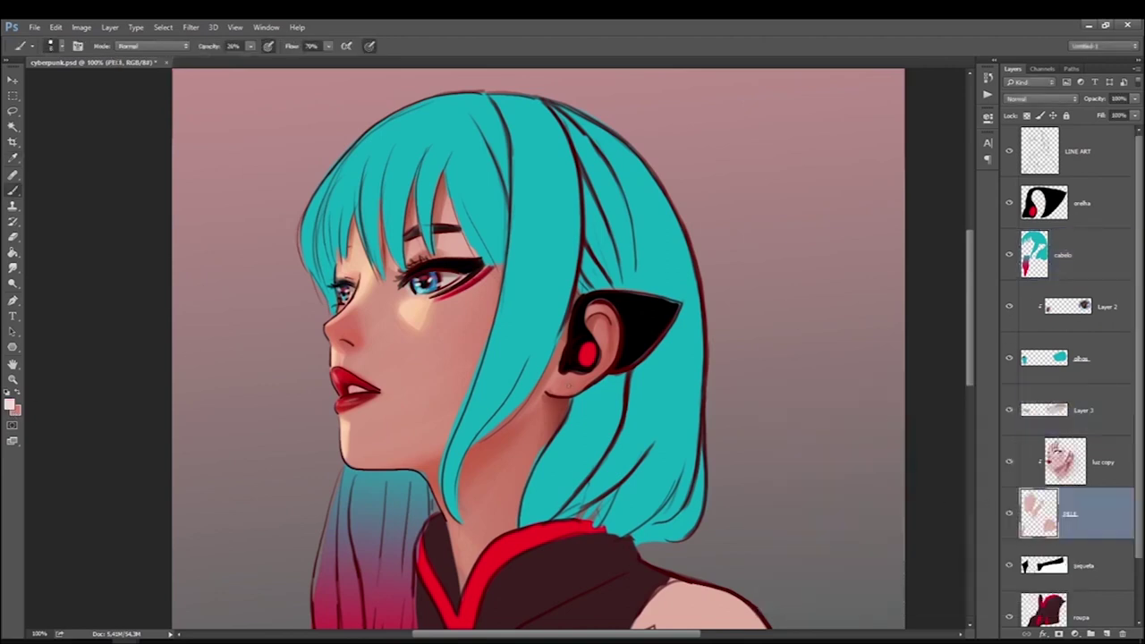
click(1016, 474)
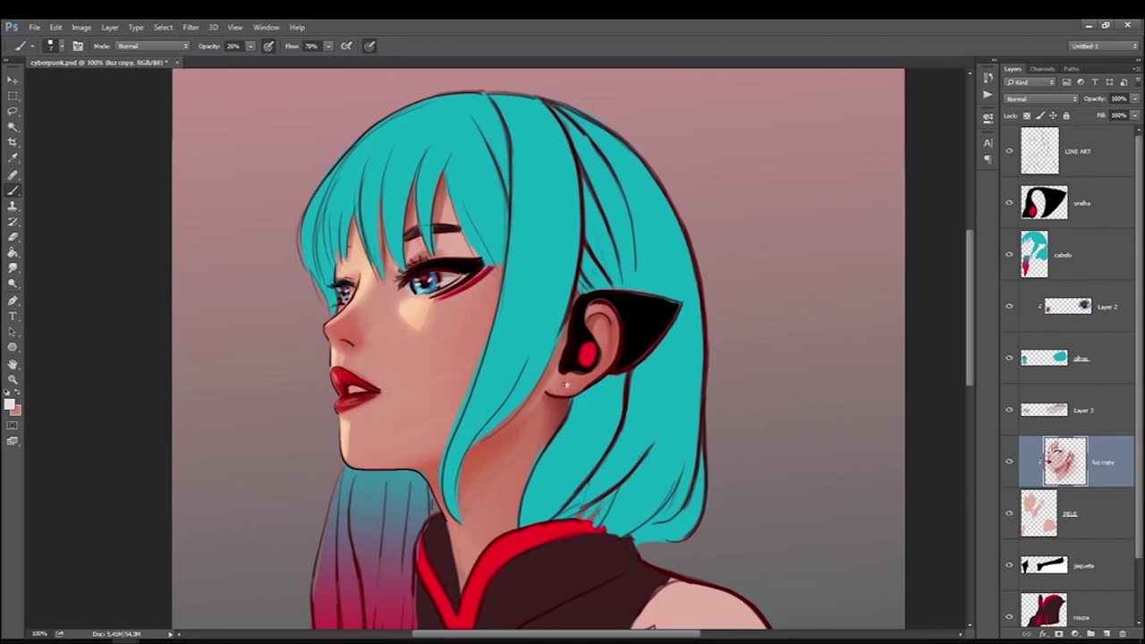
click(1051, 266)
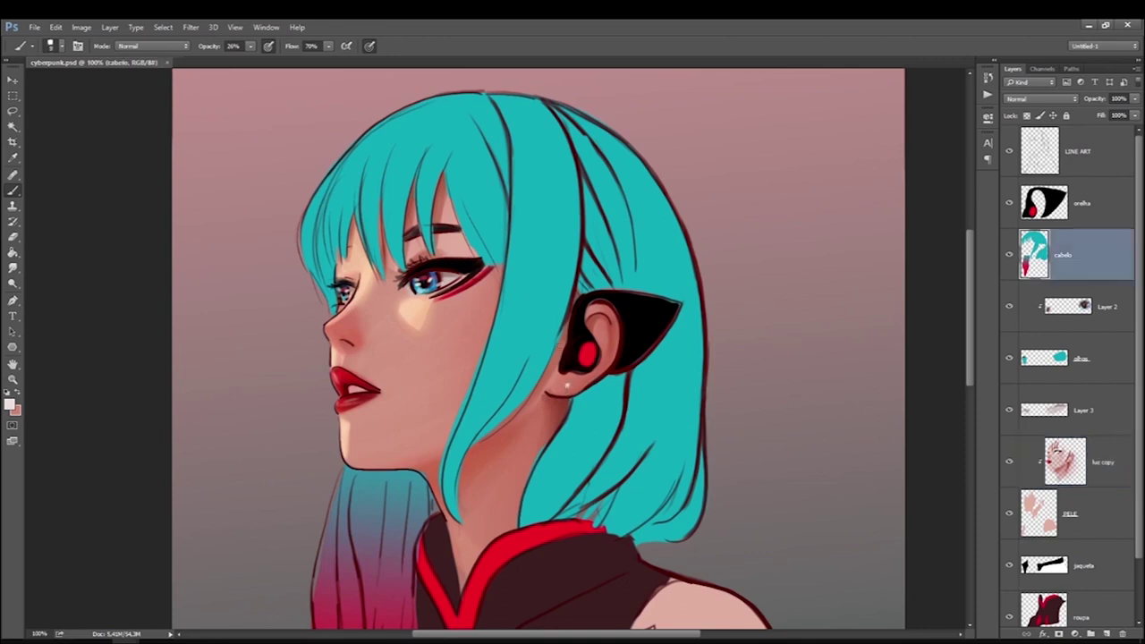
click(1092, 634)
click(13, 408)
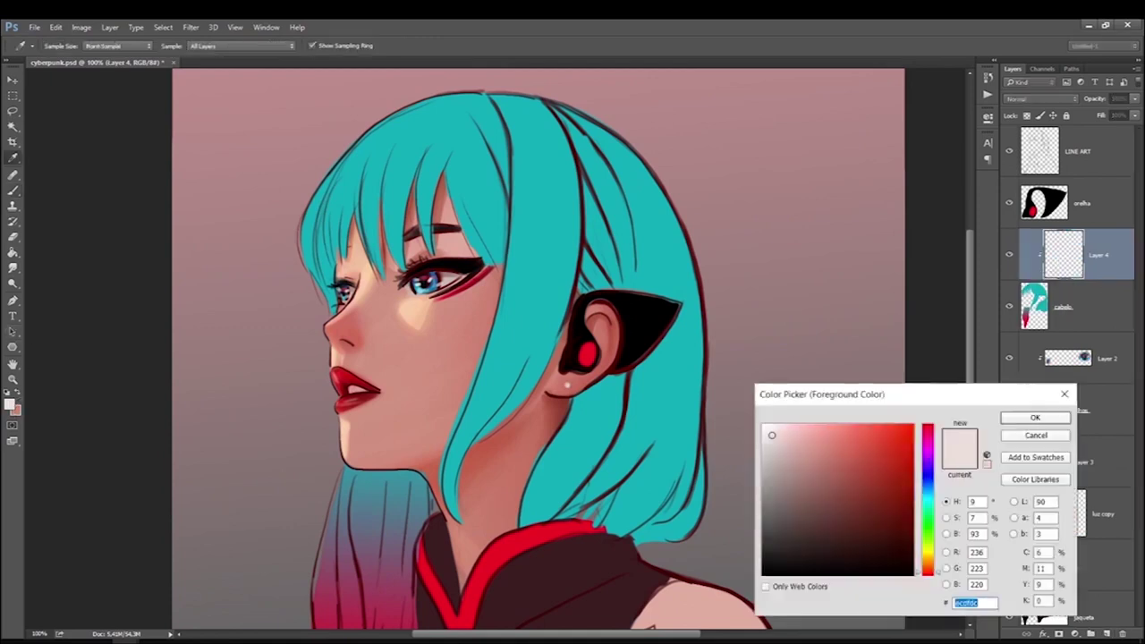
Paint dark teal hair over the neck gaps and shade below the ear on cabelo.
key(Return)
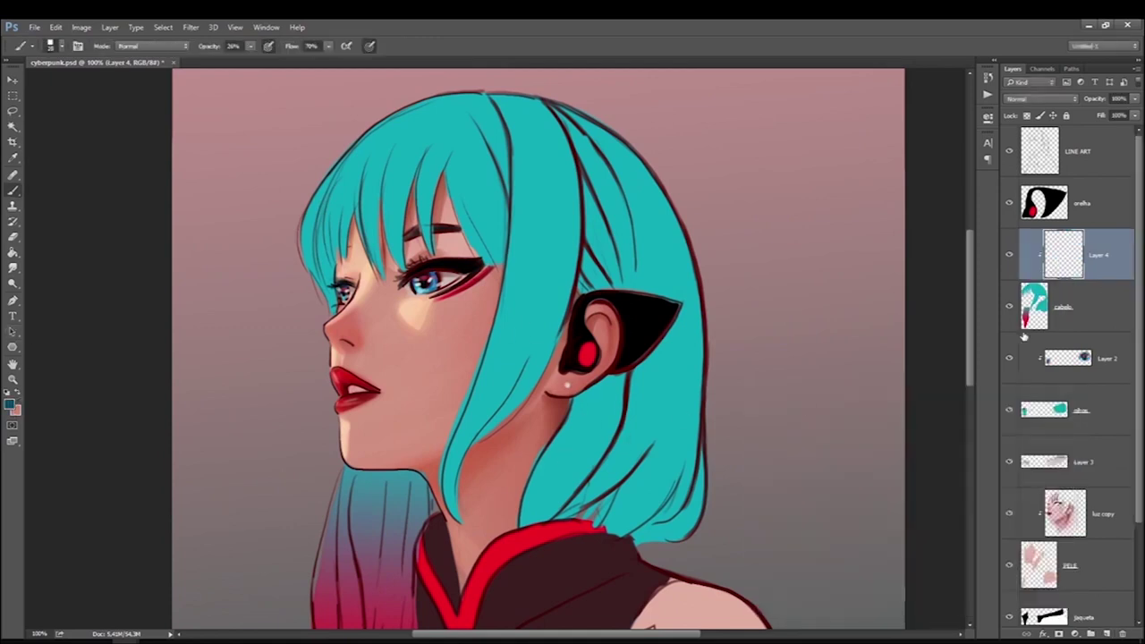
key(alt+bracketleft)
key(l)
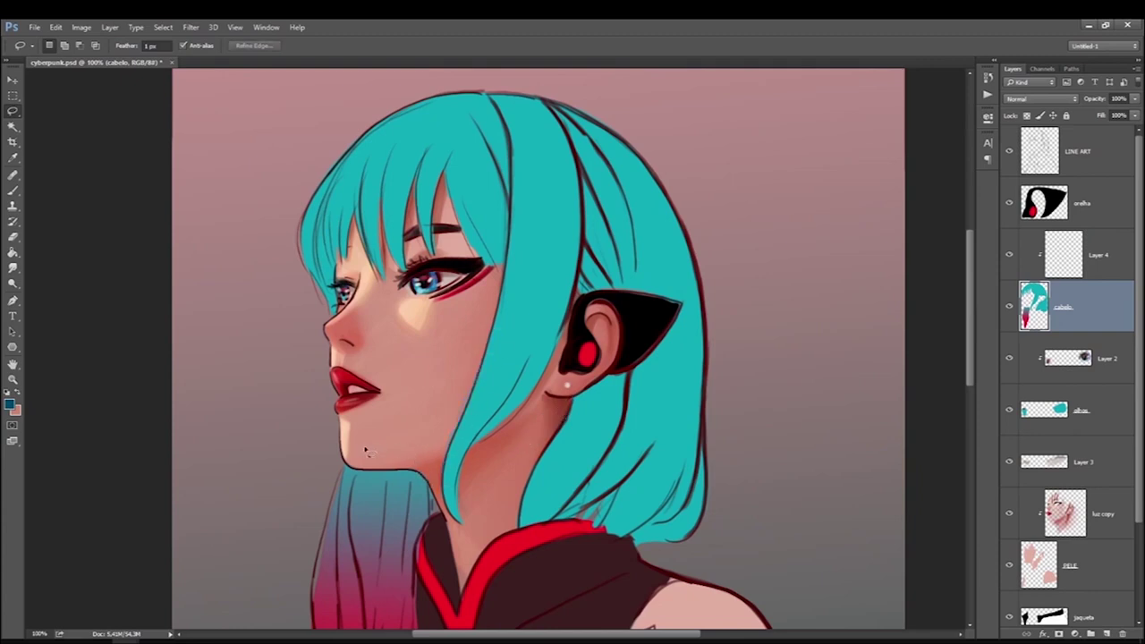
click(12, 189)
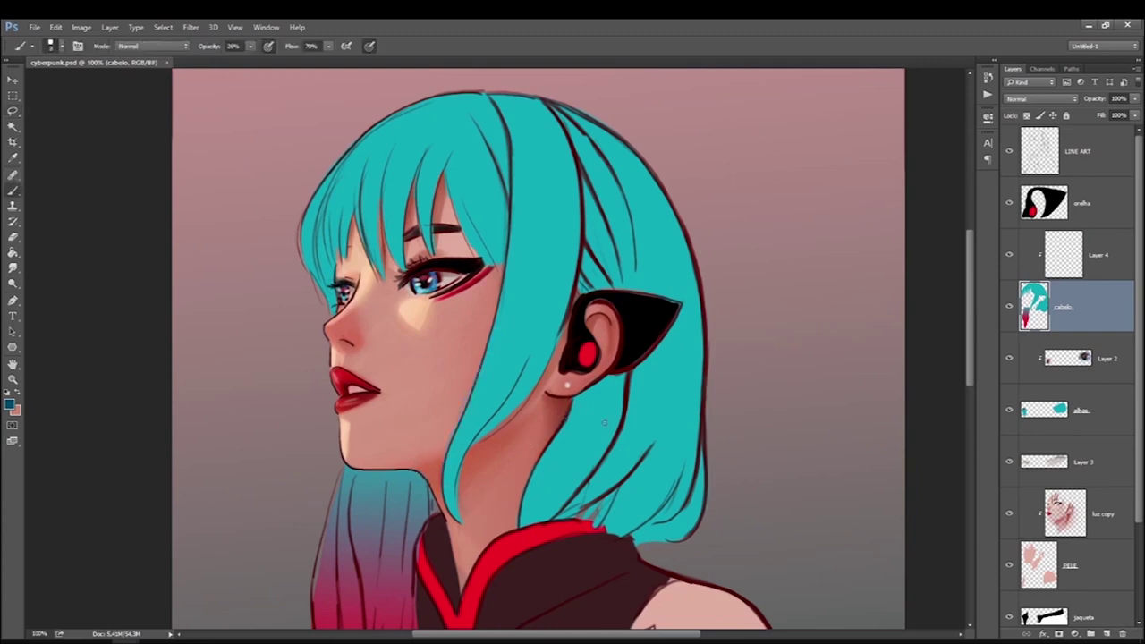
drag(536, 510, 564, 429)
key(bracketleft)
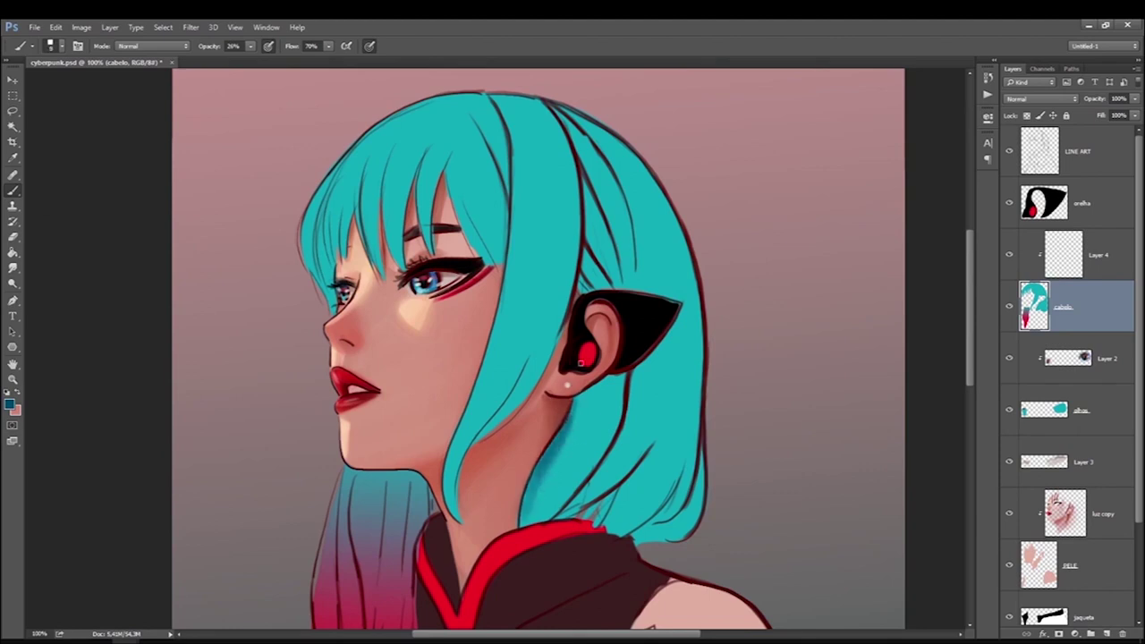
mouse_move(594, 478)
mouse_down()
mouse_move(608, 461)
mouse_move(559, 518)
mouse_up()
mouse_move(630, 385)
mouse_down()
mouse_move(586, 492)
mouse_move(600, 510)
mouse_move(588, 519)
mouse_up()
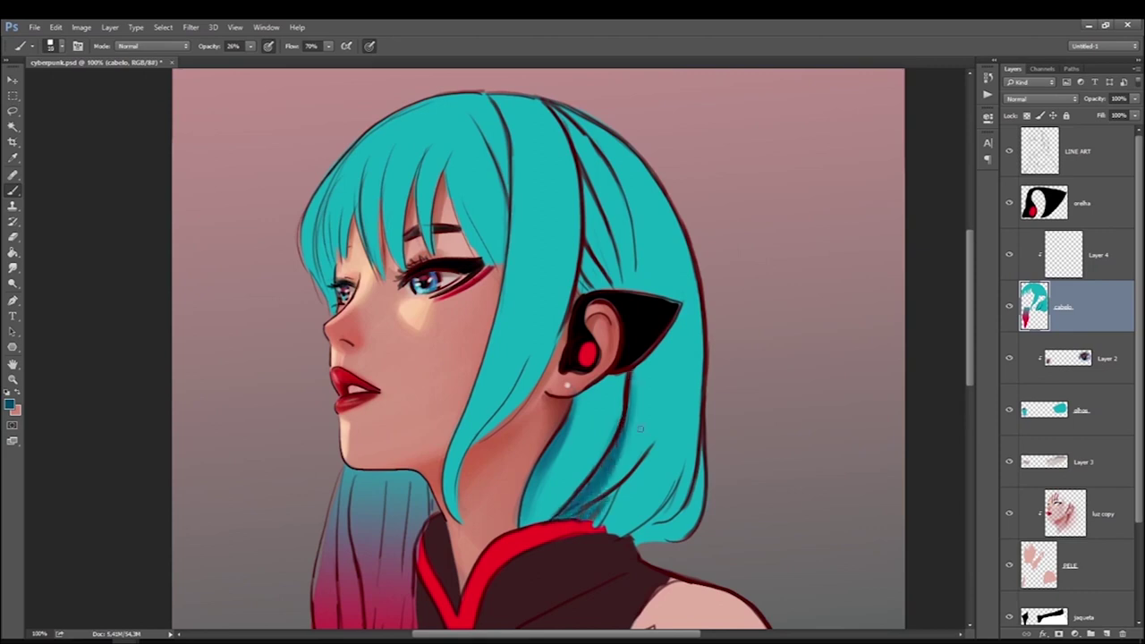
mouse_move(626, 420)
mouse_down()
mouse_move(617, 483)
mouse_move(641, 382)
mouse_move(639, 422)
mouse_up()
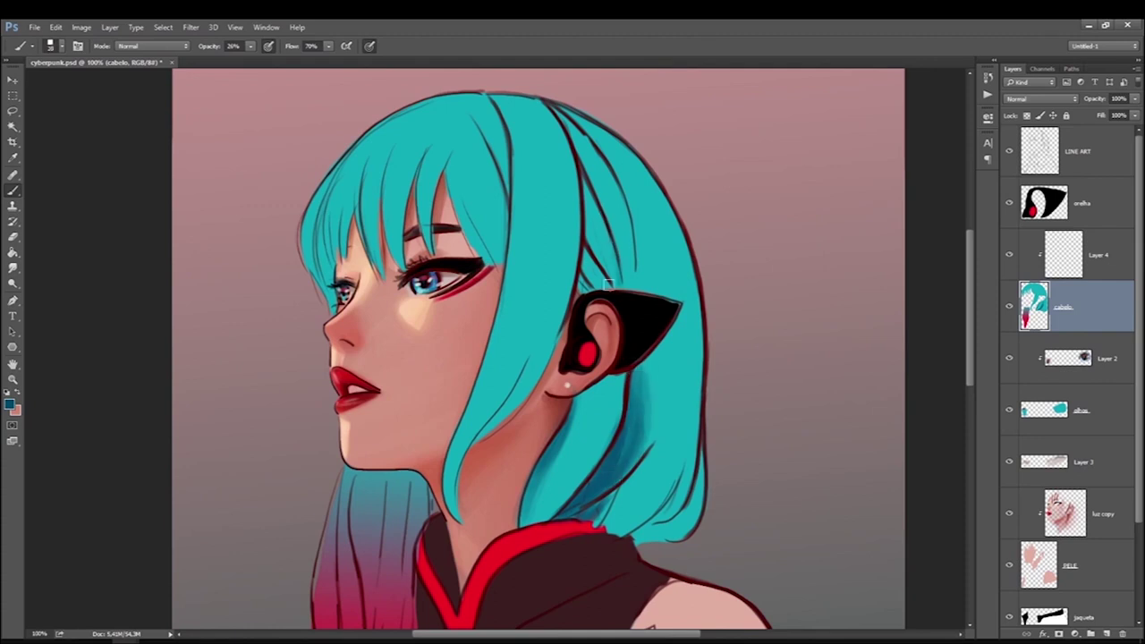
Add subtle strokes below the ear and soft neck shading on Layer 4.
key(alt+bracketright)
mouse_move(617, 310)
mouse_down()
mouse_move(588, 490)
mouse_move(567, 516)
mouse_move(597, 490)
mouse_move(577, 411)
mouse_up()
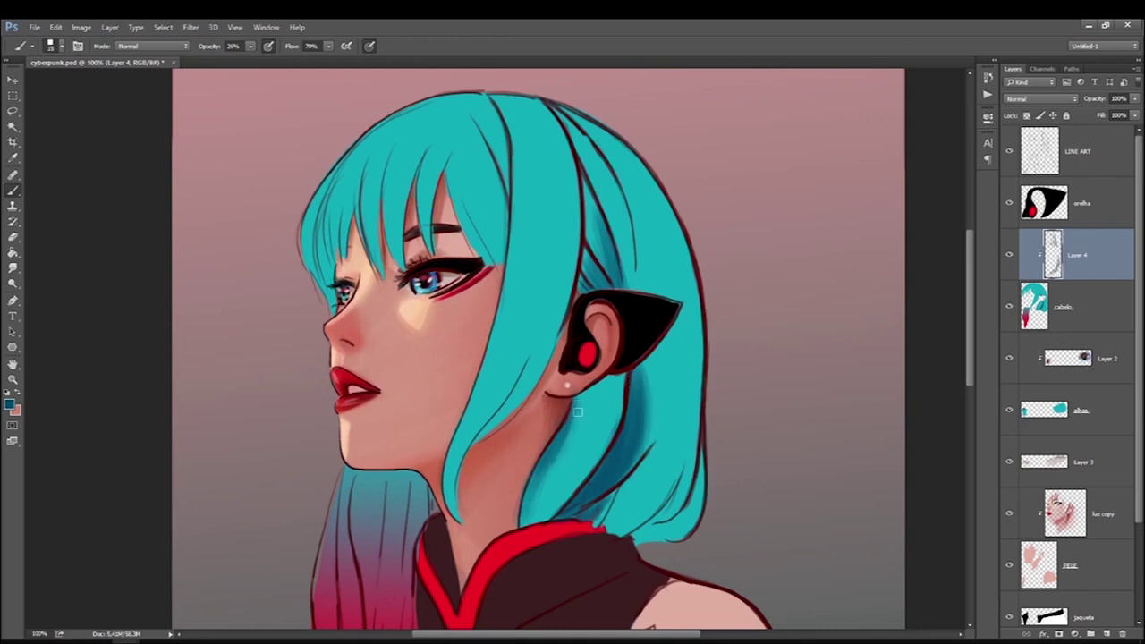
key(alt+bracketleft)
key(l)
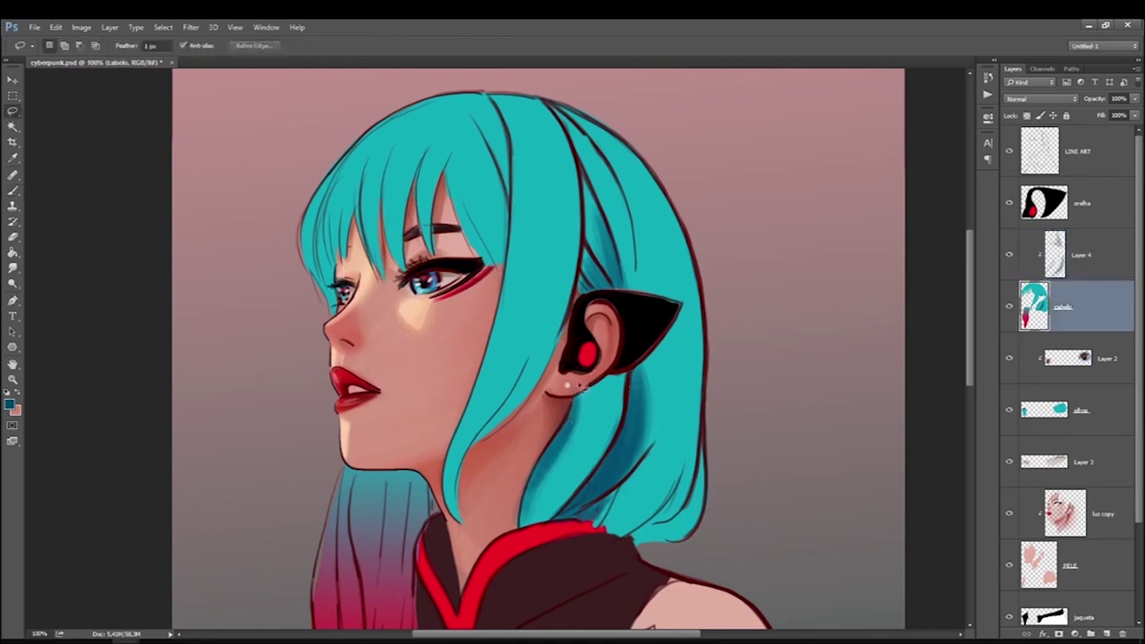
key(b)
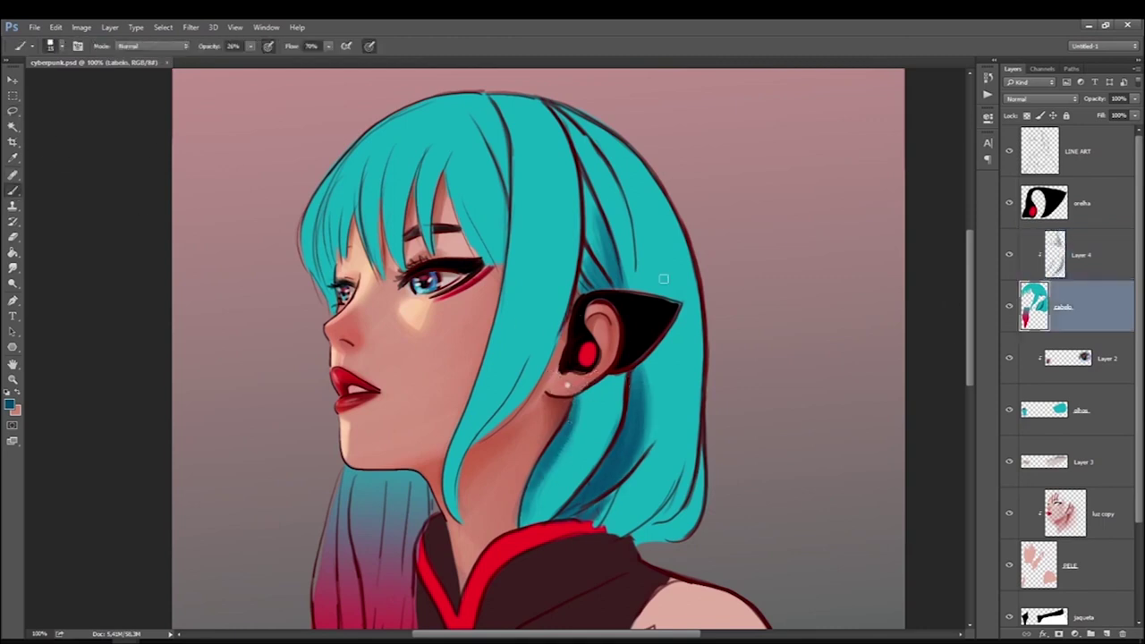
key(alt+bracketright)
mouse_move(526, 369)
mouse_down()
mouse_move(490, 423)
mouse_move(477, 480)
mouse_move(475, 427)
mouse_up()
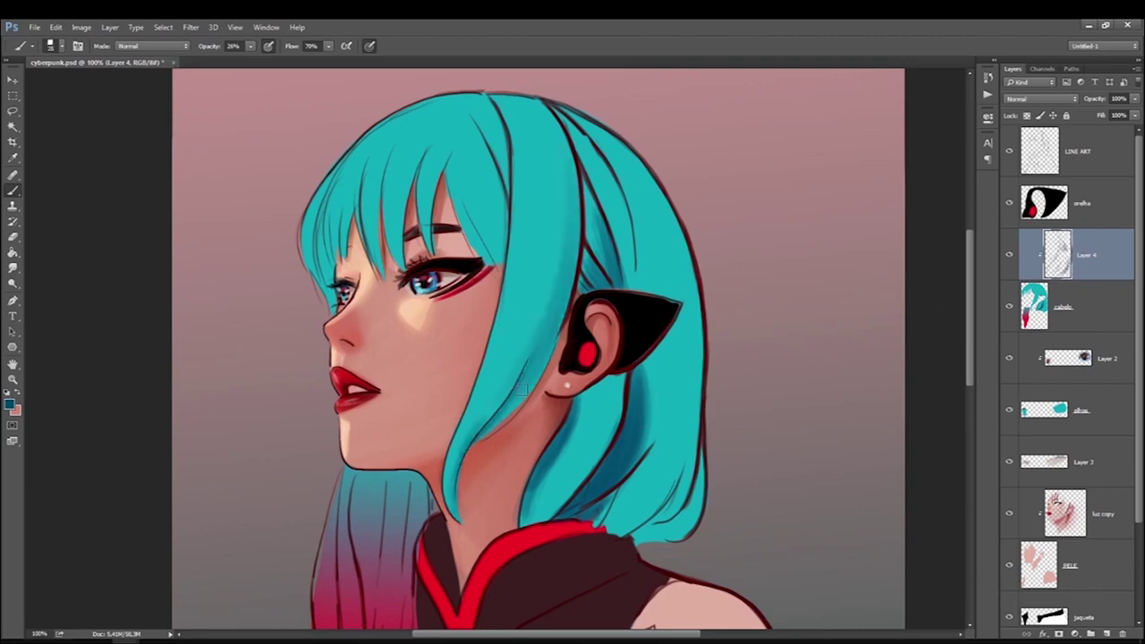
Add a new empty Layer 5 above Layer 4.
key(ctrl+shift+alt+n)
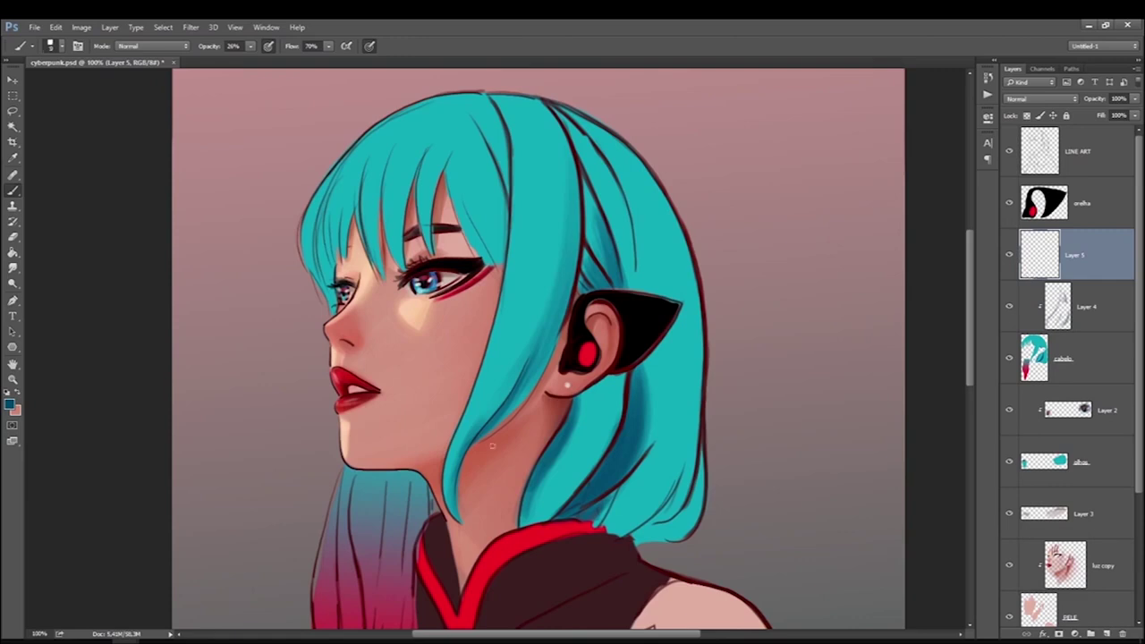
click(9, 405)
key(Escape)
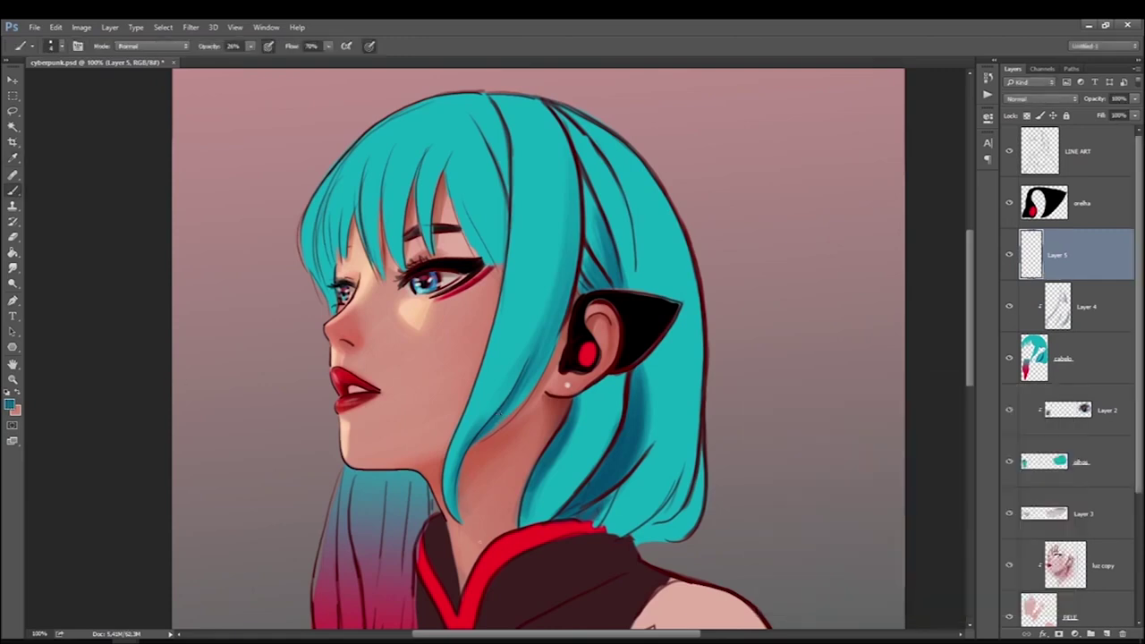
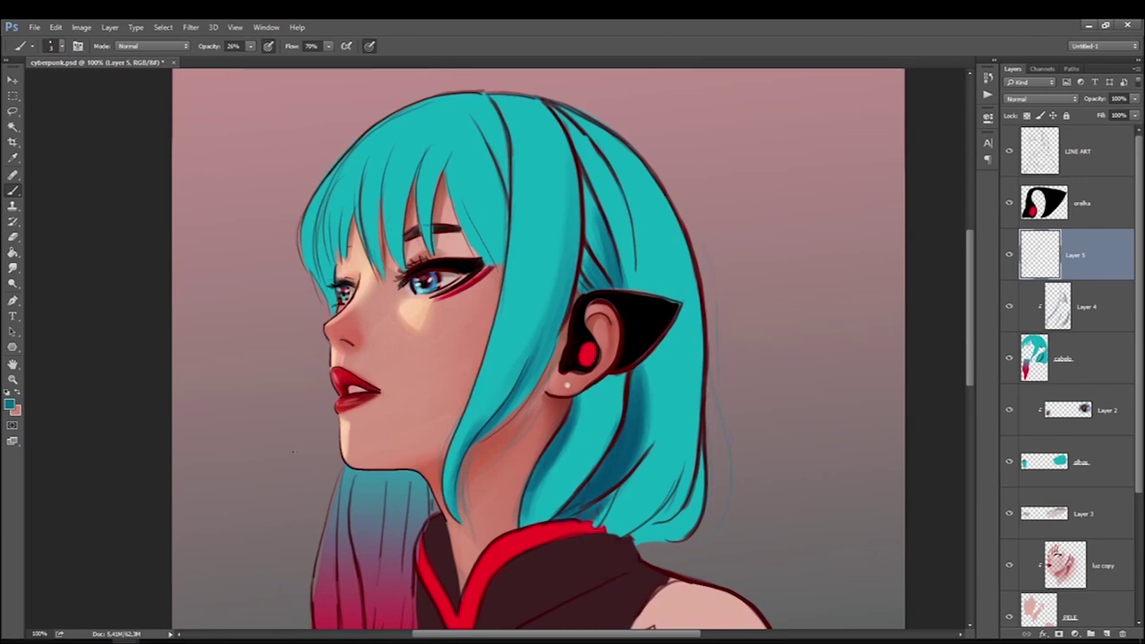
Lasso a selection along the red collar on the cabelo hair layer.
key(ctrl+minus)
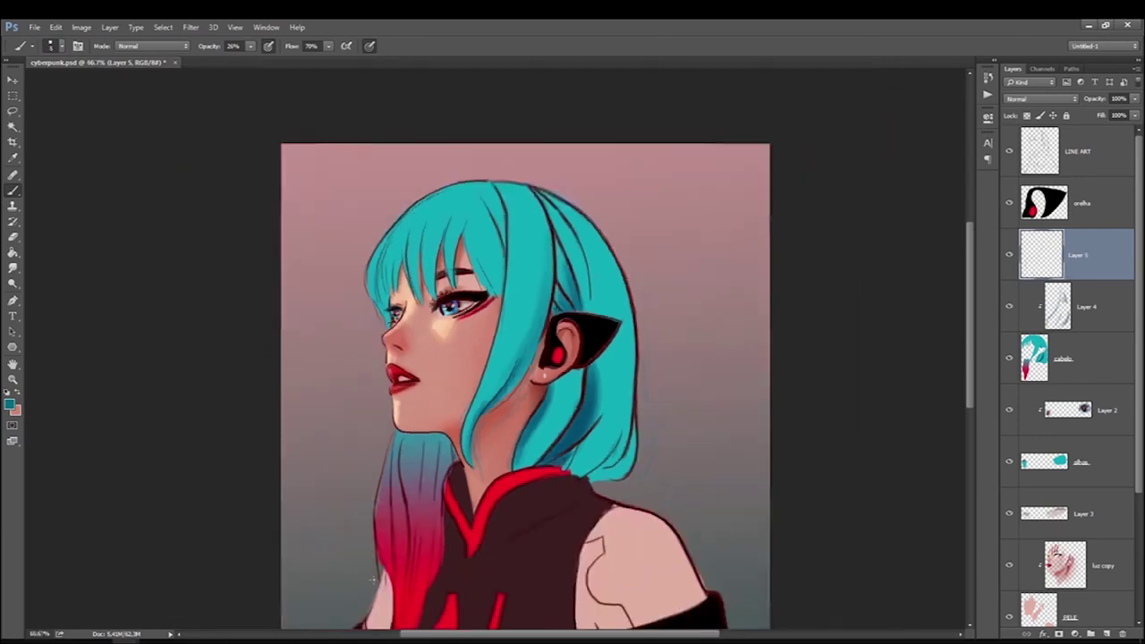
key(alt+bracketleft)
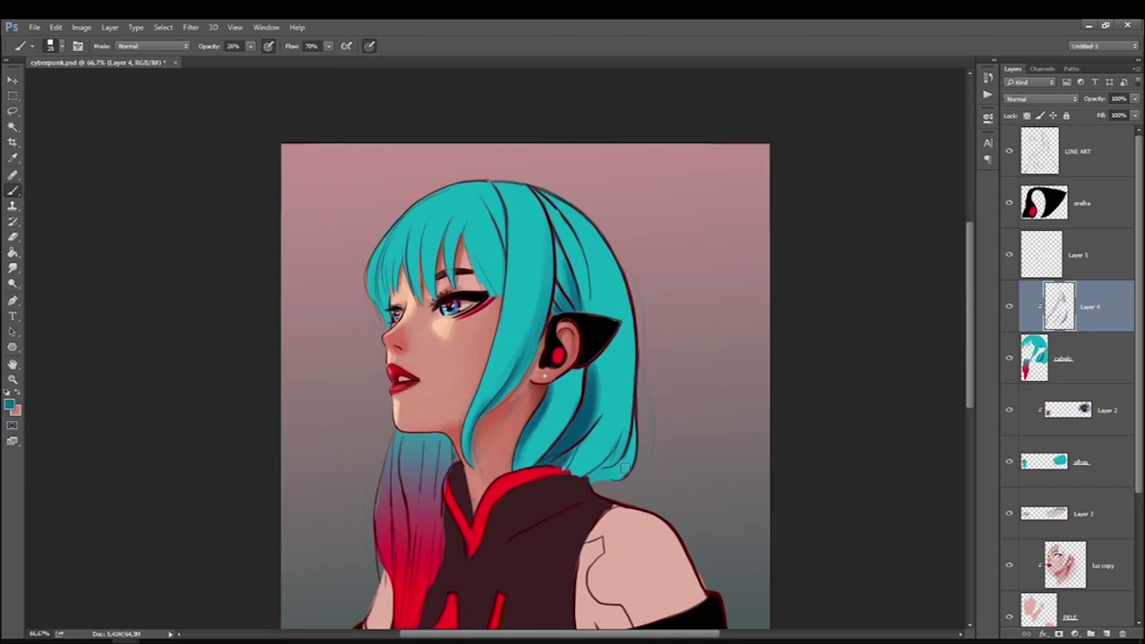
key(alt+bracketright)
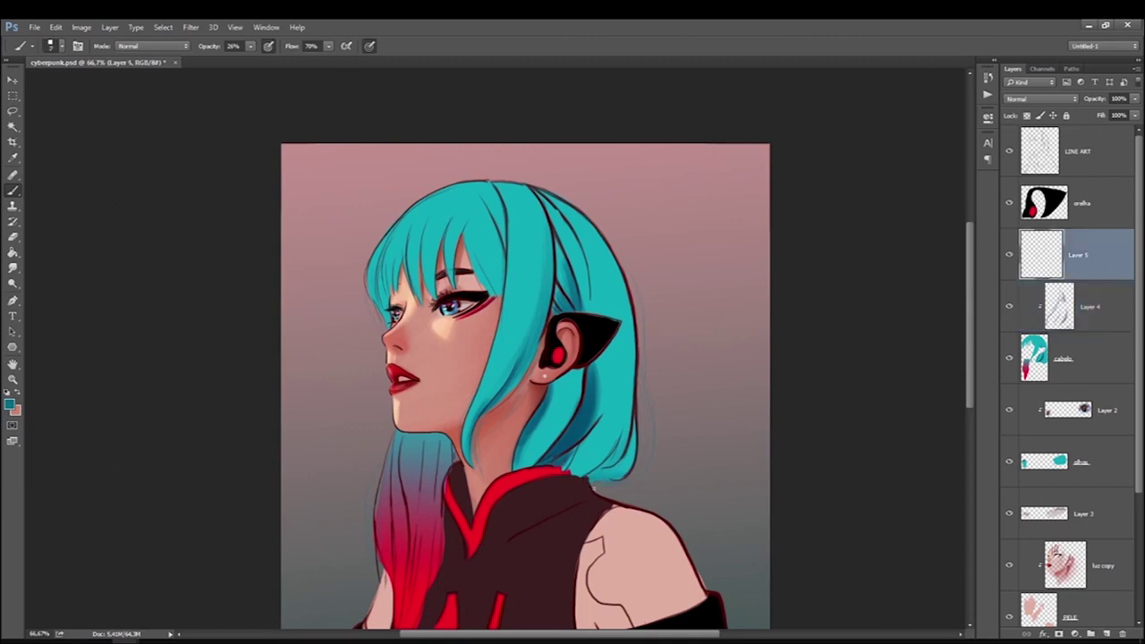
key(alt+bracketleft)
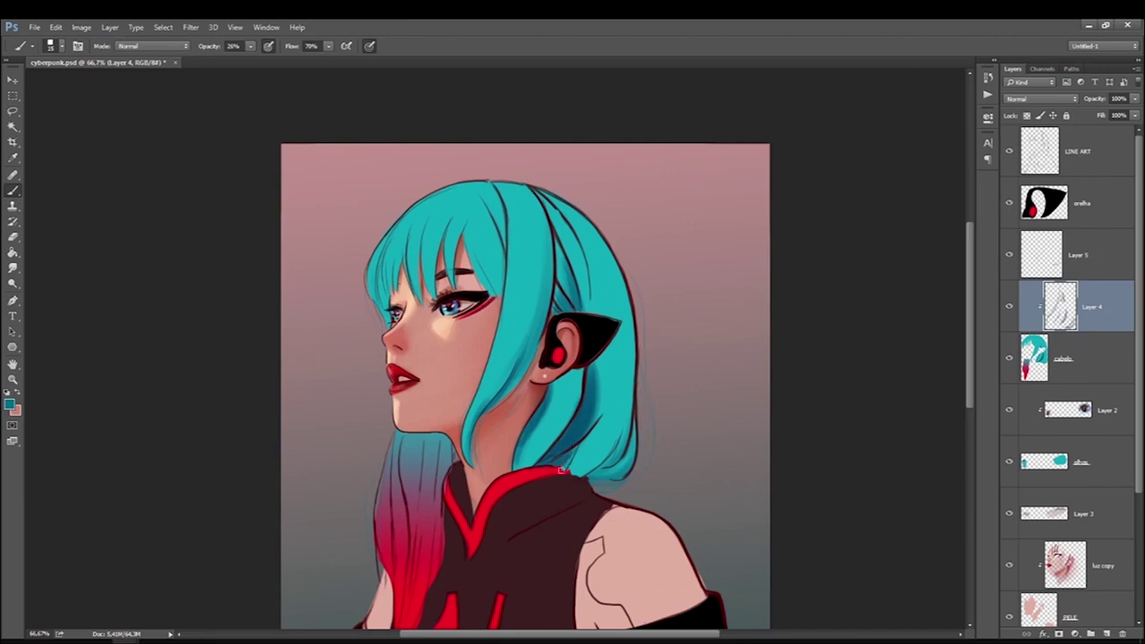
key(alt+bracketleft)
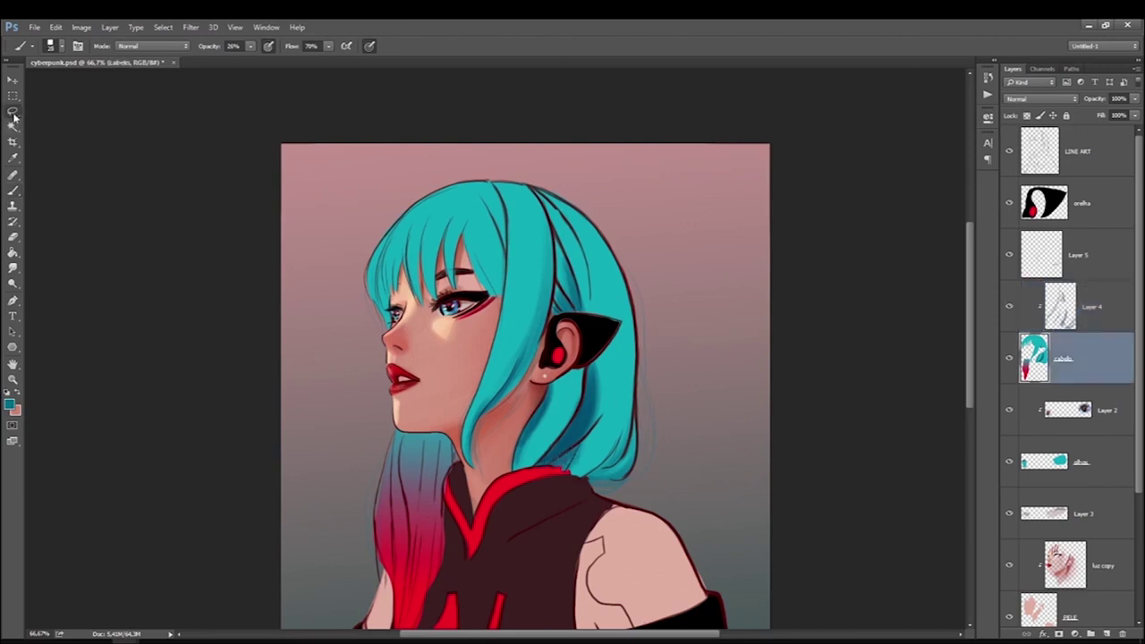
key(l)
drag(536, 469, 536, 494)
On the LINE ART layer, choose a dark red foreground, clear the selection and shrink the brush.
key(alt+bracketright)
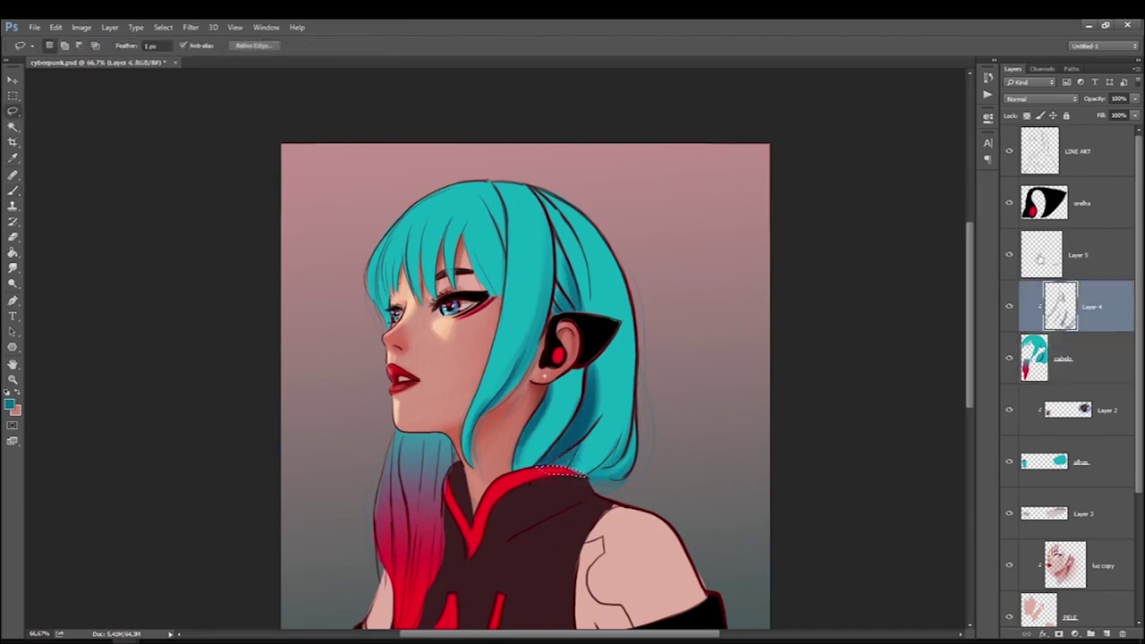
key(alt+bracketright)
key(alt+bracketright)
key(b)
click(10, 404)
click(925, 485)
key(Return)
key(ctrl+d)
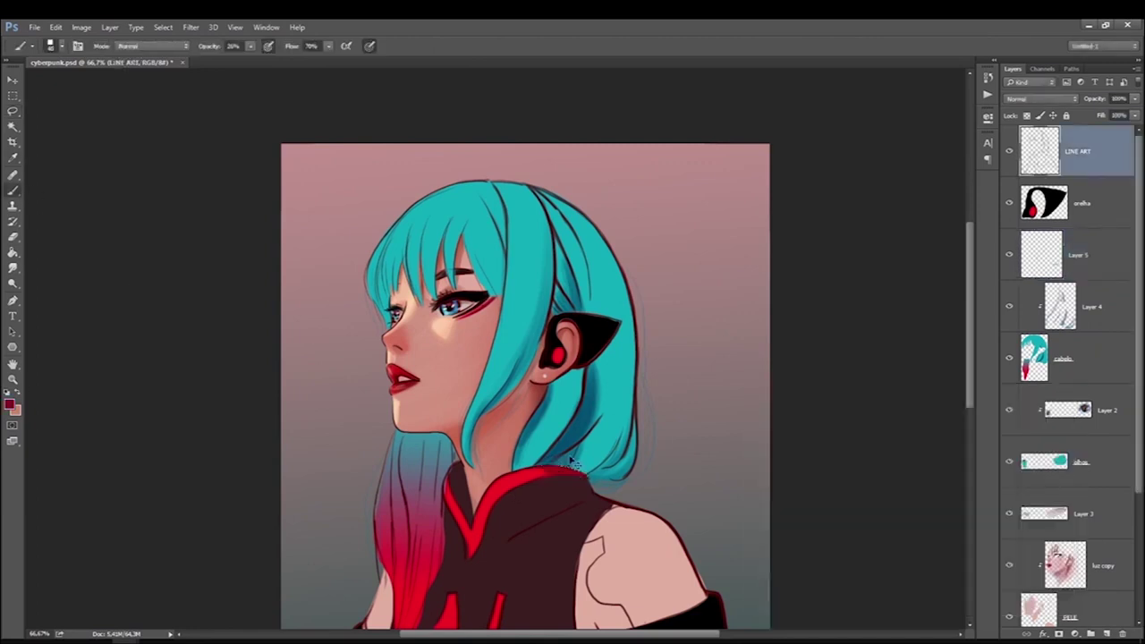
key(bracketleft)
key(bracketleft)
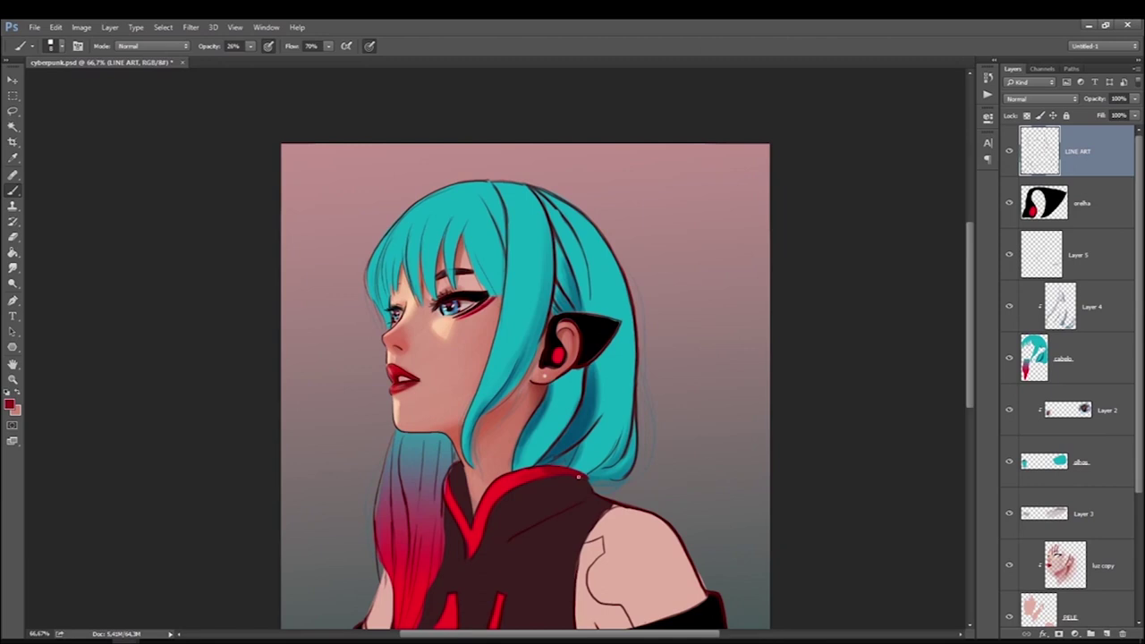
On Layer 4, paint hair-edge strokes and a dark outline along the hair's right edge.
click(1047, 258)
click(1017, 289)
click(10, 404)
click(600, 367)
key(Return)
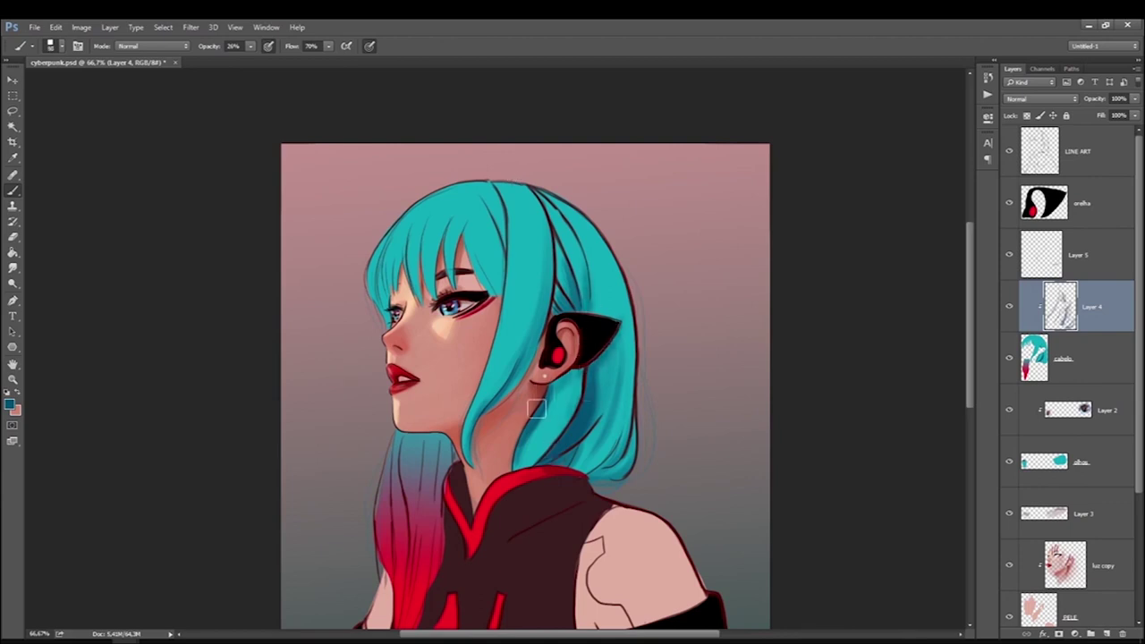
key(bracketleft)
drag(590, 268, 592, 300)
drag(588, 255, 594, 308)
drag(611, 262, 626, 435)
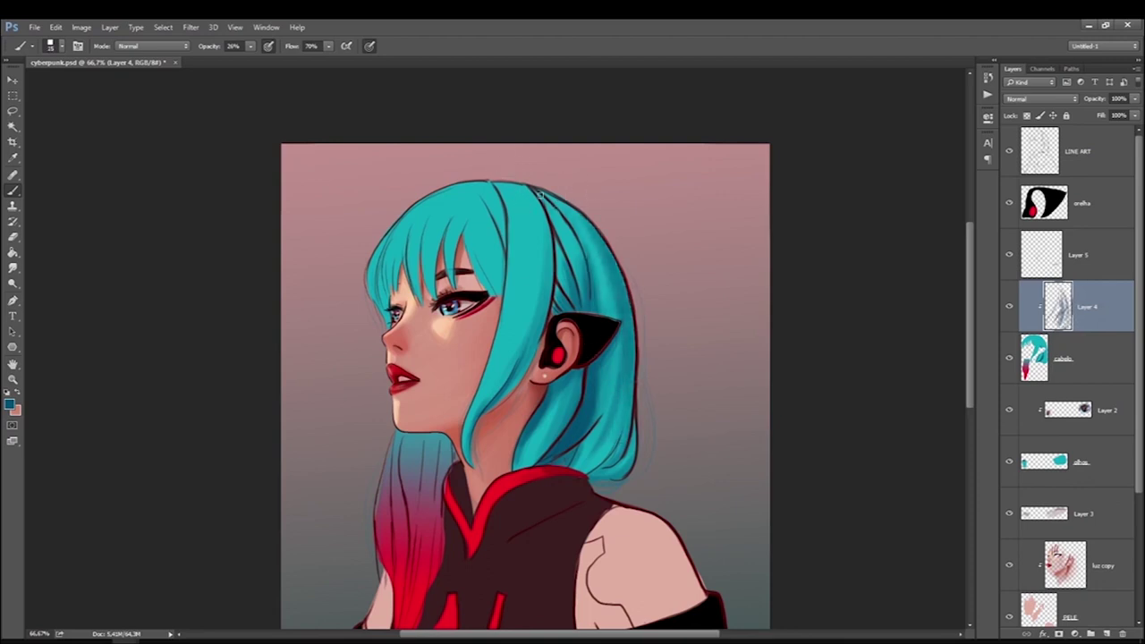
drag(545, 204, 557, 241)
Resample the hair teal and paint fine darkening strokes through the hair on Layer 5.
click(9, 405)
click(1030, 411)
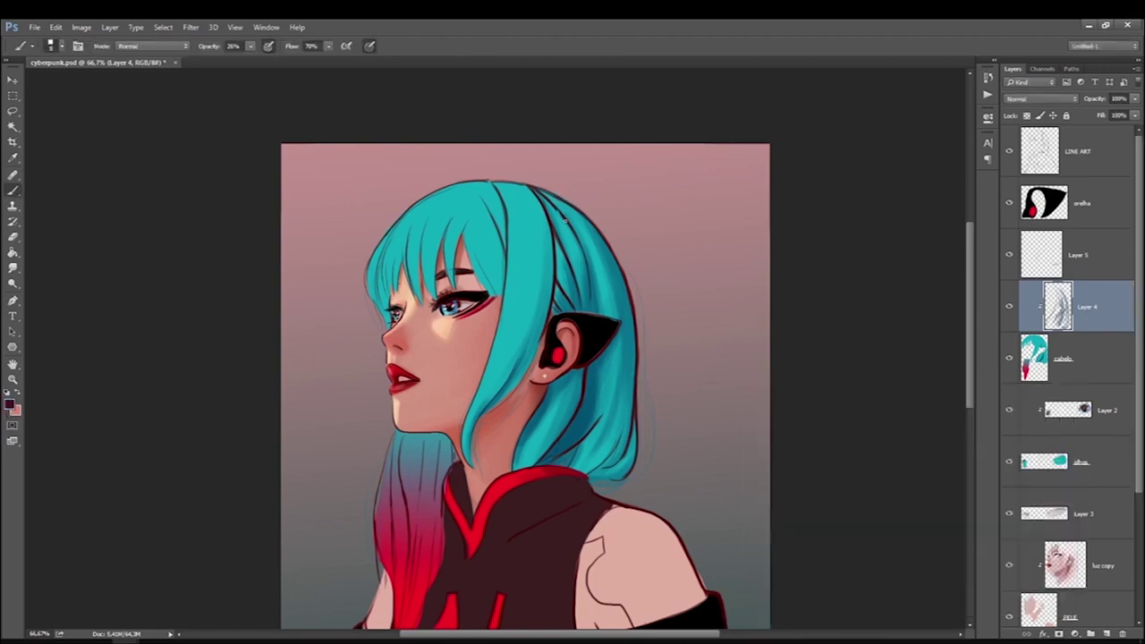
click(9, 405)
click(543, 263)
key(Return)
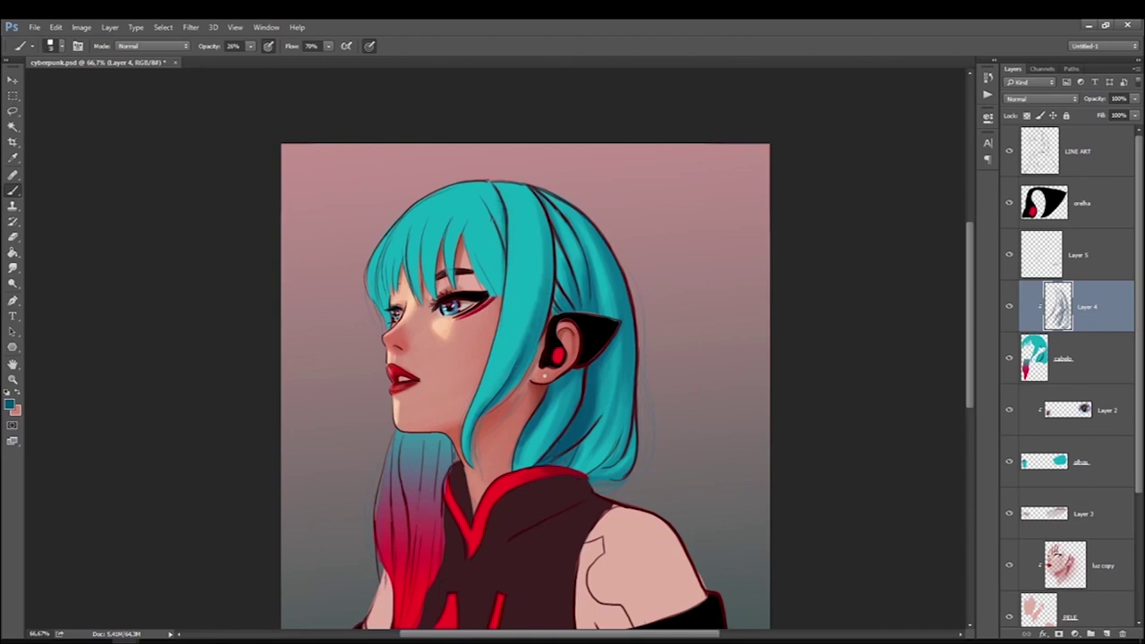
click(1041, 268)
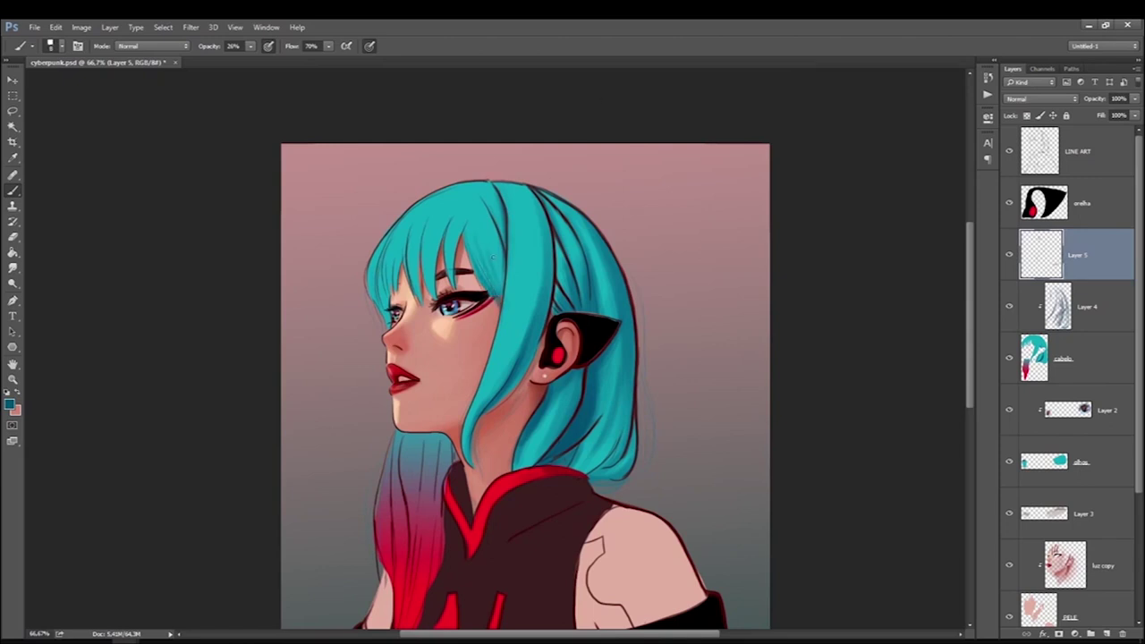
drag(492, 257, 499, 295)
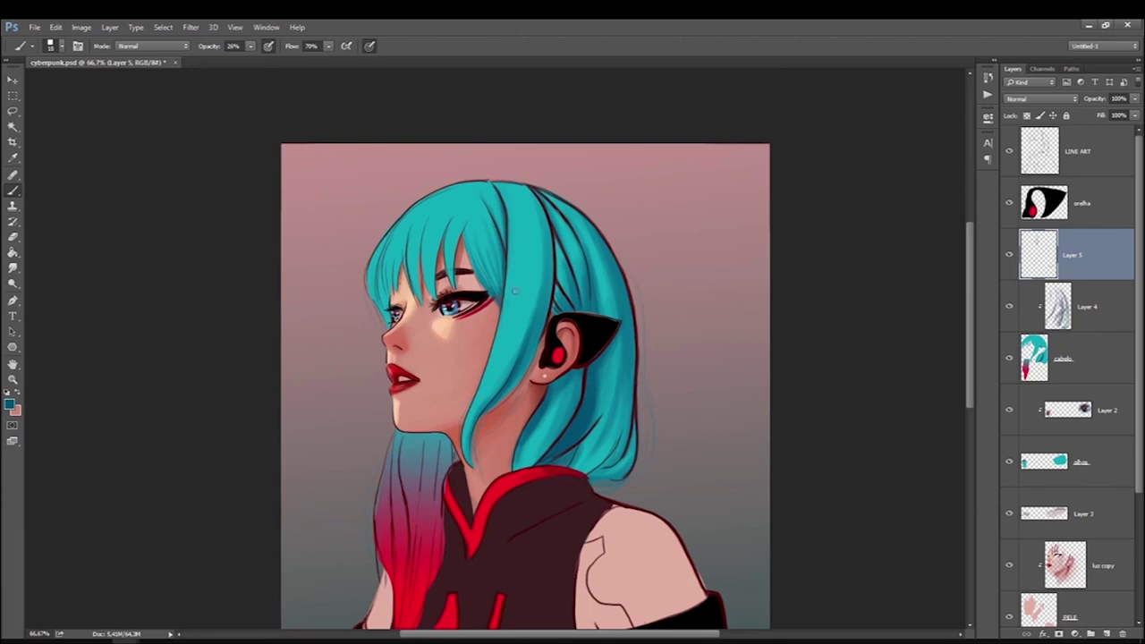
drag(446, 235, 453, 242)
Back on Layer 4, add small shading strokes on the hair and a faint stroke near the chin.
key(l)
key(alt+bracketleft)
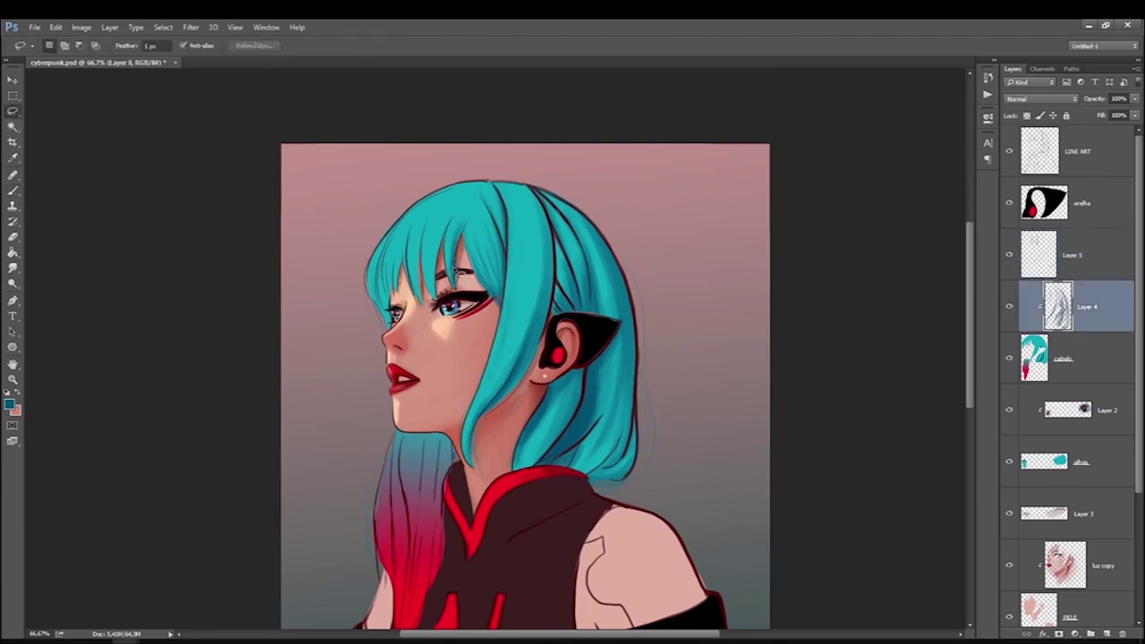
key(alt+bracketleft)
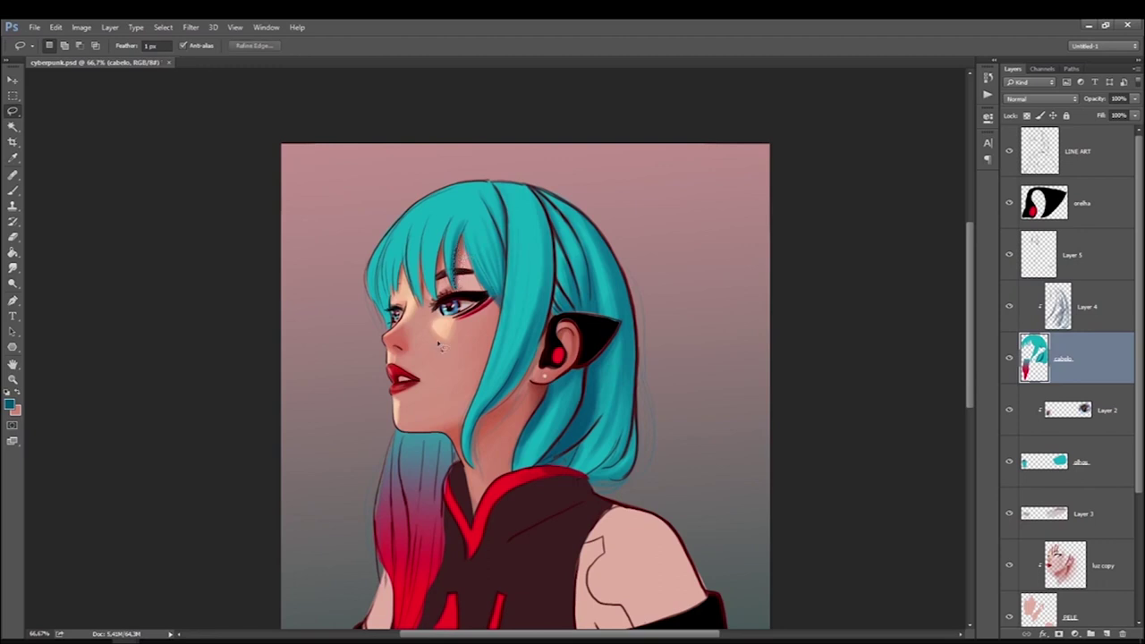
key(alt+bracketright)
key(alt+bracketright)
click(15, 181)
key(alt+bracketleft)
drag(442, 229, 435, 304)
mouse_move(421, 247)
mouse_down()
mouse_move(418, 295)
mouse_move(424, 252)
mouse_move(399, 292)
mouse_move(390, 277)
mouse_up()
drag(445, 472, 434, 403)
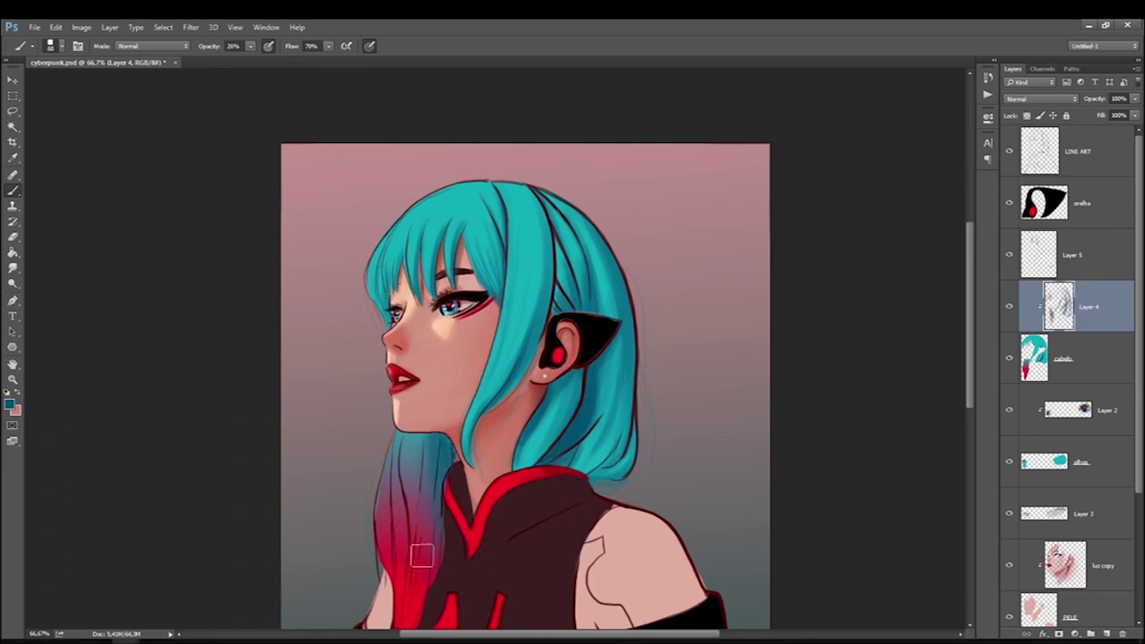
scroll(962, 353, down, 3)
Shade the hair strand on Layer 4 with faint dark strokes.
click(15, 409)
click(844, 469)
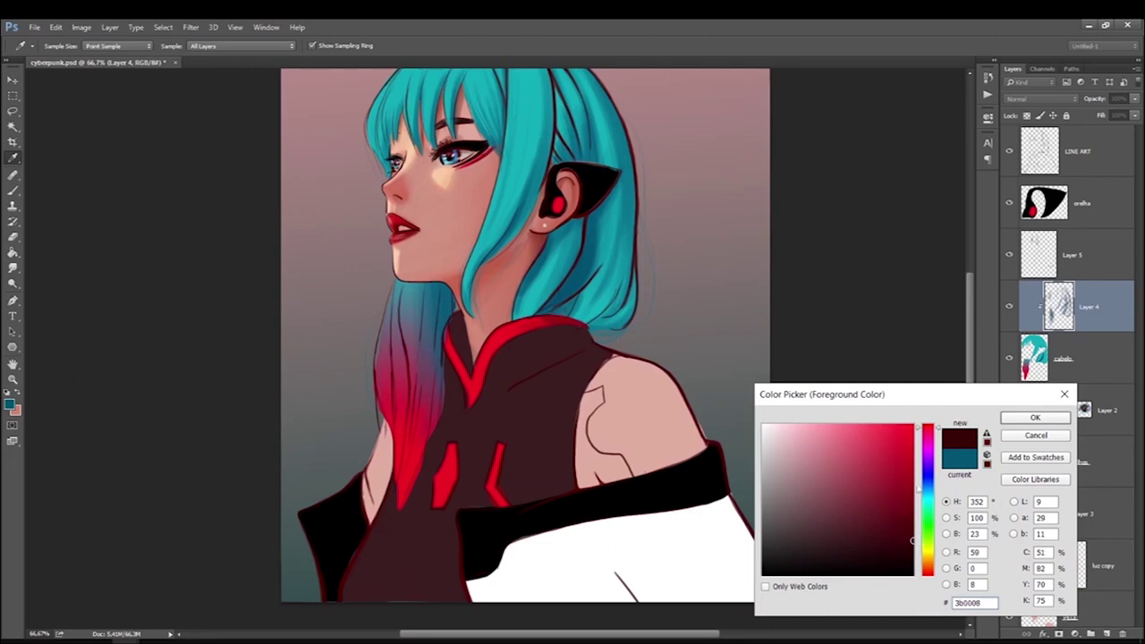
key(Return)
mouse_move(450, 304)
mouse_down()
mouse_move(445, 247)
mouse_move(424, 420)
mouse_up()
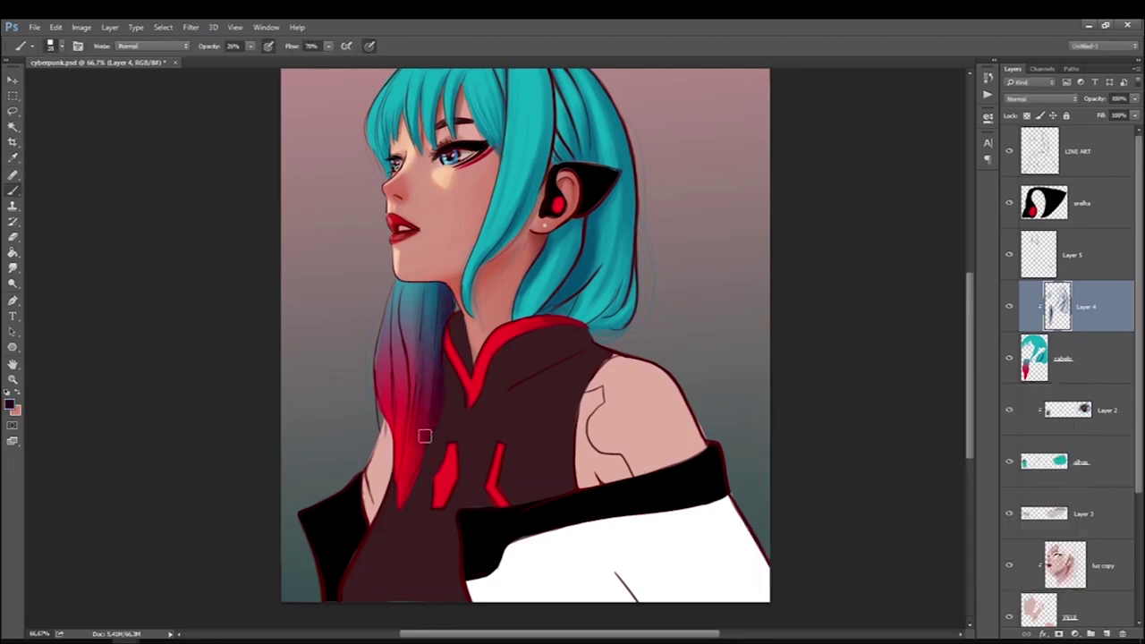
On Layer 5, deepen the red hair strands with sampled red at 100% opacity.
key(alt+bracketright)
click(11, 405)
click(408, 466)
key(Return)
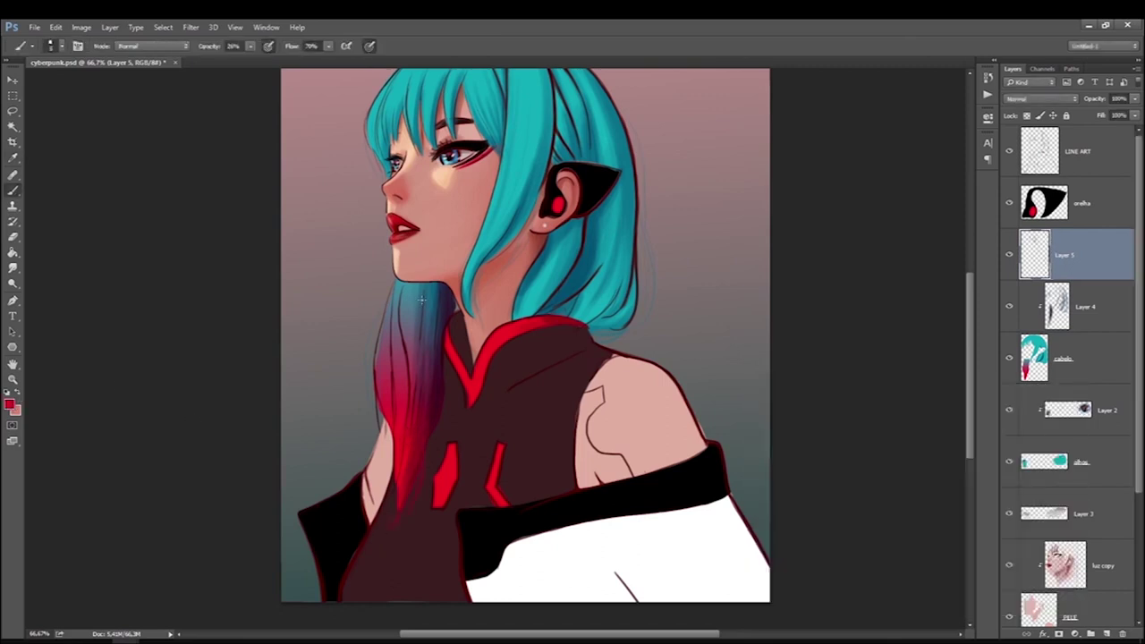
key(0)
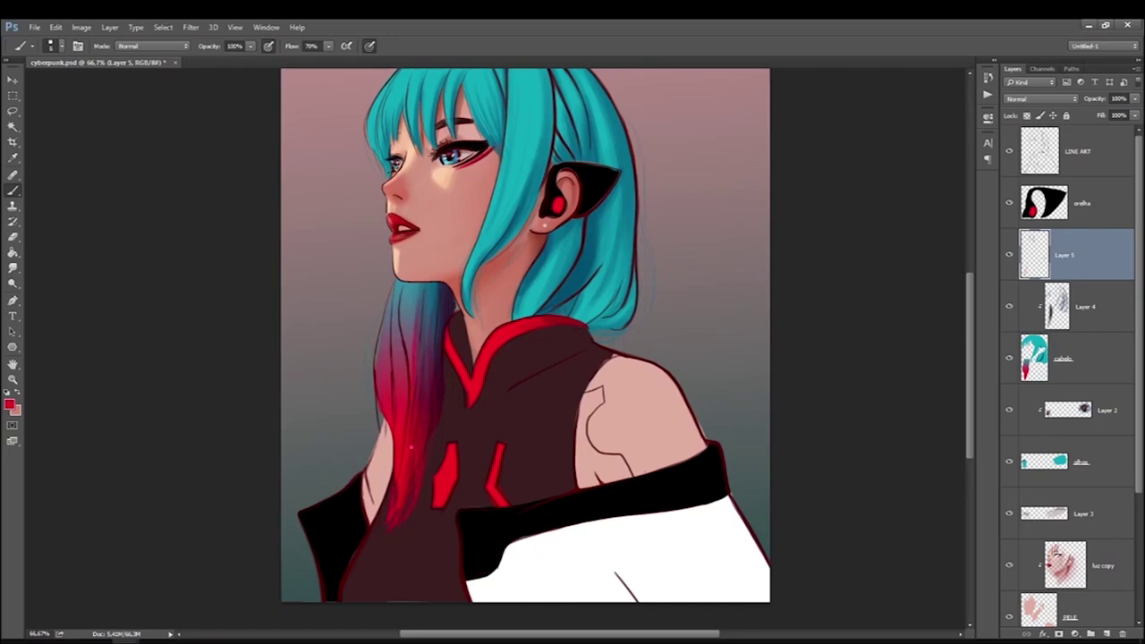
drag(391, 400, 377, 381)
drag(368, 422, 375, 345)
Add a new layer between Layer 4 and Layer 5, clipped to the hair.
key(ctrl+0)
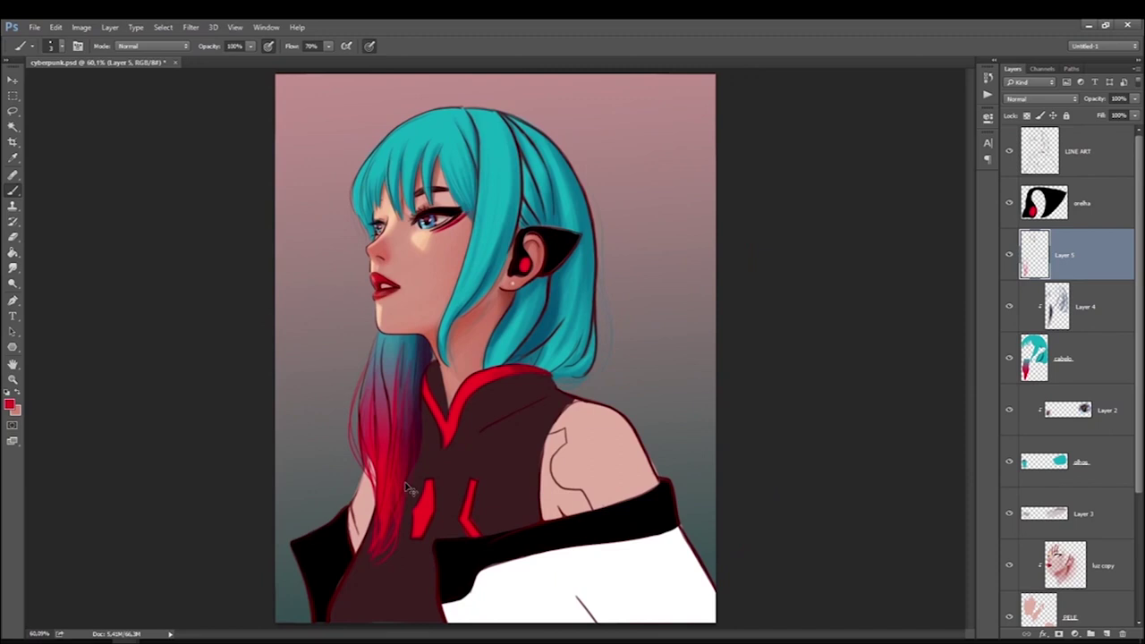
click(1106, 633)
drag(1038, 254, 1045, 329)
alt+click(1044, 329)
click(10, 405)
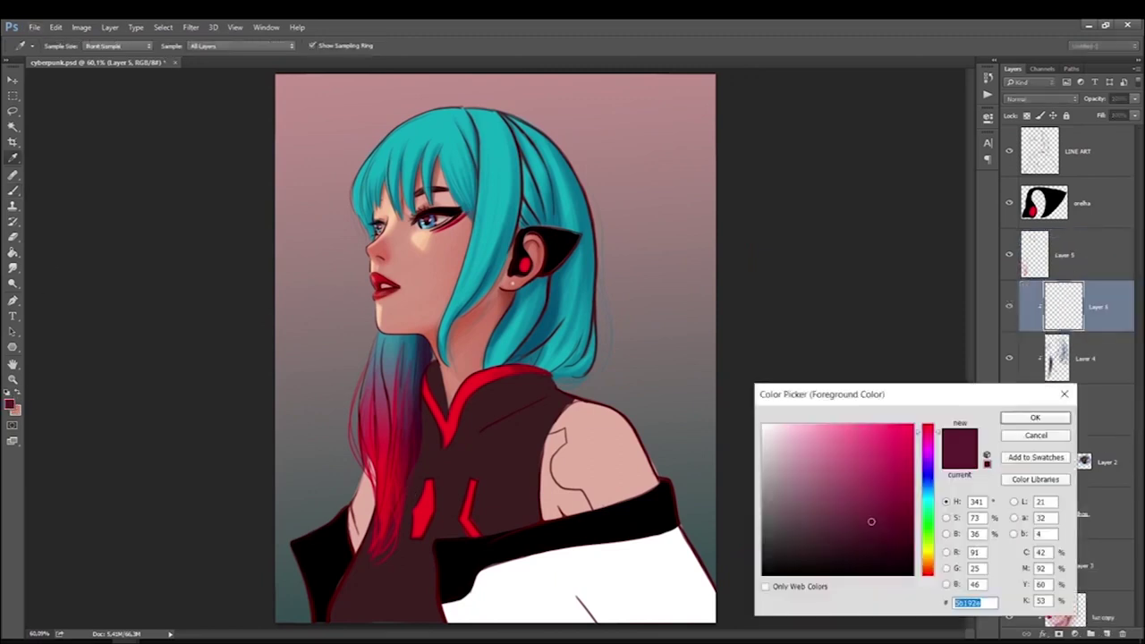
Paint light peach highlights on the left bangs and left hair strands.
click(1035, 417)
key(b)
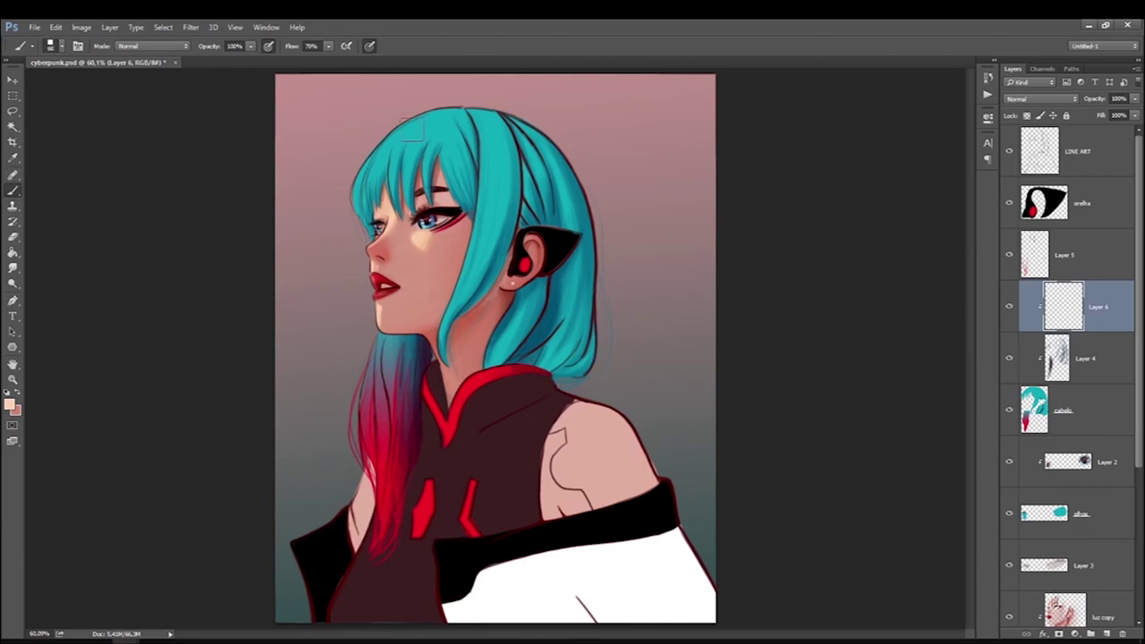
mouse_move(393, 130)
mouse_down()
mouse_move(357, 210)
mouse_move(374, 192)
mouse_up()
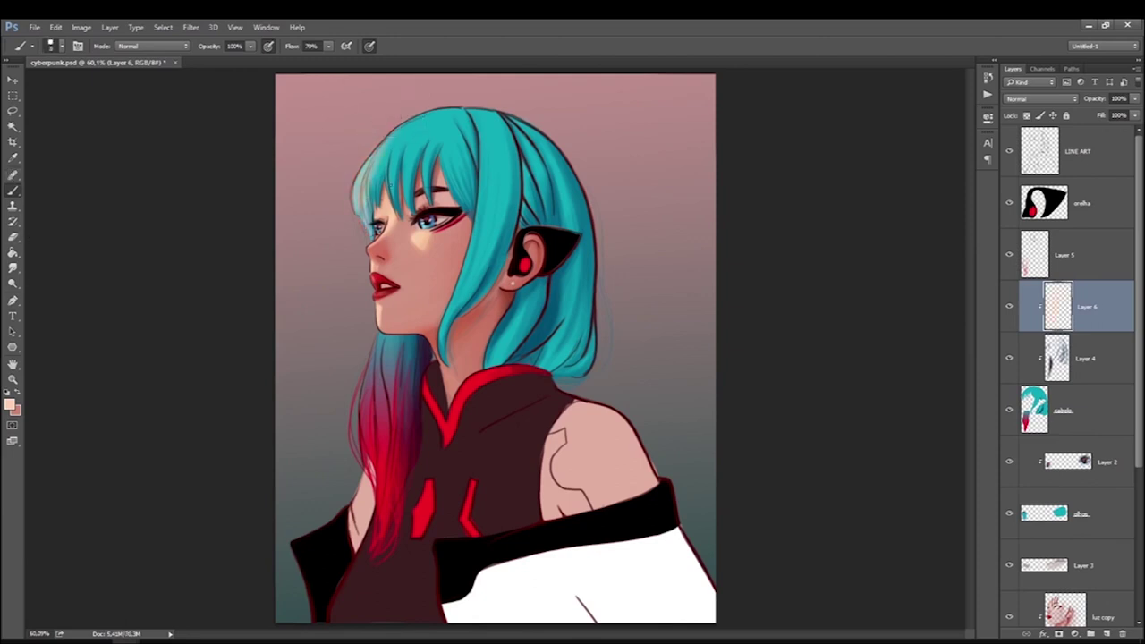
mouse_move(377, 344)
mouse_down()
mouse_move(362, 411)
mouse_move(371, 442)
mouse_up()
drag(380, 380, 381, 467)
mouse_move(382, 349)
mouse_down()
mouse_move(391, 419)
mouse_move(361, 465)
mouse_up()
drag(388, 415, 382, 494)
key(ctrl+z)
Zoom in and paint long peach highlights down the hair and its right side.
key(ctrl+1)
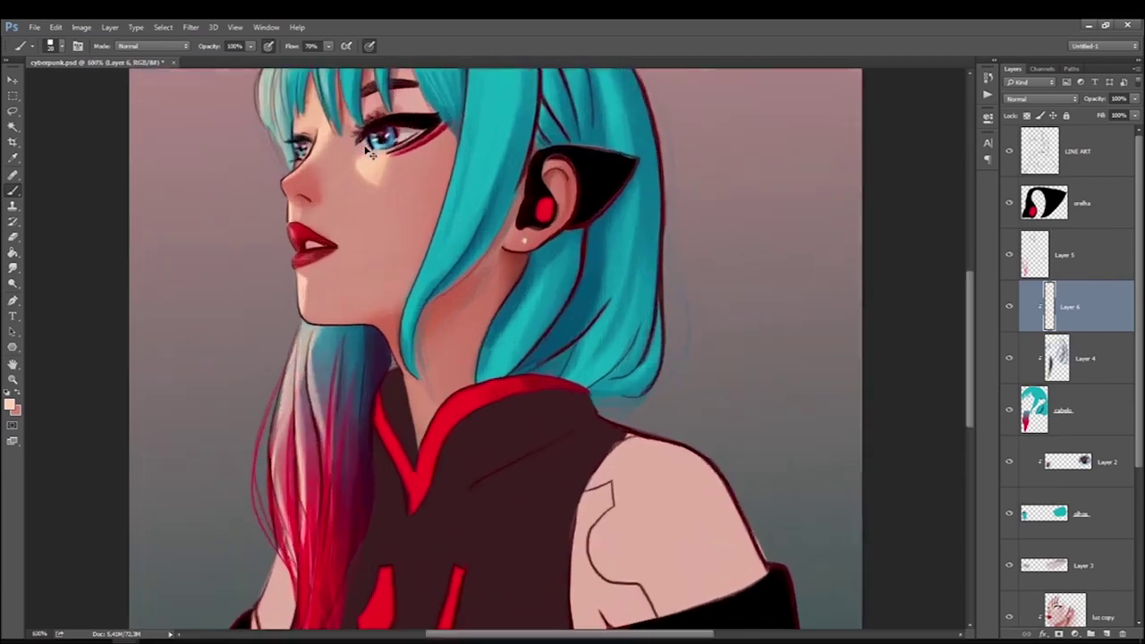
scroll(537, 268, up, 3)
mouse_move(535, 122)
mouse_down()
mouse_move(543, 335)
mouse_move(487, 482)
mouse_up()
mouse_move(613, 451)
mouse_down()
mouse_move(570, 540)
mouse_move(576, 520)
mouse_up()
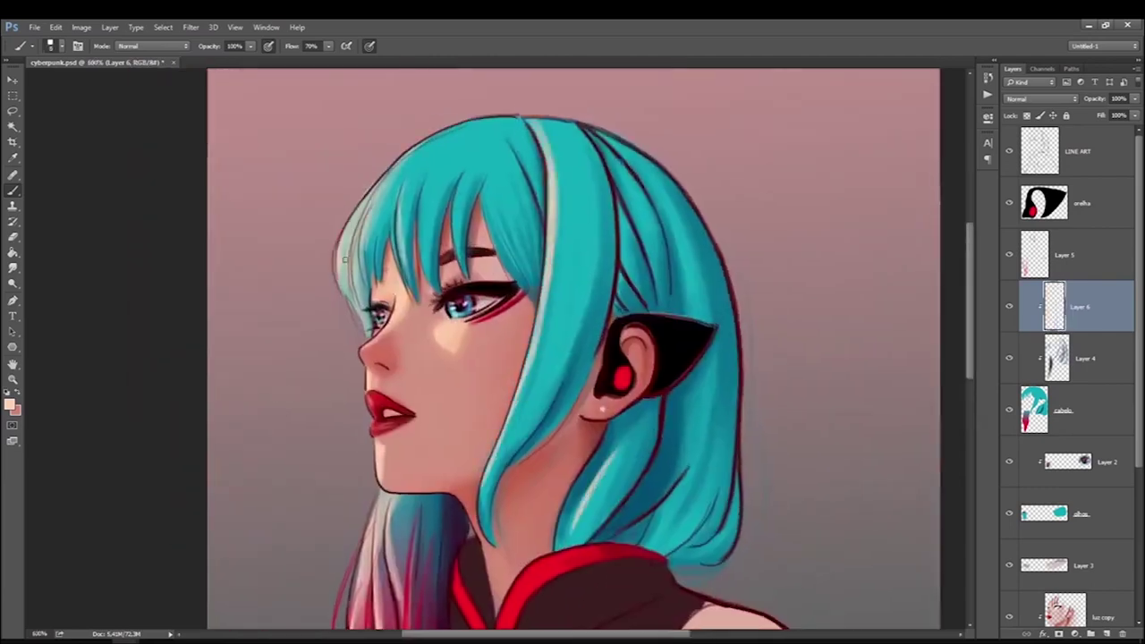
Add several thin peach highlight strands across the bangs.
drag(408, 229, 400, 300)
drag(428, 206, 419, 279)
drag(437, 233, 422, 291)
mouse_move(463, 206)
mouse_down()
mouse_move(453, 265)
mouse_move(508, 268)
mouse_up()
drag(367, 240, 365, 272)
mouse_move(381, 204)
mouse_down()
mouse_move(366, 295)
mouse_move(377, 282)
mouse_up()
drag(422, 188, 418, 268)
drag(418, 207, 430, 272)
drag(458, 222, 456, 243)
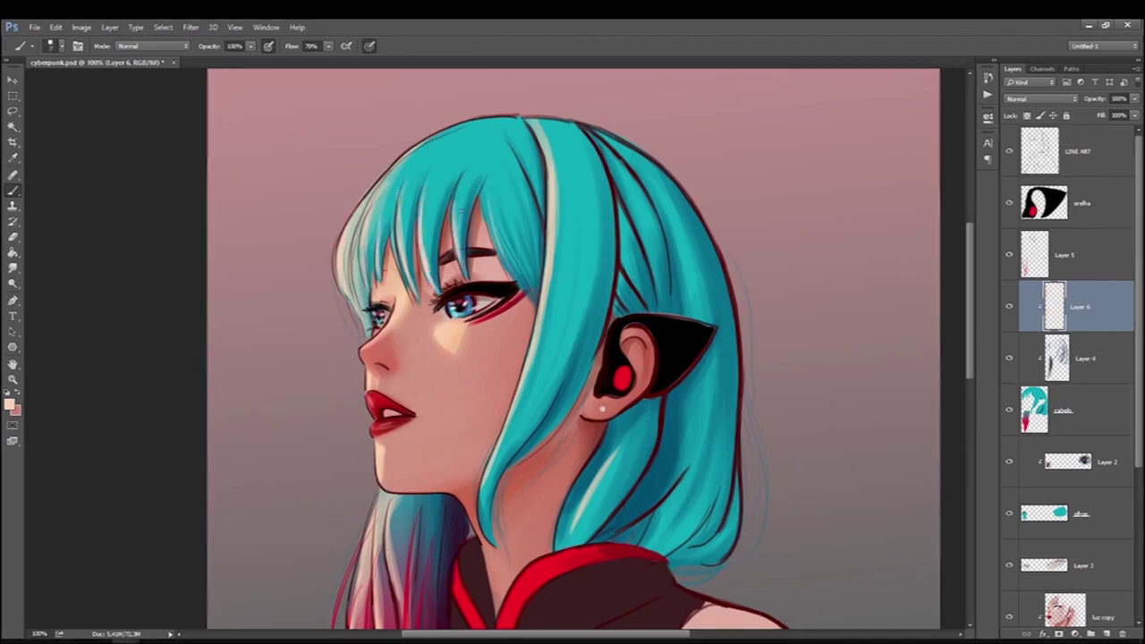
Choose a peach skin tone and move Layer 7 below Layer 5.
click(11, 404)
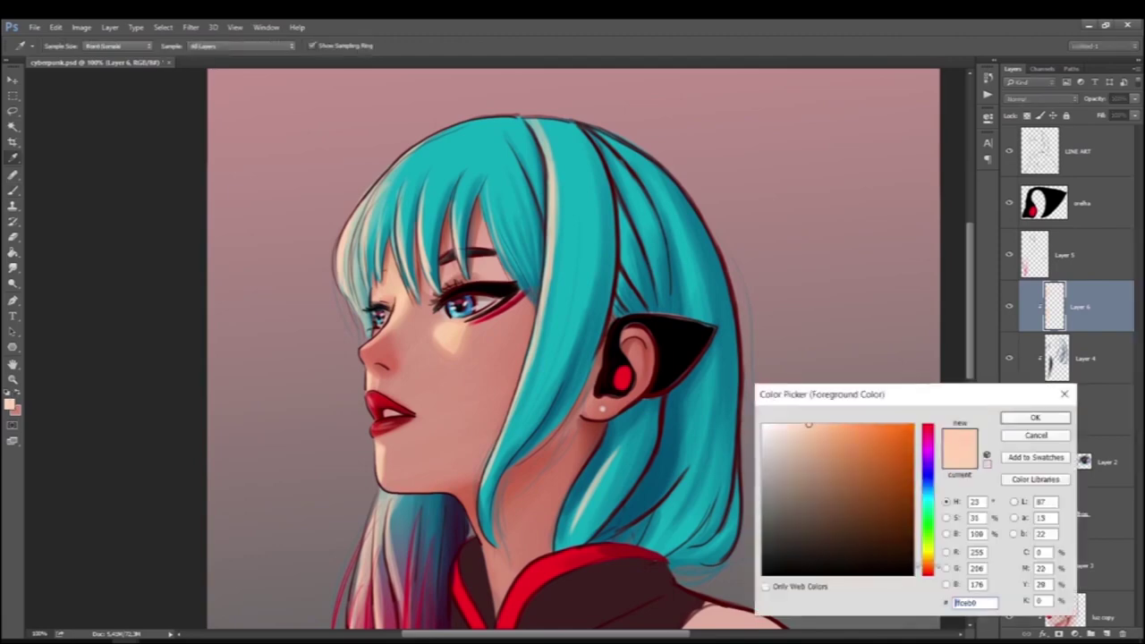
click(1035, 418)
click(1070, 257)
drag(1041, 256, 1040, 327)
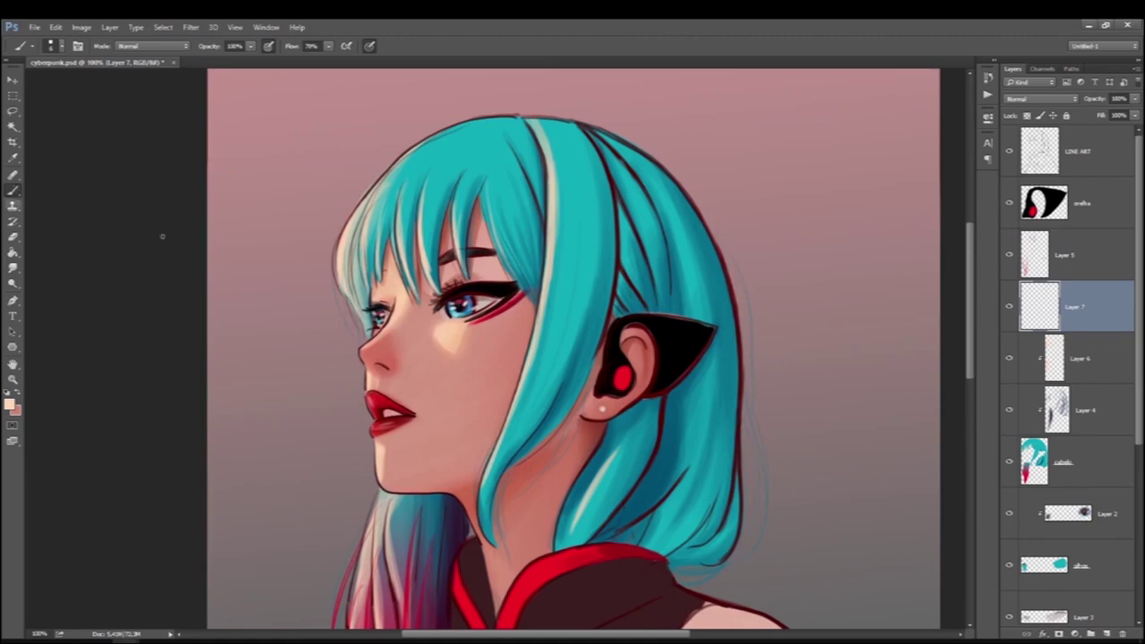
Paint a soft pale stroke beside the face at 54% opacity and clip Layer 7.
right_click(442, 333)
drag(233, 64, 233, 63)
drag(349, 269, 335, 309)
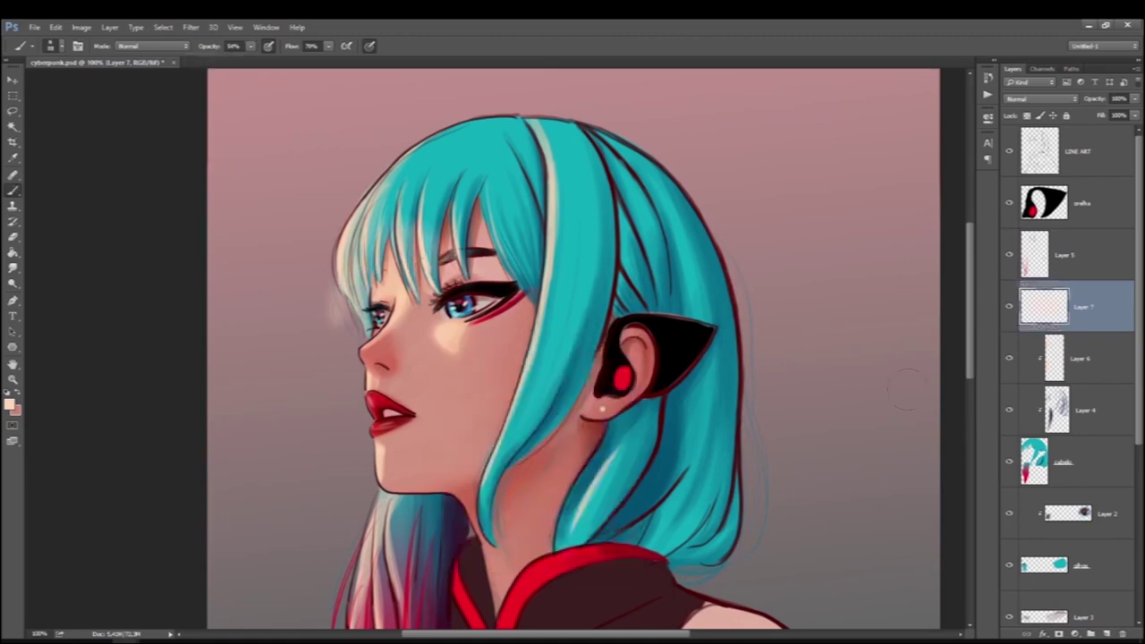
alt+click(1087, 329)
With a soft brush, lighten the cheek and neck skin.
right_click(323, 307)
click(308, 285)
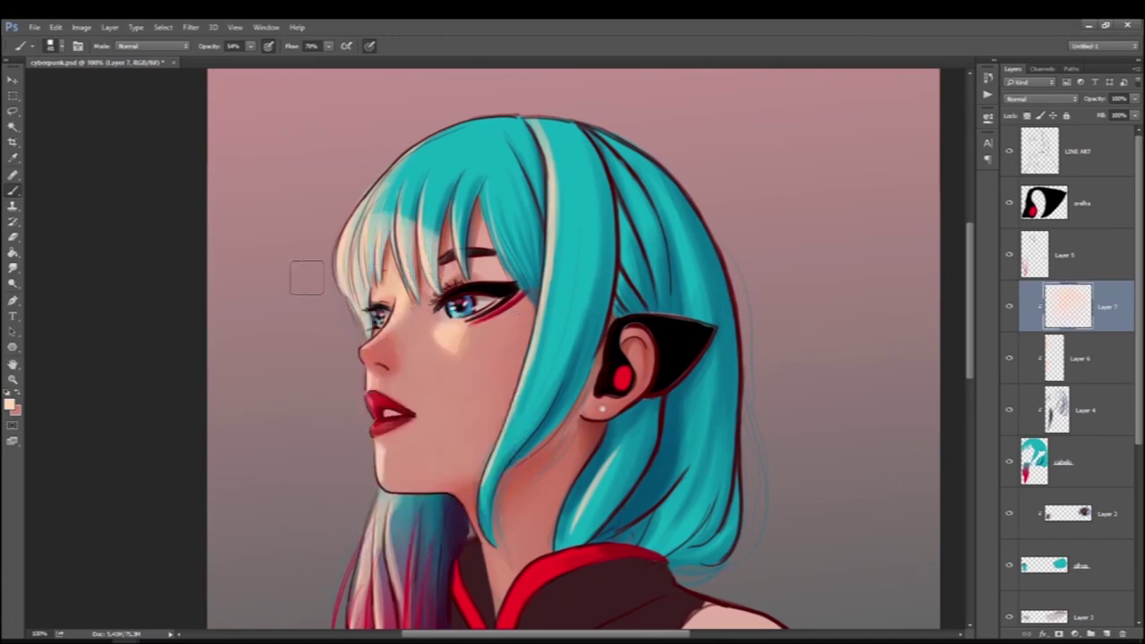
drag(488, 268, 536, 313)
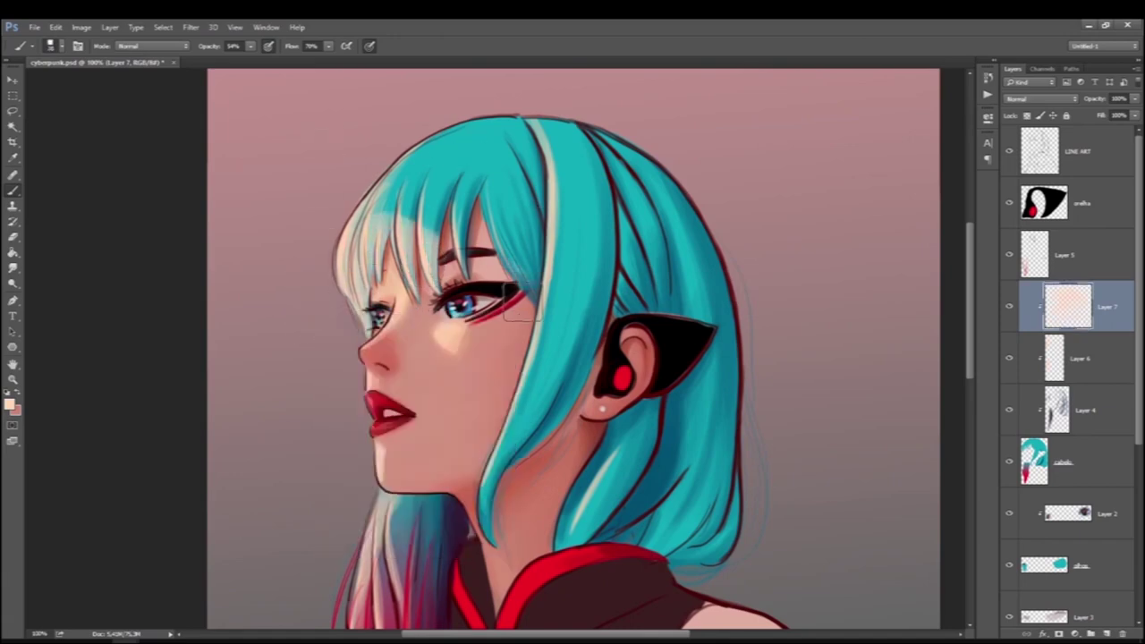
drag(523, 396, 501, 536)
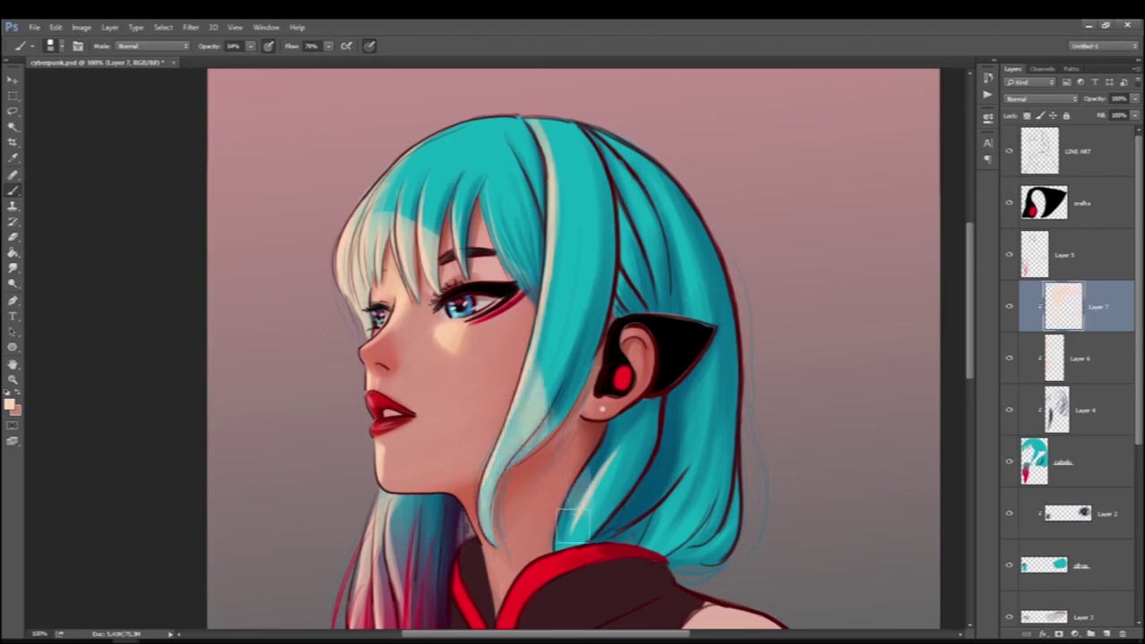
key(ctrl+0)
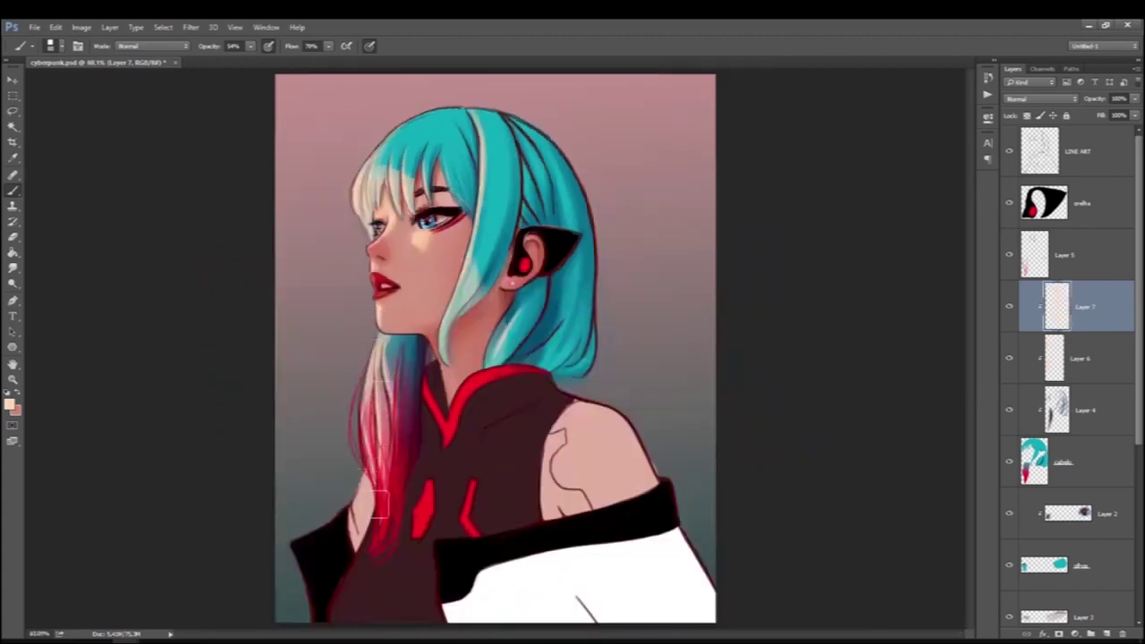
Lasso the hair strand beside the eye and smudge it.
click(13, 111)
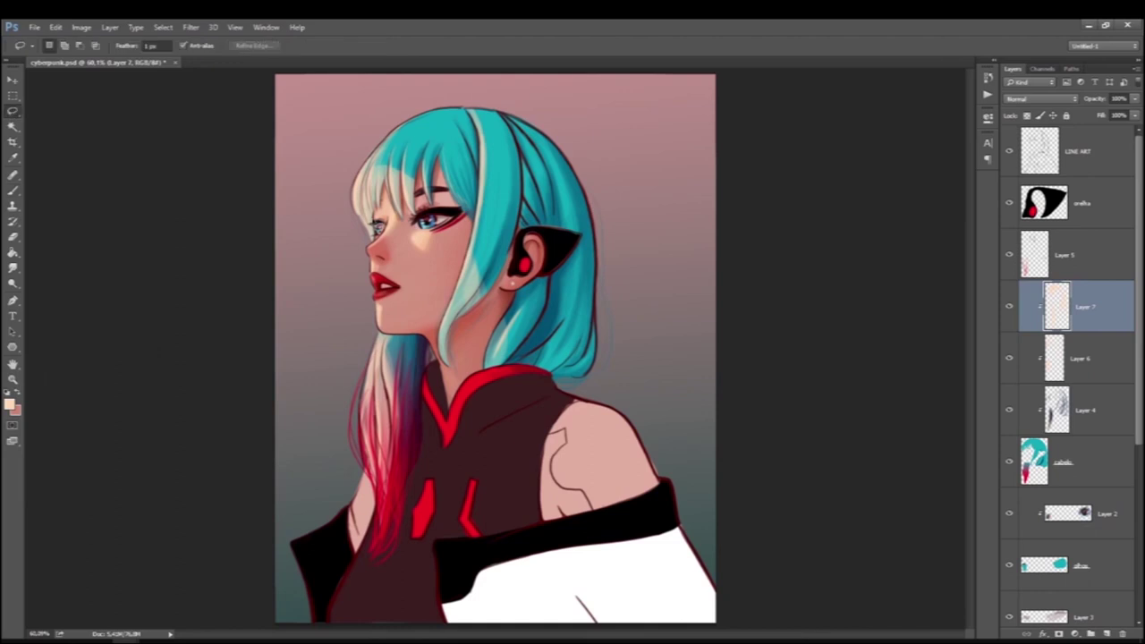
drag(375, 179, 374, 247)
key(r)
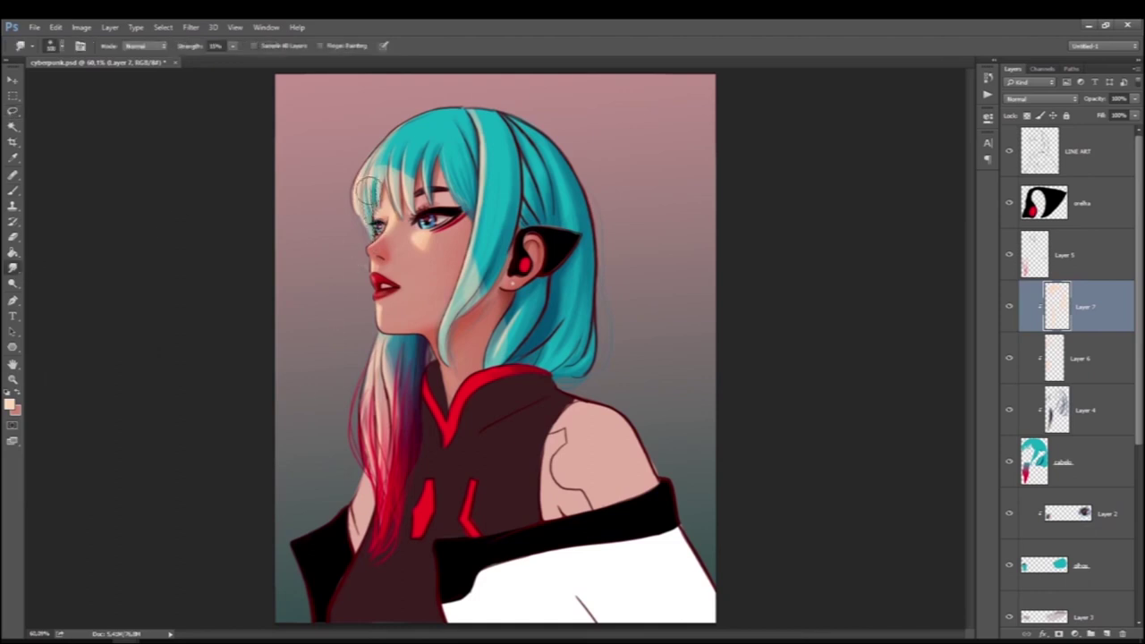
key(b)
right_click(333, 386)
key(Escape)
Add Layer 8 and paint soft teal shading over the hair and shoulder.
click(1107, 633)
key(bracketright)
key(bracketright)
key(bracketright)
drag(376, 134, 429, 170)
key(bracketleft)
key(bracketleft)
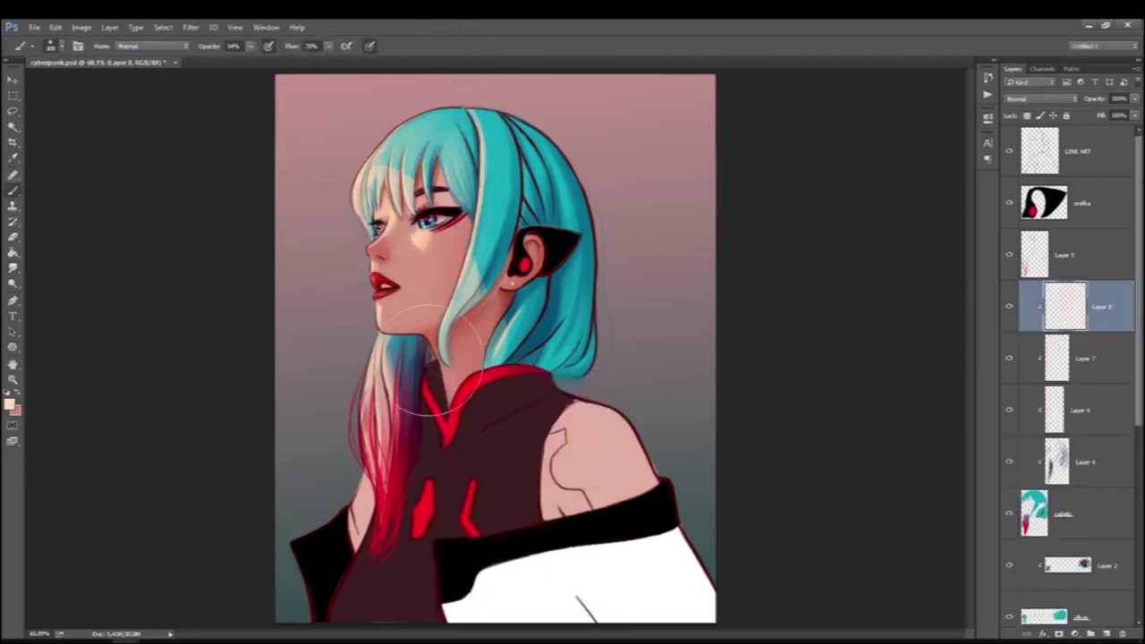
click(11, 404)
click(595, 263)
key(Return)
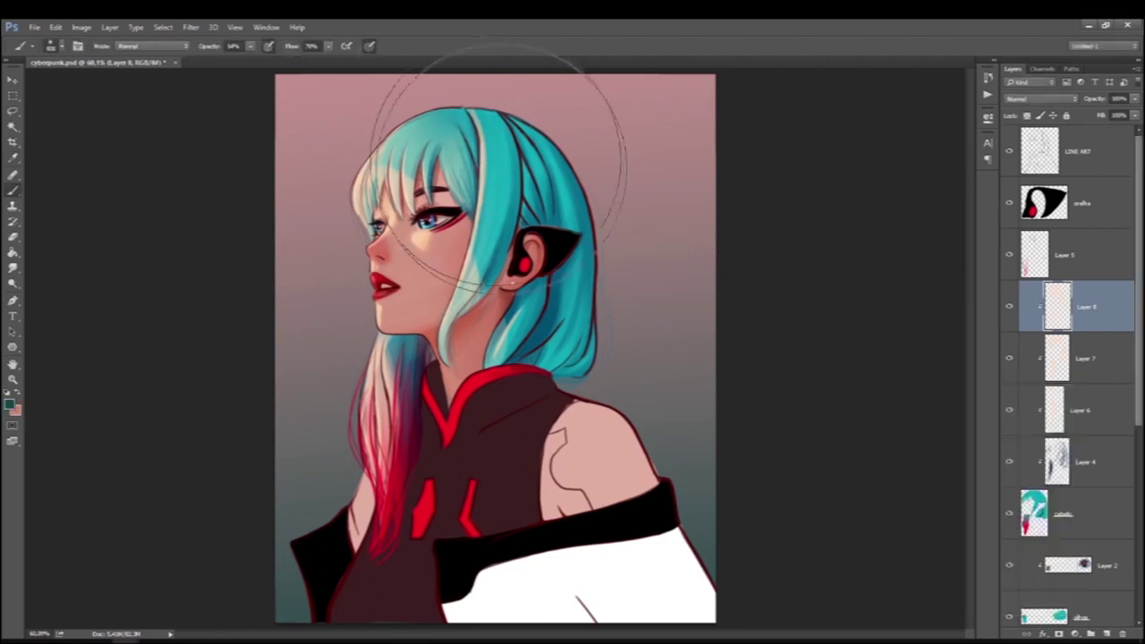
click(11, 405)
key(Return)
drag(525, 179, 591, 304)
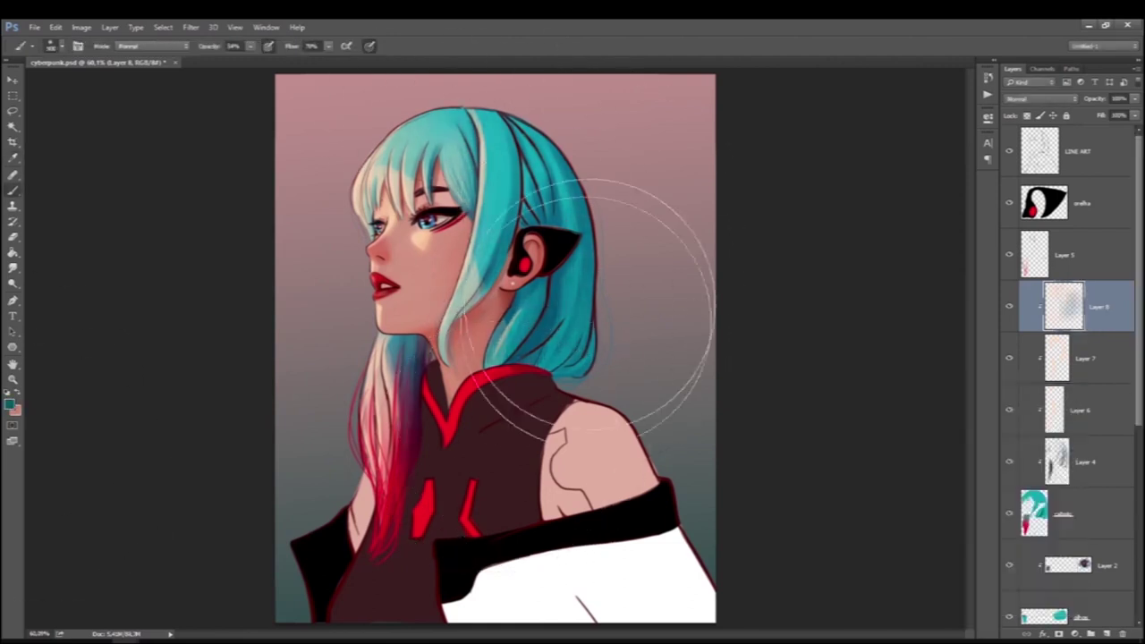
key(bracketleft)
key(bracketleft)
key(bracketleft)
key(bracketleft)
key(bracketleft)
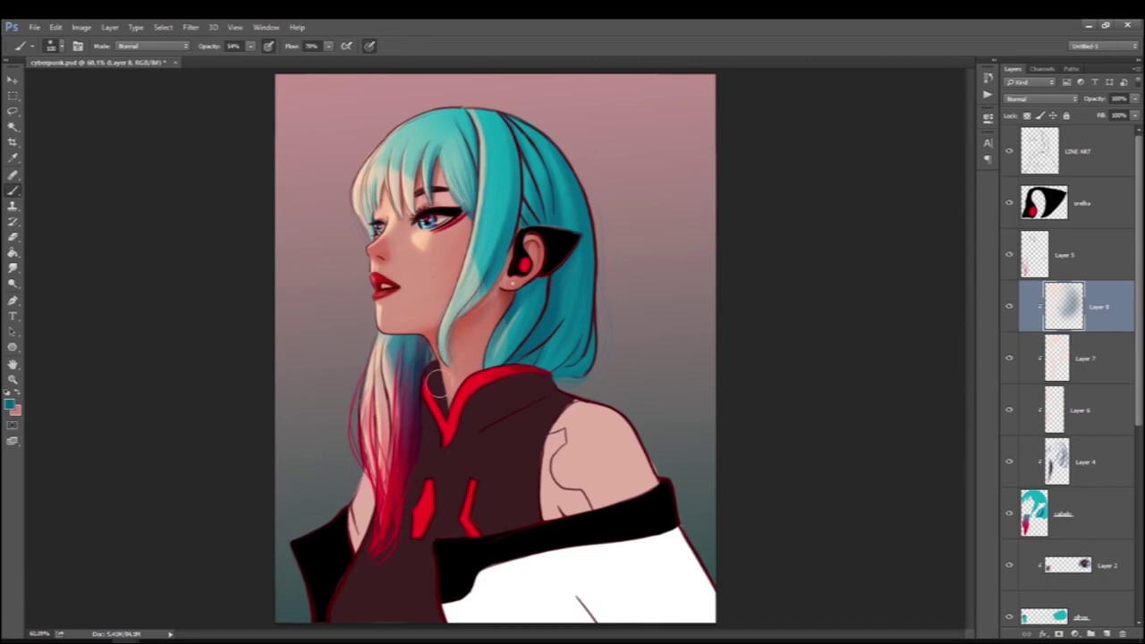
Choose a dark colour, then add, reposition and delete a spare Layer 9.
click(11, 404)
key(Return)
key(alt+bracketleft)
key(alt+bracketleft)
key(alt+bracketleft)
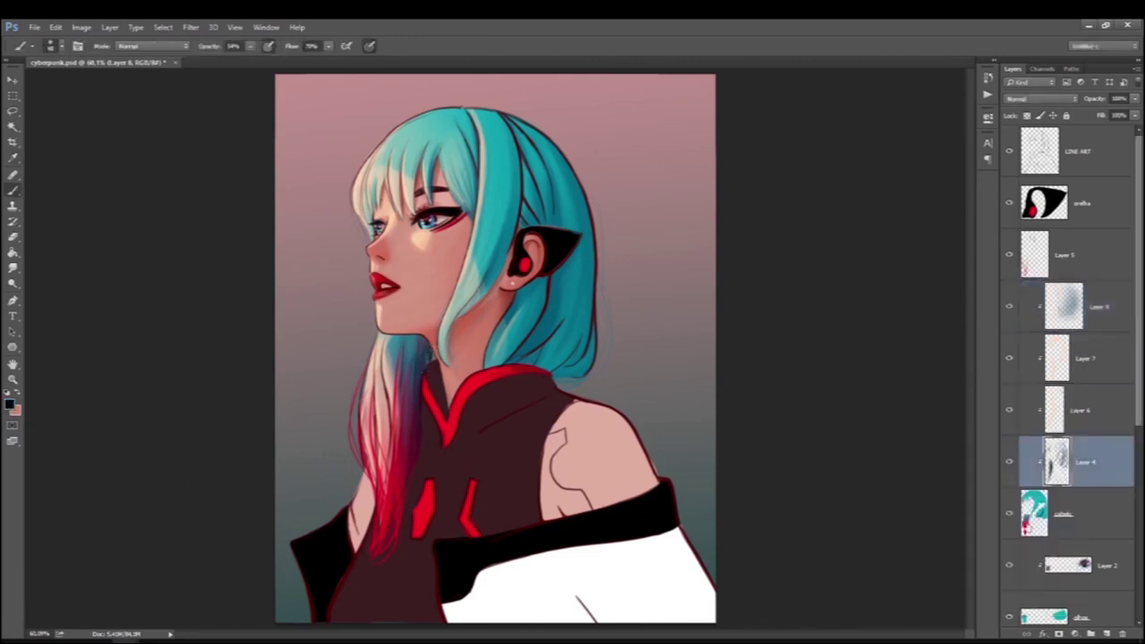
key(alt+bracketleft)
key(ctrl+shift+alt+n)
drag(1058, 514, 1038, 336)
key(Delete)
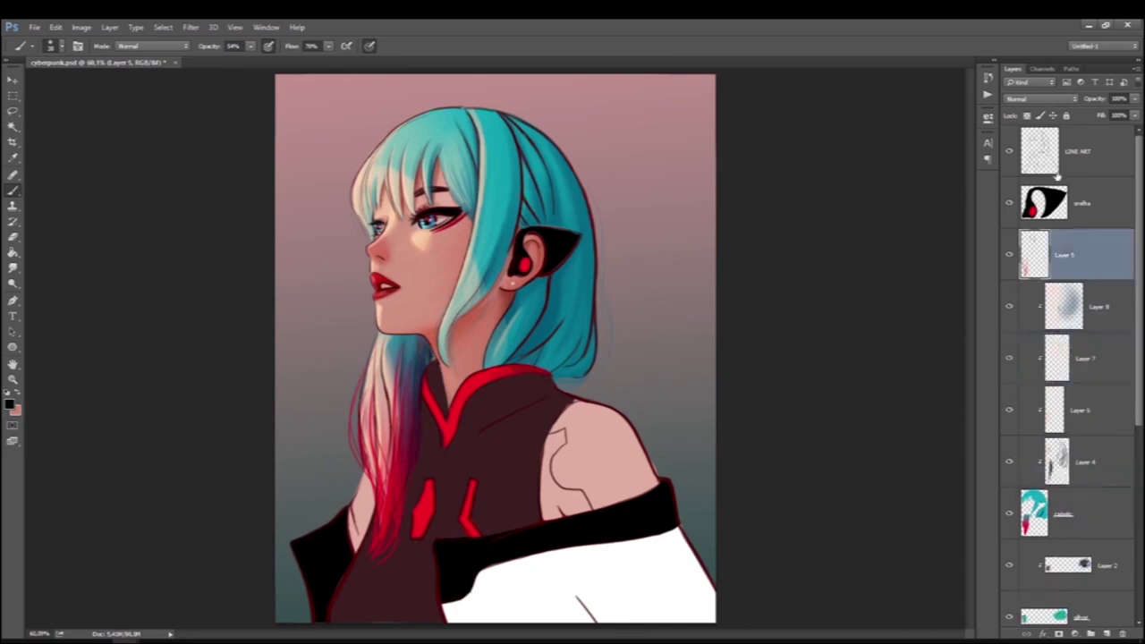
key(alt+bracketright)
key(alt+bracketright)
Select Layer 8 down to cabelo plus Layer 5 and merge them with Ctrl+E.
click(11, 406)
key(Return)
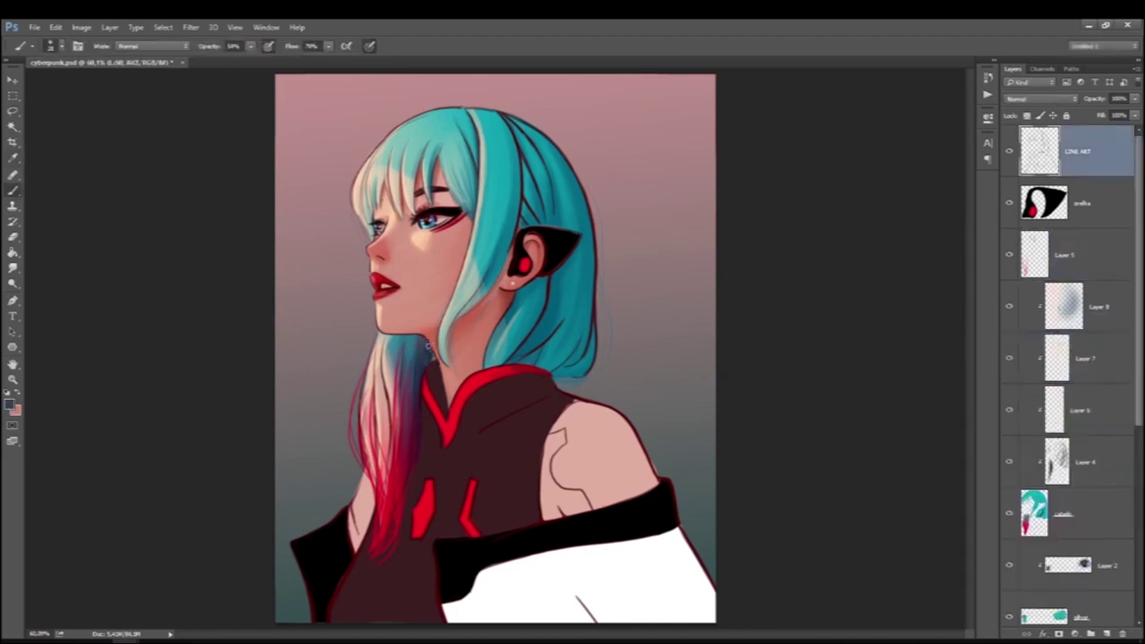
click(11, 407)
key(Return)
key(l)
click(1074, 307)
shift+click(1064, 490)
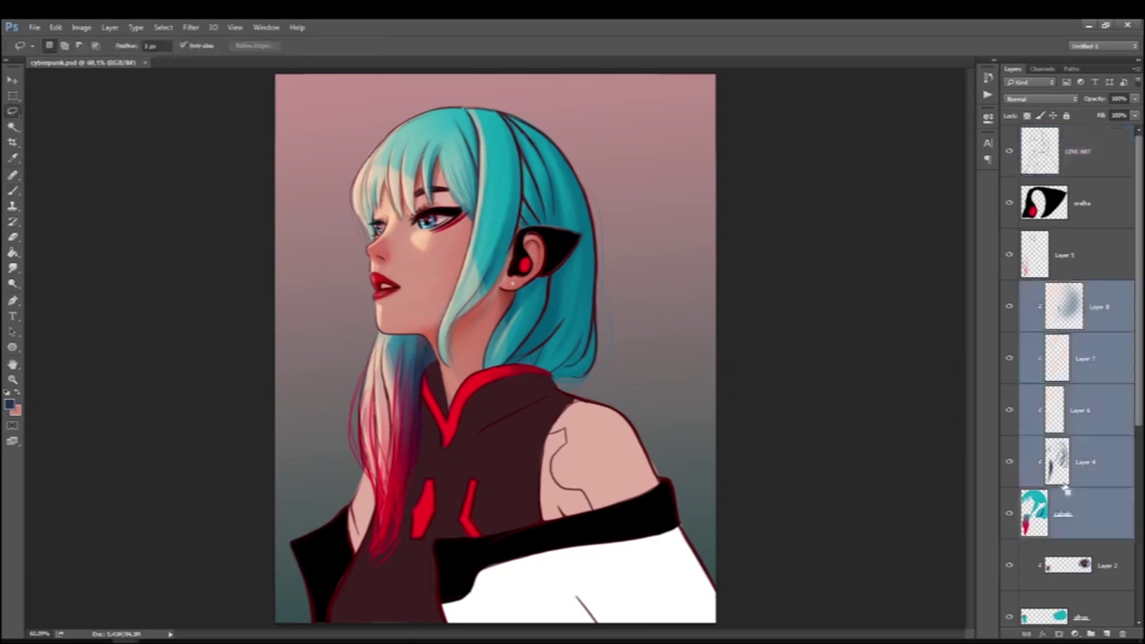
shift+click(1064, 255)
key(ctrl+e)
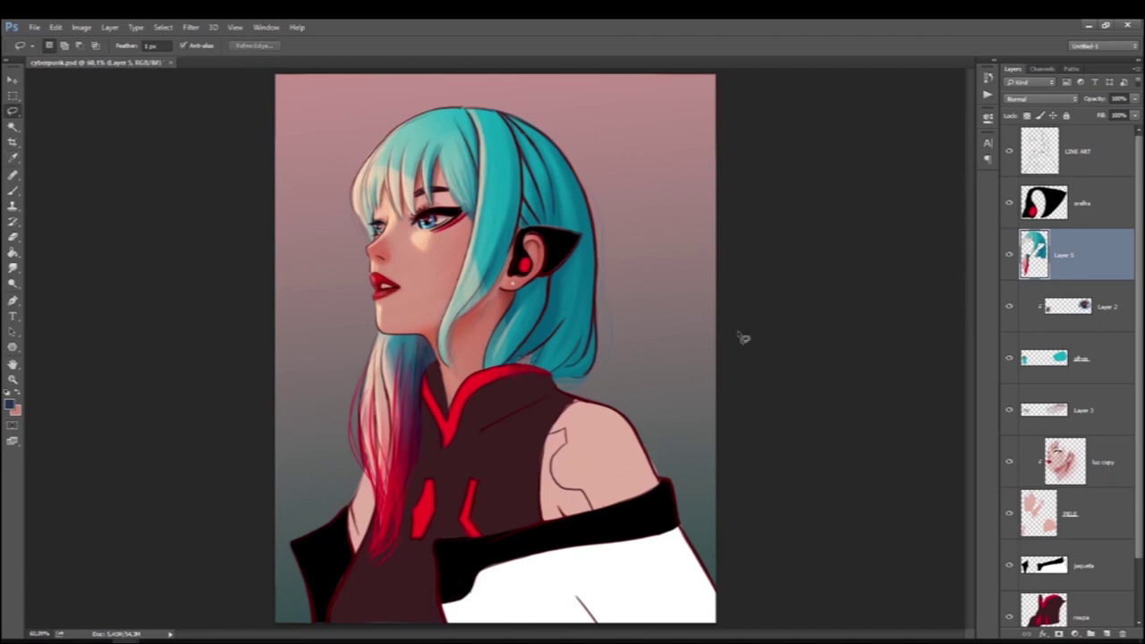
Paint teal over the hair strand near the collar on Layer 5.
key(b)
key(Escape)
key(alt+bracketright)
key(alt+bracketright)
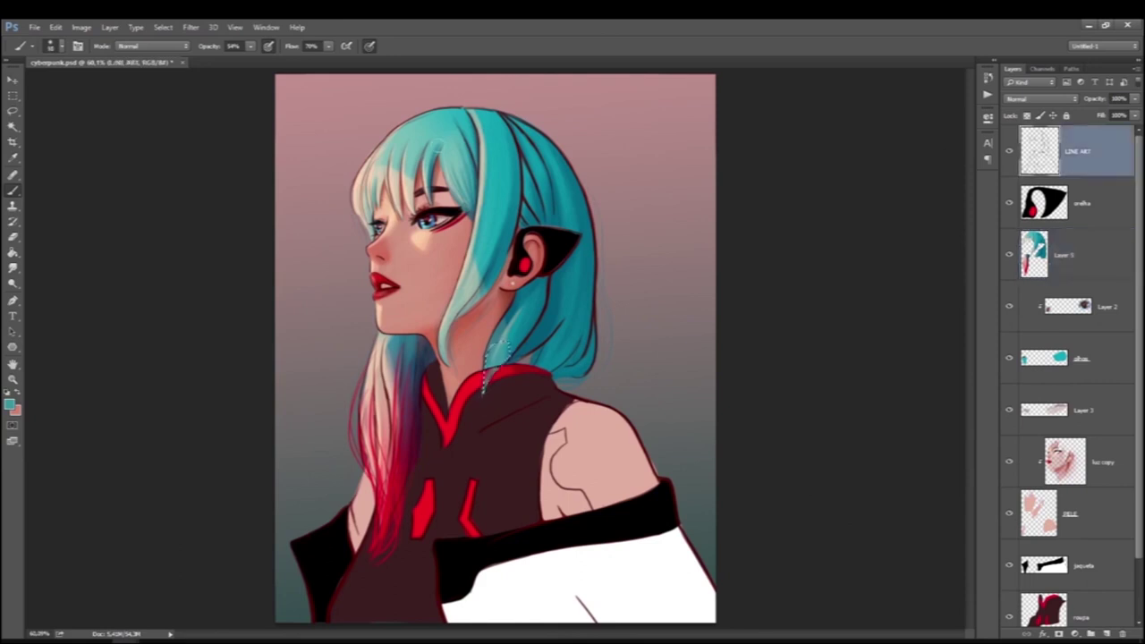
key(alt+bracketleft)
key(alt+bracketleft)
drag(491, 380, 487, 357)
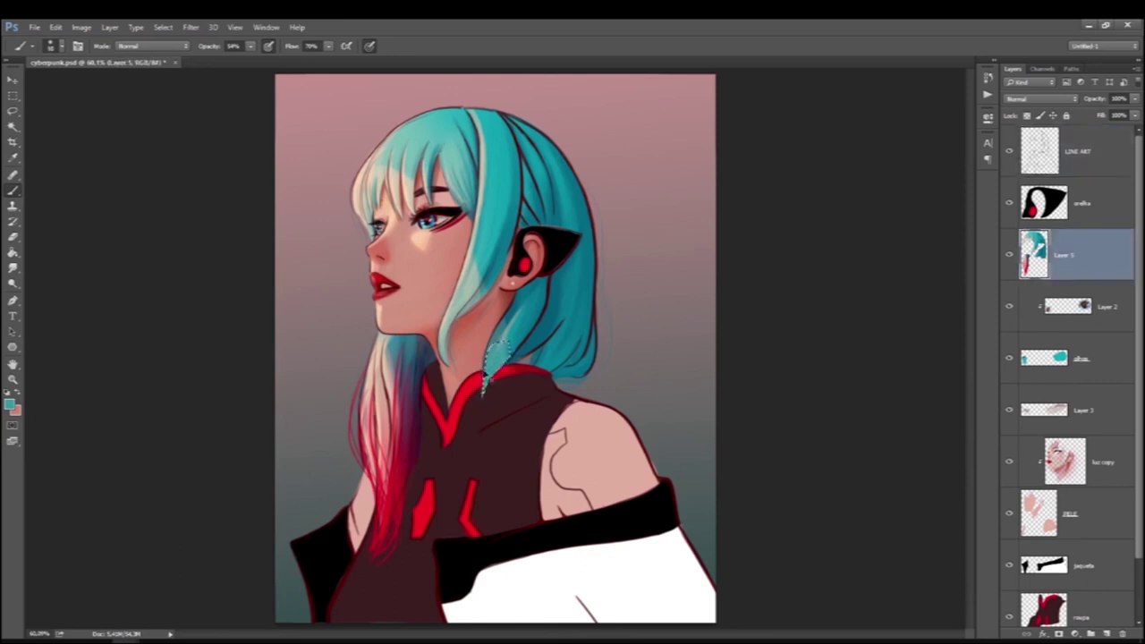
Check brush settings and switch between LINE ART and Layer 5, Lasso and Brush.
click(1080, 162)
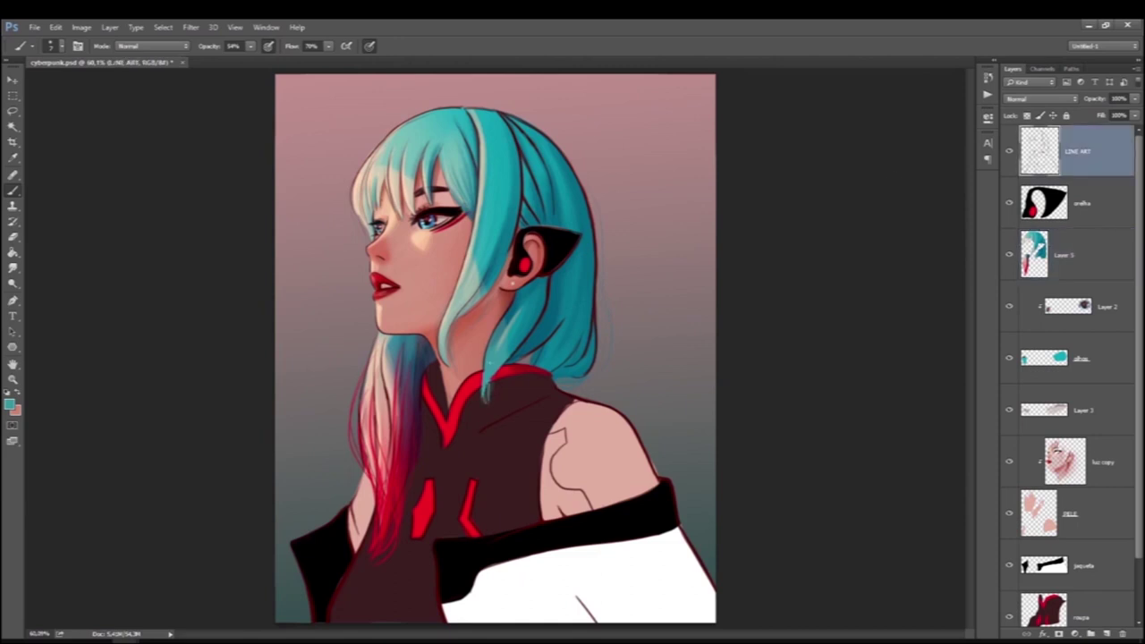
right_click(491, 385)
key(Escape)
key(l)
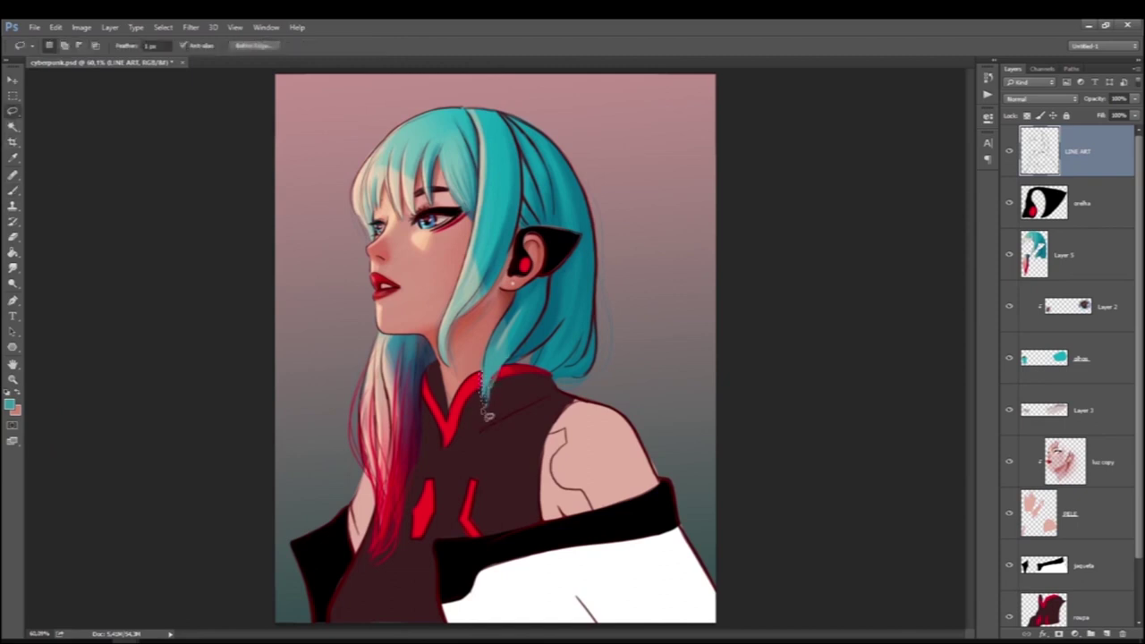
key(b)
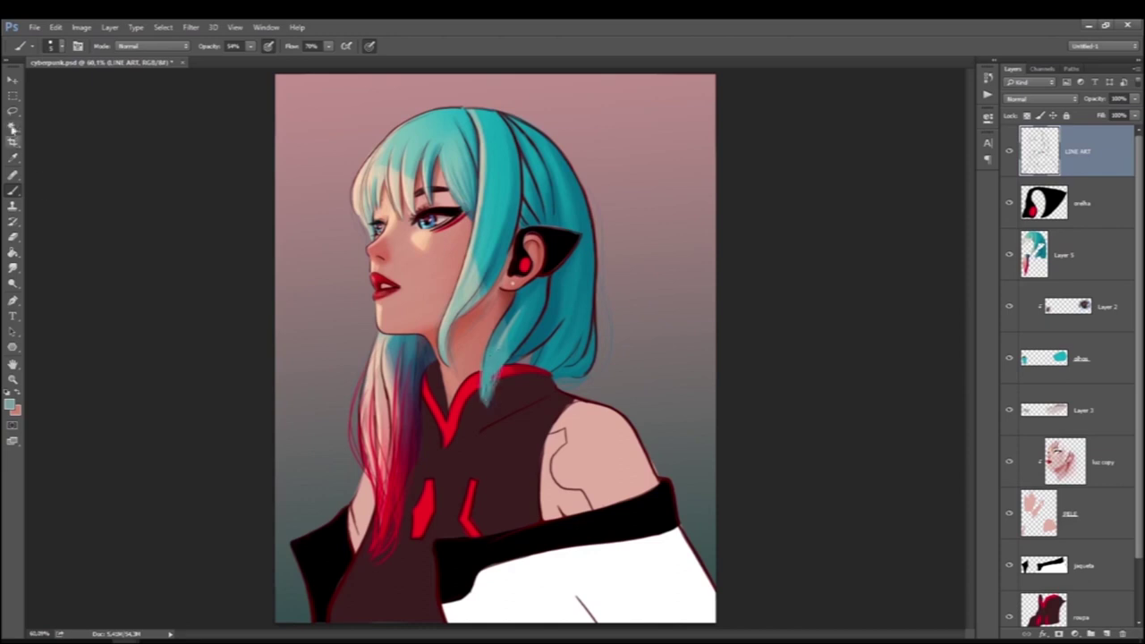
key(l)
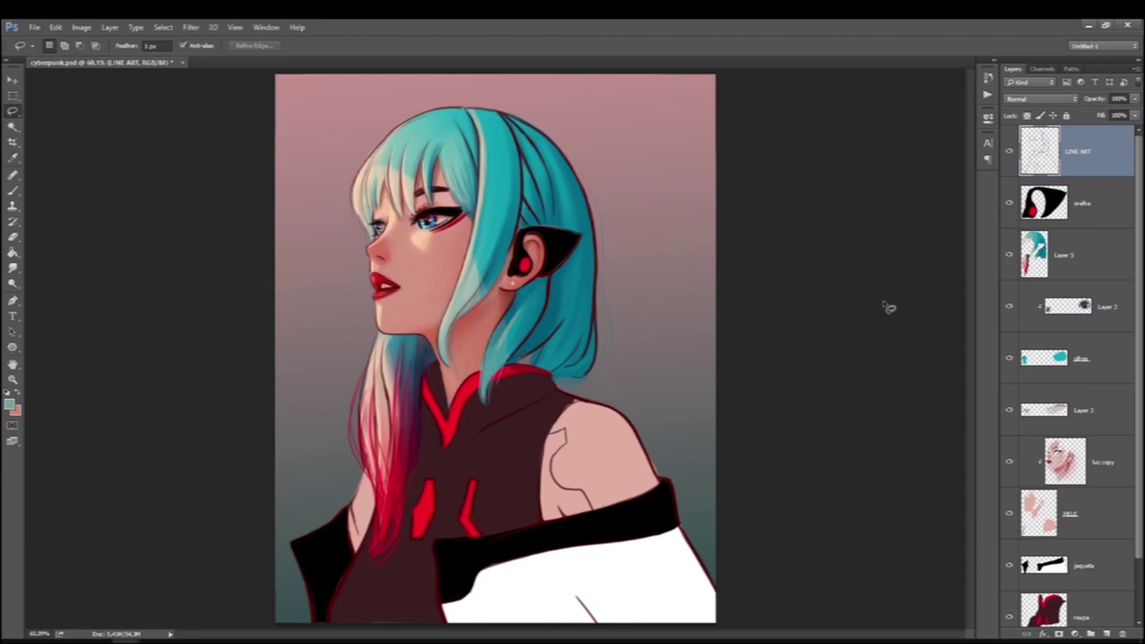
ctrl+click(509, 371)
key(b)
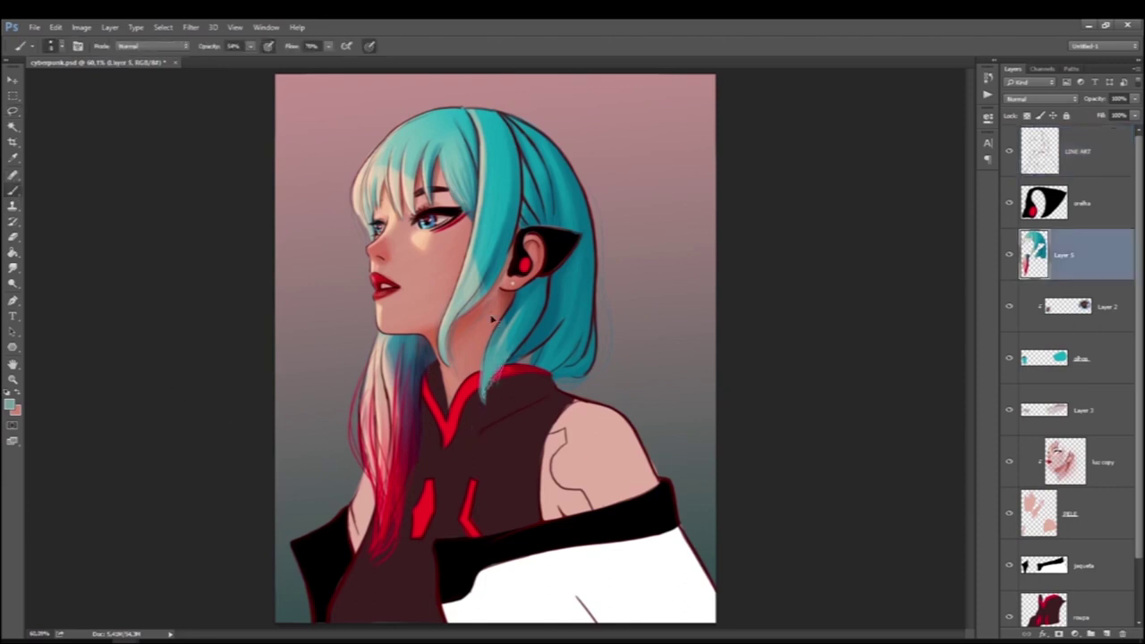
Set the foreground colour to a dark teal and return to Layer 5.
click(11, 404)
click(899, 511)
click(1032, 417)
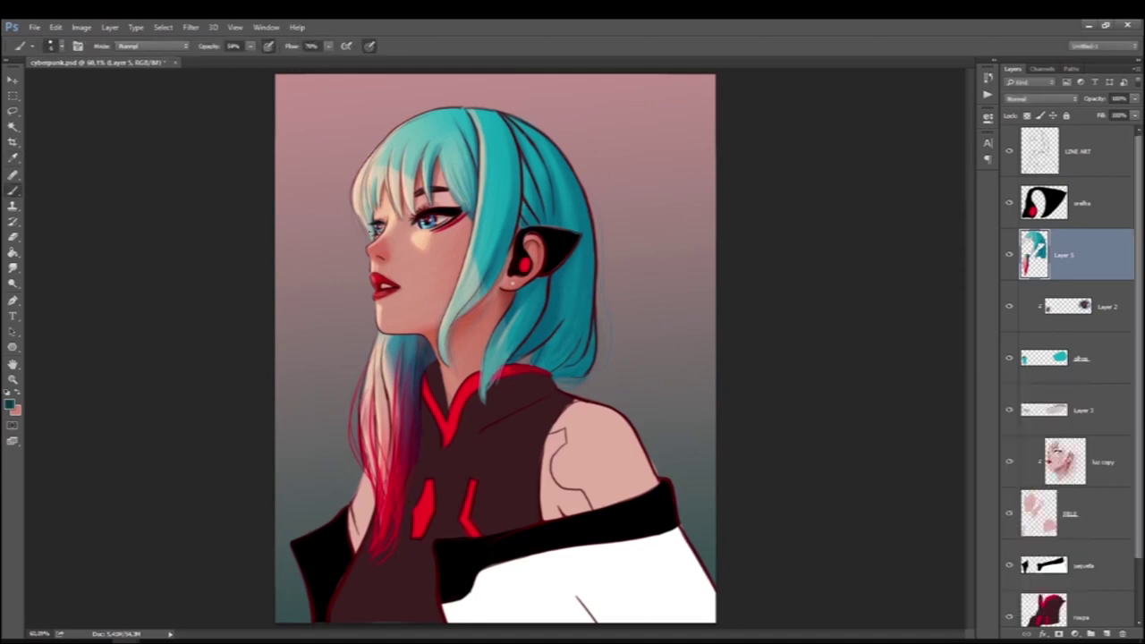
click(1077, 151)
key(l)
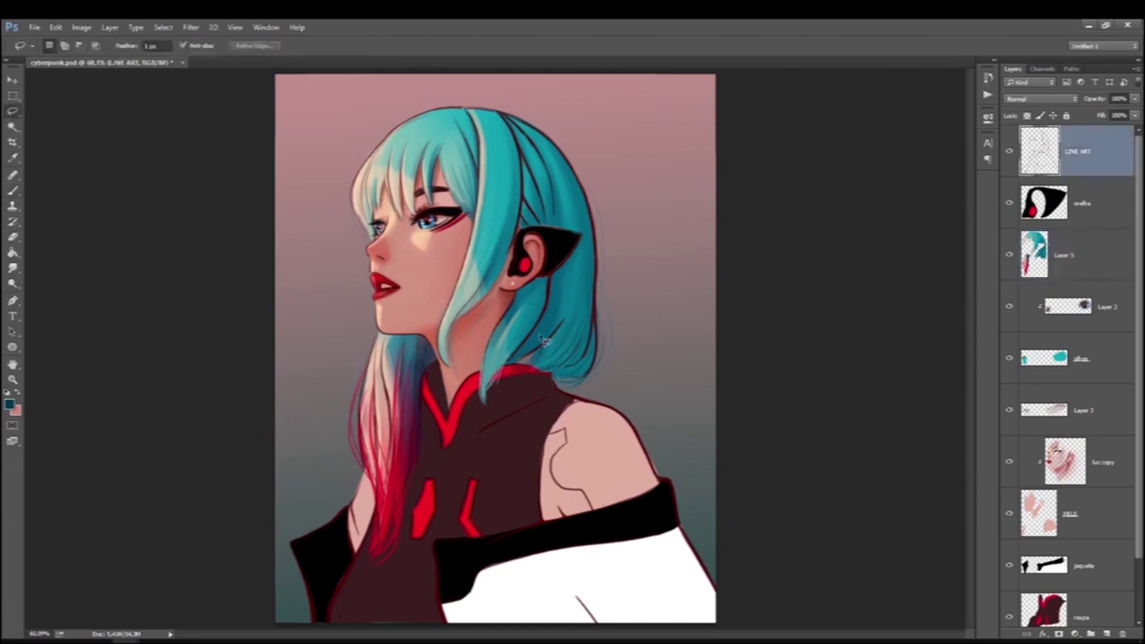
key(b)
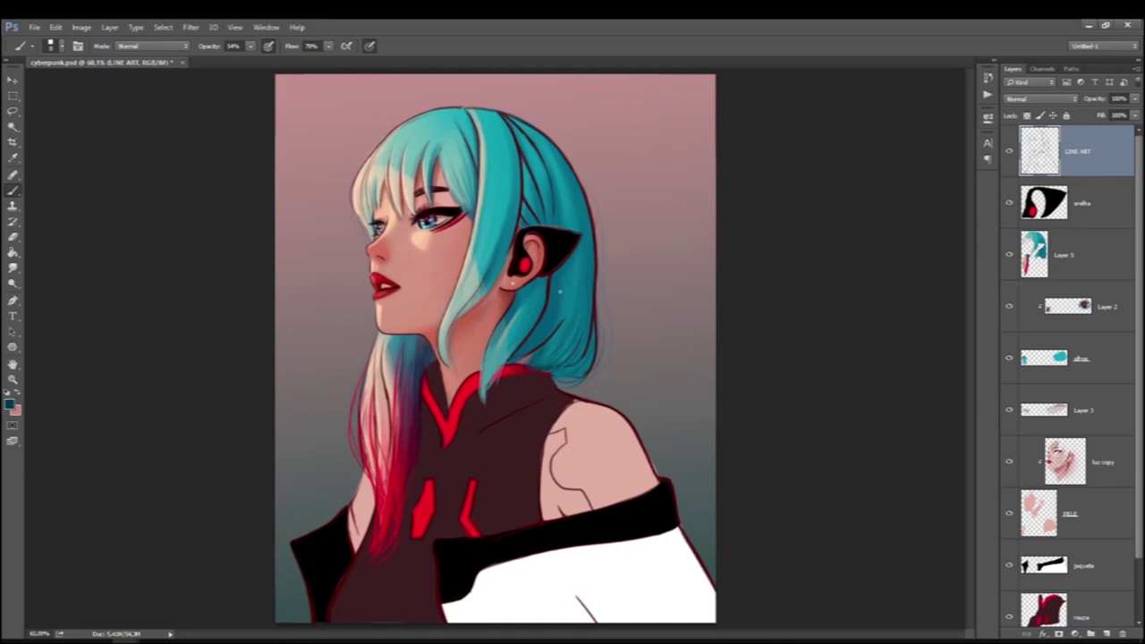
click(1089, 256)
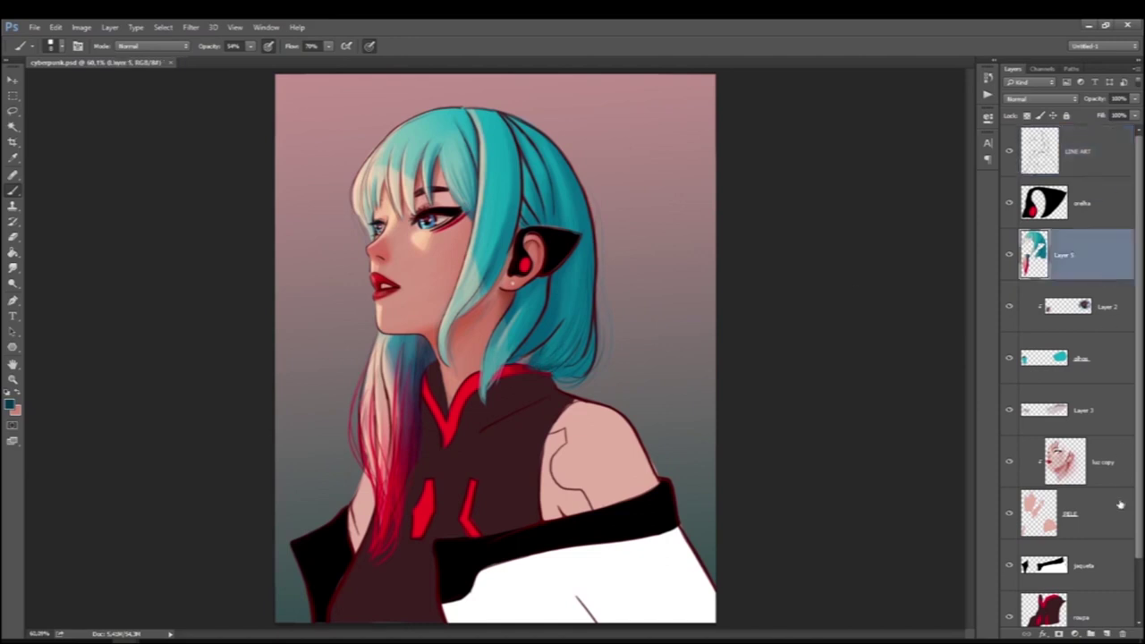
Preview a Hue/Saturation hue shift on the hair, cancel it, and select the roupa layer.
key(ctrl+u)
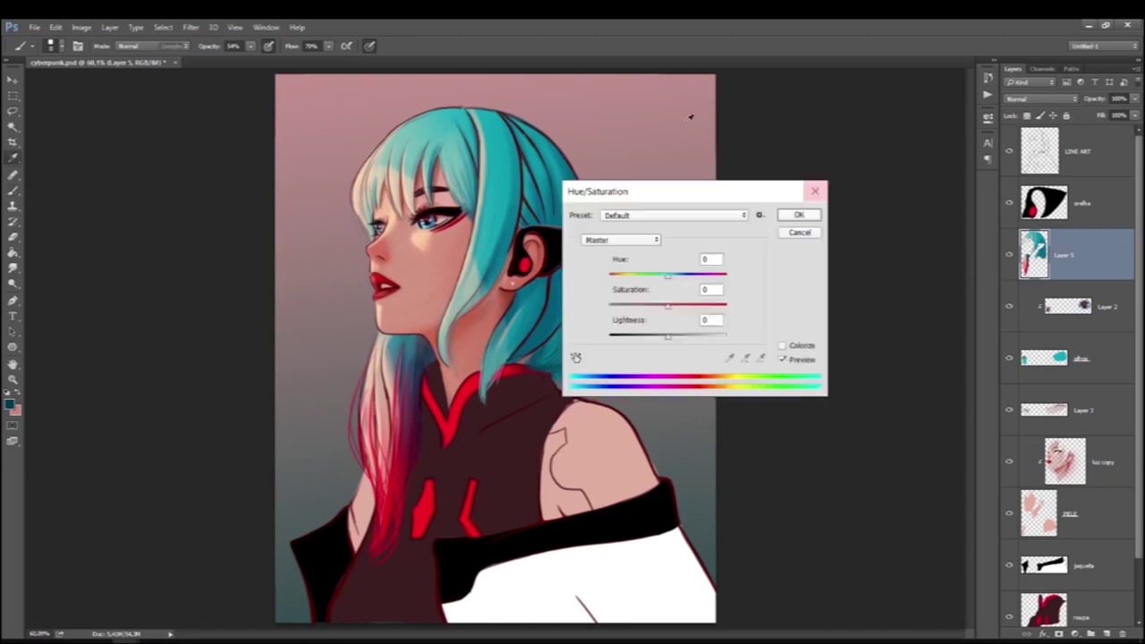
mouse_move(667, 274)
mouse_down()
mouse_move(724, 273)
mouse_move(608, 275)
mouse_up()
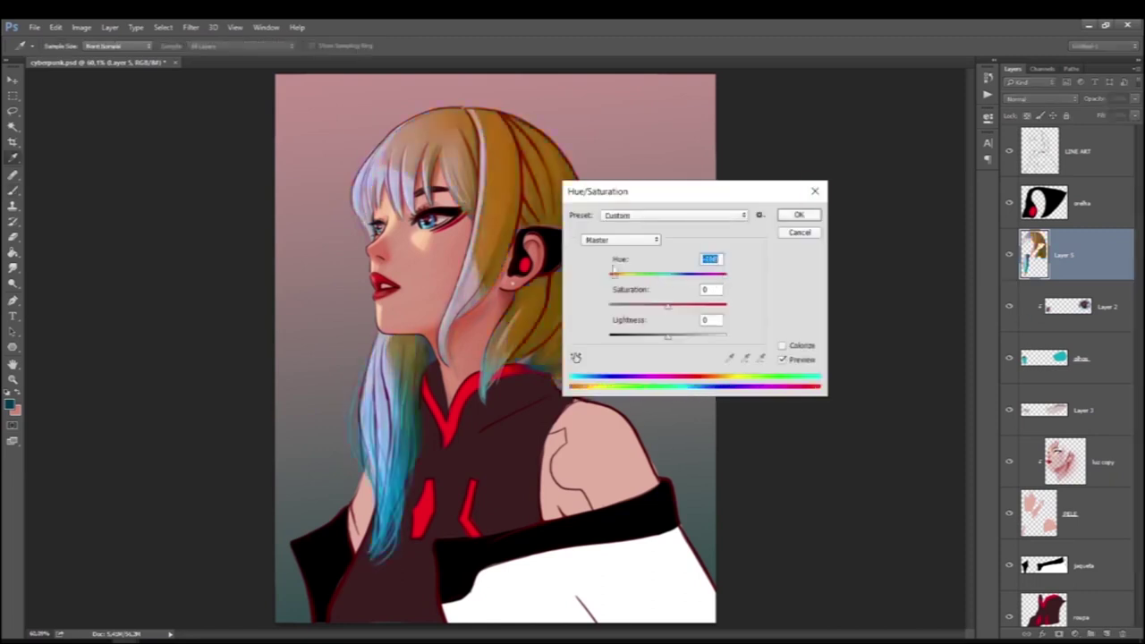
click(798, 232)
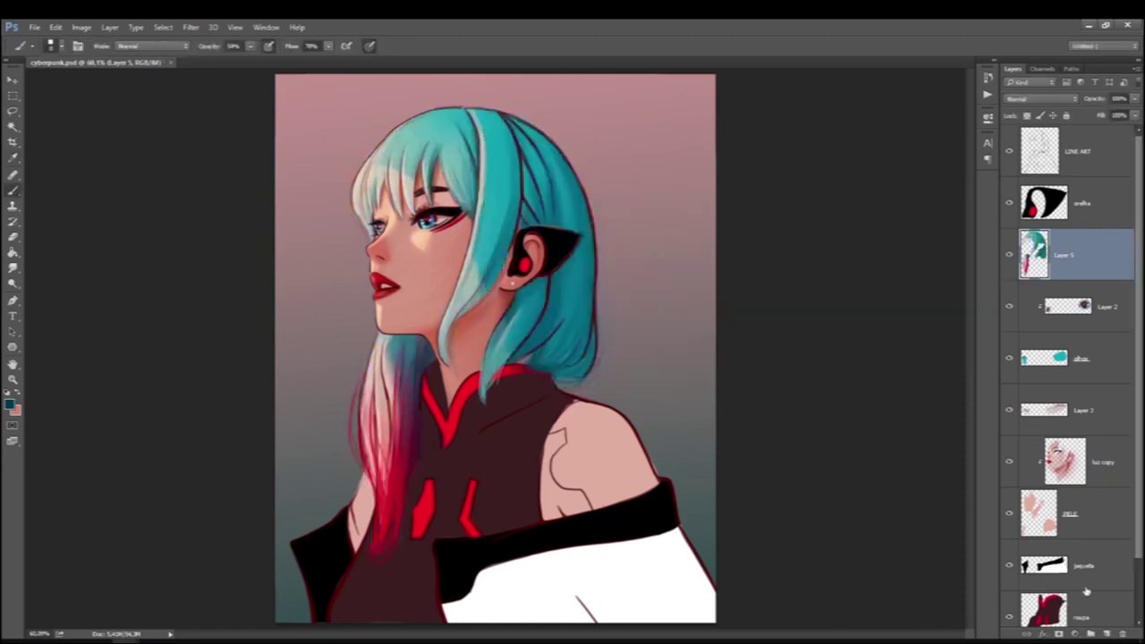
click(1042, 609)
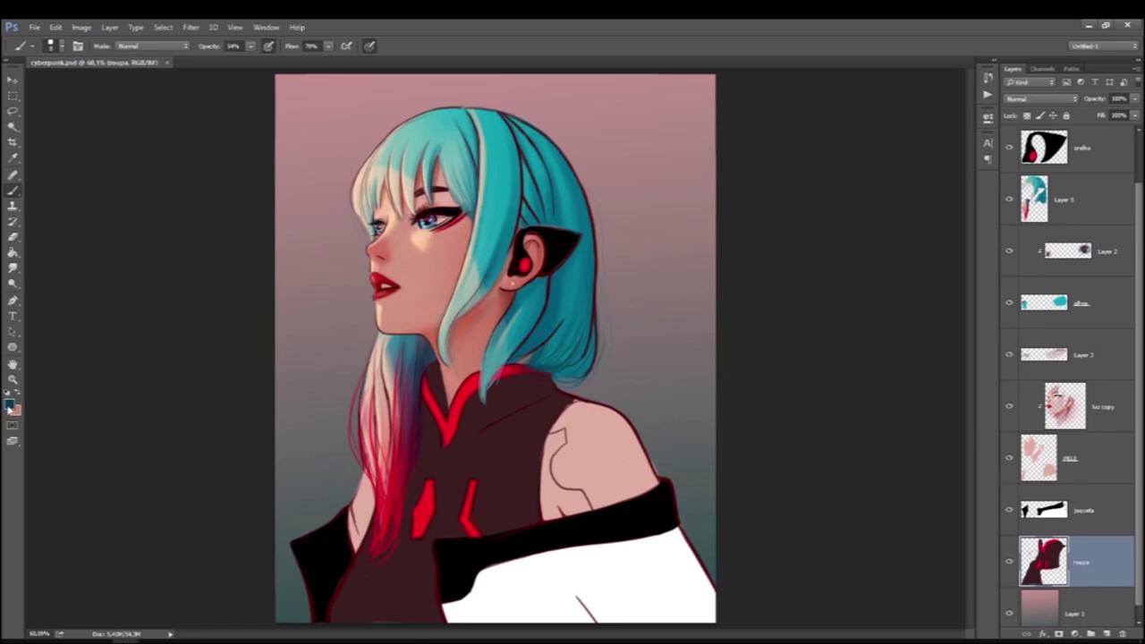
Clip Layer 6 to roupa and paint dark red shading strokes over the dark top.
click(11, 404)
click(851, 559)
key(Return)
alt+click(1038, 582)
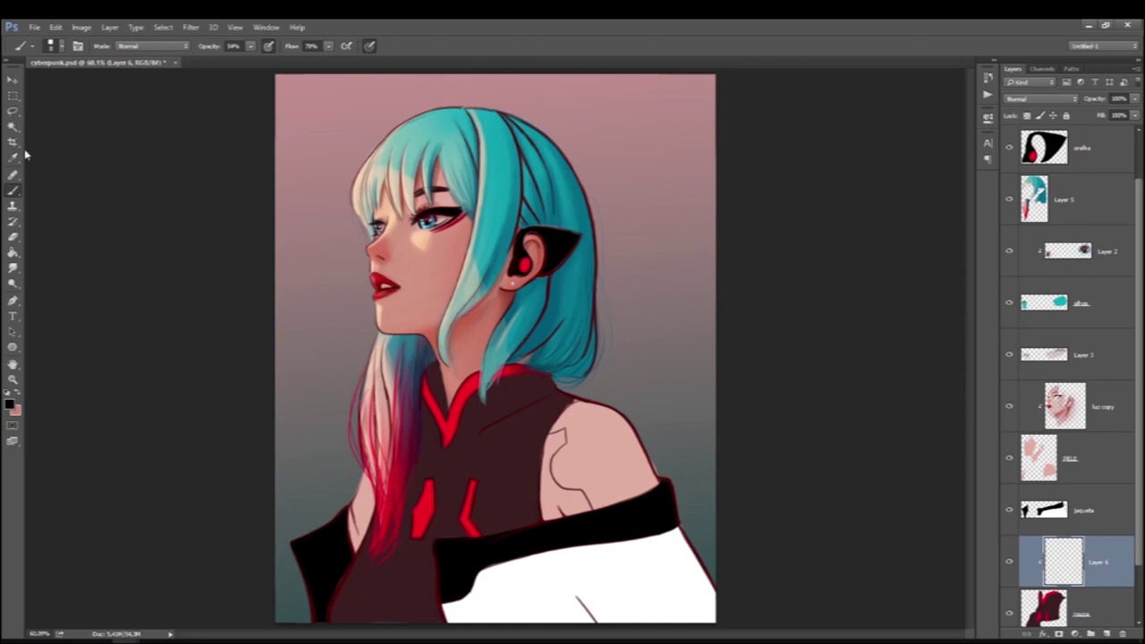
mouse_move(550, 395)
mouse_down()
mouse_move(542, 380)
mouse_move(477, 418)
mouse_move(543, 415)
mouse_move(542, 435)
mouse_move(534, 374)
mouse_move(503, 549)
mouse_move(481, 456)
mouse_up()
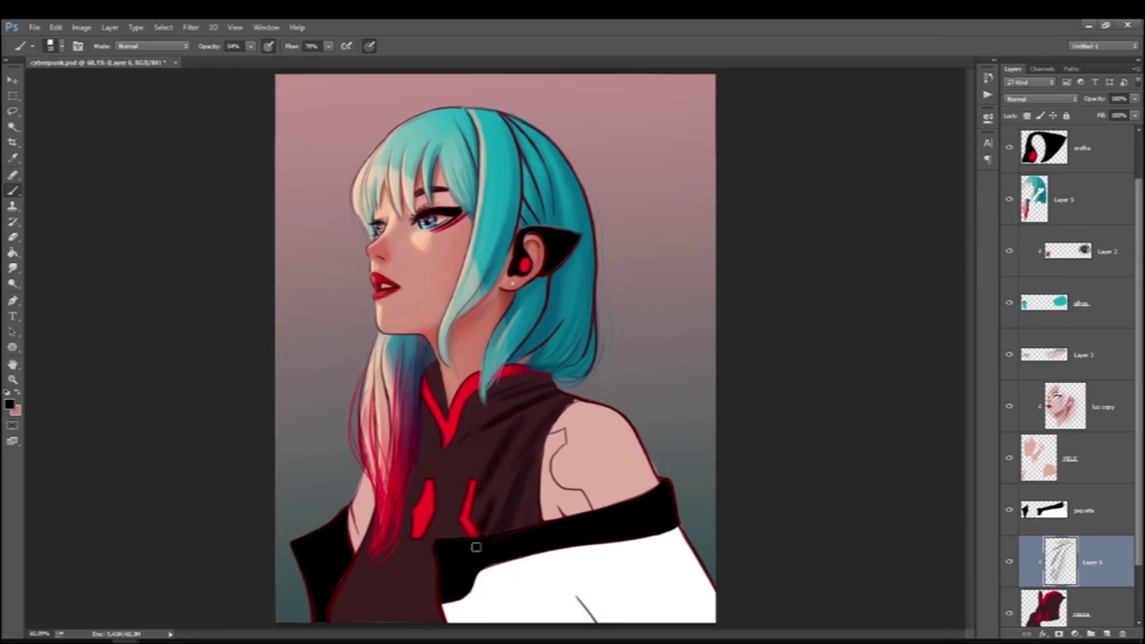
Pick a new colour, swap foreground and background, and paint dark strokes on the jacket.
key(l)
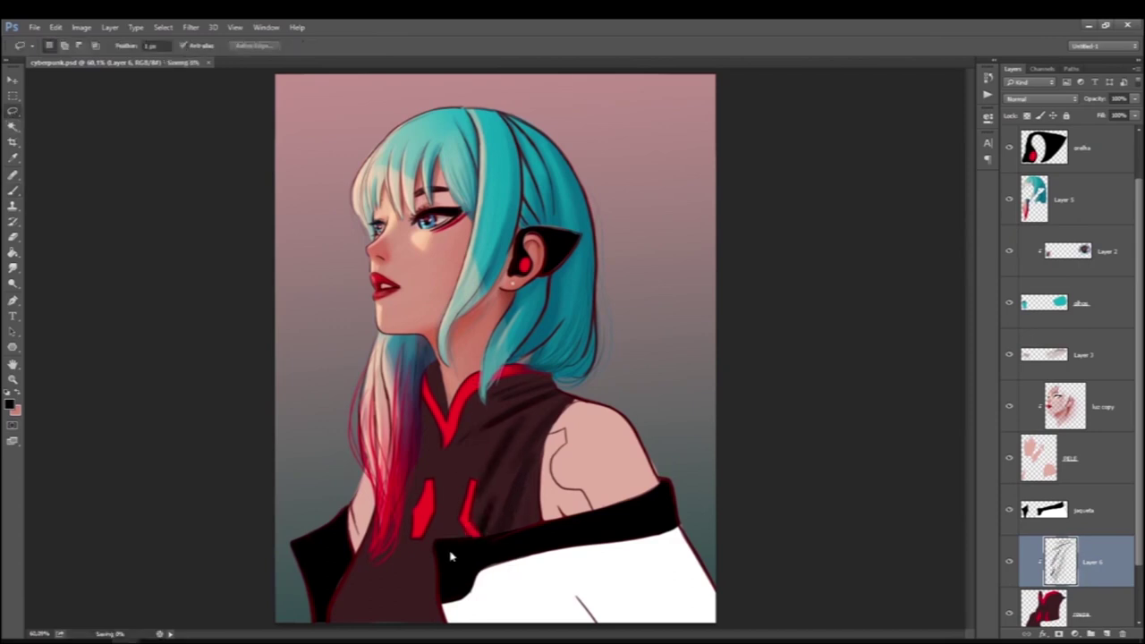
key(b)
click(9, 402)
key(Return)
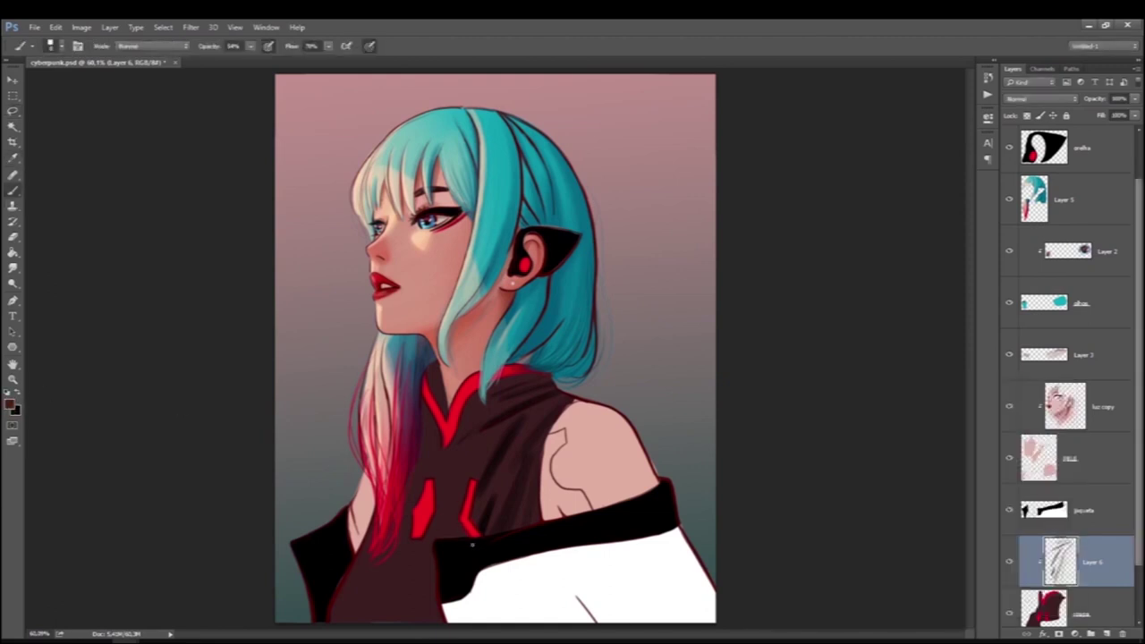
key(x)
drag(491, 410, 459, 452)
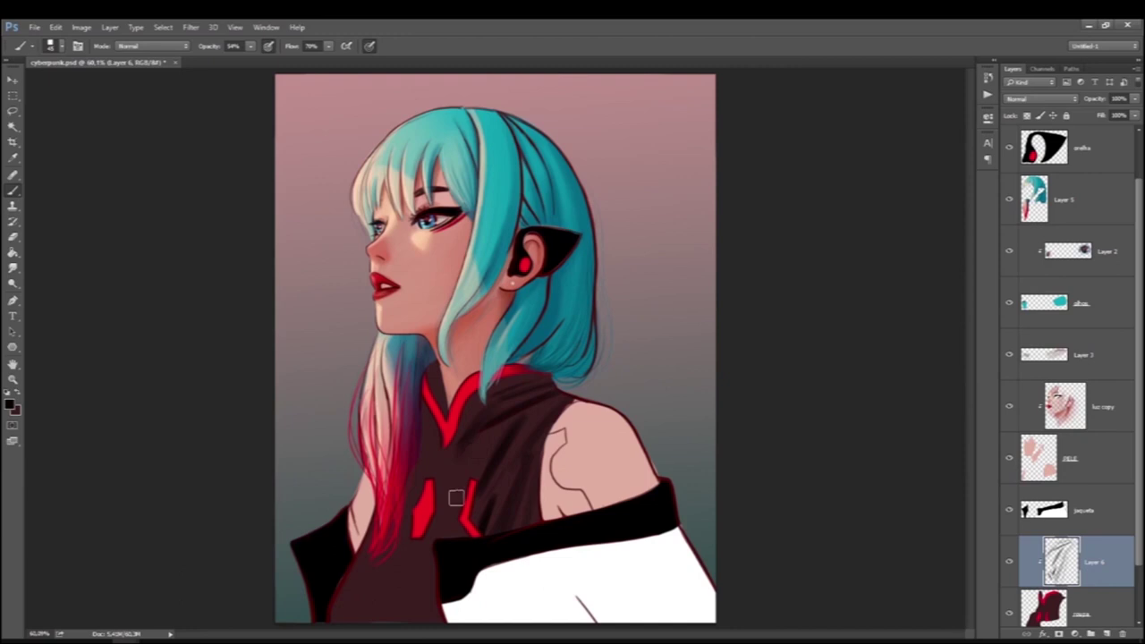
drag(458, 506, 419, 562)
Undo the last stroke, resize the brush, repaint dark jacket strokes, and sample a grey-teal.
key(ctrl+z)
key(bracketleft)
key(bracketleft)
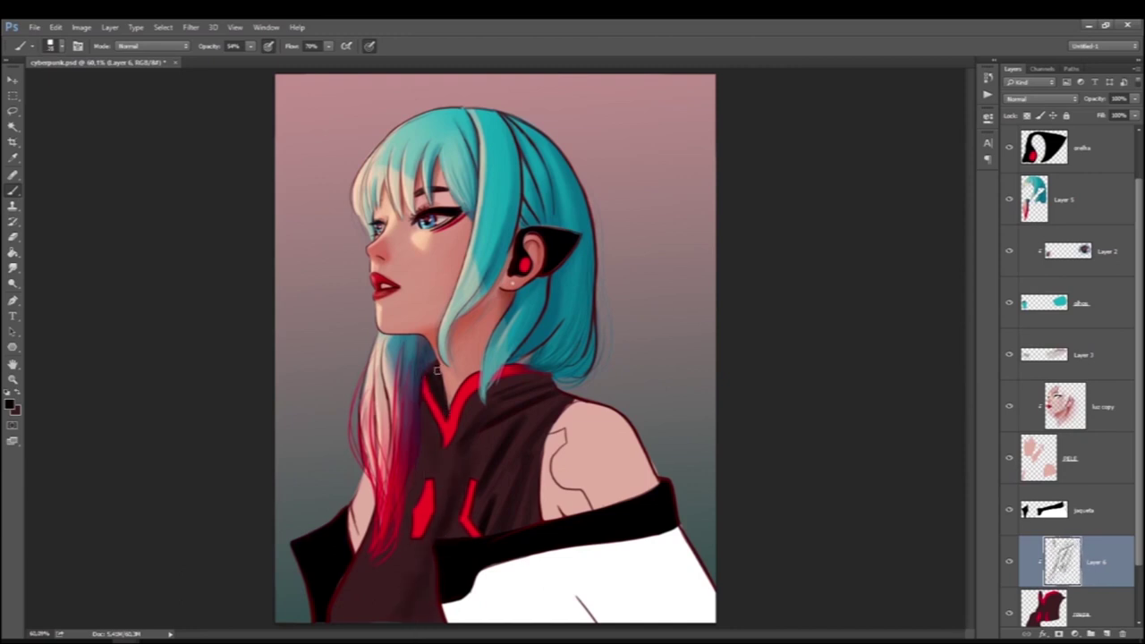
key(bracketright)
key(bracketright)
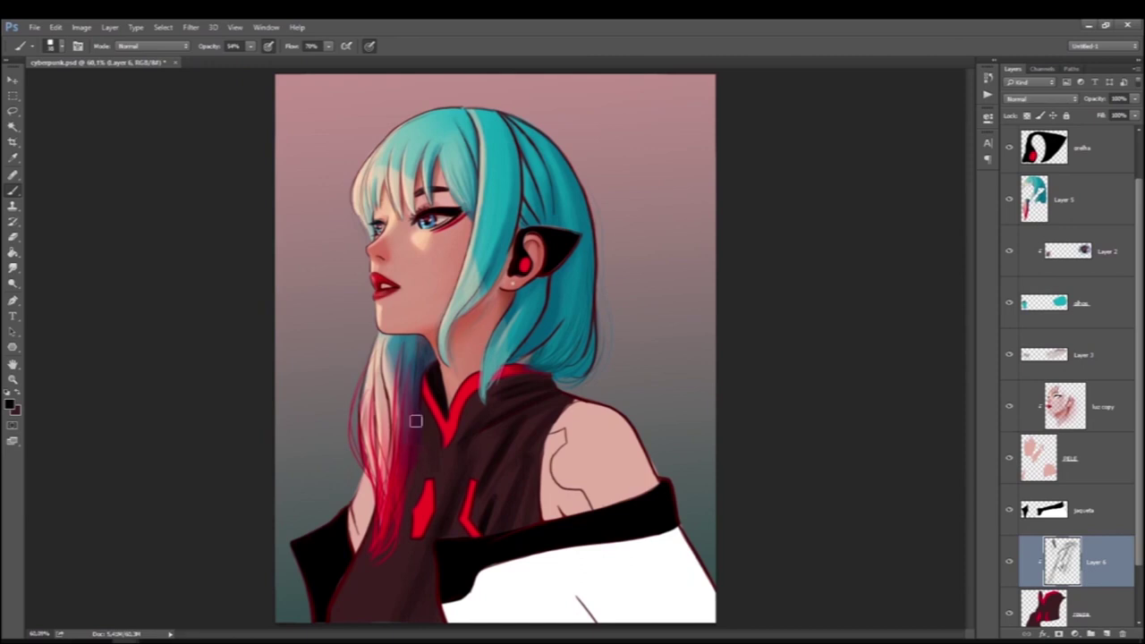
drag(425, 413, 401, 517)
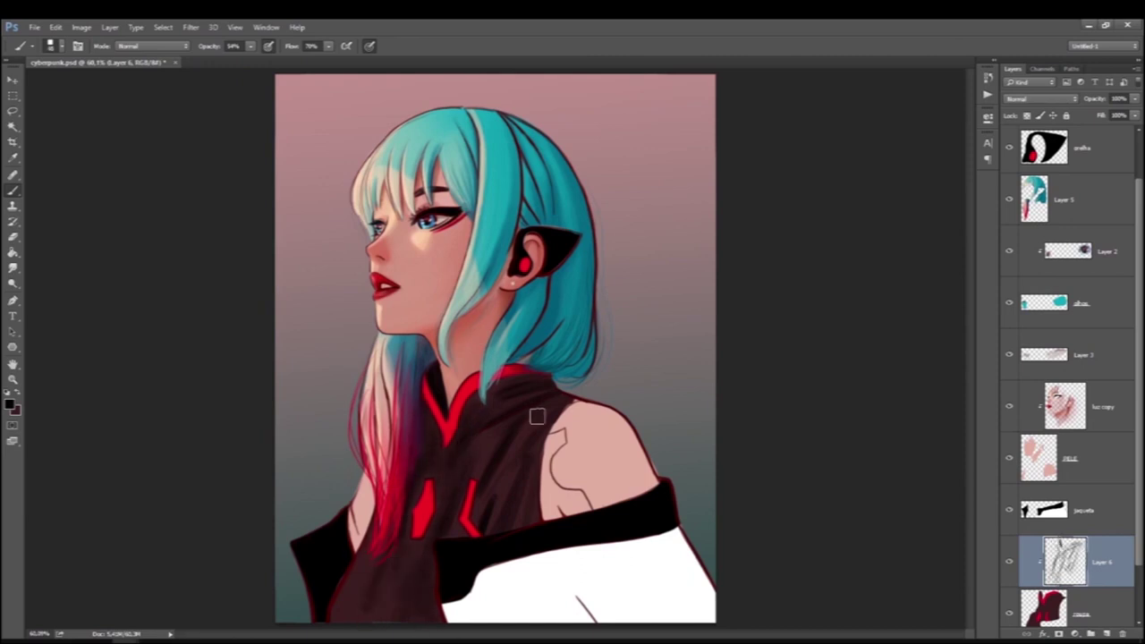
click(11, 405)
click(755, 501)
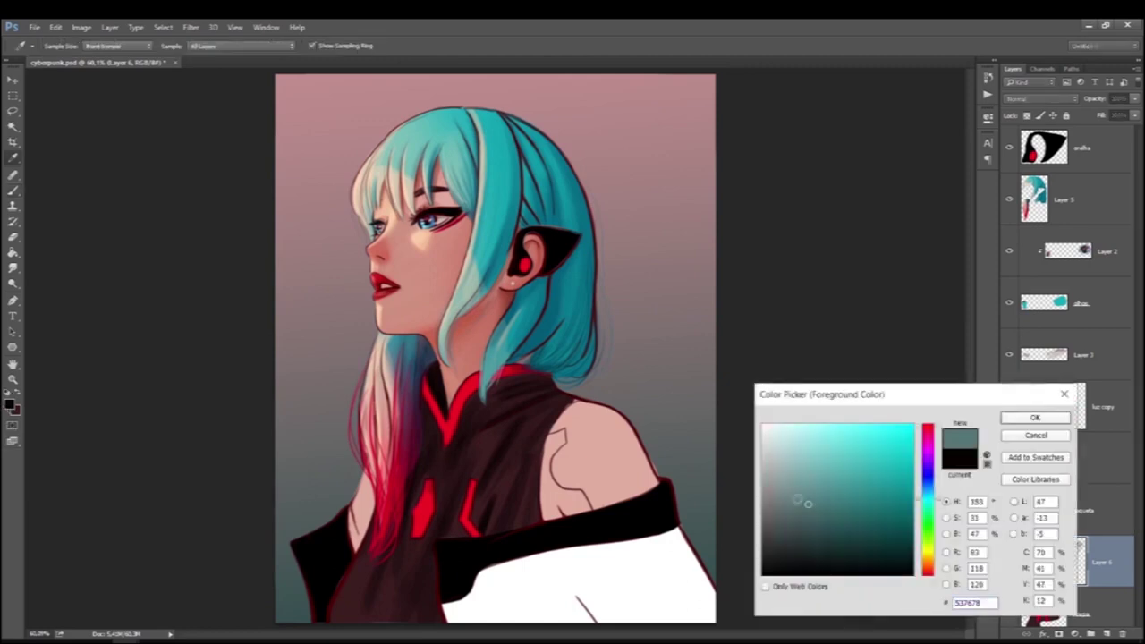
On a new layer clipped to the clothing, paint 30% grey-teal highlights along the jacket bottom.
key(Return)
key(ctrl+shift+alt+n)
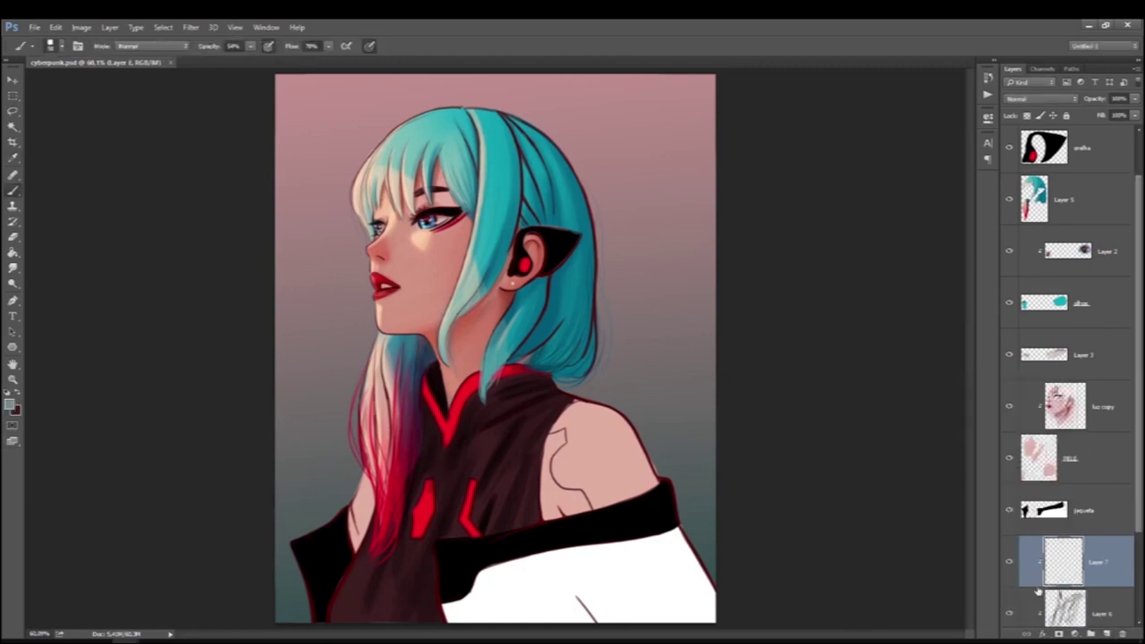
key(ctrl+alt+g)
key(3)
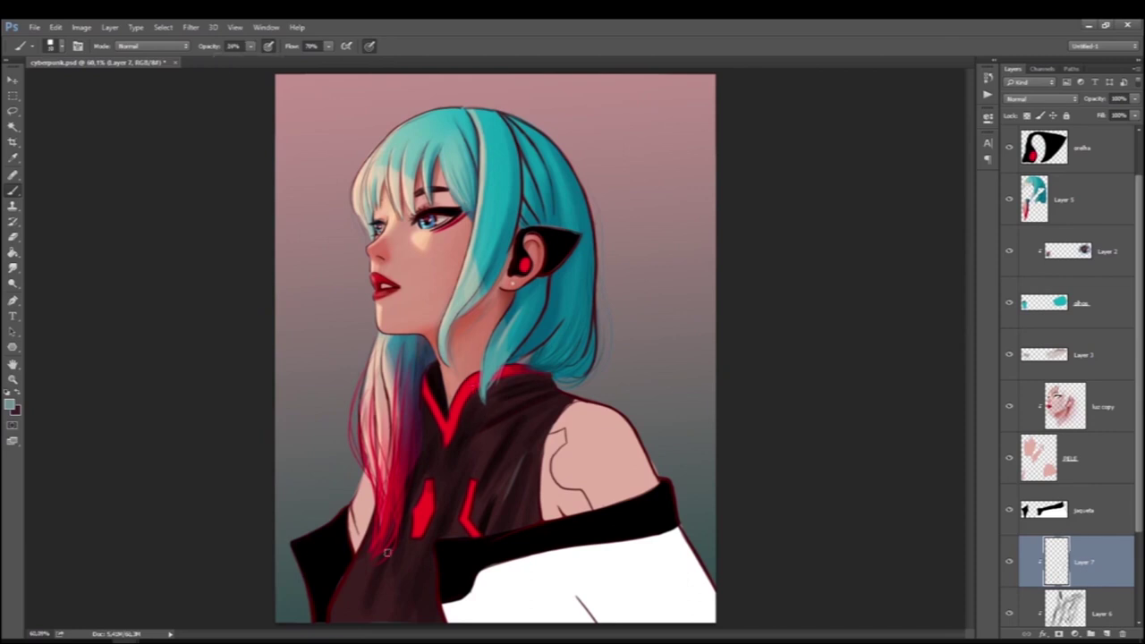
mouse_move(383, 617)
mouse_down()
mouse_move(386, 586)
mouse_move(358, 592)
mouse_up()
drag(432, 621, 428, 597)
Switch the foreground to white and paint a faint white shine on the top.
click(11, 405)
key(Return)
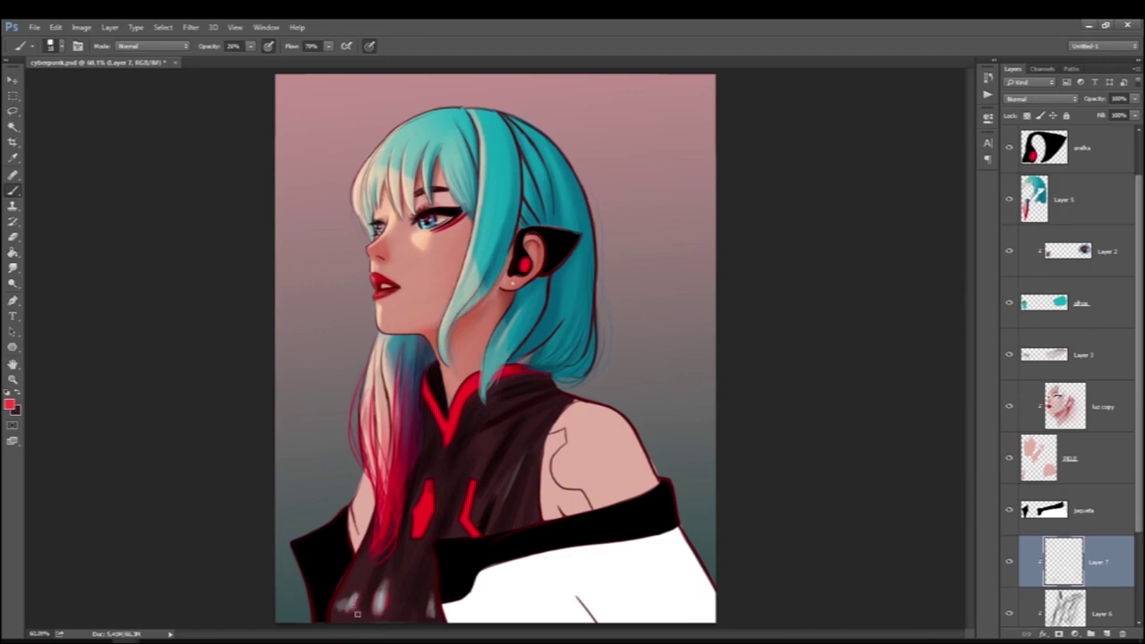
click(10, 404)
click(925, 491)
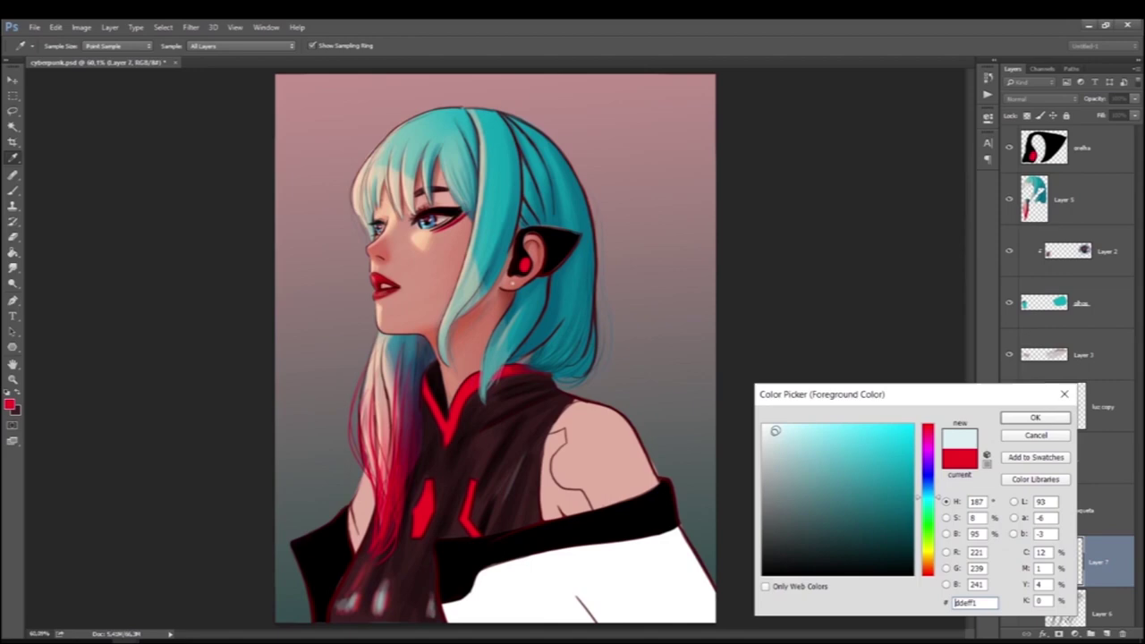
click(762, 411)
key(Return)
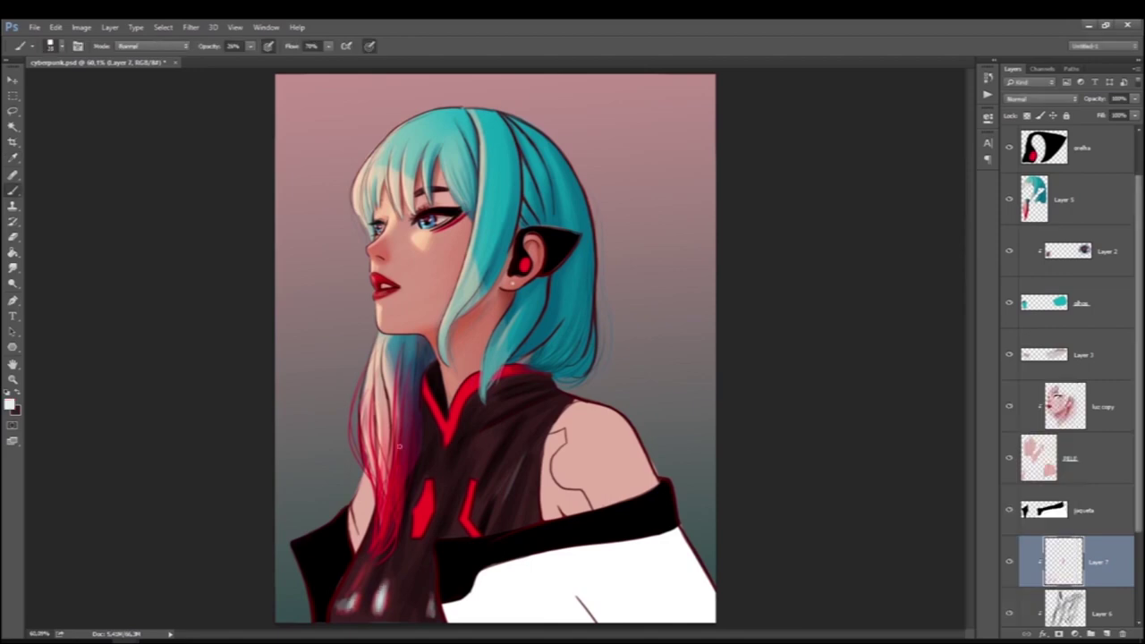
drag(531, 395, 465, 427)
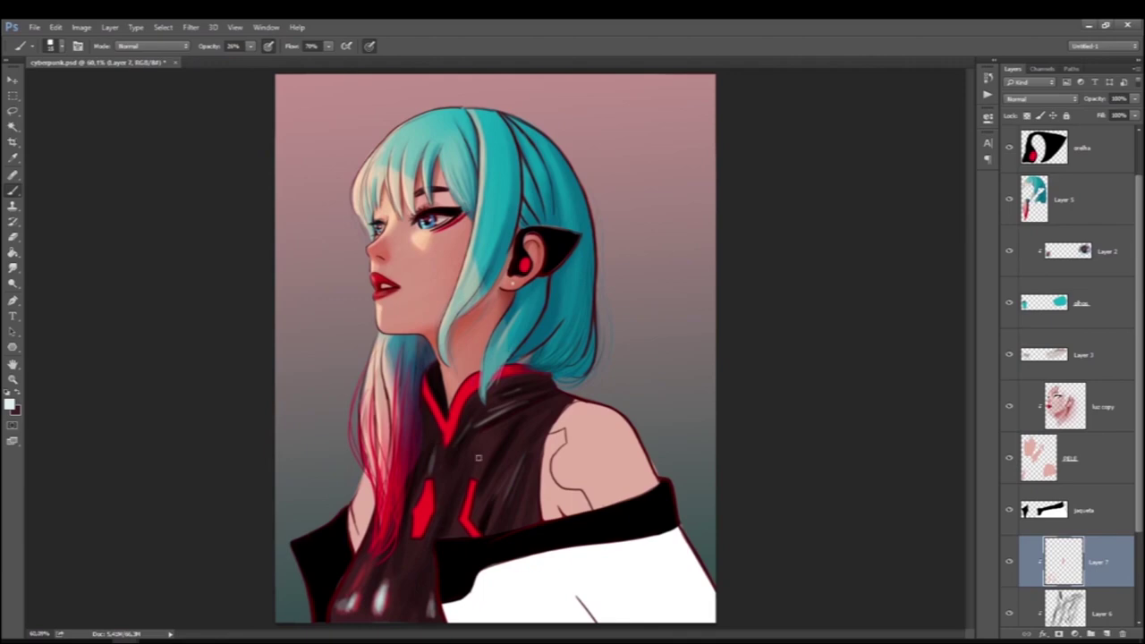
Zoom to 100% on the chest and paint a red glow along the right red stripe.
key(ctrl+plus)
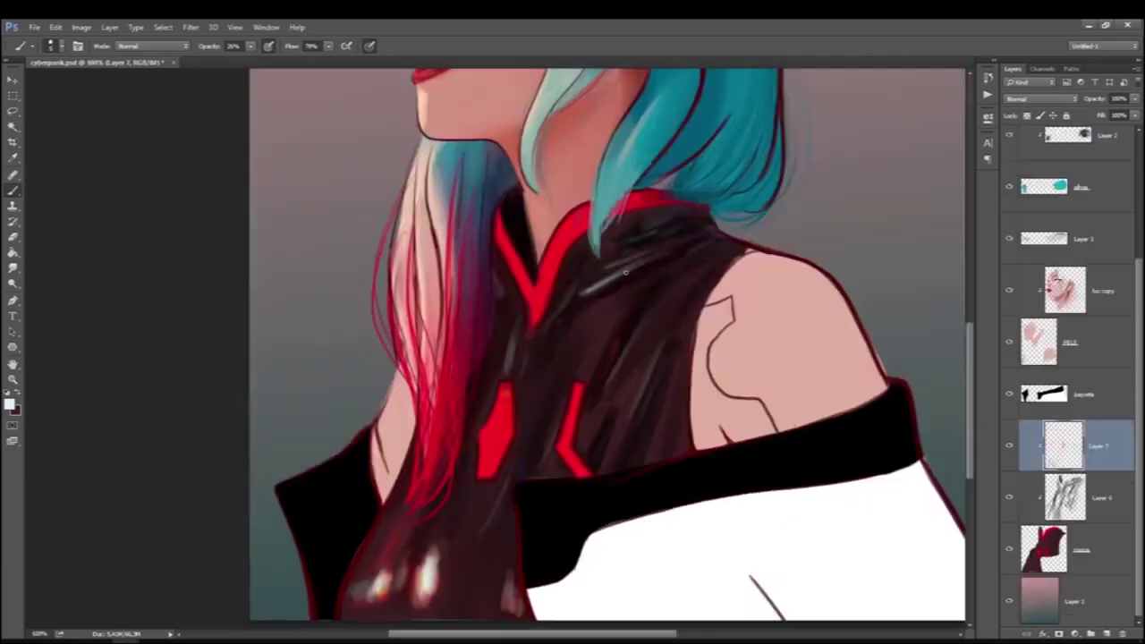
click(11, 405)
click(577, 416)
key(Return)
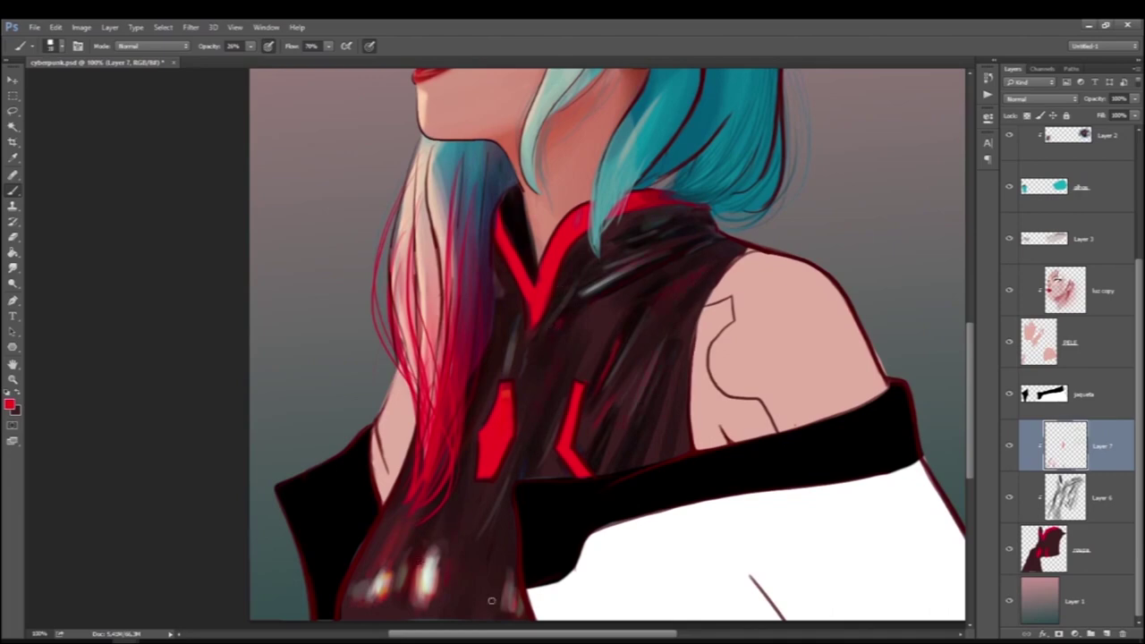
click(11, 405)
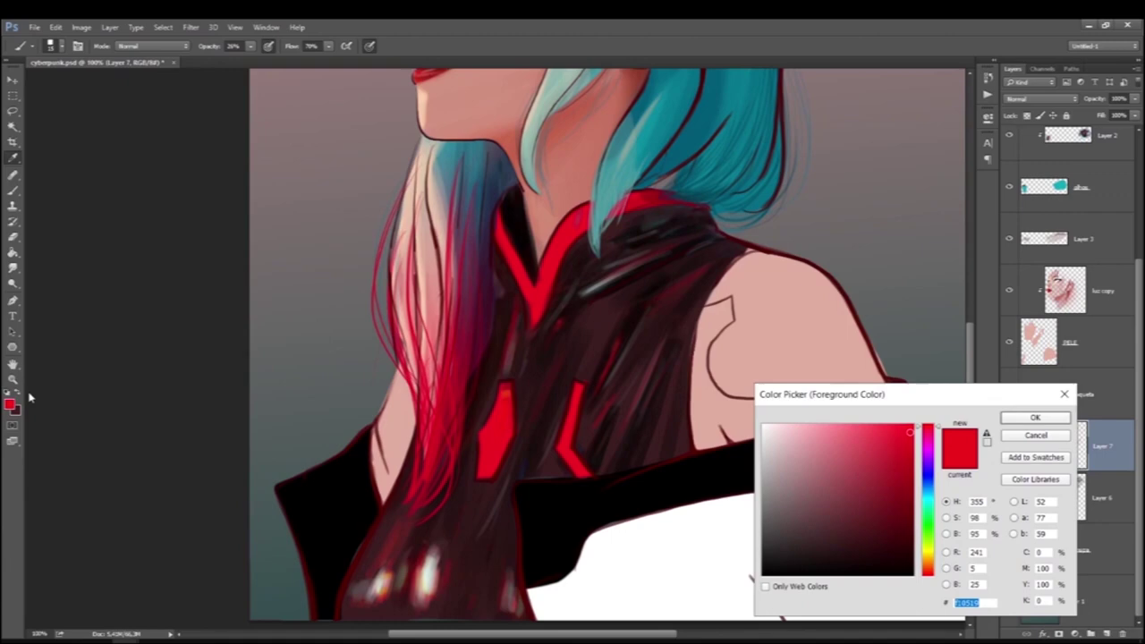
key(Return)
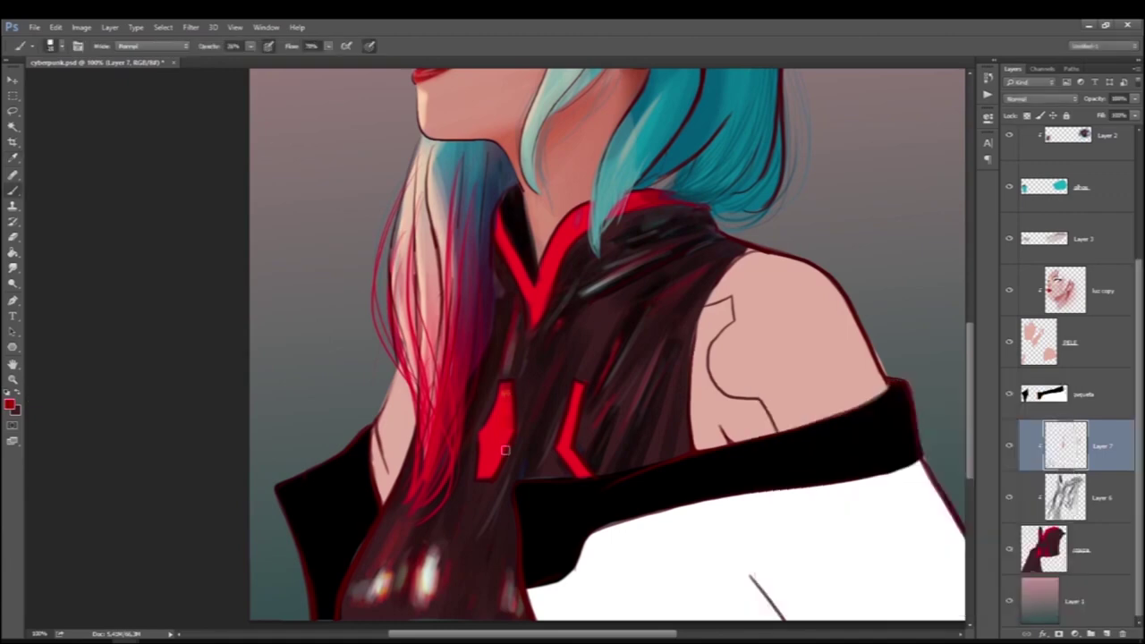
drag(582, 386, 588, 471)
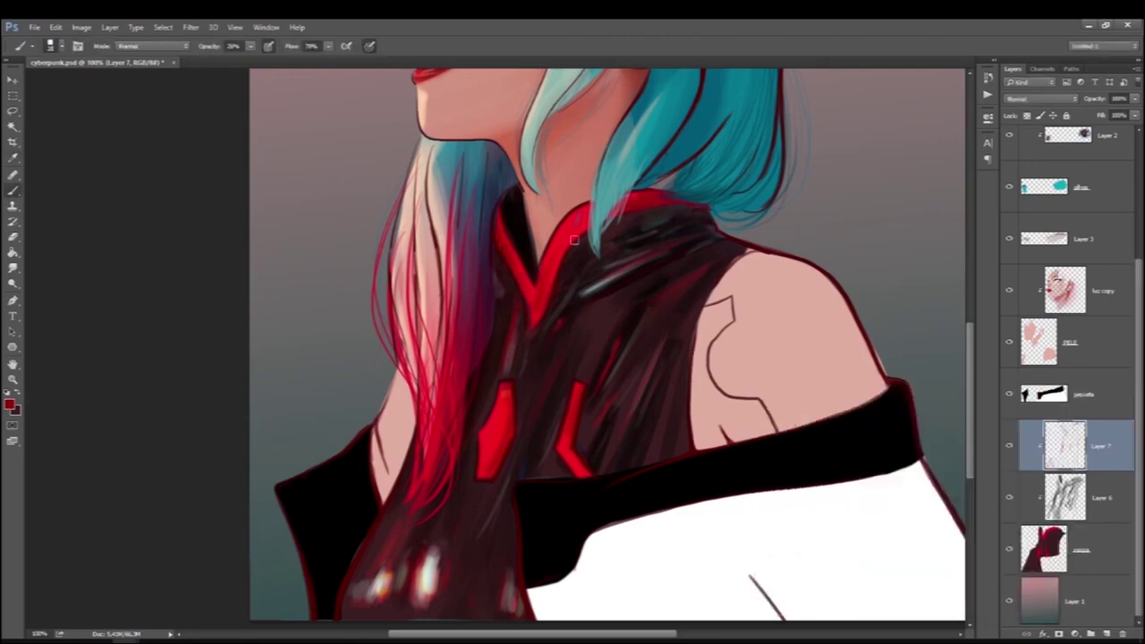
On a new layer at 100% opacity, paint pale pink highlights near the neck and red collar.
key(i)
click(12, 407)
click(799, 445)
key(Return)
click(1106, 634)
key(b)
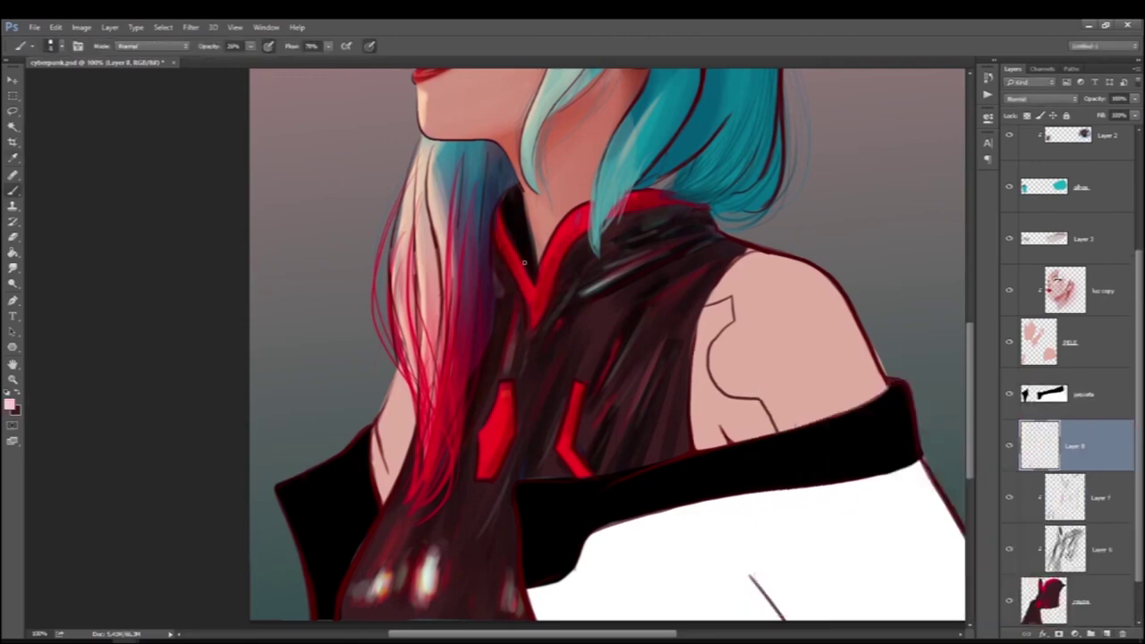
key(0)
drag(542, 277, 546, 291)
mouse_move(633, 195)
mouse_down()
mouse_move(628, 212)
mouse_move(571, 237)
mouse_up()
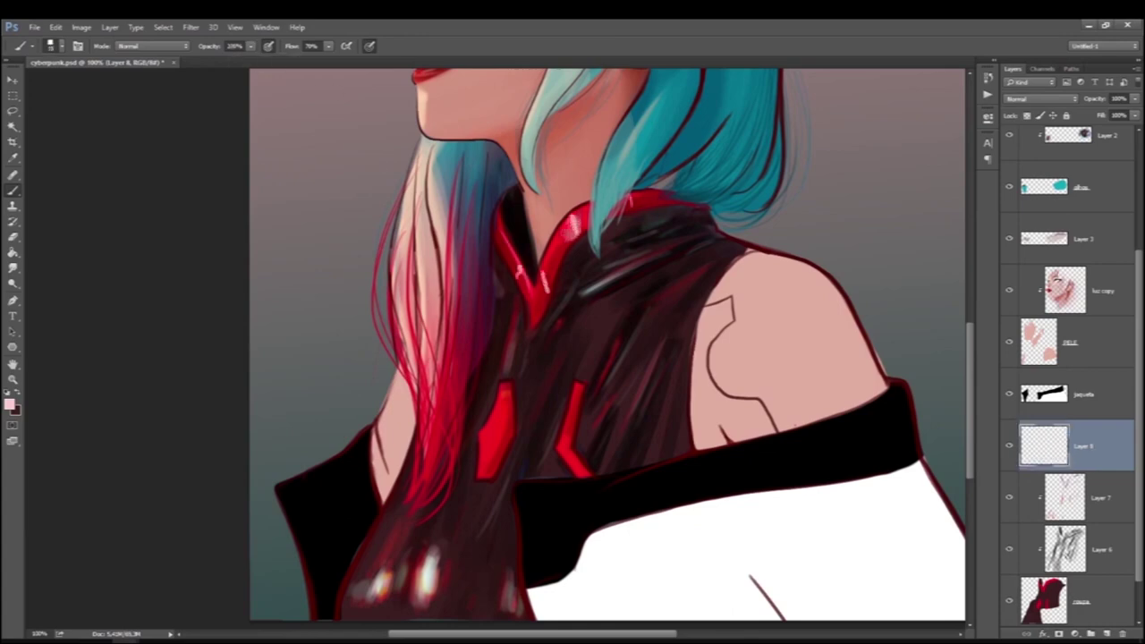
Adjust Layer 8 opacity to about 72% to fade the highlights.
mouse_move(542, 274)
mouse_down()
mouse_move(546, 301)
mouse_move(526, 327)
mouse_move(509, 248)
mouse_up()
mouse_move(1134, 98)
mouse_down()
mouse_move(1098, 115)
mouse_move(1118, 114)
mouse_up()
mouse_move(613, 353)
mouse_down()
mouse_move(593, 312)
mouse_move(555, 417)
mouse_up()
click(12, 236)
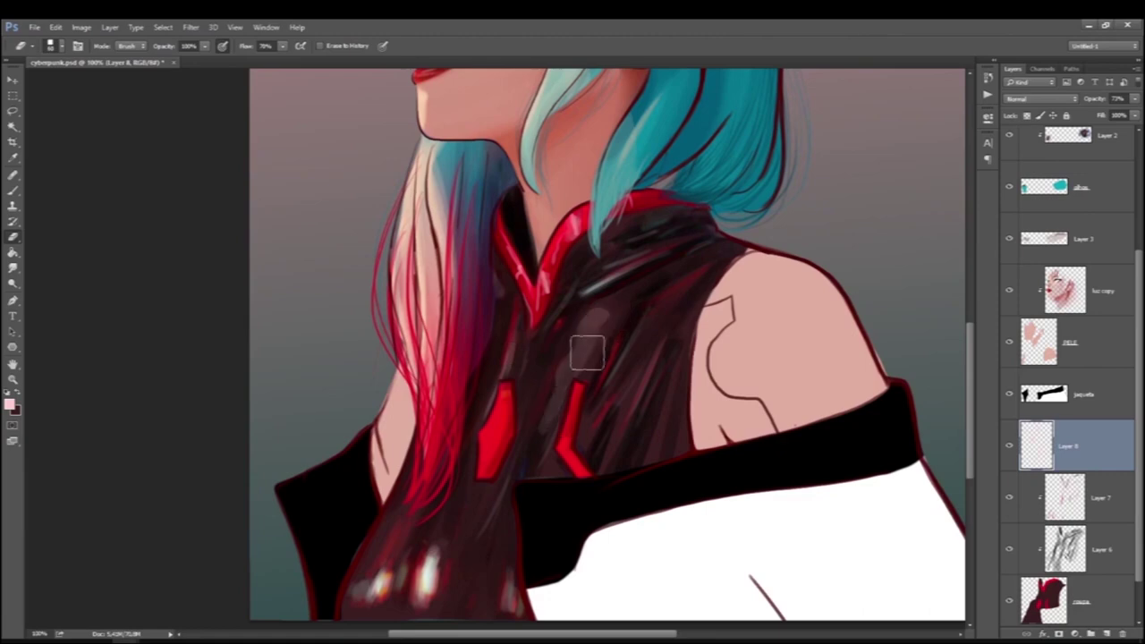
click(13, 190)
Paint deeper pink reddish highlights on the jacket and lower body, then lower the layer opacity.
click(10, 404)
click(1034, 416)
scroll(365, 409, down, 3)
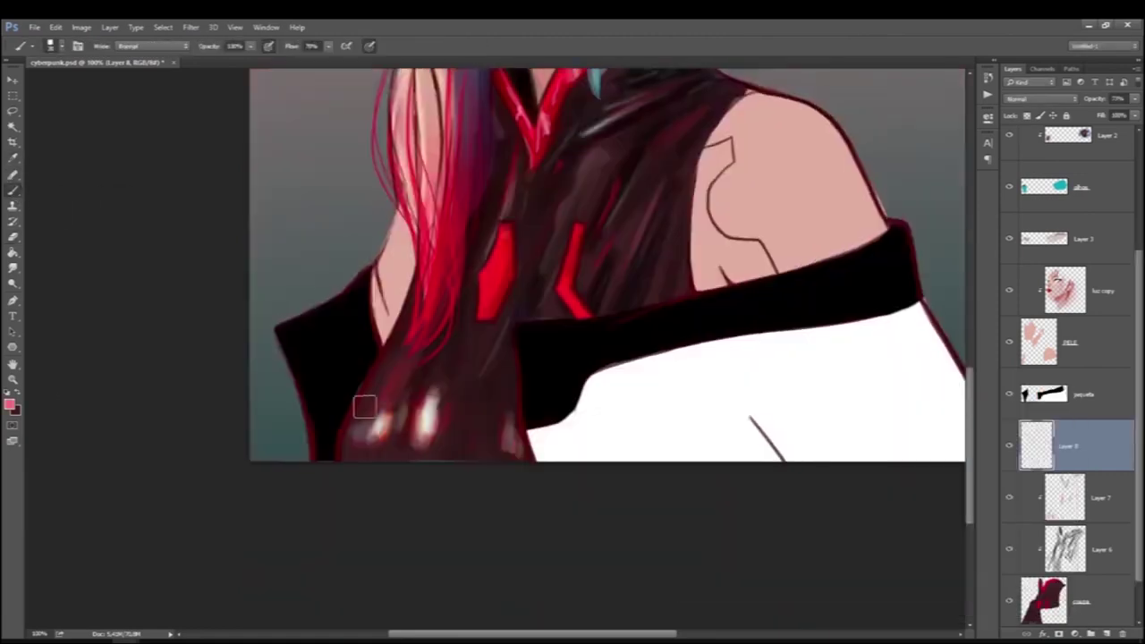
drag(376, 420, 380, 434)
mouse_move(395, 404)
mouse_down()
mouse_move(378, 461)
mouse_move(474, 451)
mouse_move(465, 383)
mouse_up()
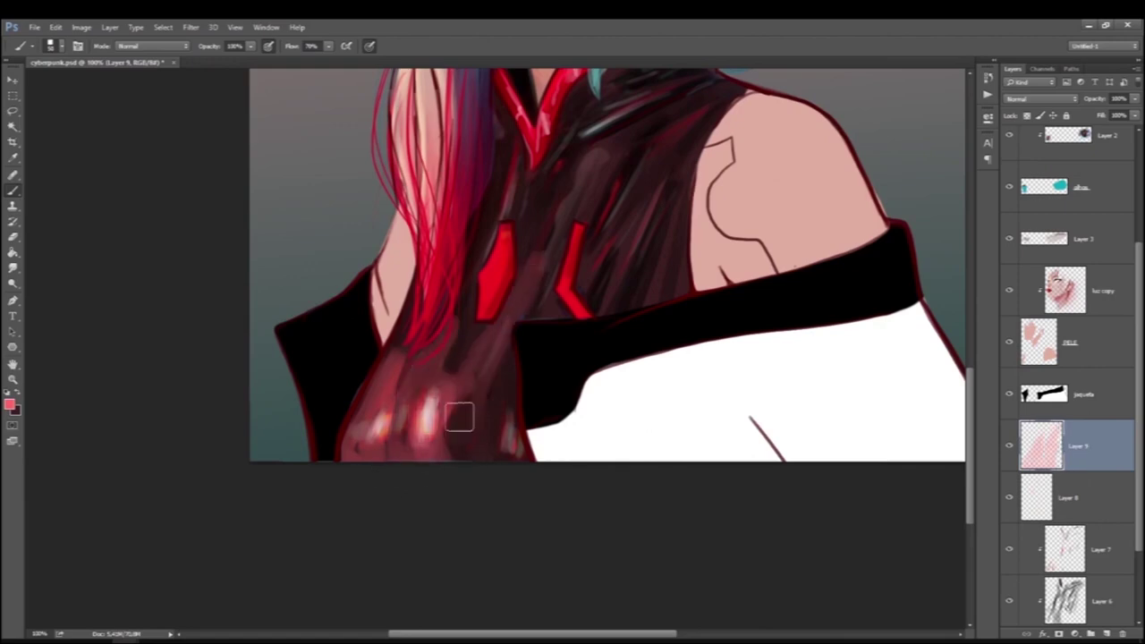
click(1134, 98)
drag(1133, 119, 1096, 119)
Paint a dark stroke along the lower hair edge, then select the PELE skin layer.
key(x)
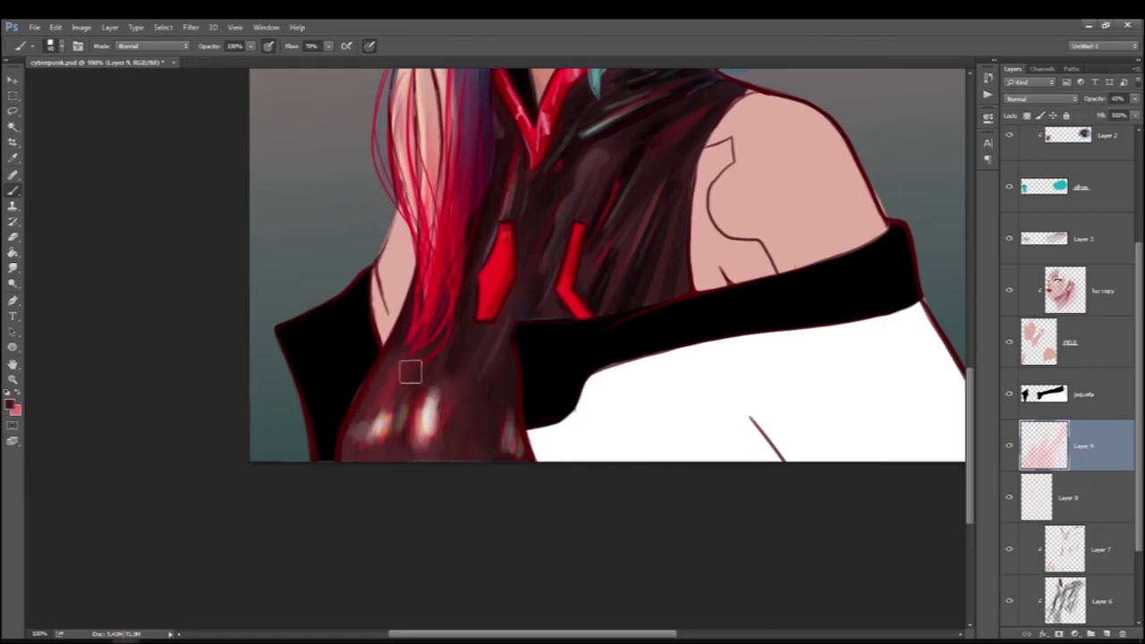
drag(333, 441, 347, 411)
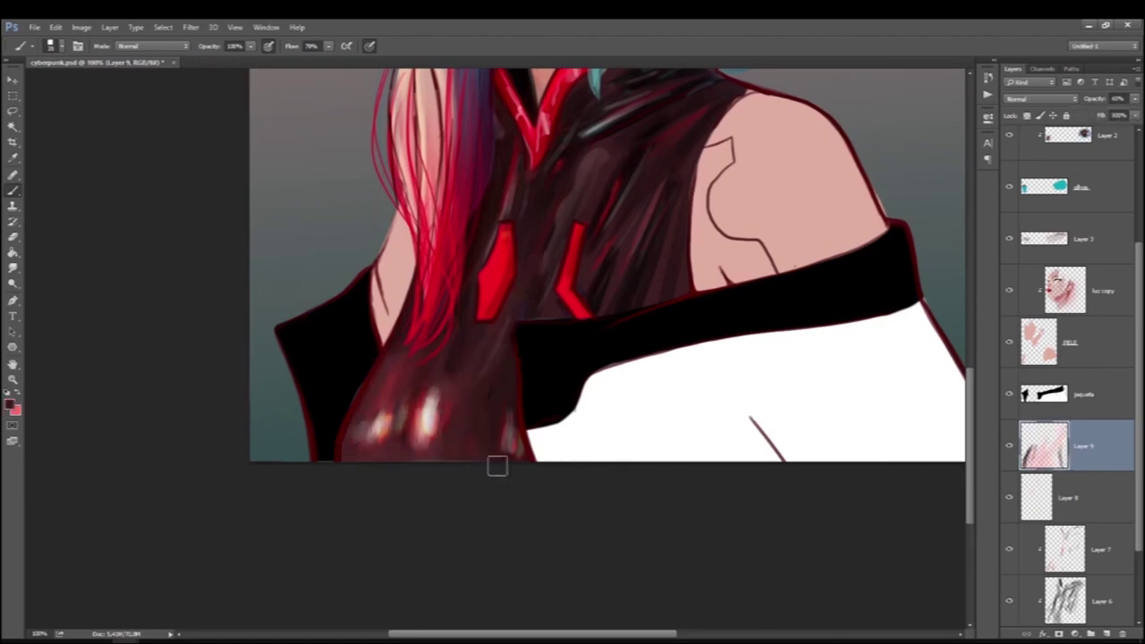
scroll(497, 466, up, 2)
click(1074, 343)
Select the roupa and Layer 6 layers and add a new empty layer.
key(l)
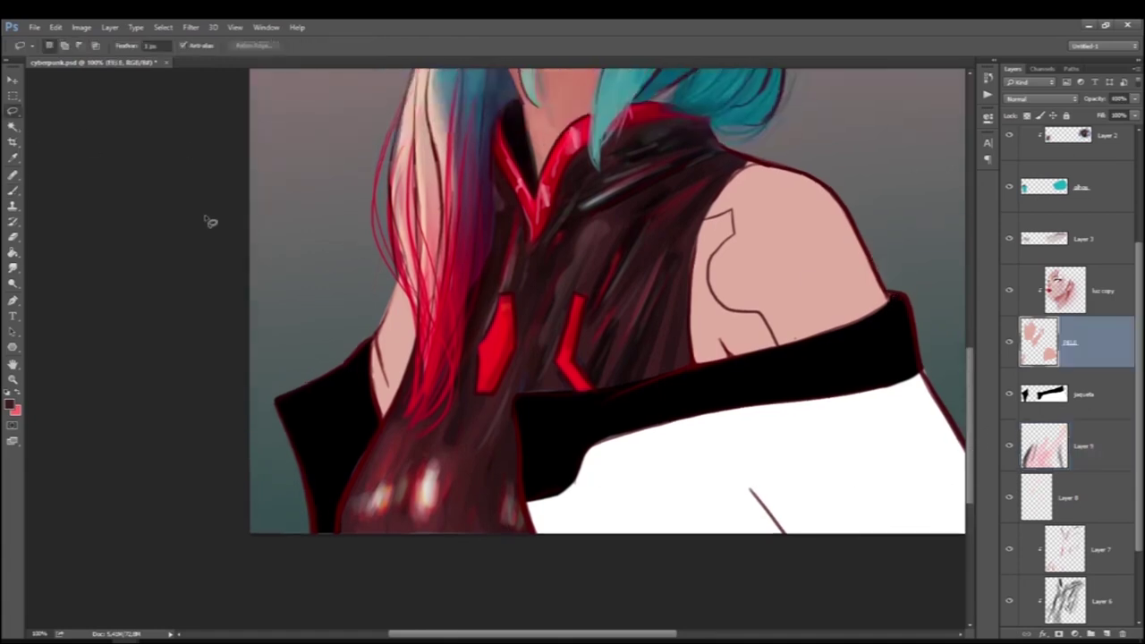
key(b)
ctrl+click(691, 137)
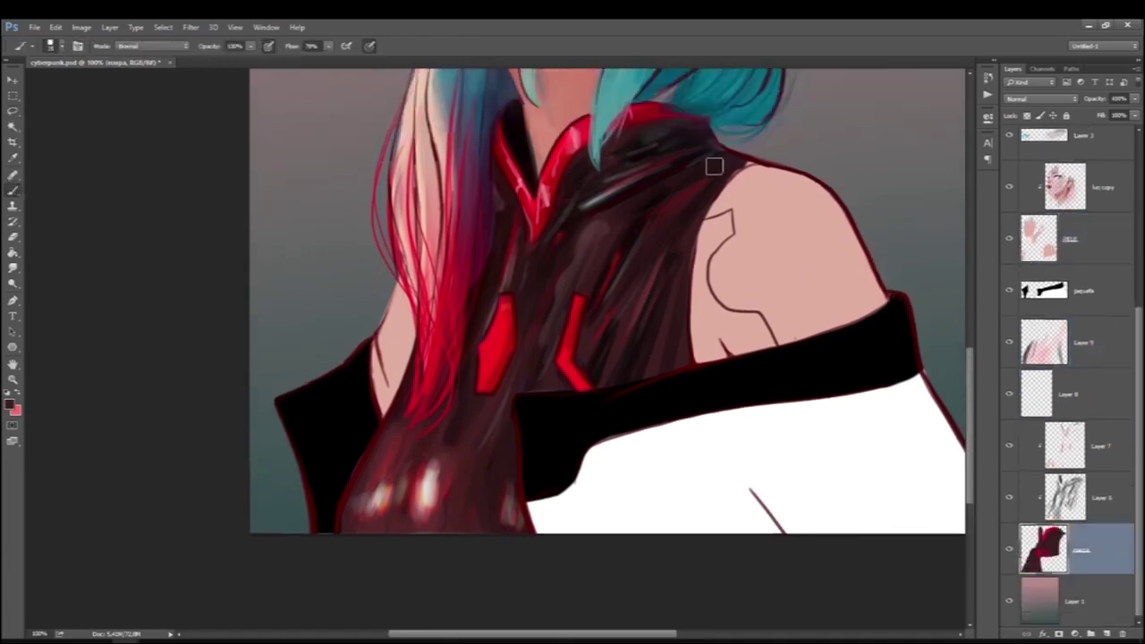
key(alt+bracketright)
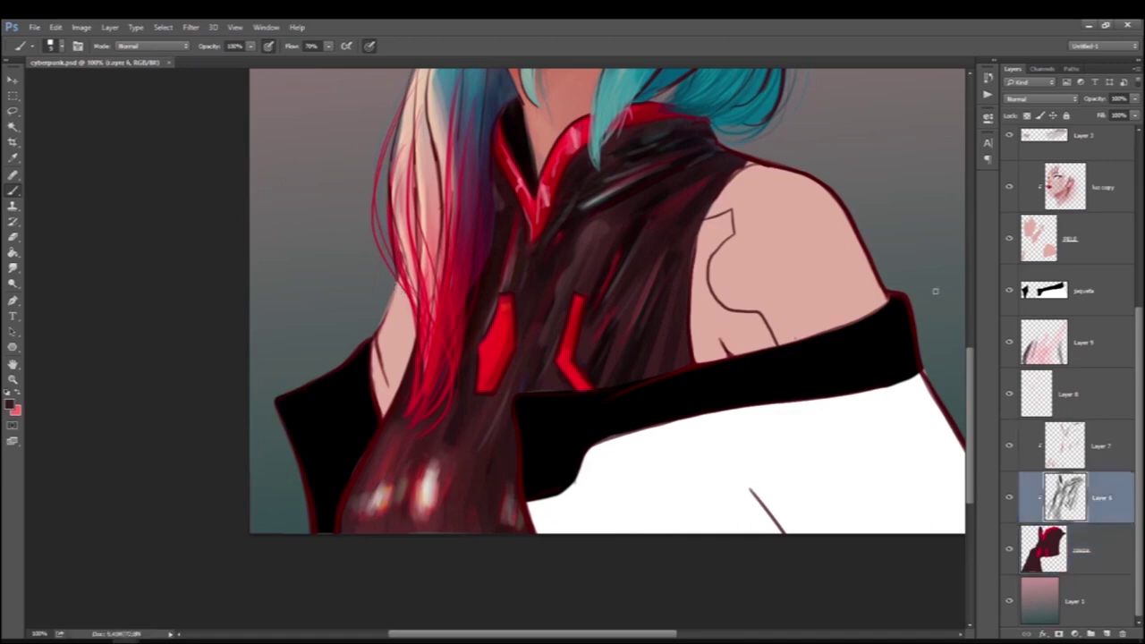
click(1028, 342)
key(ctrl+shift+alt+n)
Select the PELE layer, draw a freehand selection near the neckline, then deselect.
ctrl+click(729, 185)
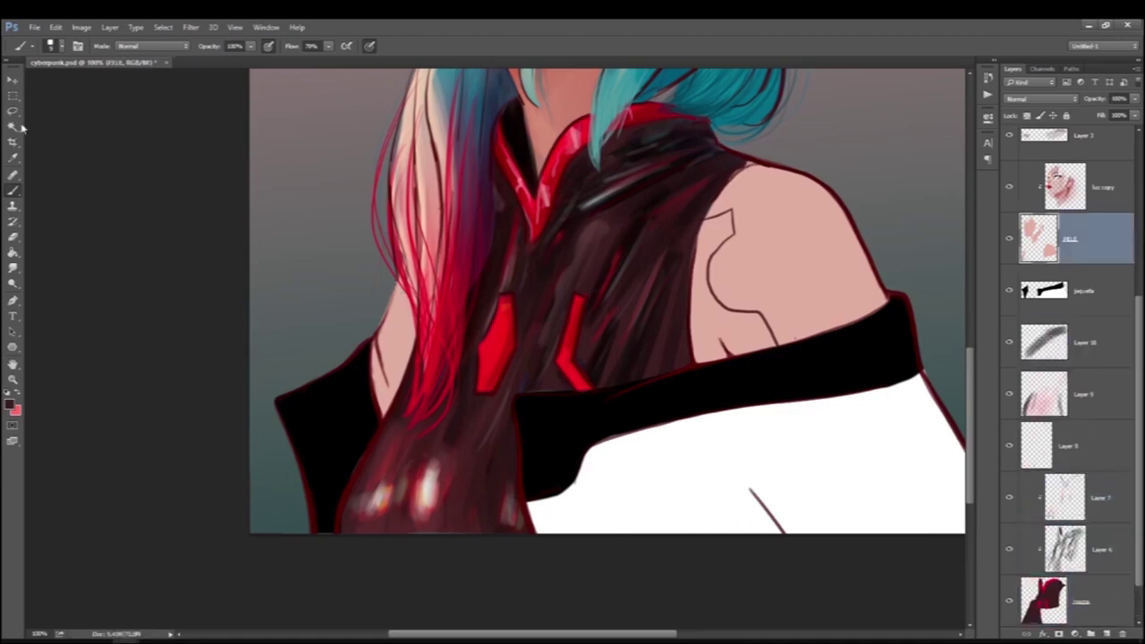
key(l)
drag(729, 185, 703, 201)
key(ctrl+d)
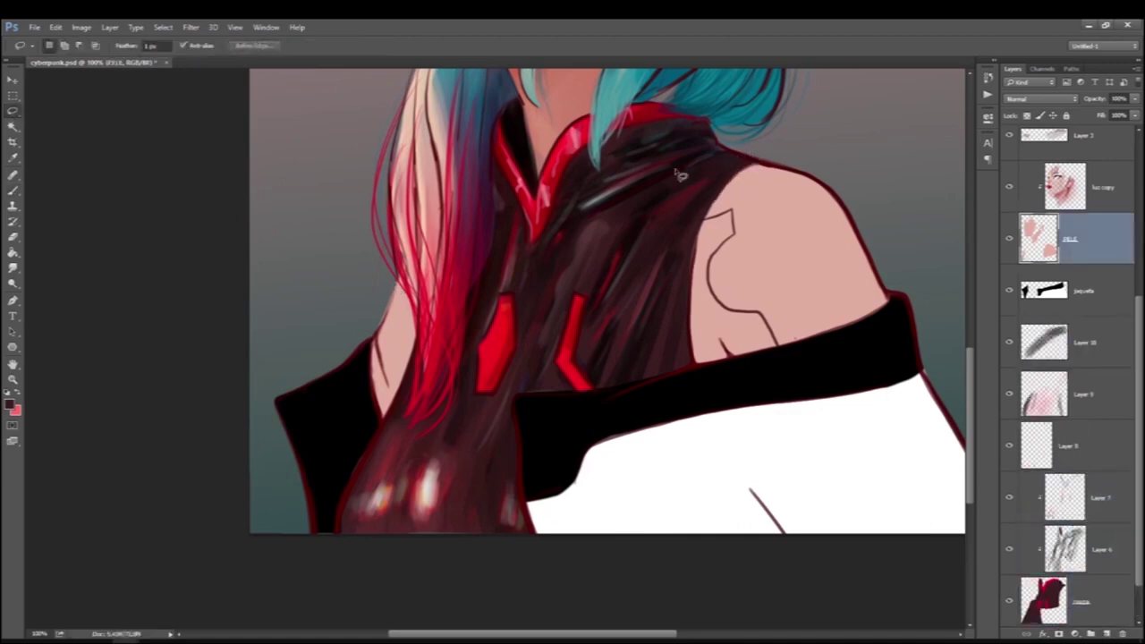
Merge Layer 10 through roupa into one clothing layer, and Layer 2 through PELE into one skin layer.
click(1073, 343)
scroll(1074, 403, down, 1)
shift+click(1071, 528)
key(ctrl+e)
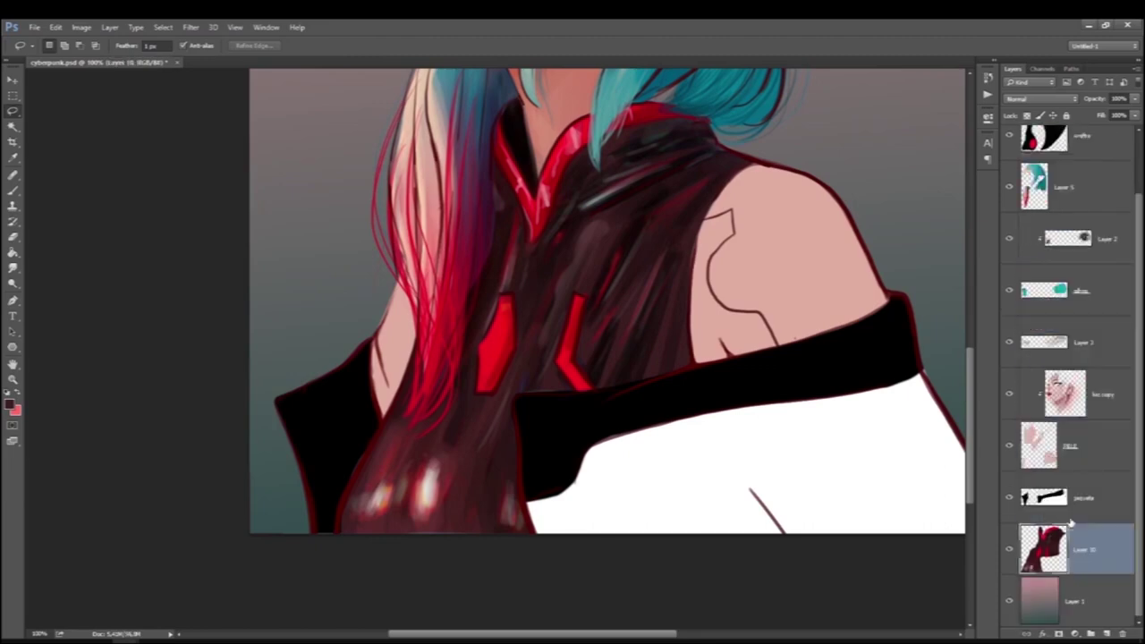
click(1106, 238)
shift+click(1073, 445)
key(ctrl+e)
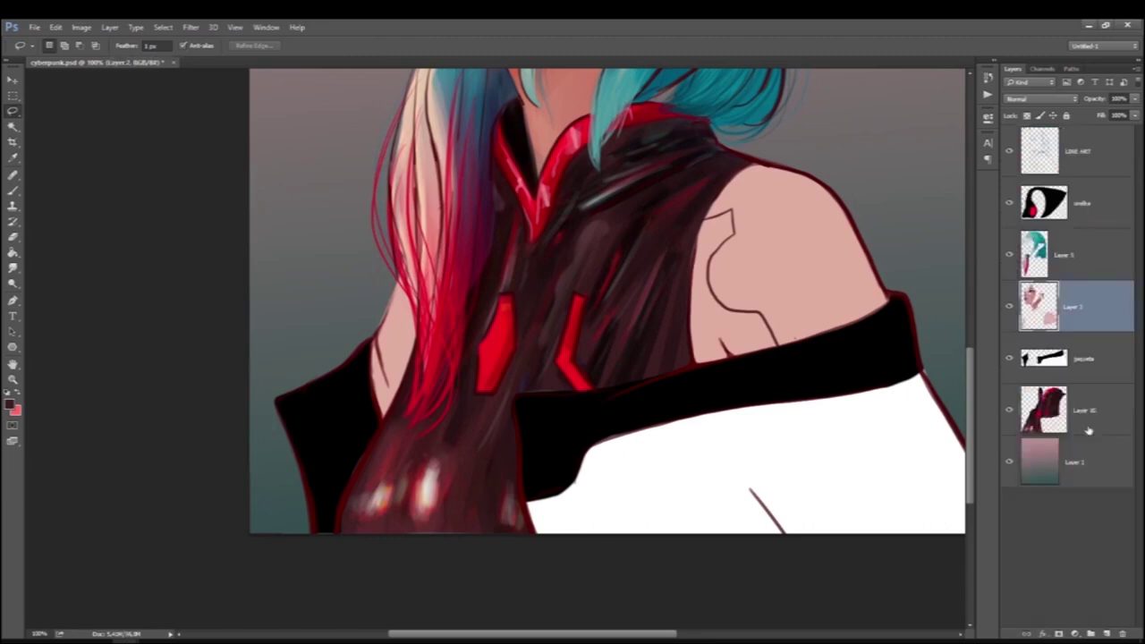
Add an empty Layer 11 clipped above Layer 2 and pick a lighter pink skin tone.
click(1048, 257)
click(1077, 358)
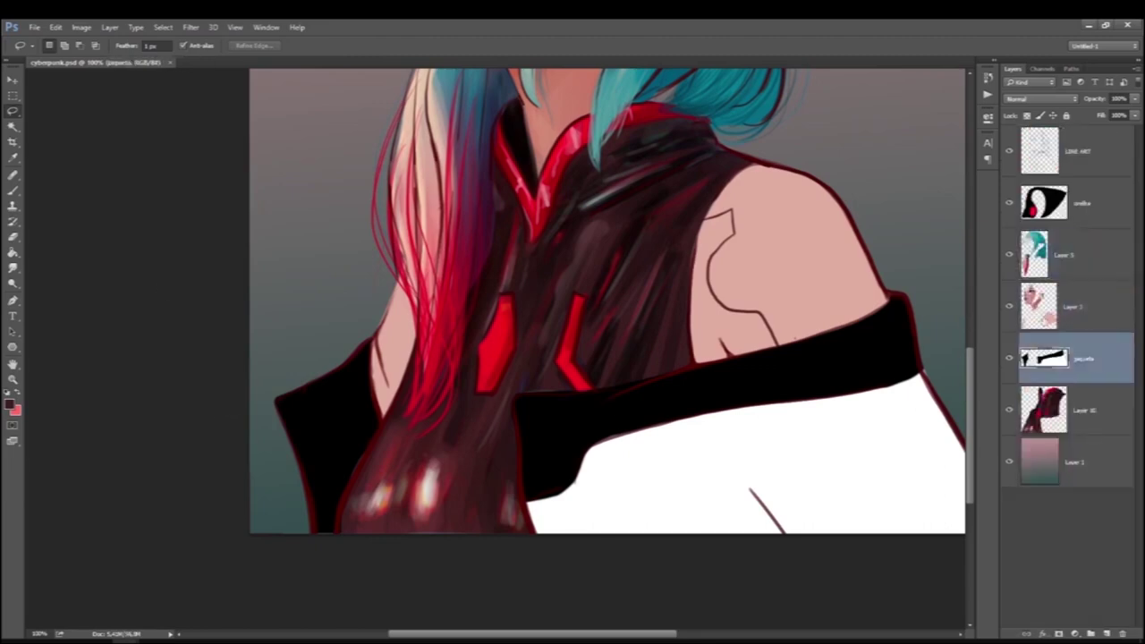
click(1082, 305)
key(ctrl+shift+alt+n)
drag(1075, 329, 1100, 329)
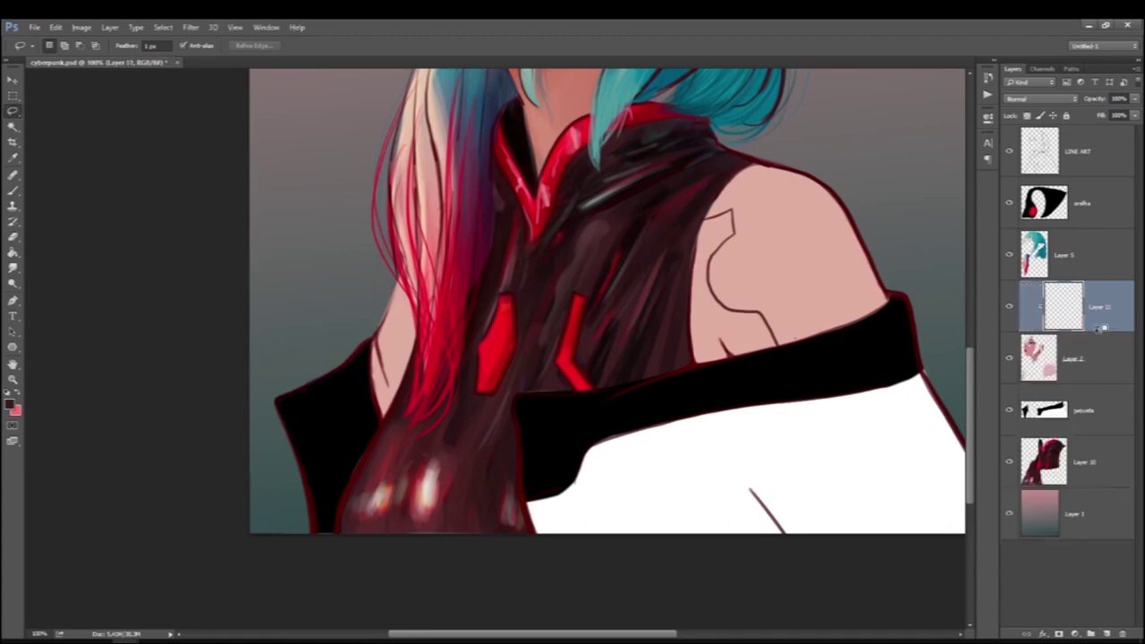
click(14, 191)
click(11, 405)
click(817, 455)
click(1035, 414)
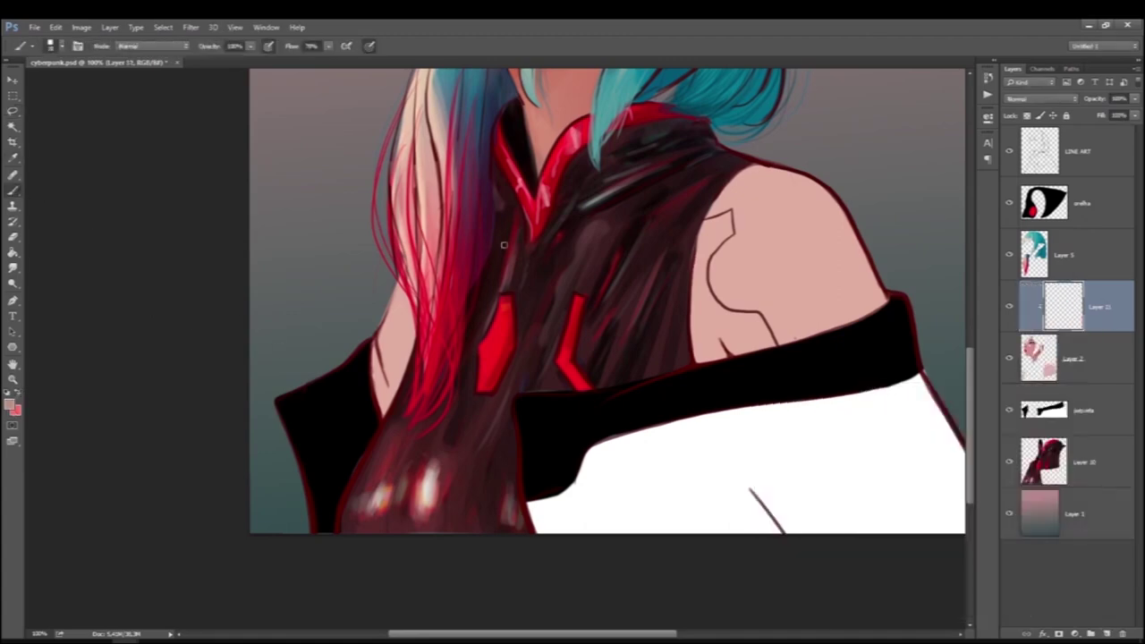
Paint light pink onto the shoulder, then undo the last strokes to compare.
drag(758, 206, 779, 339)
drag(804, 179, 849, 345)
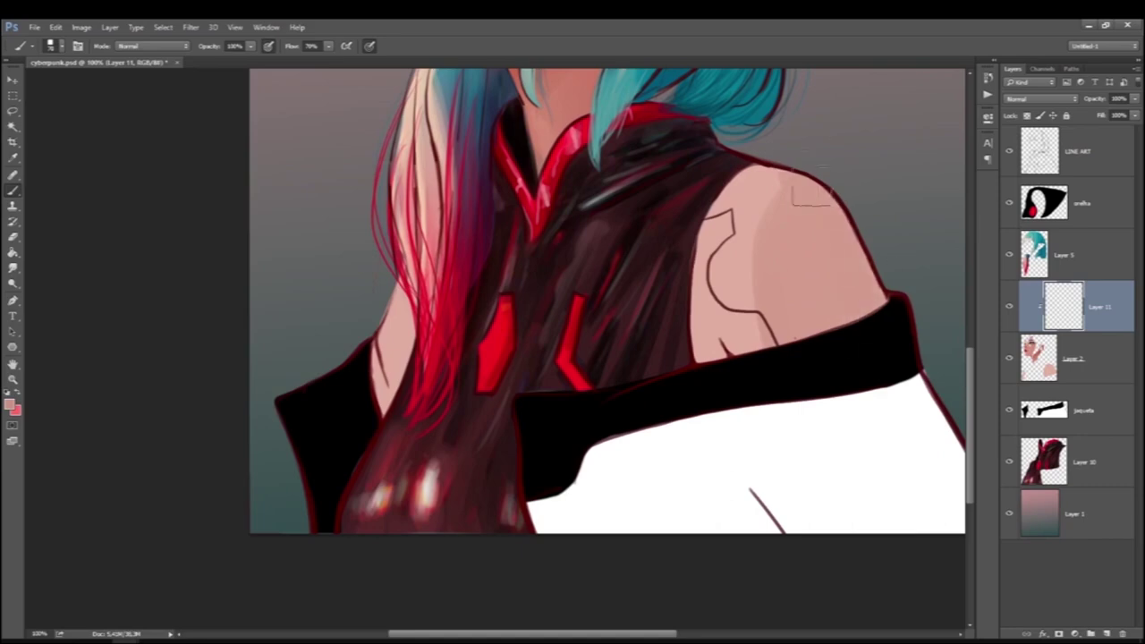
mouse_move(685, 301)
mouse_down()
mouse_move(736, 360)
mouse_move(718, 349)
mouse_up()
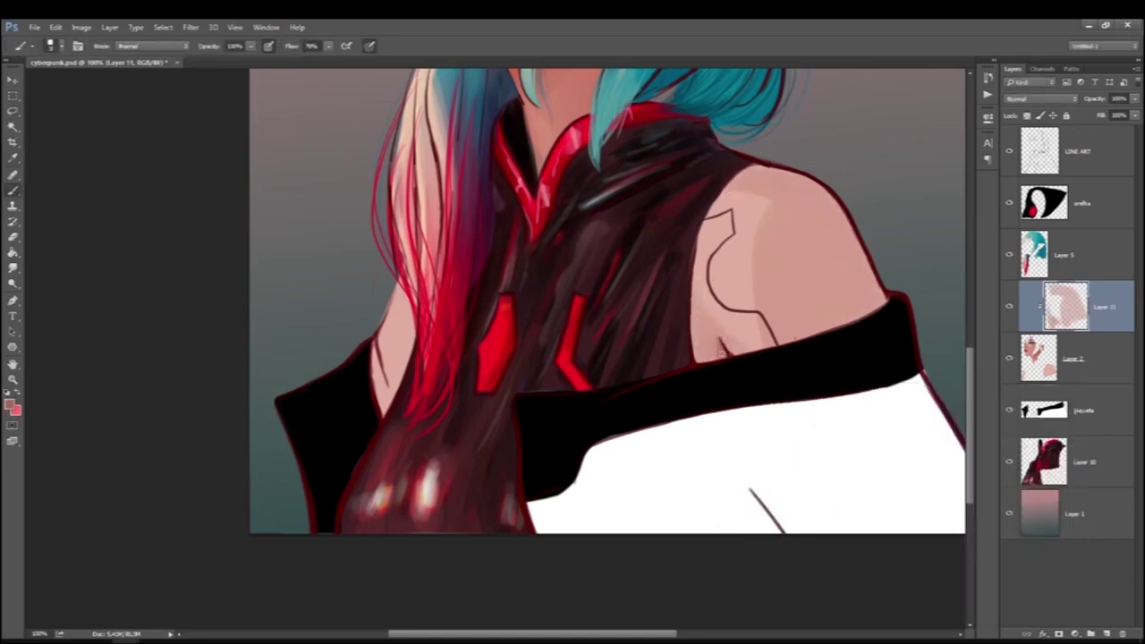
key(ctrl+z)
key(ctrl+z)
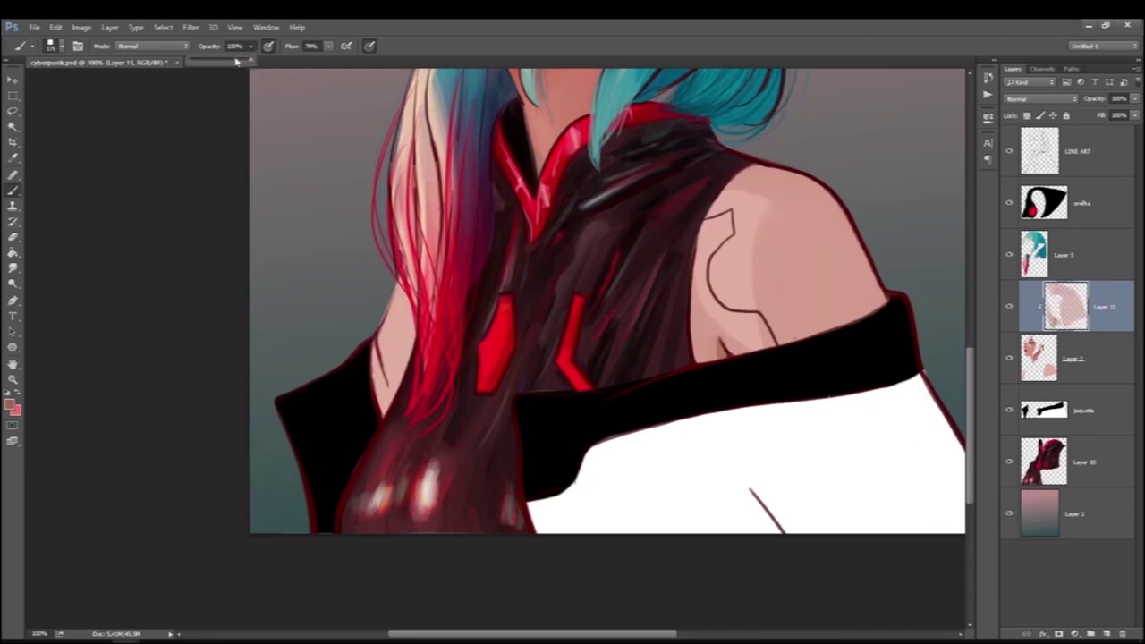
key(ctrl+z)
With a soft round brush at 30% opacity, paint lighter pink onto the shoulder.
key(3)
click(12, 405)
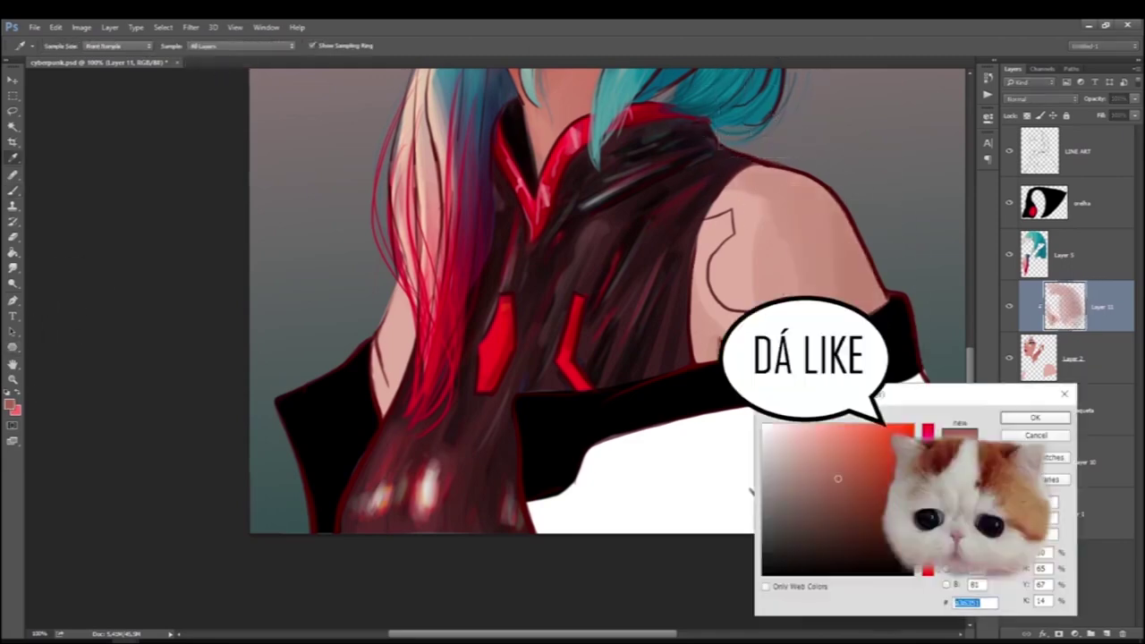
key(Return)
key(b)
right_click(631, 342)
click(651, 452)
key(Return)
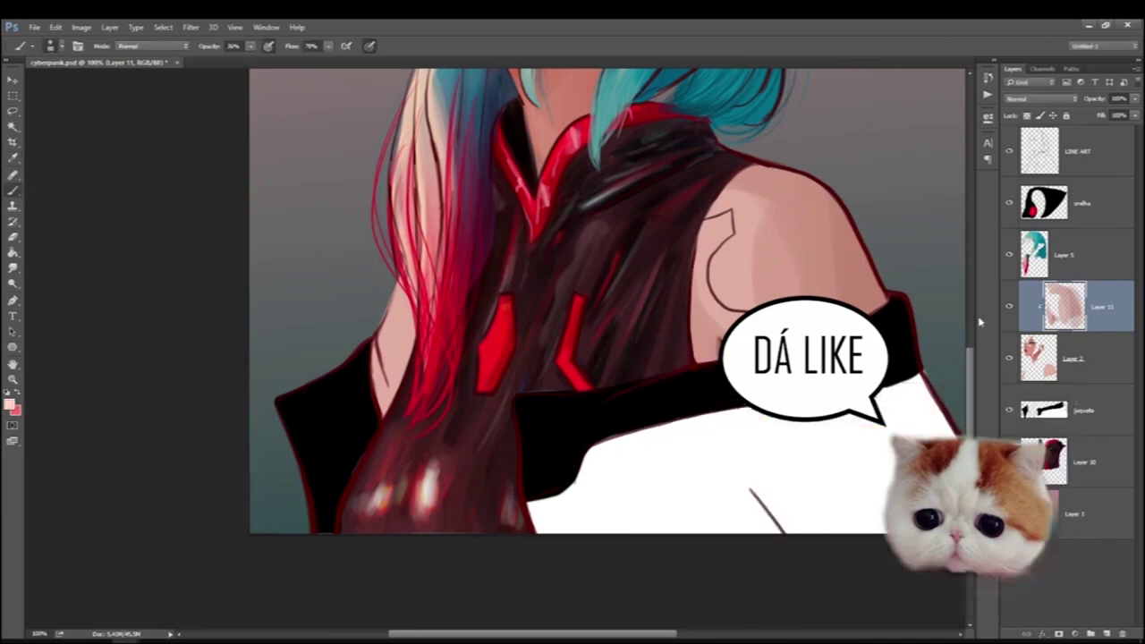
drag(733, 273, 760, 296)
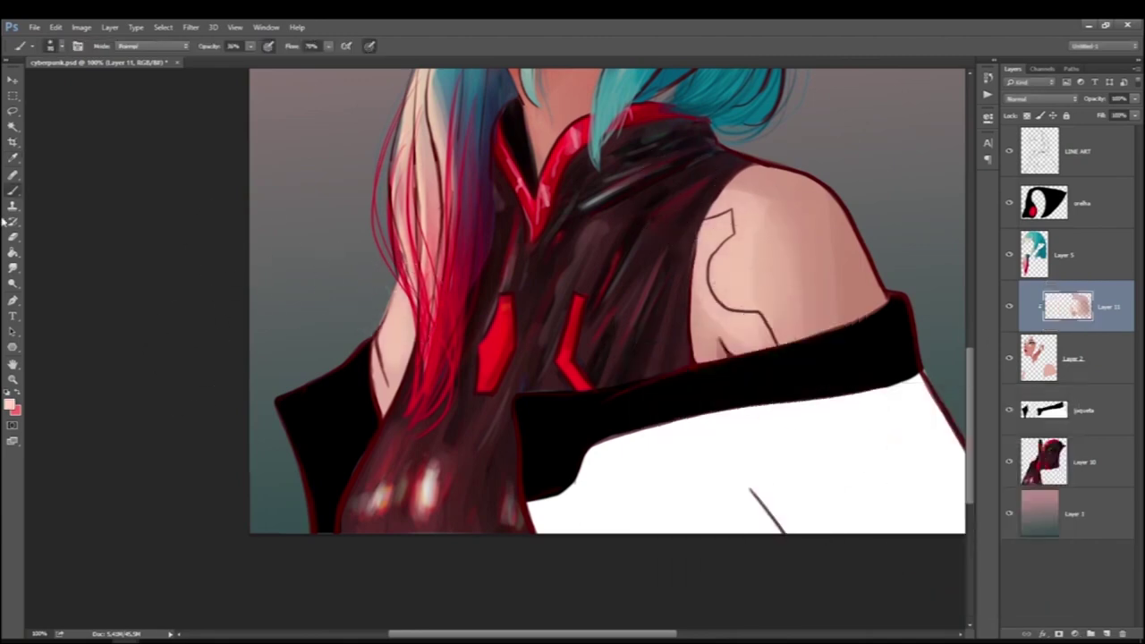
Shade the neck skin beside the red hair with a darker pink.
click(12, 404)
click(823, 454)
key(Return)
mouse_move(367, 392)
mouse_down()
mouse_move(401, 450)
mouse_move(375, 358)
mouse_move(403, 448)
mouse_up()
click(12, 405)
key(Return)
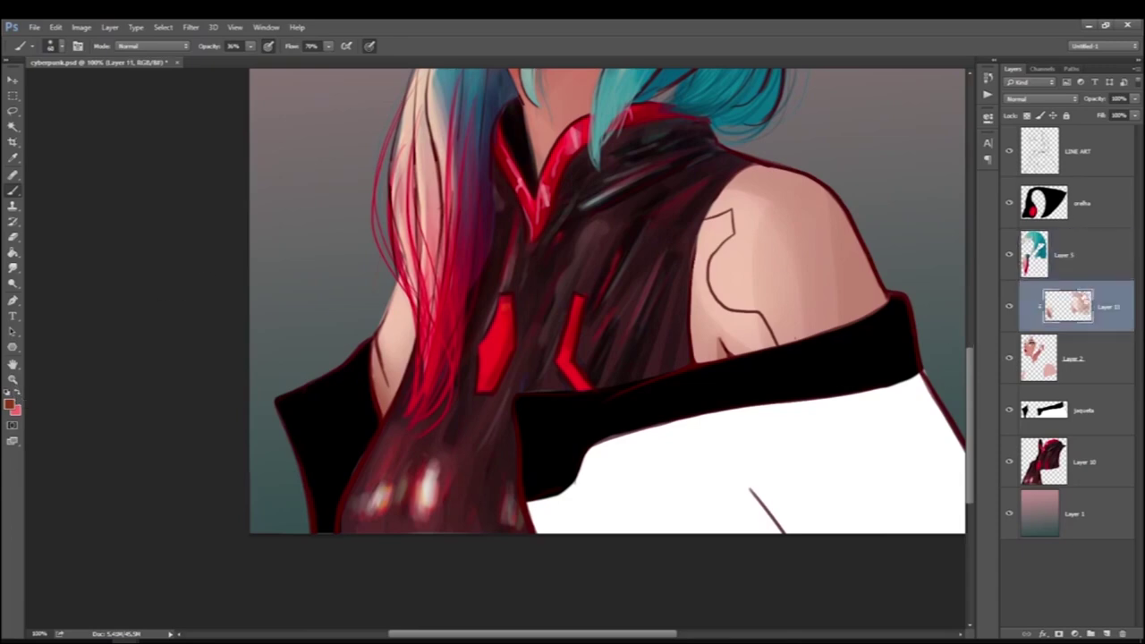
Merge the shading down into Layer 2, then select the jaqueta layer and begin sampling a colour.
key(ctrl+e)
click(1074, 357)
key(i)
click(11, 404)
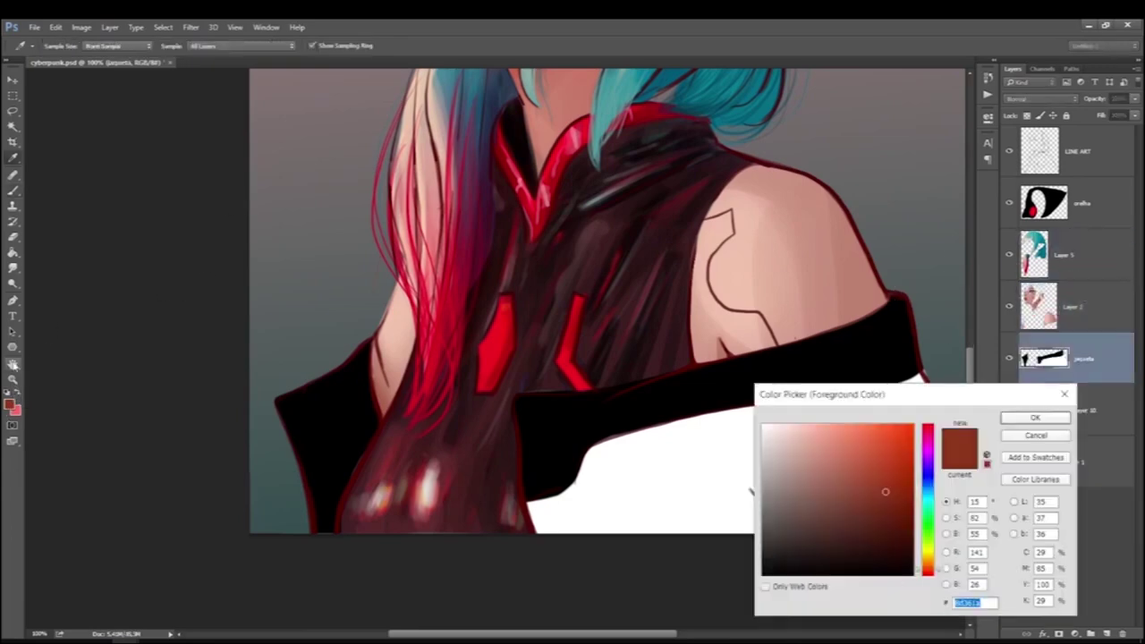
Add a new layer above jaqueta and try grey strokes on the white jacket, undoing the collar shadow.
click(1035, 418)
key(b)
key(ctrl+shift+alt+n)
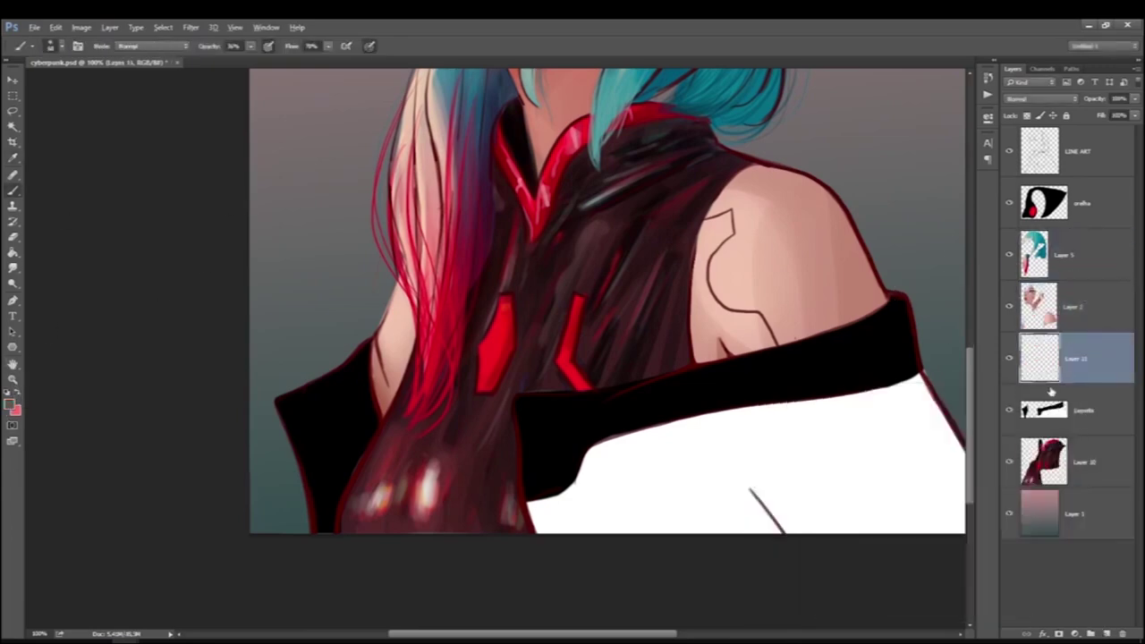
drag(542, 633, 594, 633)
right_click(635, 493)
key(Escape)
mouse_move(778, 493)
mouse_down()
mouse_move(758, 475)
mouse_move(775, 498)
mouse_move(766, 486)
mouse_up()
mouse_move(733, 414)
mouse_down()
mouse_move(723, 375)
mouse_move(778, 421)
mouse_up()
key(ctrl+z)
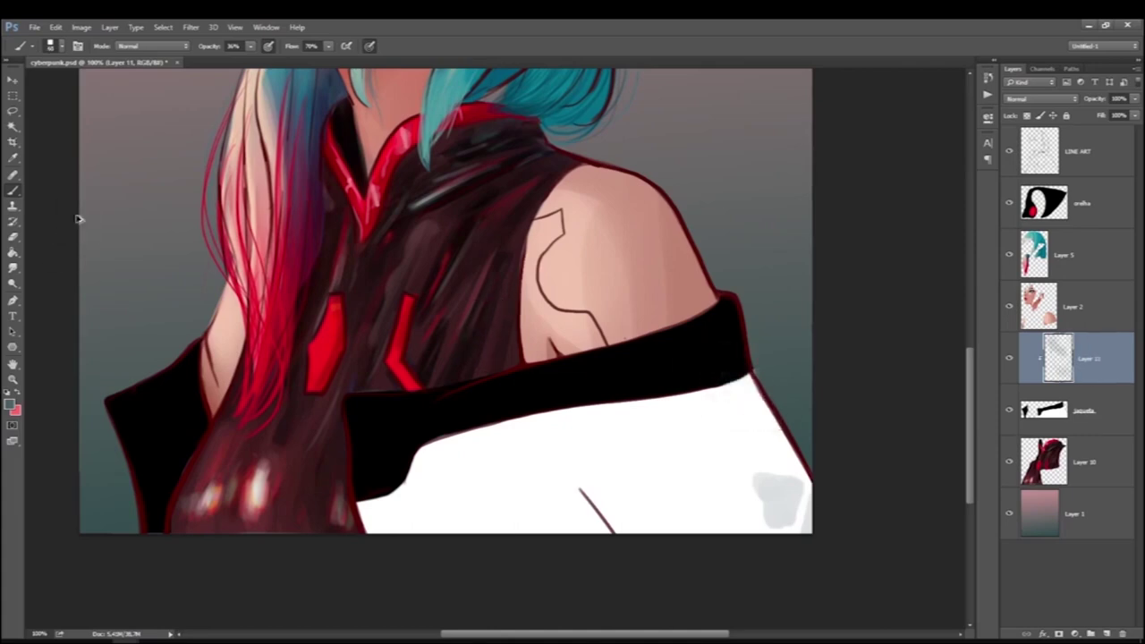
Copy the white jacket area from the jacket layer onto its own layer with the Magic Wand.
key(w)
key(alt+bracketleft)
click(660, 515)
key(ctrl+j)
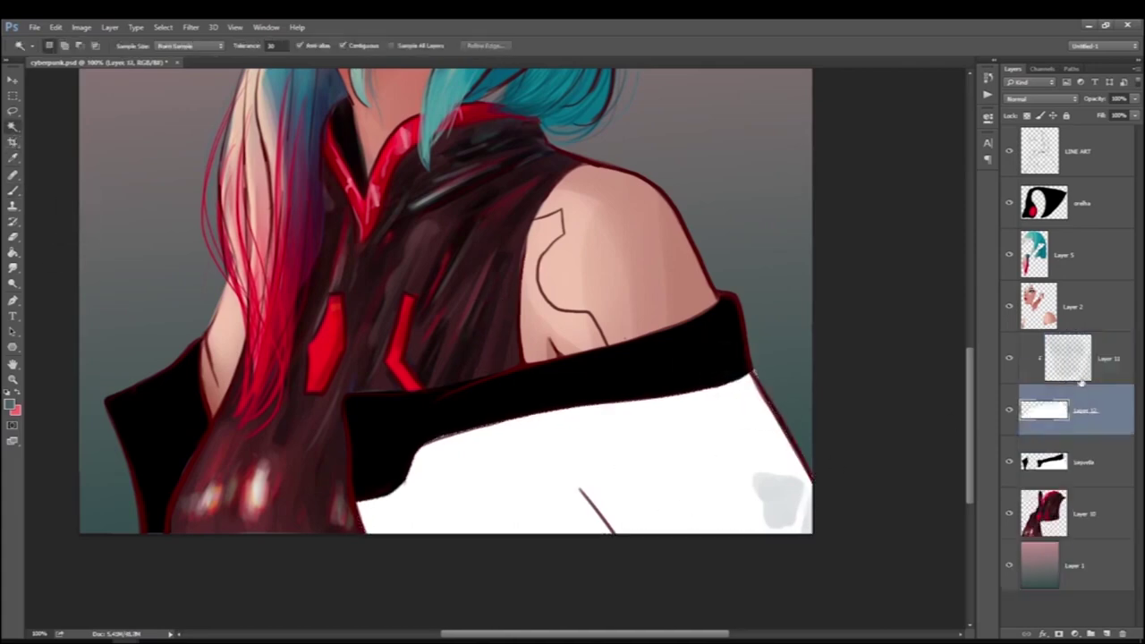
key(alt+bracketright)
key(b)
Paint grey shadows under the collar, along the fold line and diagonally across the jacket.
mouse_move(672, 370)
mouse_down()
mouse_move(786, 405)
mouse_move(742, 389)
mouse_up()
drag(576, 490, 608, 529)
mouse_move(579, 492)
mouse_down()
mouse_move(627, 535)
mouse_move(615, 478)
mouse_move(621, 533)
mouse_up()
drag(569, 413, 564, 443)
drag(376, 496, 526, 524)
mouse_move(438, 461)
mouse_down()
mouse_move(546, 529)
mouse_move(455, 485)
mouse_move(415, 528)
mouse_up()
mouse_move(482, 553)
mouse_down()
mouse_move(567, 460)
mouse_move(715, 358)
mouse_move(332, 498)
mouse_up()
Switch to a lighter grey and shade the jacket's lower right and lower edge.
click(13, 407)
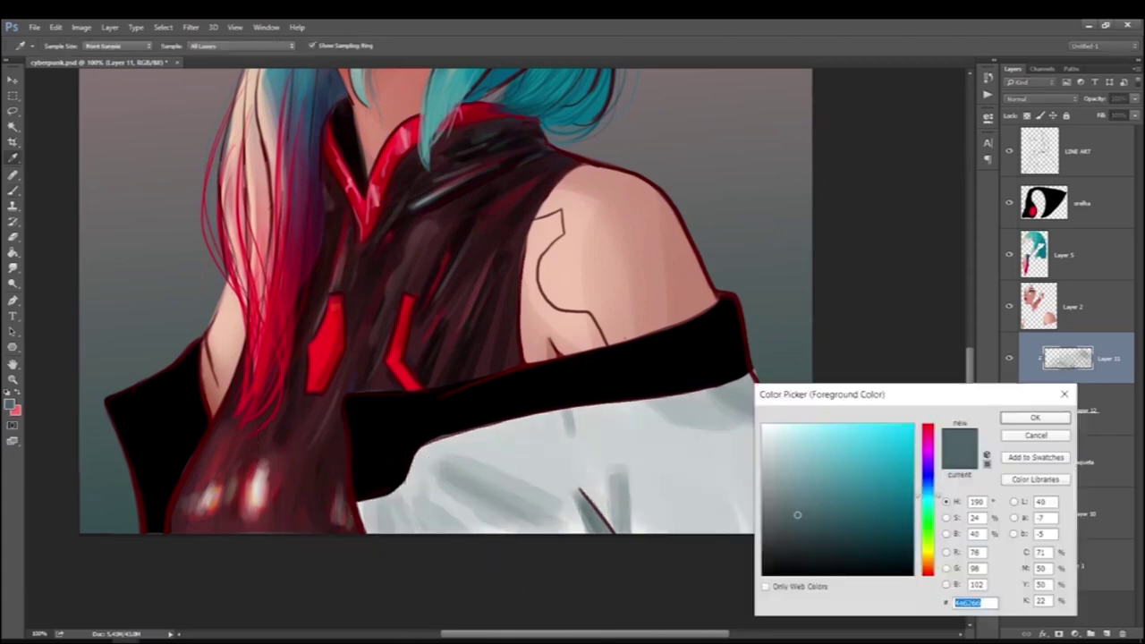
key(Return)
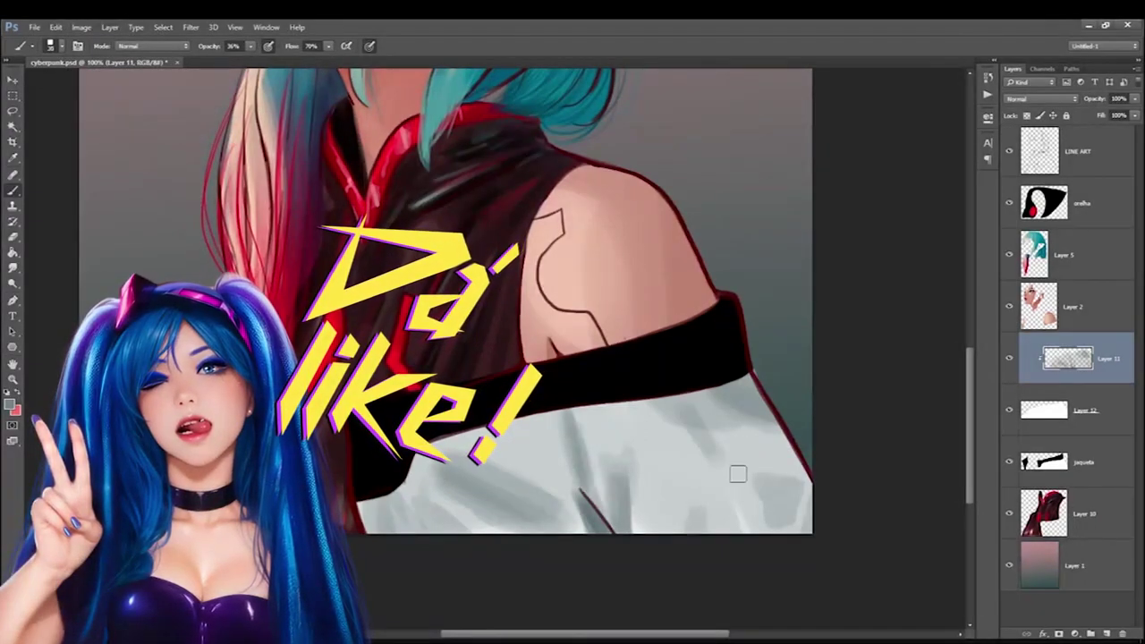
drag(812, 510, 738, 523)
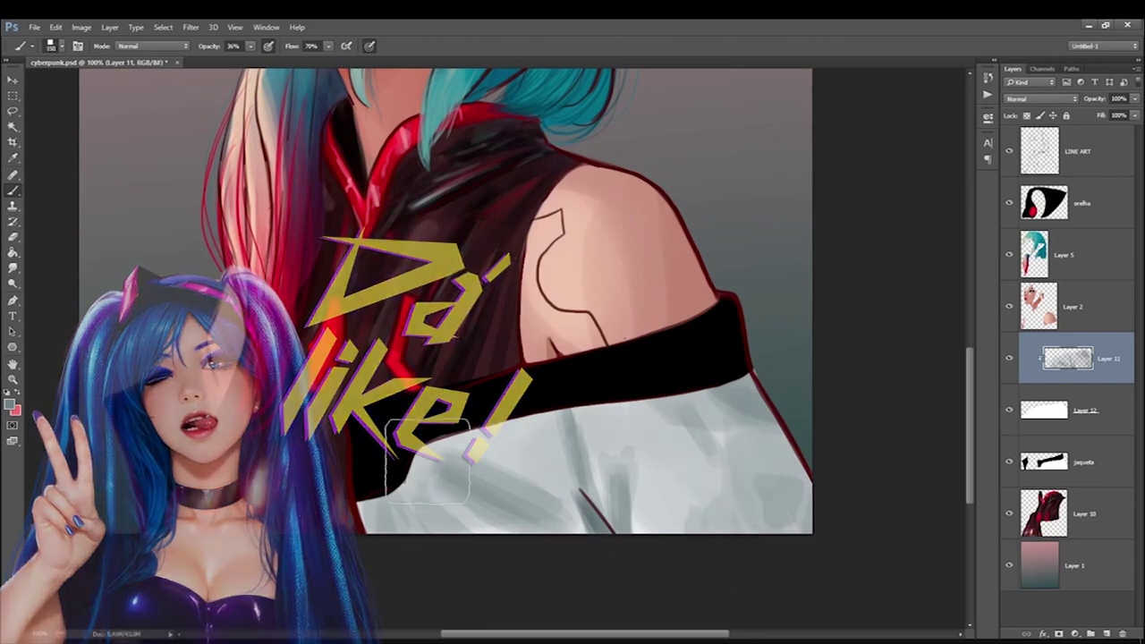
drag(463, 463, 563, 523)
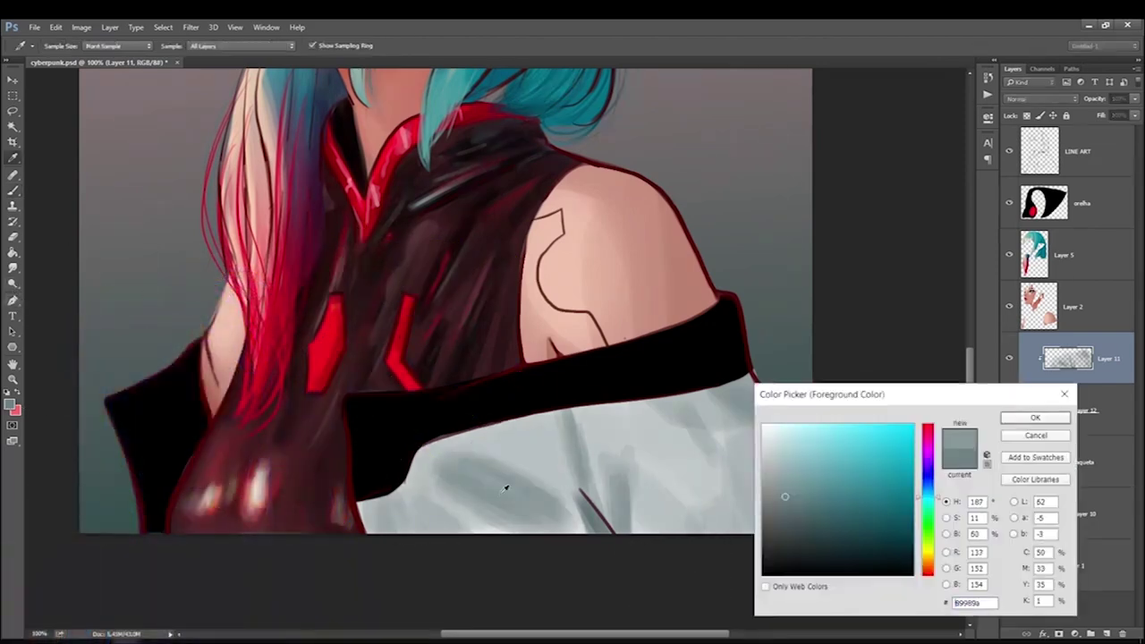
drag(446, 541, 377, 506)
Pick a new grey on a fresh layer above Layer 11 and test a light stroke, then undo it.
click(10, 404)
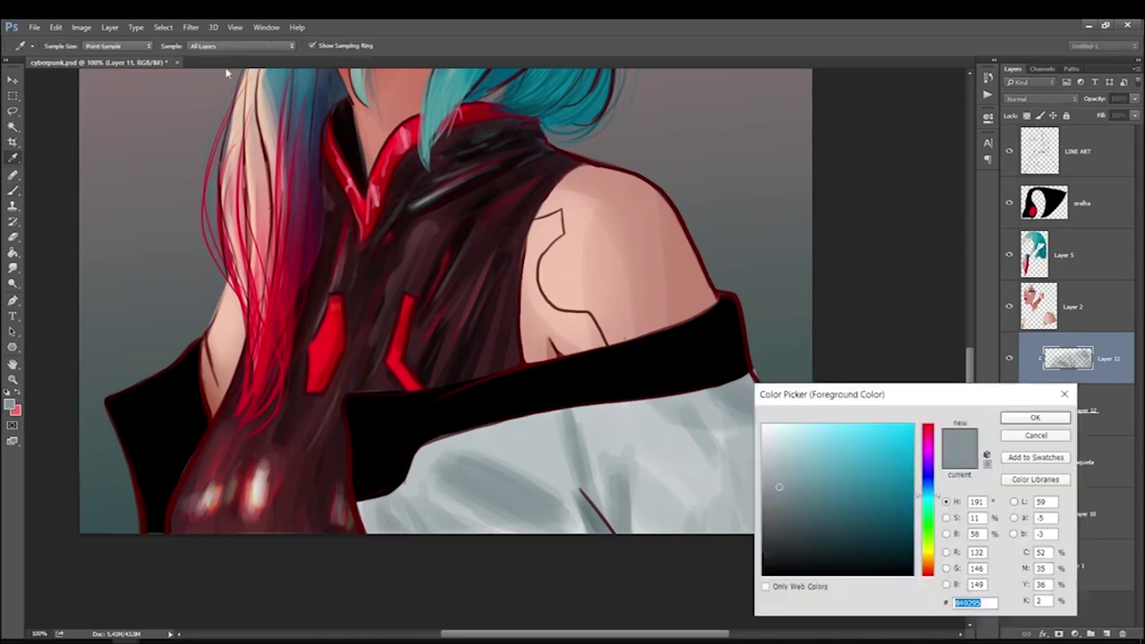
key(Return)
click(1108, 633)
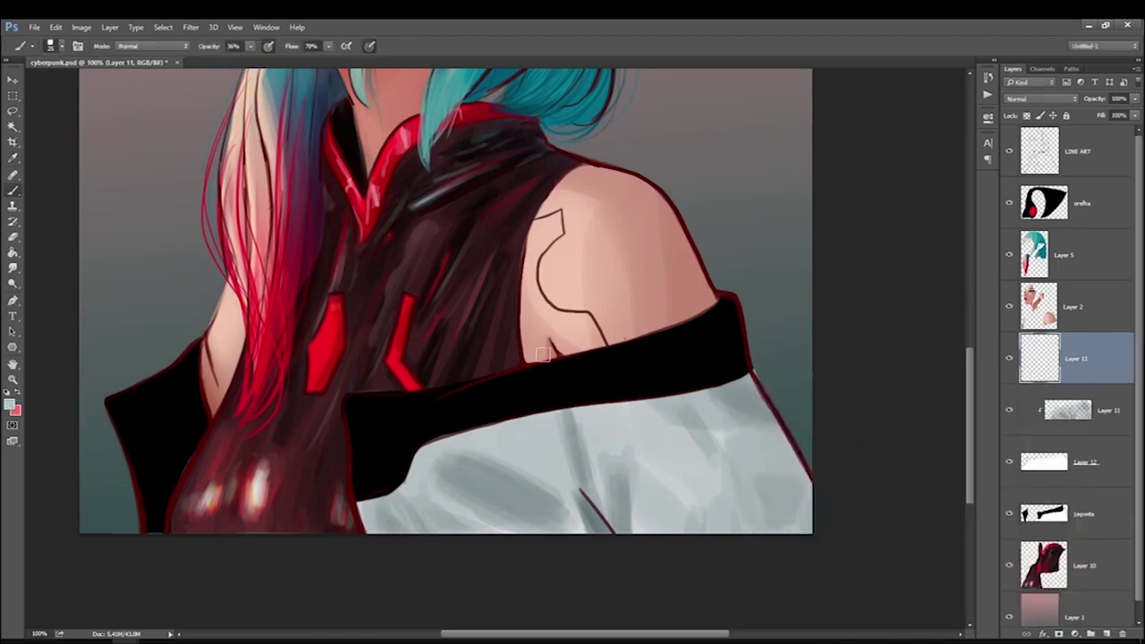
drag(372, 516, 396, 503)
key(ctrl+z)
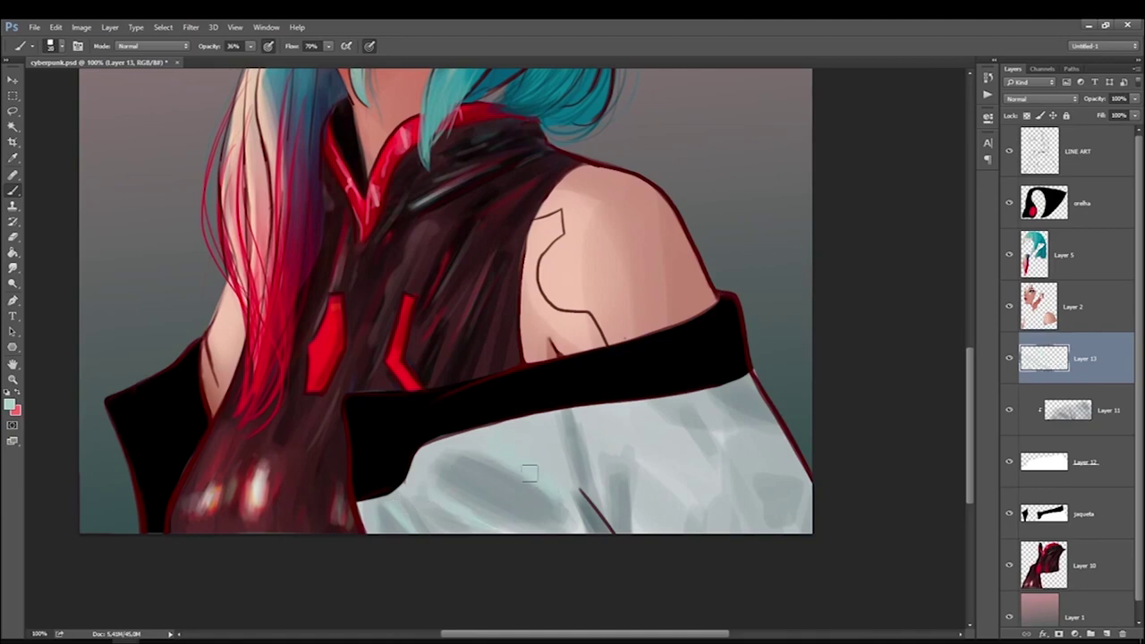
key(F12)
key(Return)
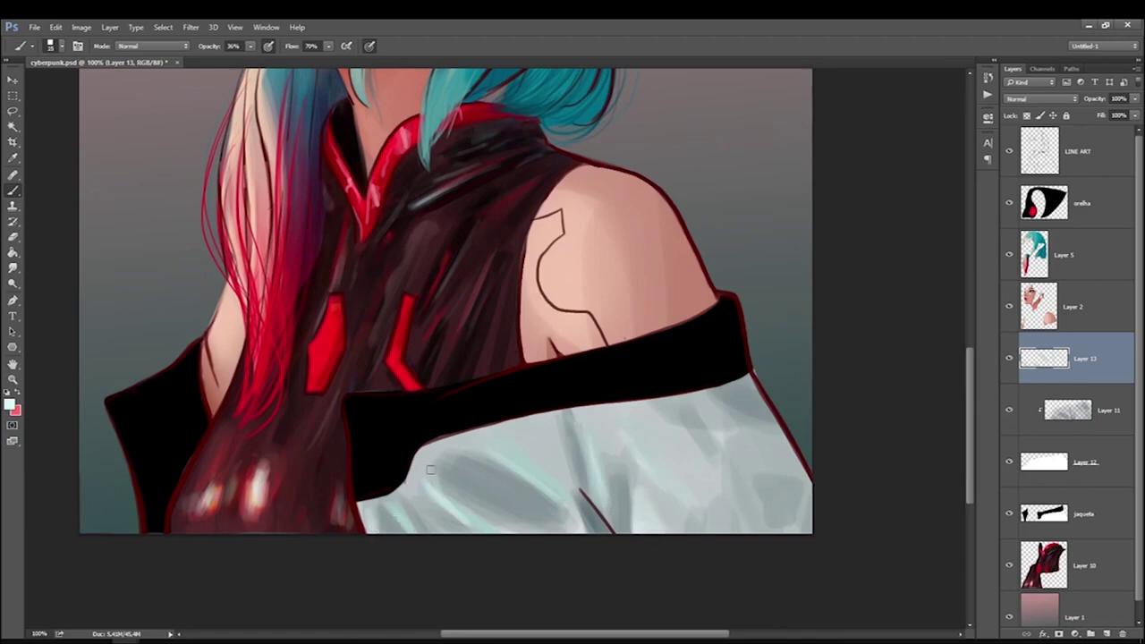
Pick a sleeve shading colour and paint it with a large soft brush on a new clipped layer.
key(F12)
click(816, 505)
key(Return)
key(ctrl+shift+alt+n)
right_click(560, 397)
double_click(450, 525)
key(bracketright)
key(bracketright)
key(bracketright)
drag(509, 546, 465, 562)
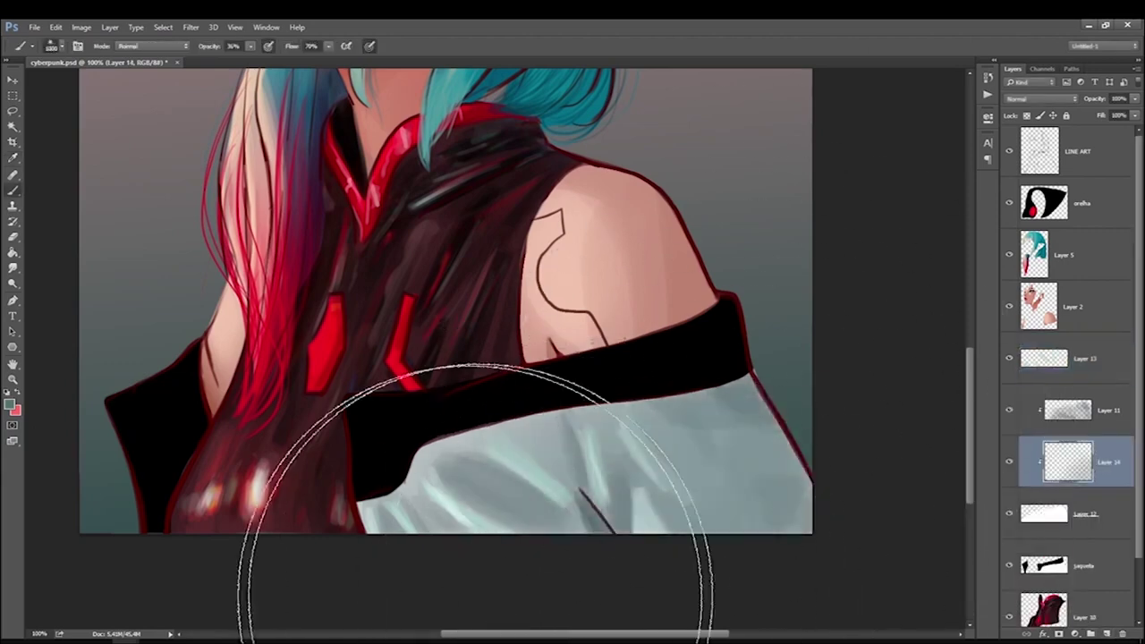
Set Layer 13's opacity to 54%.
click(1082, 358)
text(54)
key(Tab)
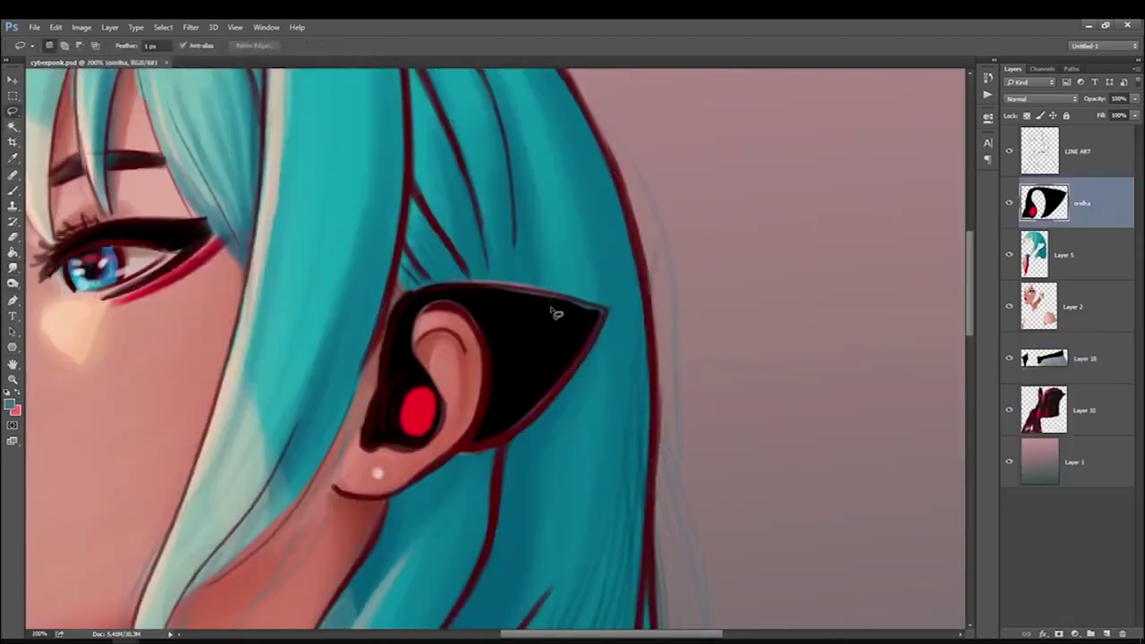
Fill four lasso stripes on the black ear tip with light grey.
key(ctrl+BackSpace)
key(ctrl+d)
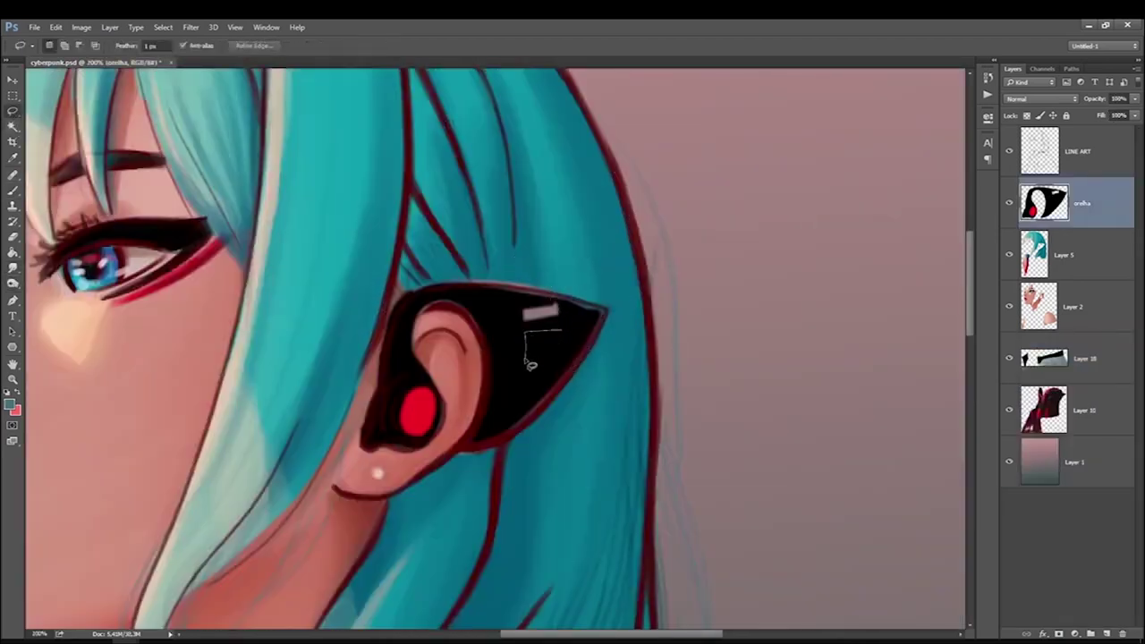
drag(528, 353, 512, 344)
key(ctrl+BackSpace)
key(ctrl+d)
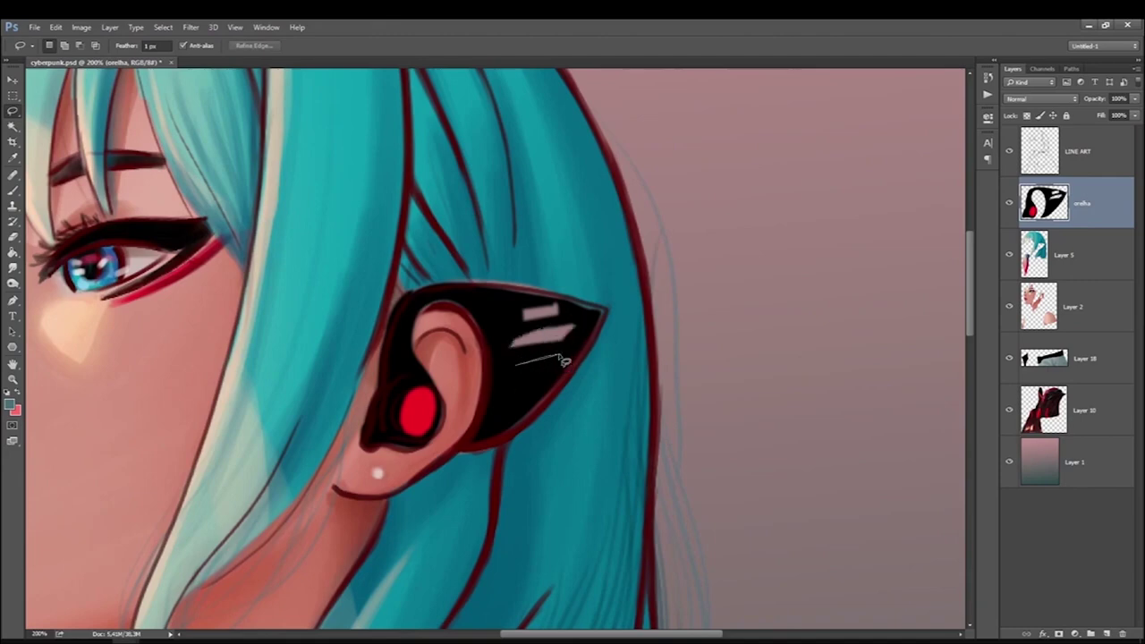
drag(520, 375, 519, 377)
key(ctrl+BackSpace)
key(ctrl+d)
drag(490, 421, 492, 422)
key(ctrl+BackSpace)
key(ctrl+d)
Brush a dark edge along the ear tip's top and sample a dark colour from the canvas.
click(13, 190)
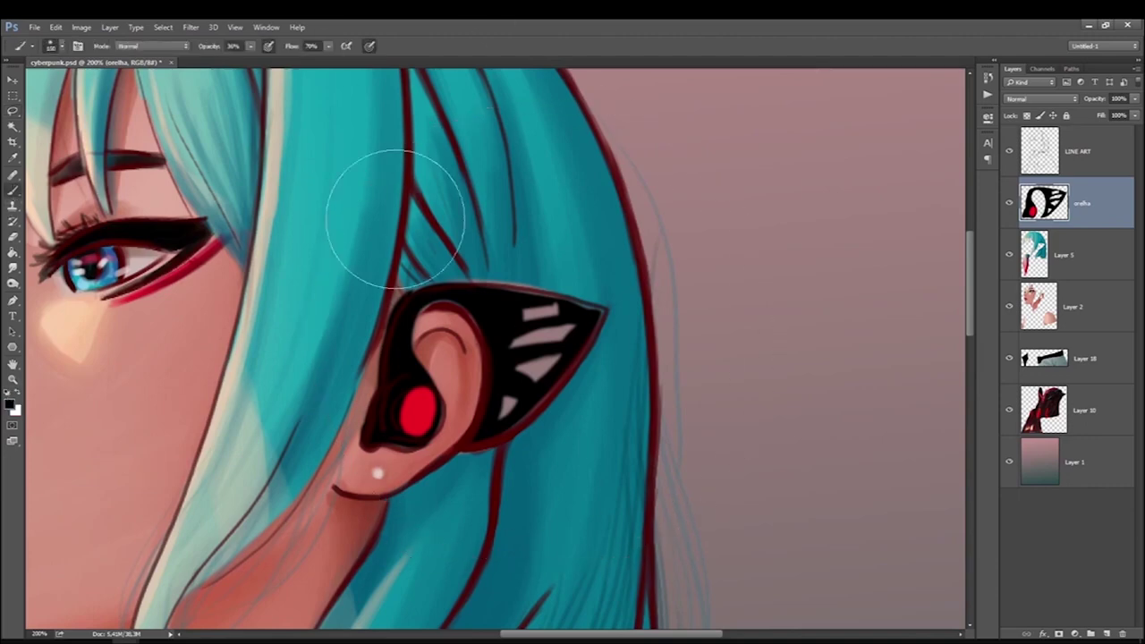
right_click(488, 393)
click(1096, 202)
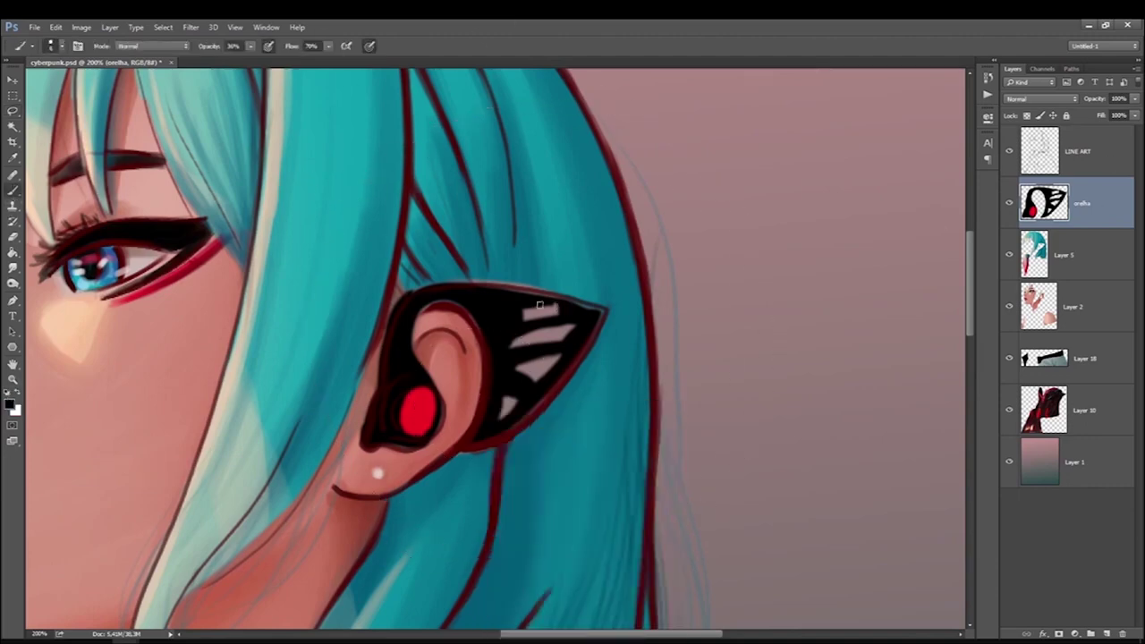
drag(602, 314, 476, 288)
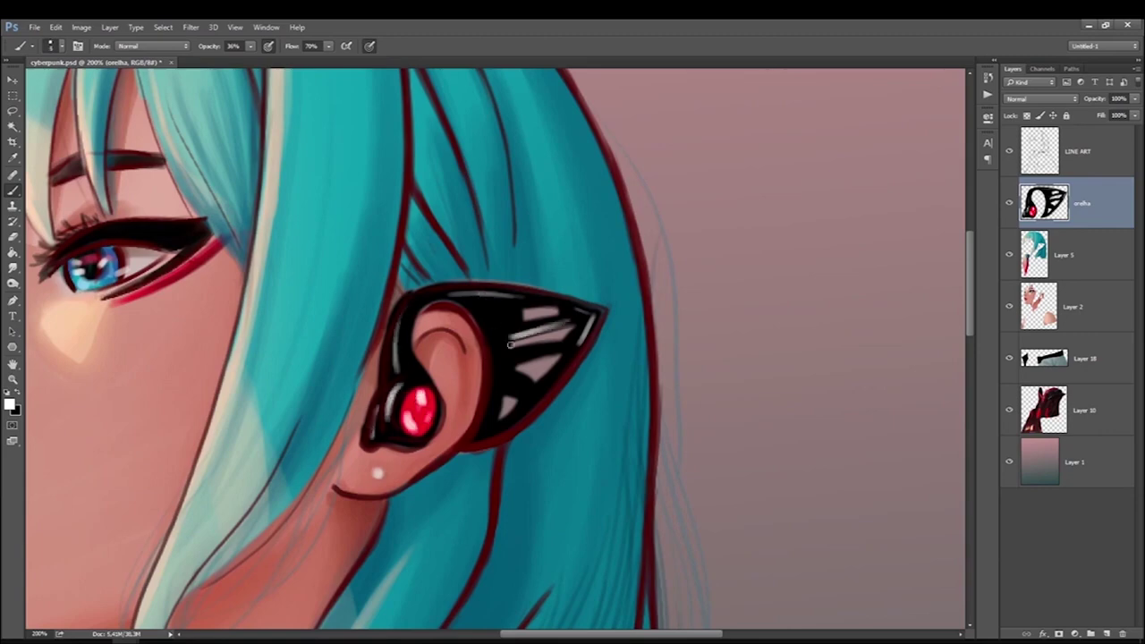
click(10, 404)
click(481, 413)
key(Return)
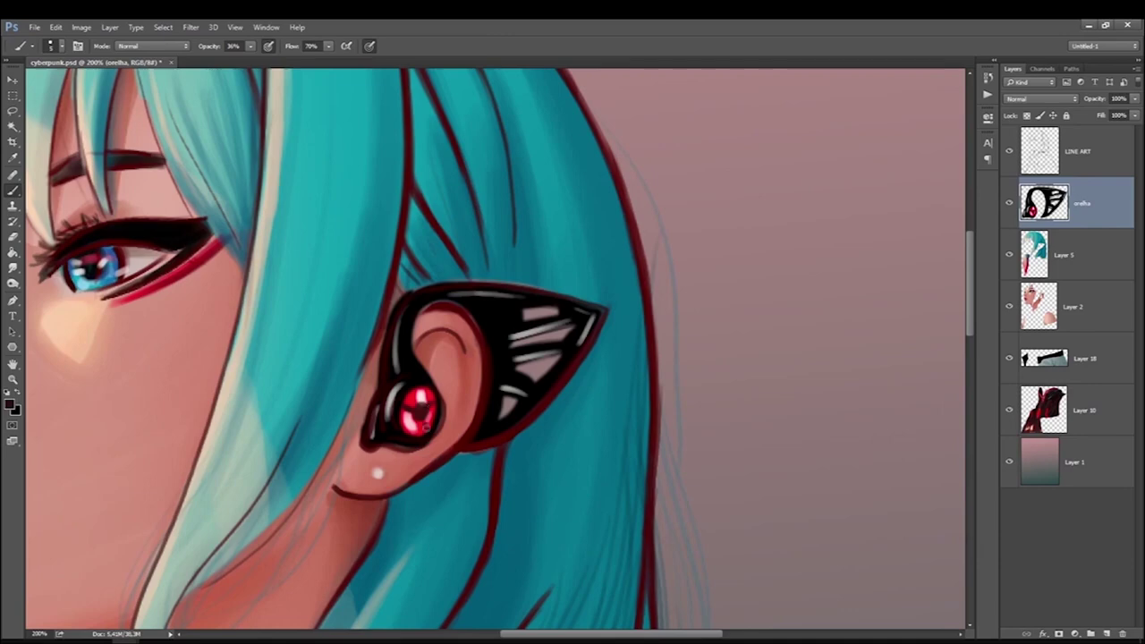
key(ctrl+0)
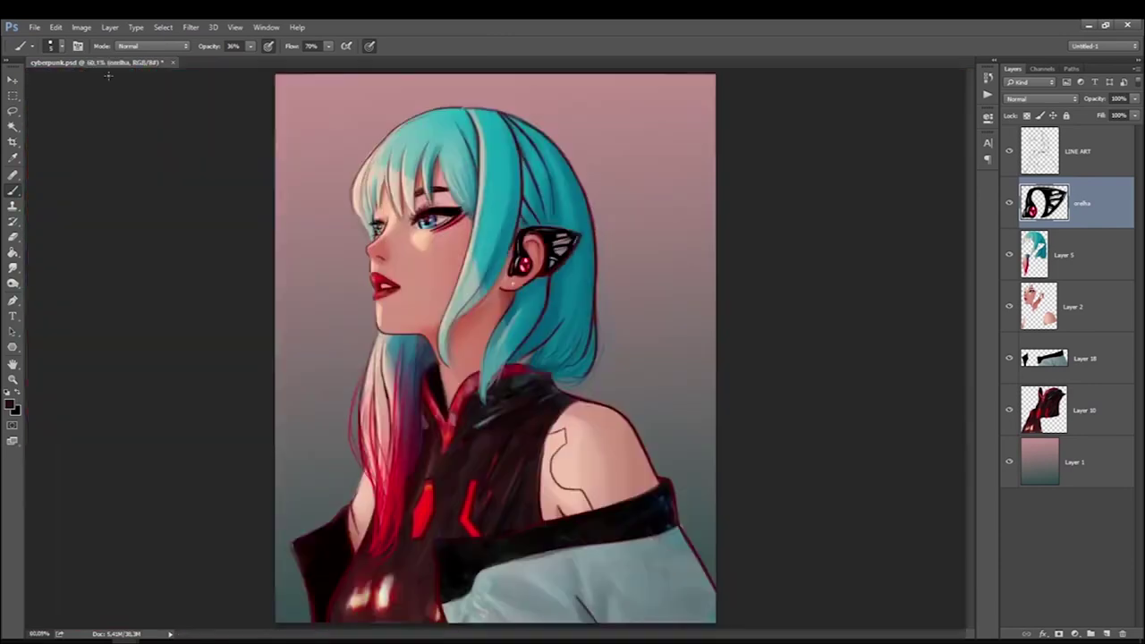
Lower the Lightness and Saturation of the LINE ART layer with Hue/Saturation.
click(55, 27)
click(268, 54)
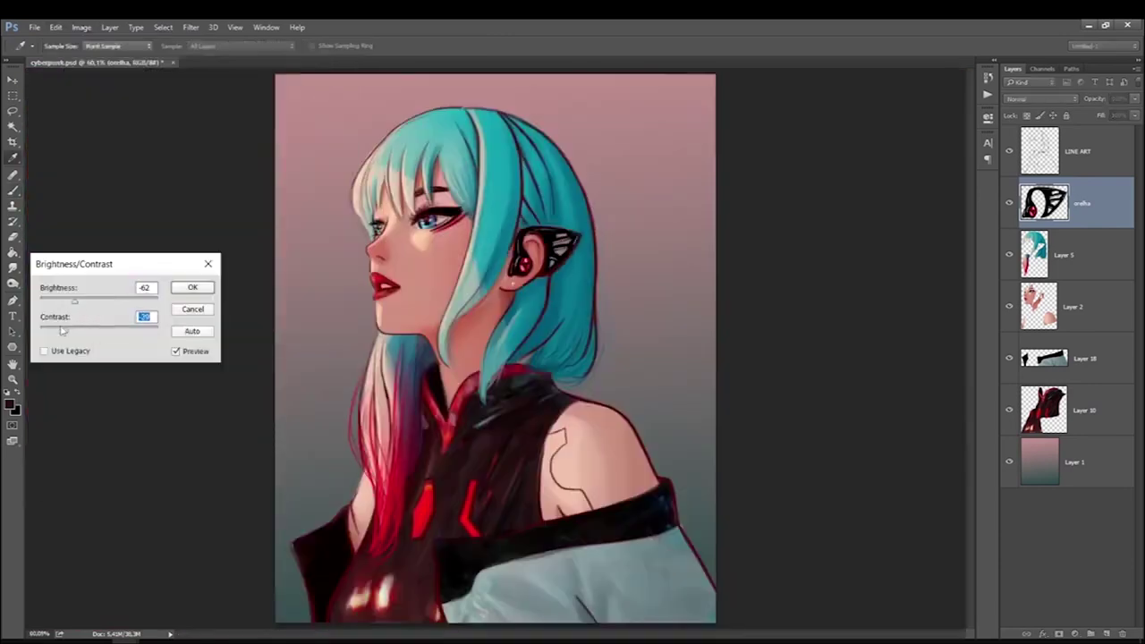
key(Return)
click(1073, 152)
key(ctrl+u)
mouse_move(667, 335)
mouse_down()
mouse_move(685, 338)
mouse_move(660, 336)
mouse_up()
drag(667, 279, 666, 277)
drag(660, 336, 653, 340)
drag(697, 308, 648, 316)
click(799, 215)
click(1009, 151)
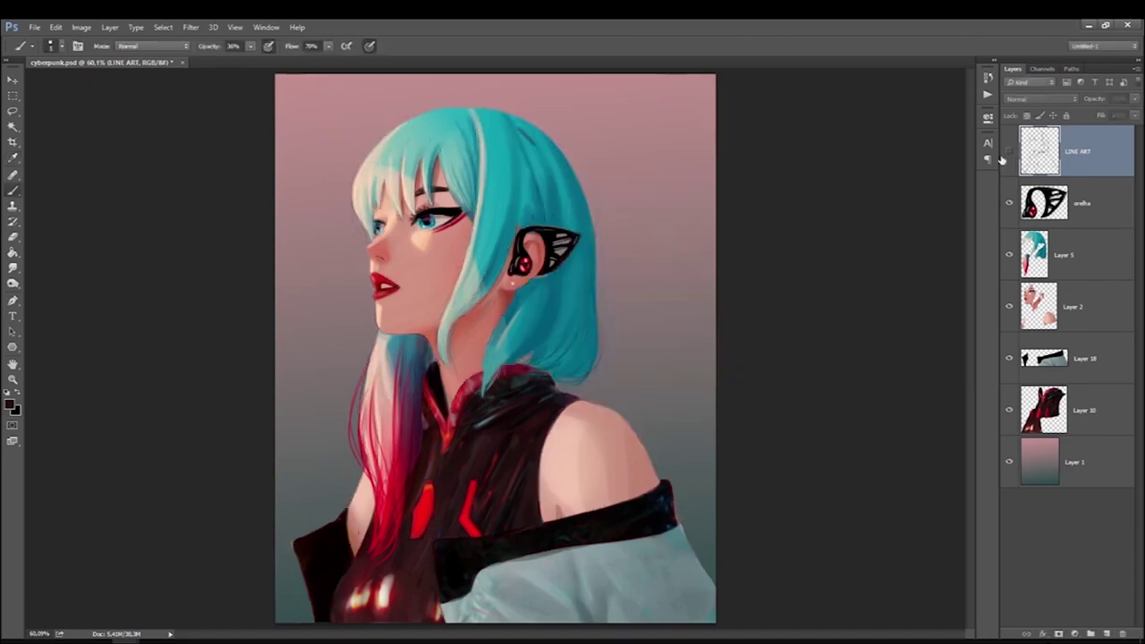
click(1009, 152)
click(1009, 151)
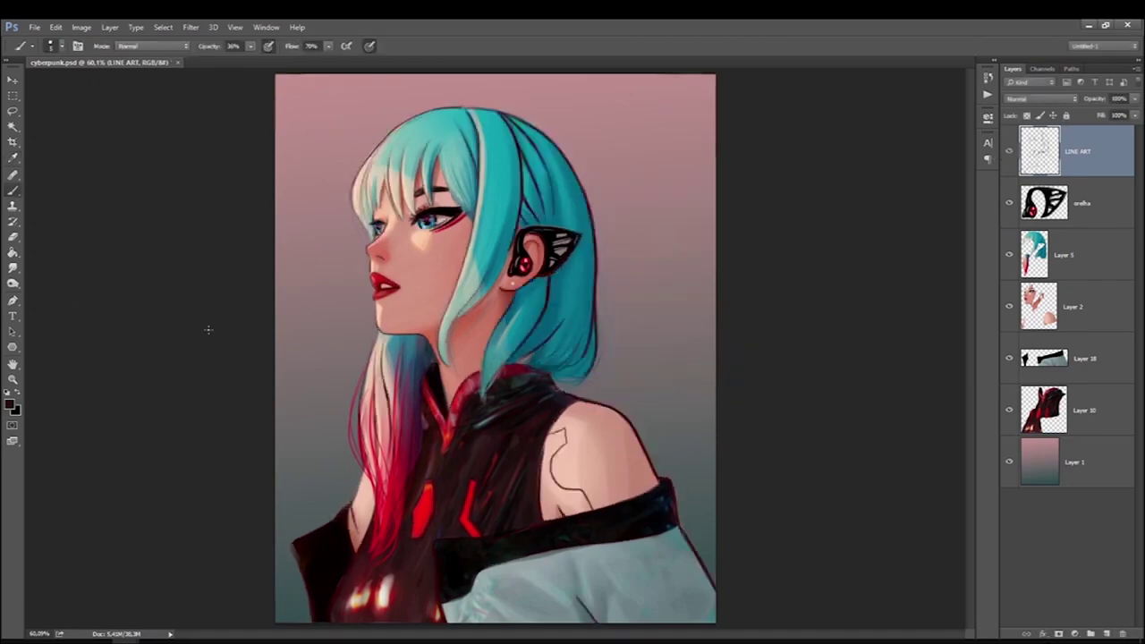
Merge a copy of the LINE ART through Layer 30 layers and group the originals as 'separado backup'.
shift+click(1091, 412)
key(ctrl+j)
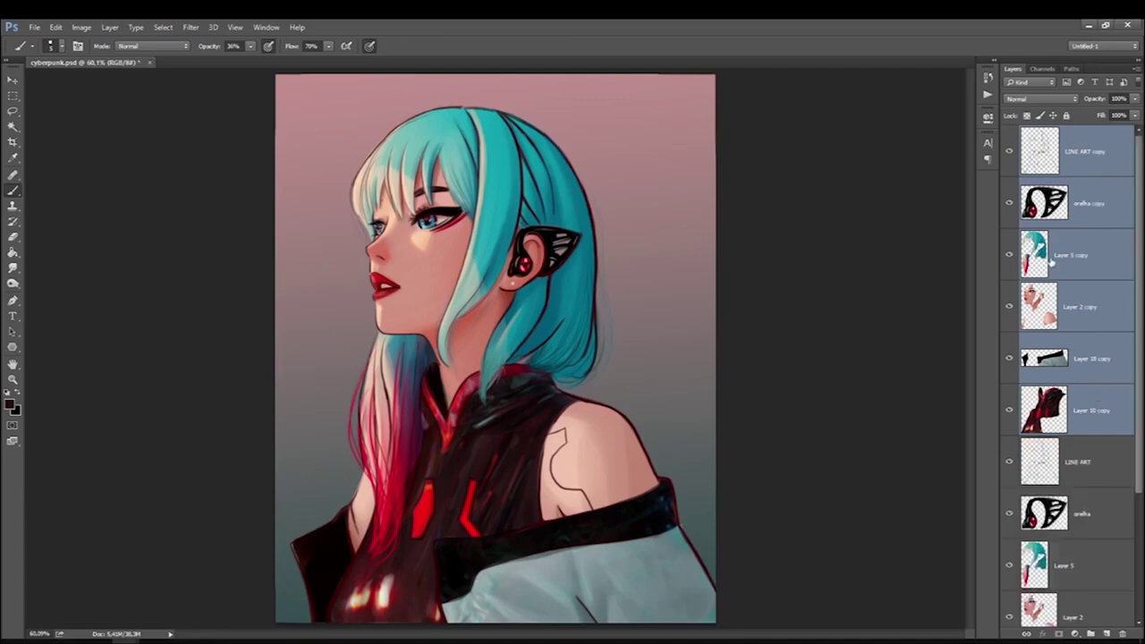
key(ctrl+e)
click(1059, 202)
shift+click(1114, 447)
key(ctrl+g)
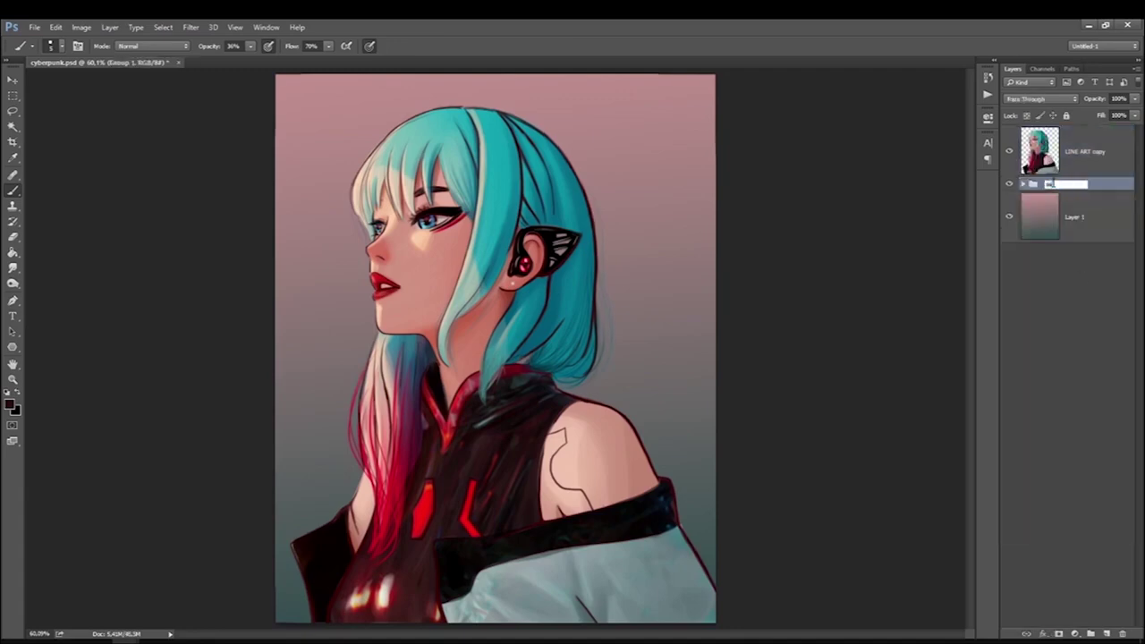
text(up)
key(Return)
click(1082, 152)
click(1106, 633)
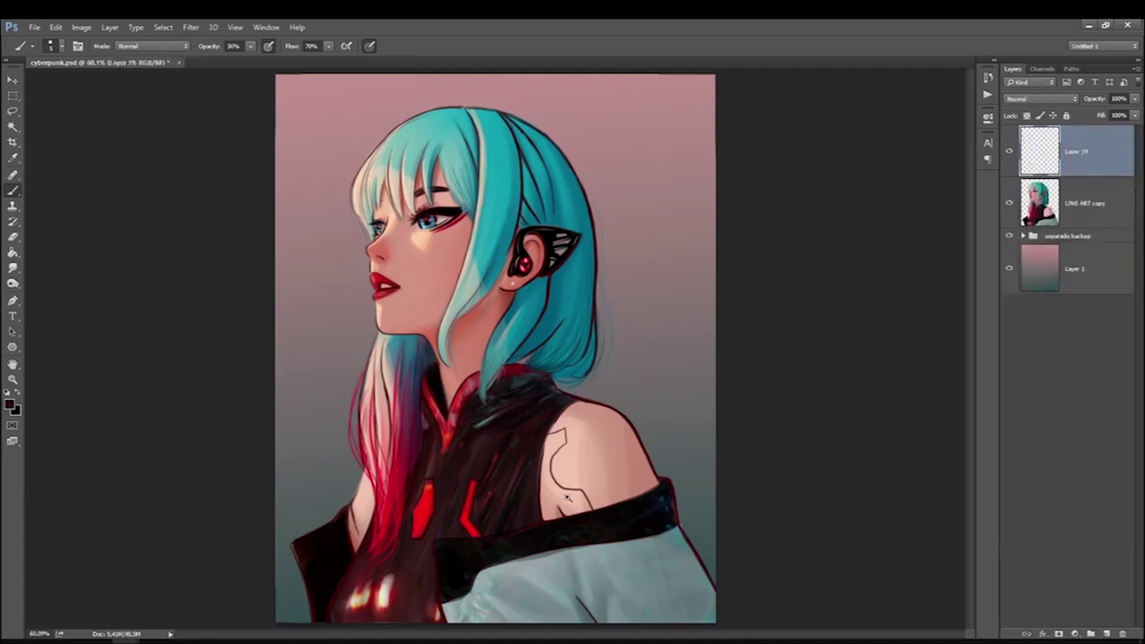
Choose a bright red foreground colour while on the LINE ART copy layer.
scroll(582, 501, up, 2)
scroll(582, 501, up, 2)
click(1082, 203)
click(13, 110)
drag(723, 334, 738, 318)
key(ctrl+d)
scroll(738, 318, up, 3)
key(i)
click(12, 404)
click(880, 431)
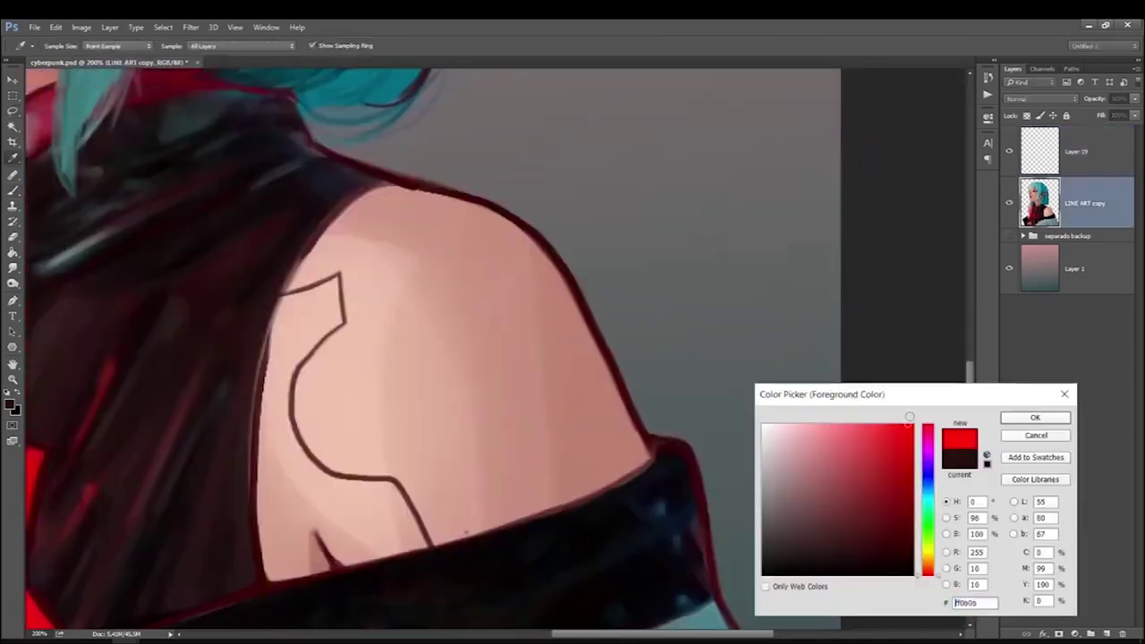
key(Return)
Brush soft red over the shoulder and cheek on Layer 19 and set it to Soft Light.
key(b)
key(alt+bracketright)
drag(253, 46, 258, 61)
right_click(426, 321)
click(951, 220)
drag(383, 339, 394, 535)
key(ctrl+minus)
scroll(347, 450, up, 5)
scroll(403, 357, up, 2)
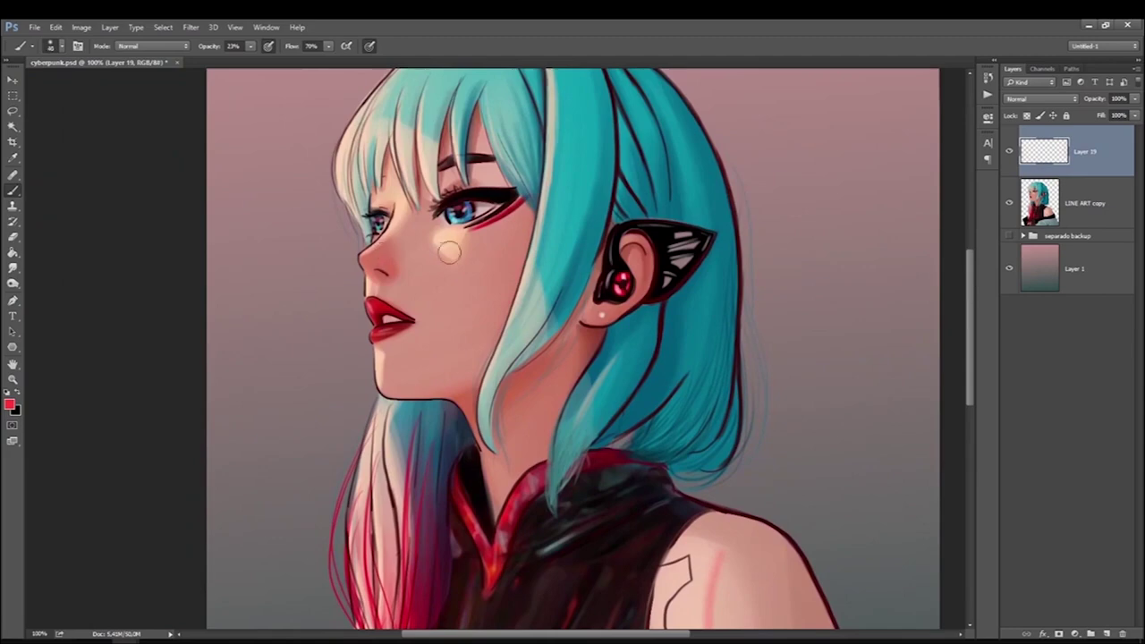
click(439, 251)
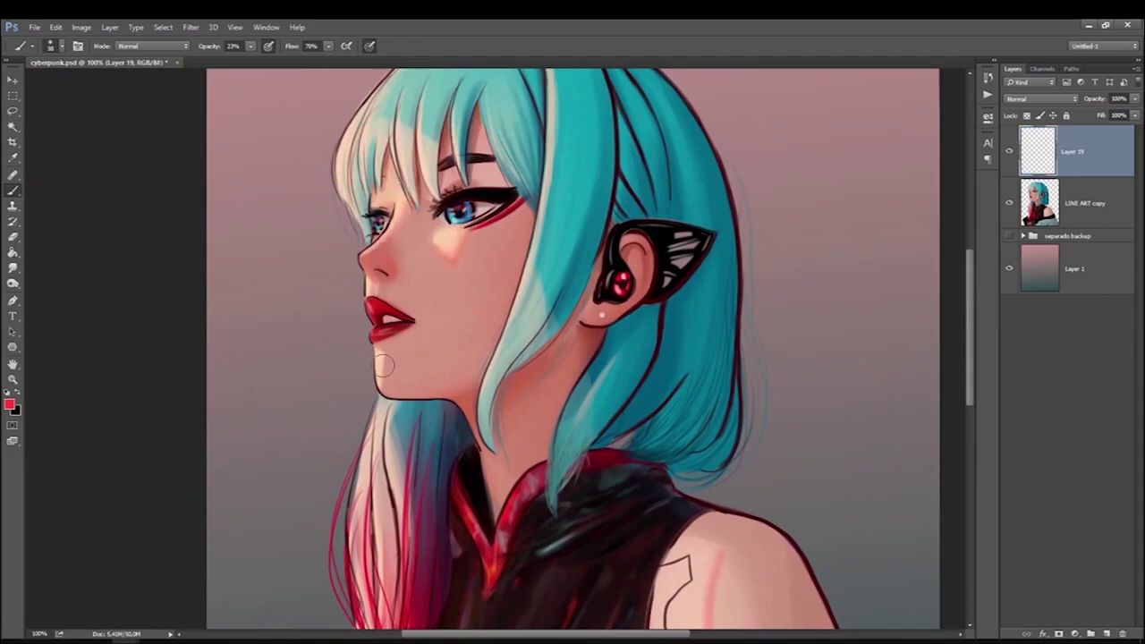
click(1042, 98)
click(1028, 224)
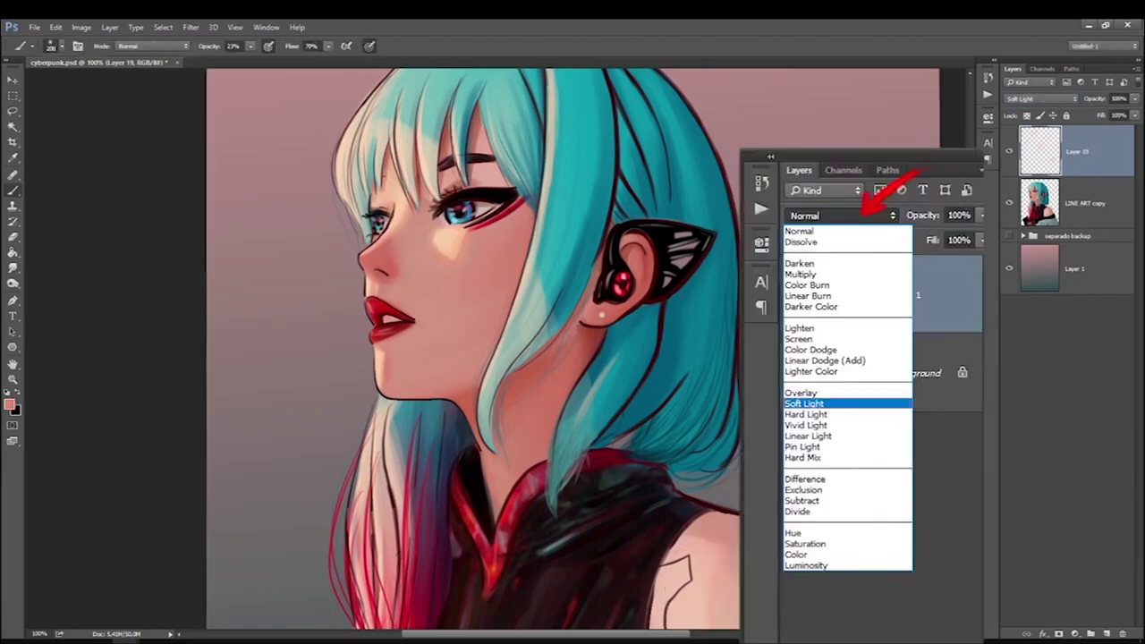
Add Layers 20 and 21 with a pale peach colour, setting Layer 21 to Overlay.
click(1106, 633)
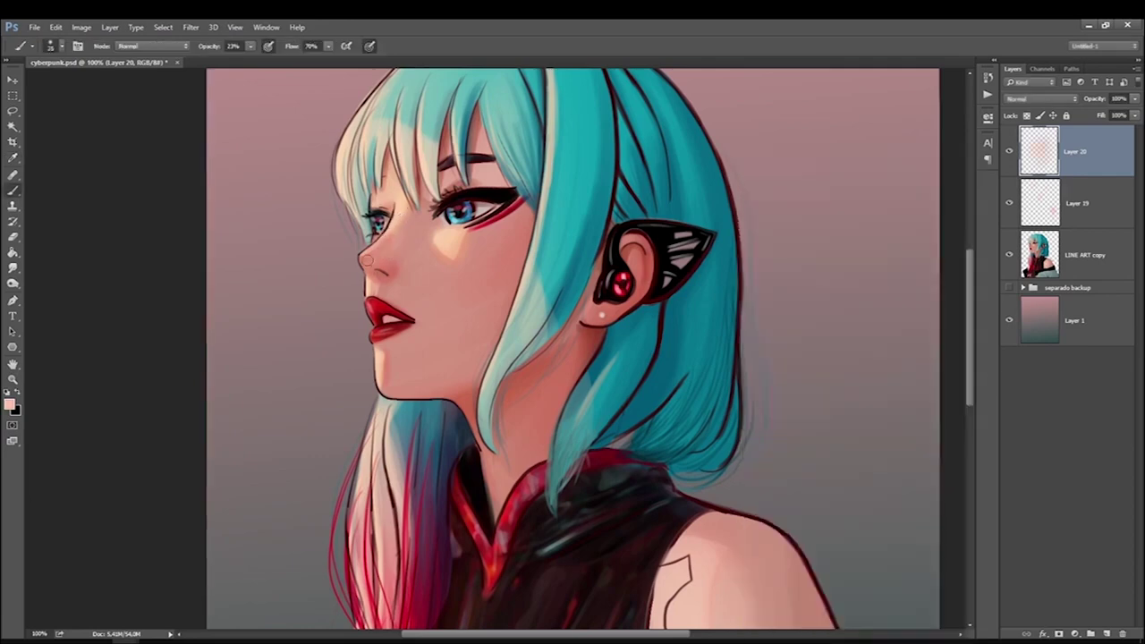
click(11, 404)
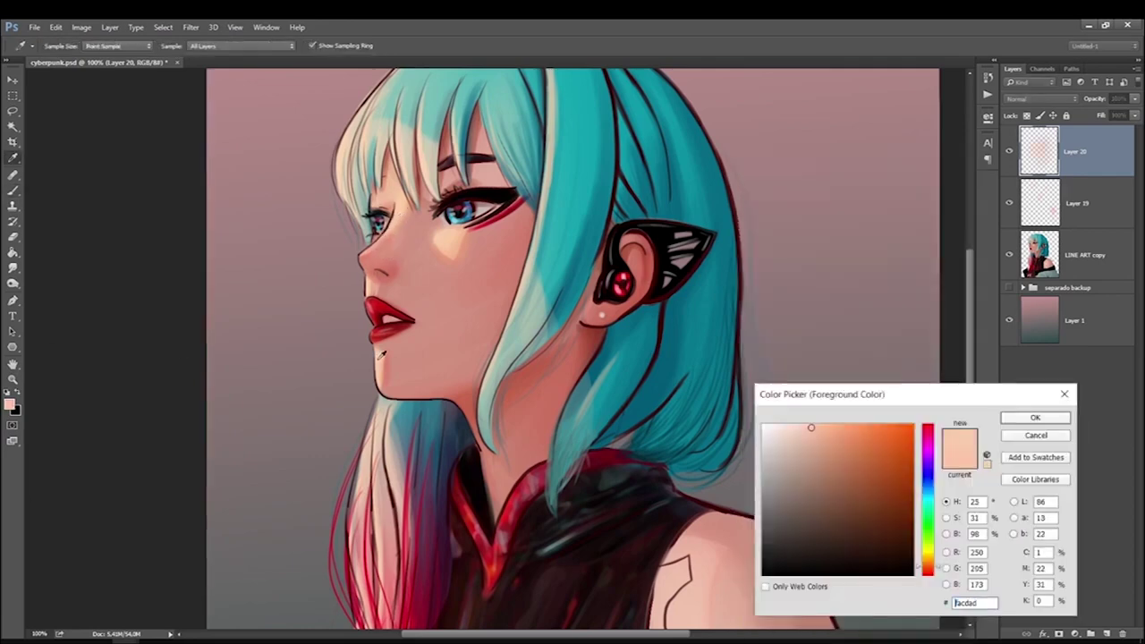
click(1061, 415)
click(1106, 633)
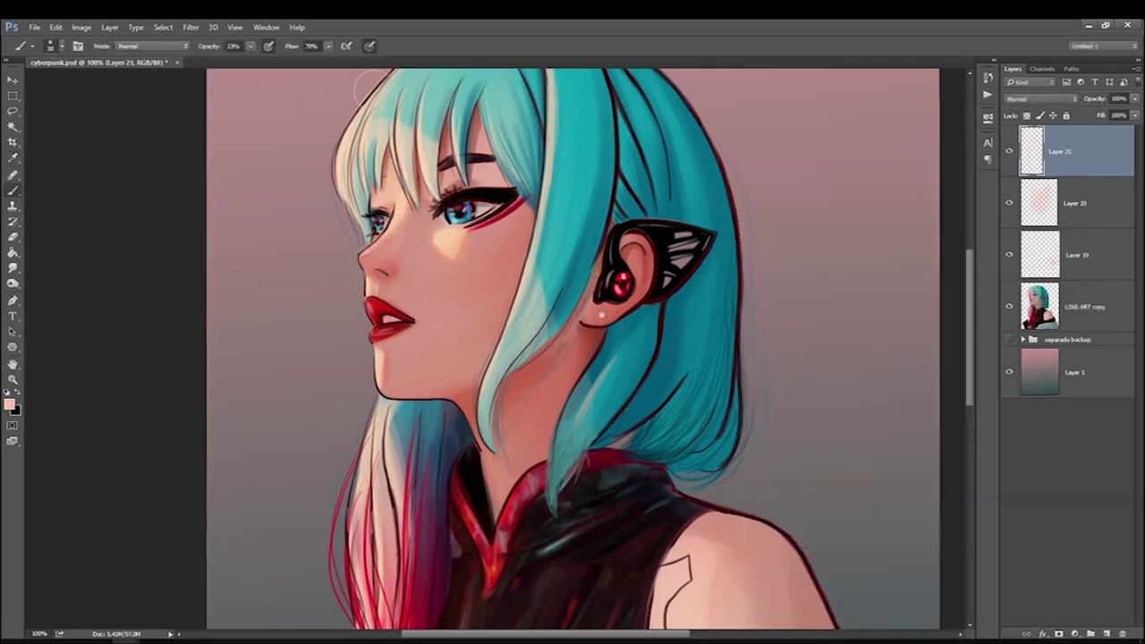
click(1042, 98)
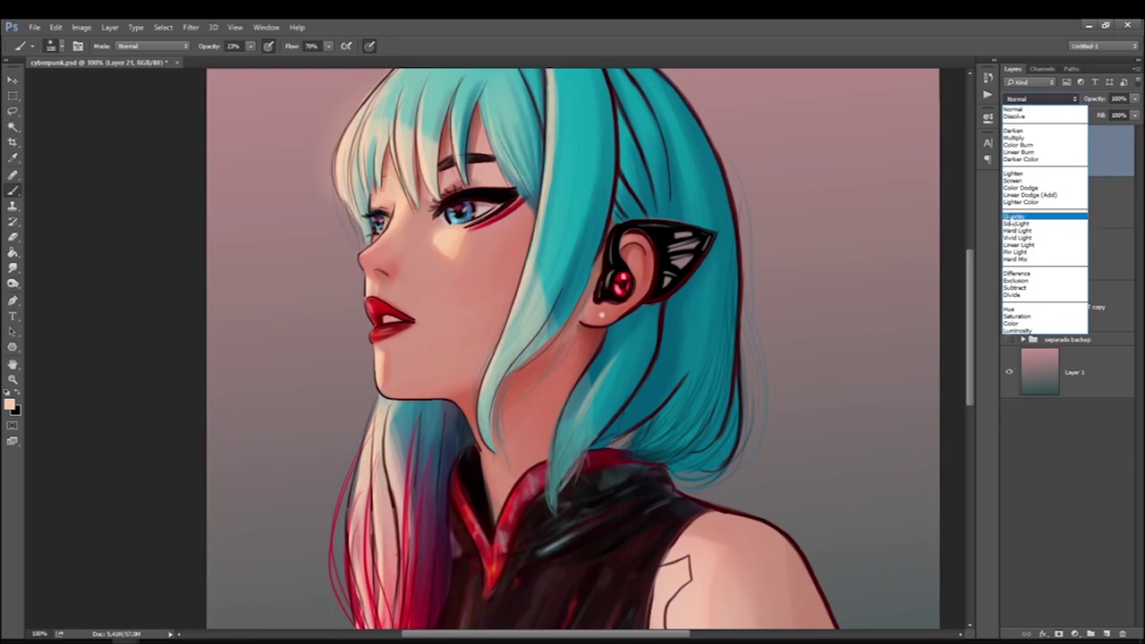
click(1013, 215)
scroll(376, 393, down, 3)
Paint a soft glow behind the hair and shoulder, then set the layer to Screen at 50% opacity.
mouse_move(438, 101)
mouse_down()
mouse_move(362, 147)
mouse_move(412, 107)
mouse_up()
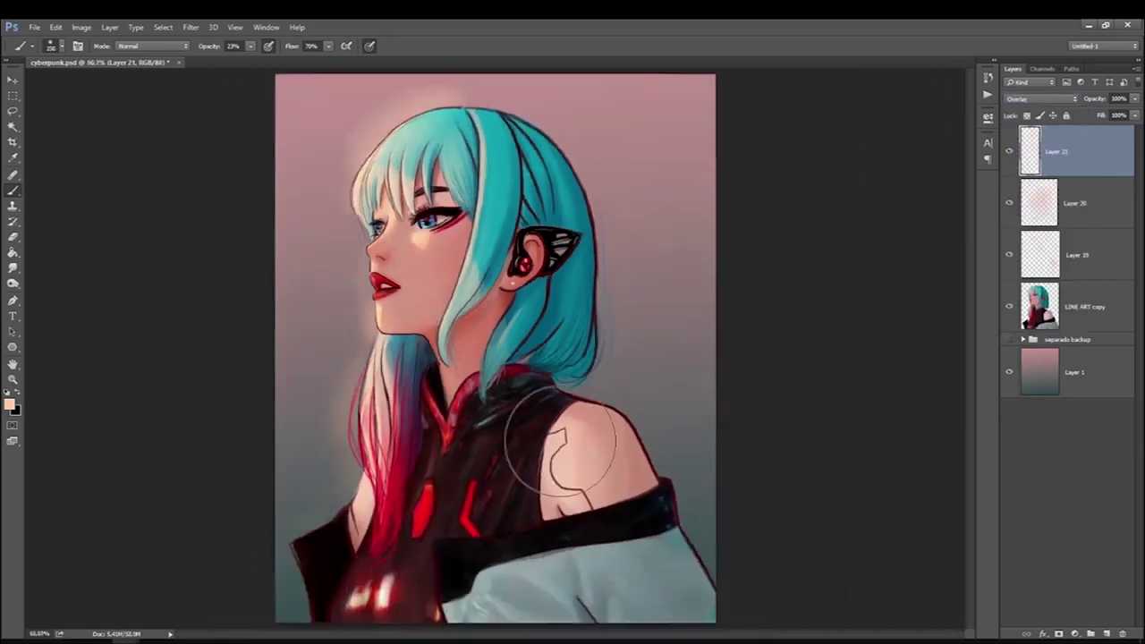
drag(557, 451, 501, 416)
click(1041, 99)
click(1011, 190)
click(1118, 98)
text(50)
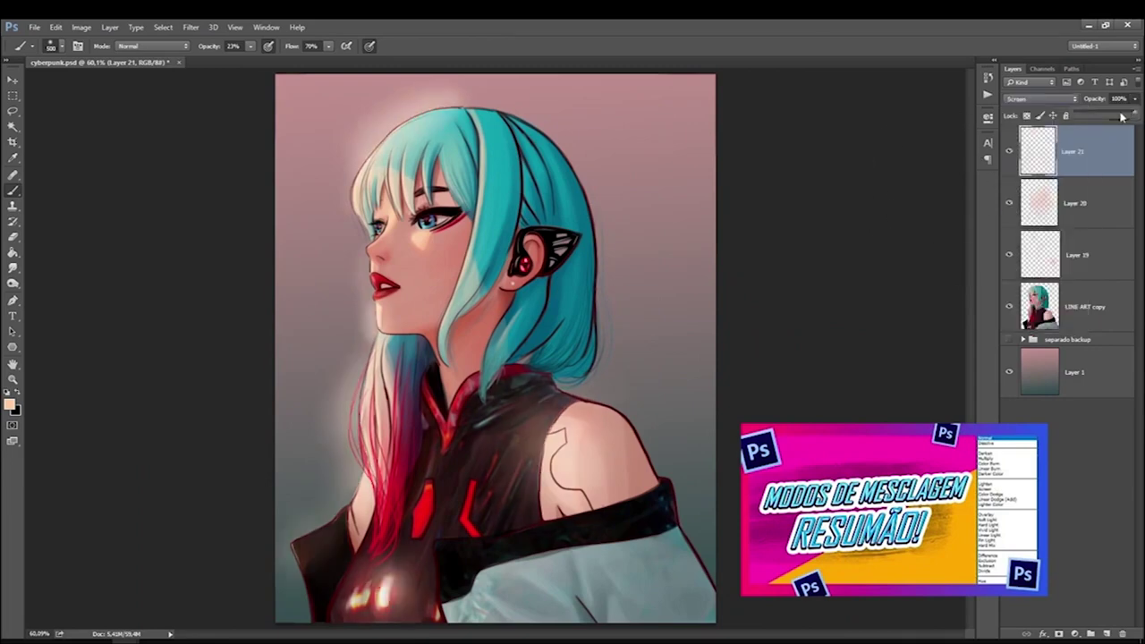
key(Return)
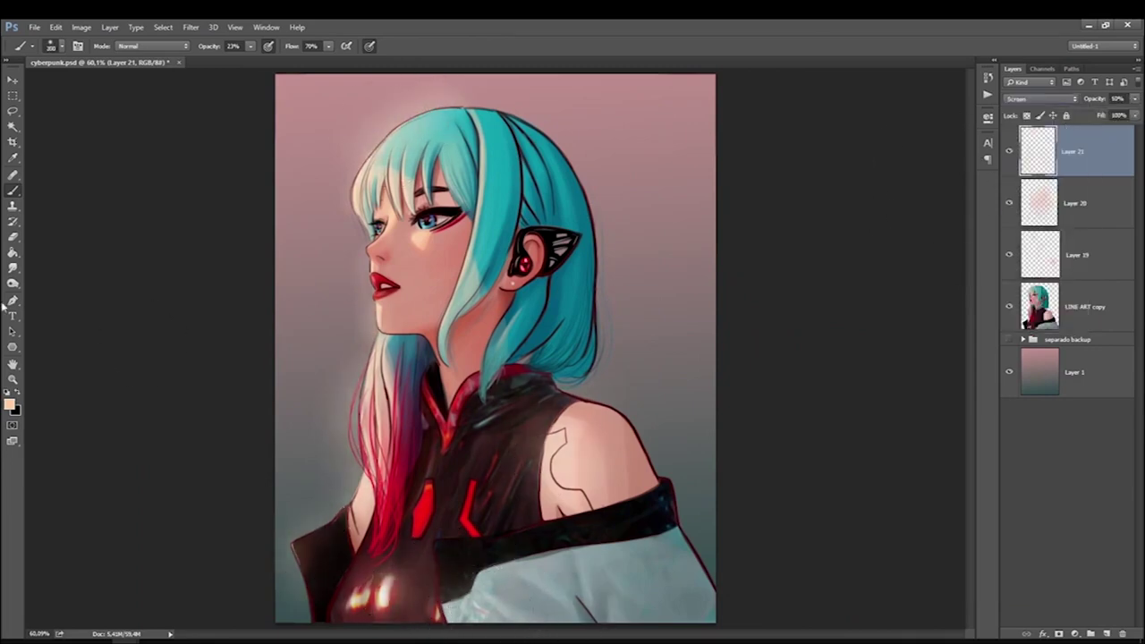
Choose red with a smaller brush on Layer 21 and save the document.
key(alt+bracketleft)
key(alt+bracketleft)
key(alt+bracketleft)
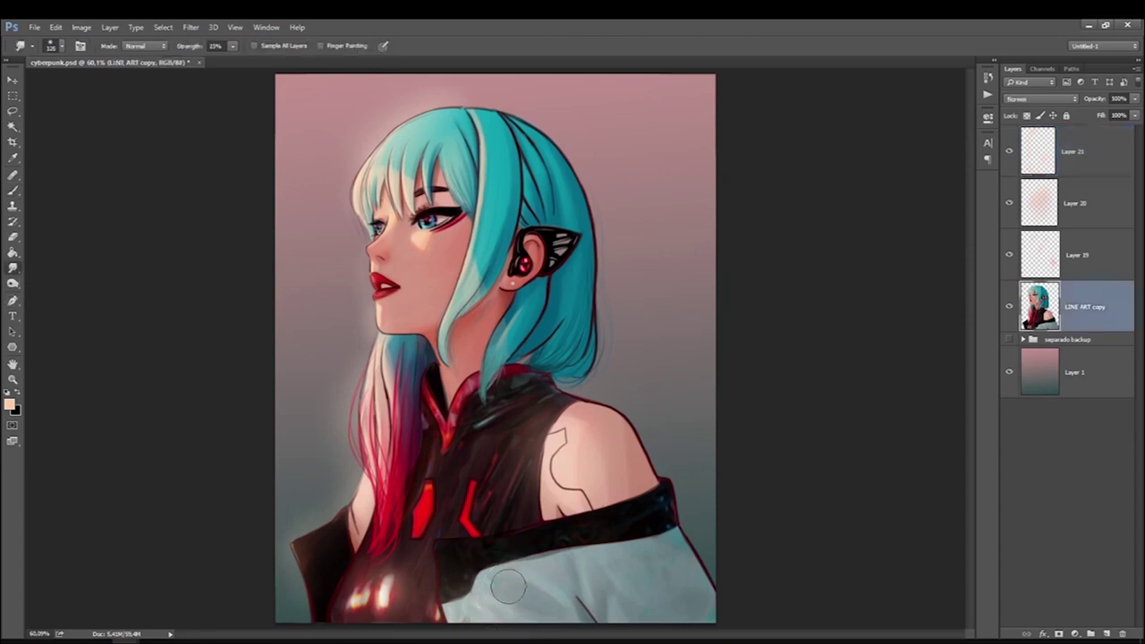
click(1069, 152)
key(b)
click(11, 404)
click(810, 455)
click(928, 563)
click(1032, 417)
key(bracketleft)
key(bracketleft)
key(bracketleft)
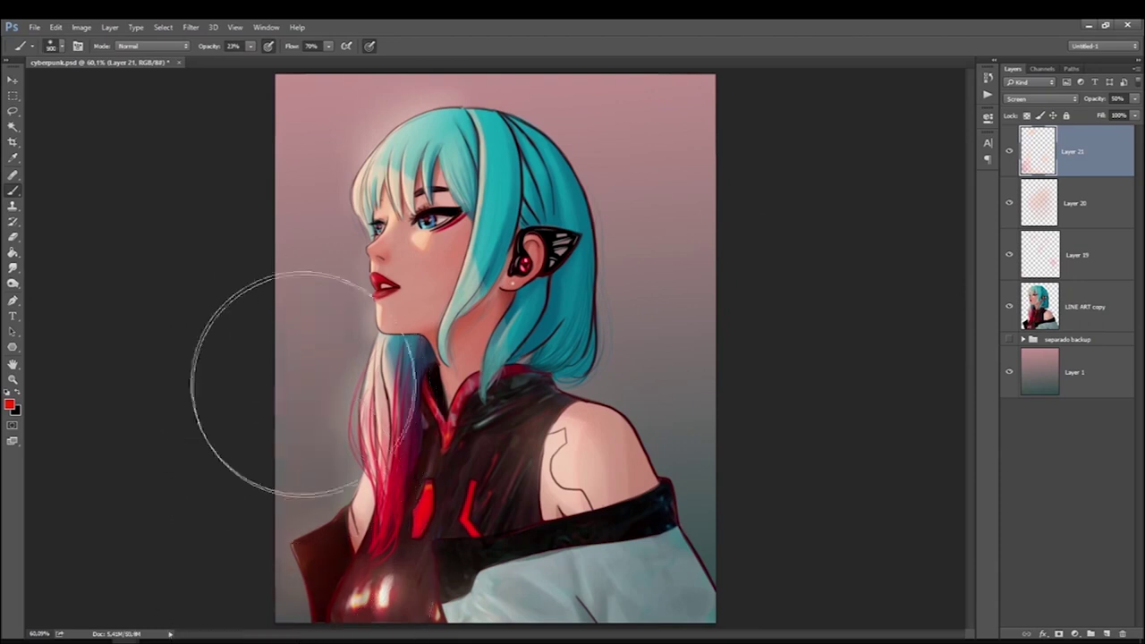
key(ctrl+s)
click(1068, 340)
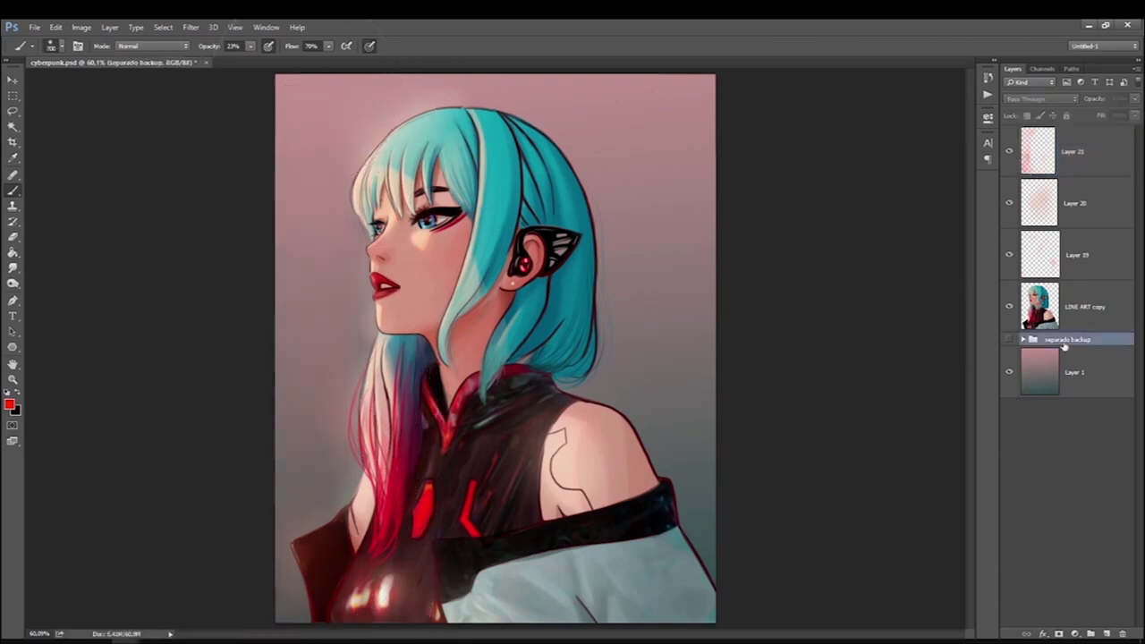
Paste the neon city photo above the group and scale it up to fill the canvas.
key(ctrl+v)
key(ctrl+t)
key(ctrl+minus)
key(ctrl+minus)
drag(566, 230, 638, 188)
drag(638, 391, 757, 501)
key(Return)
Apply a Field Blur to the city photo.
key(b)
click(190, 26)
mouse_move(207, 163)
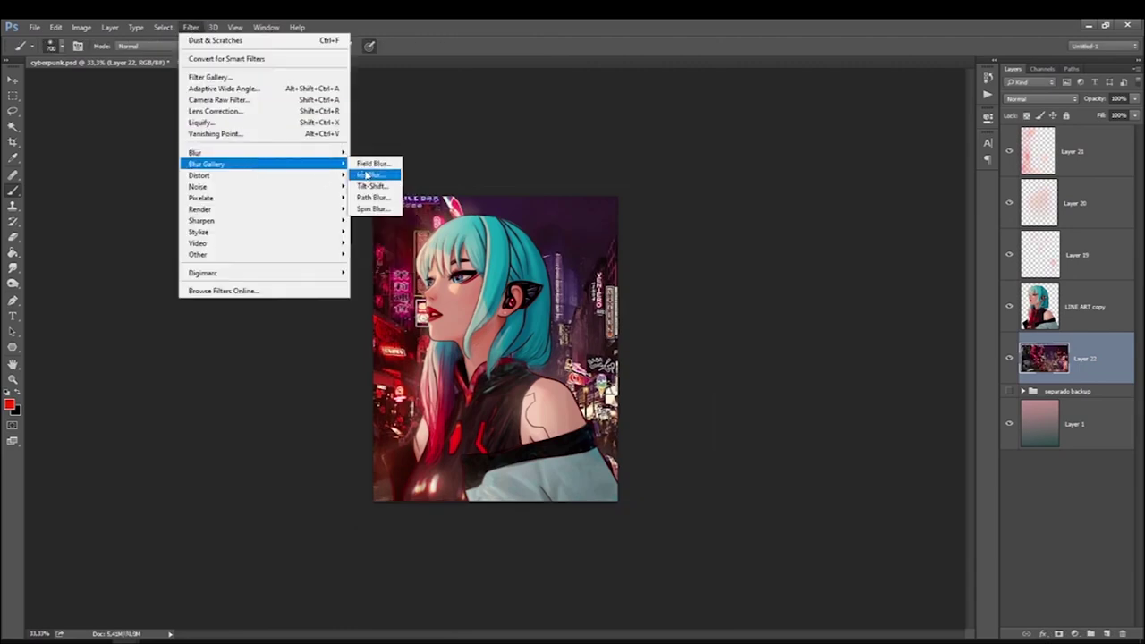
drag(512, 357, 499, 356)
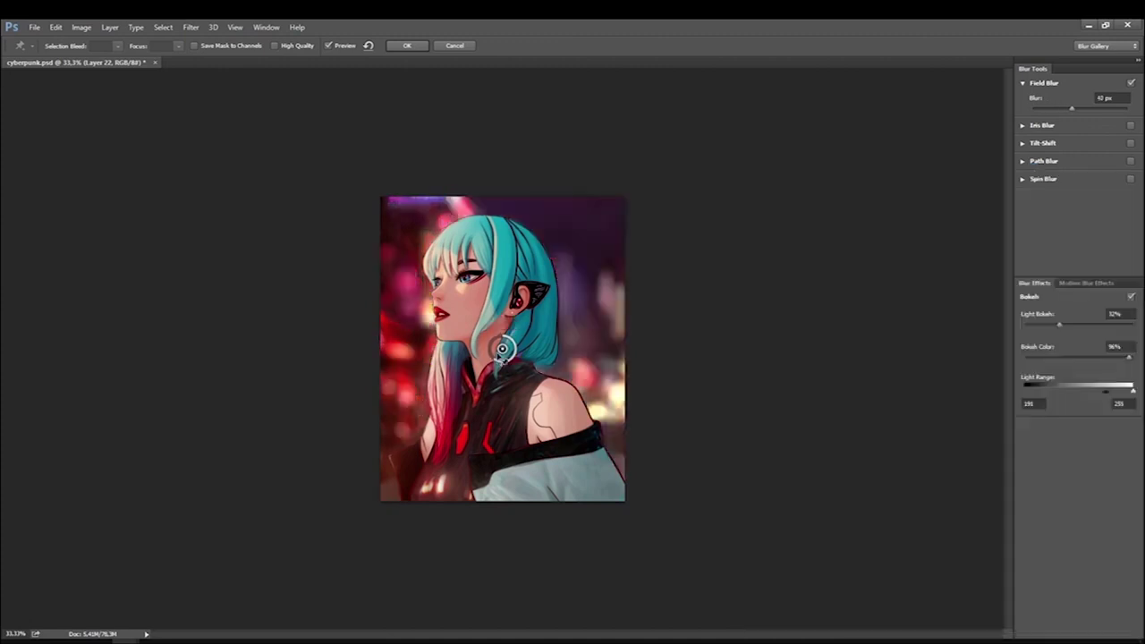
key(Return)
Brighten the city photo slightly and set its contrast to about 48 with Brightness/Contrast.
click(80, 27)
click(268, 59)
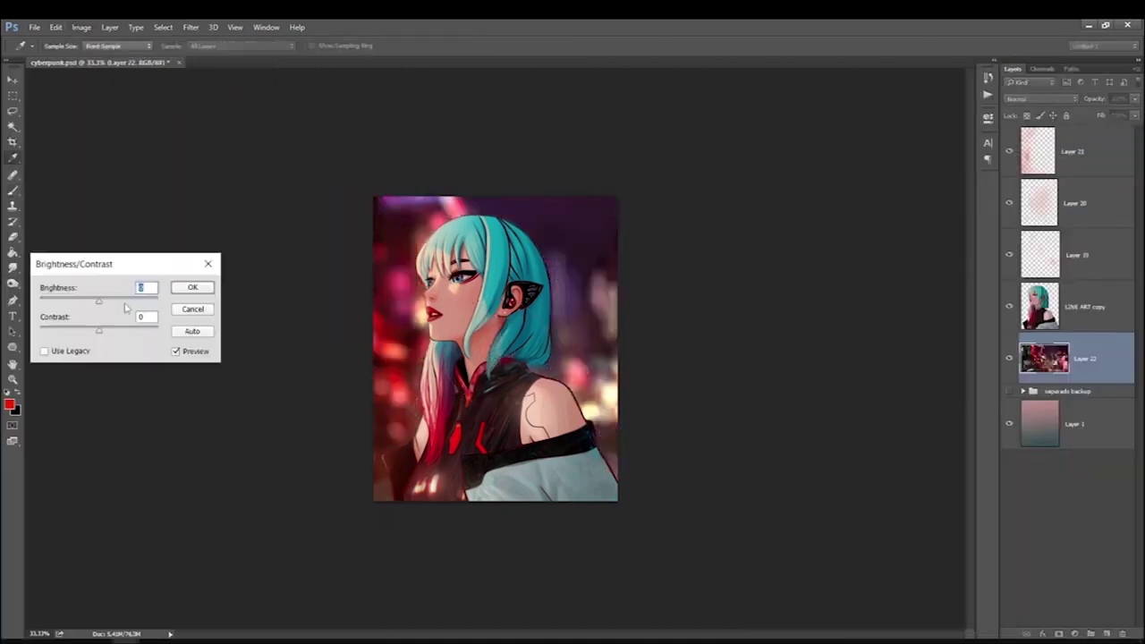
drag(98, 327, 161, 331)
drag(98, 301, 100, 300)
drag(157, 327, 126, 331)
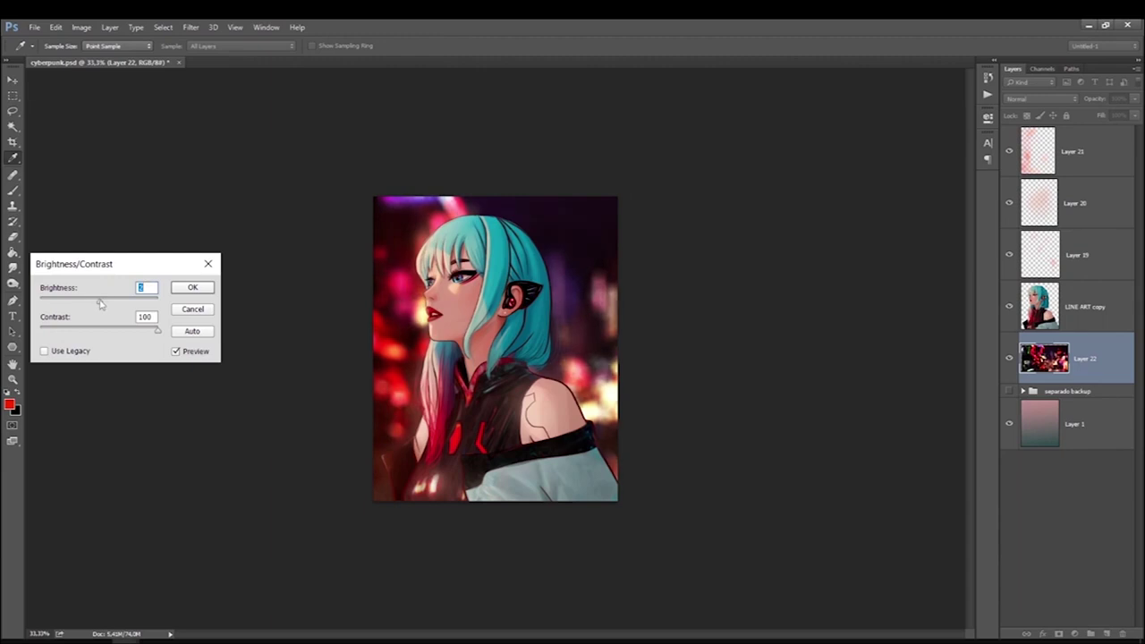
key(Return)
Nudge the city photo's position, then warm its hue toward orange-red with Hue/Saturation.
key(ctrl+t)
drag(307, 454, 312, 467)
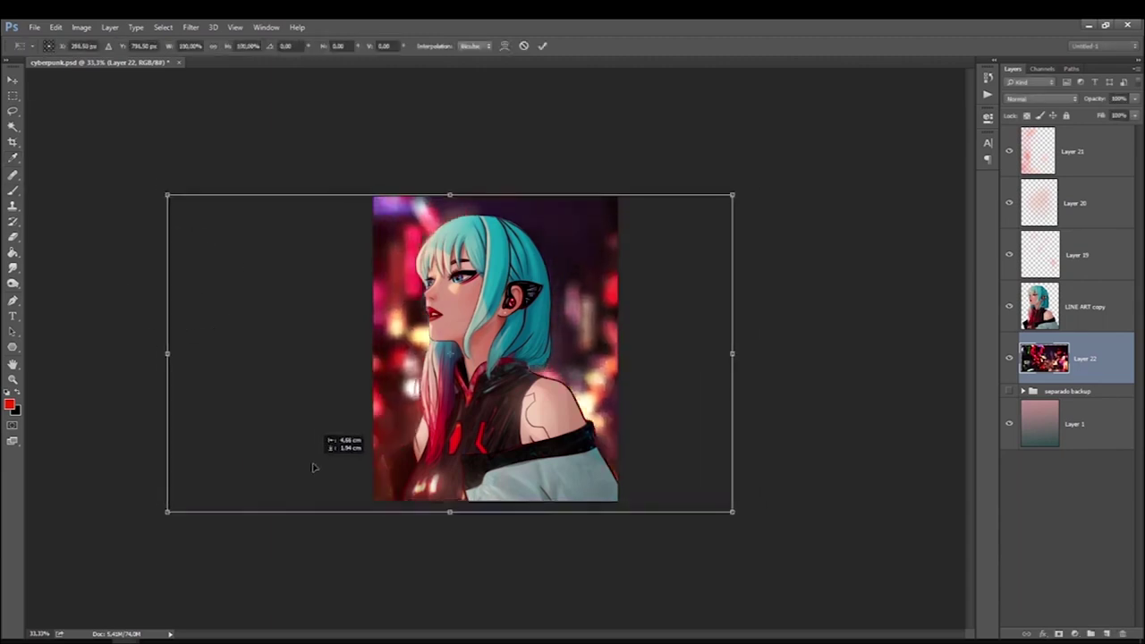
key(Return)
key(ctrl+u)
mouse_move(787, 256)
mouse_down()
mouse_move(854, 256)
mouse_move(756, 257)
mouse_move(805, 258)
mouse_move(770, 258)
mouse_move(796, 286)
mouse_up()
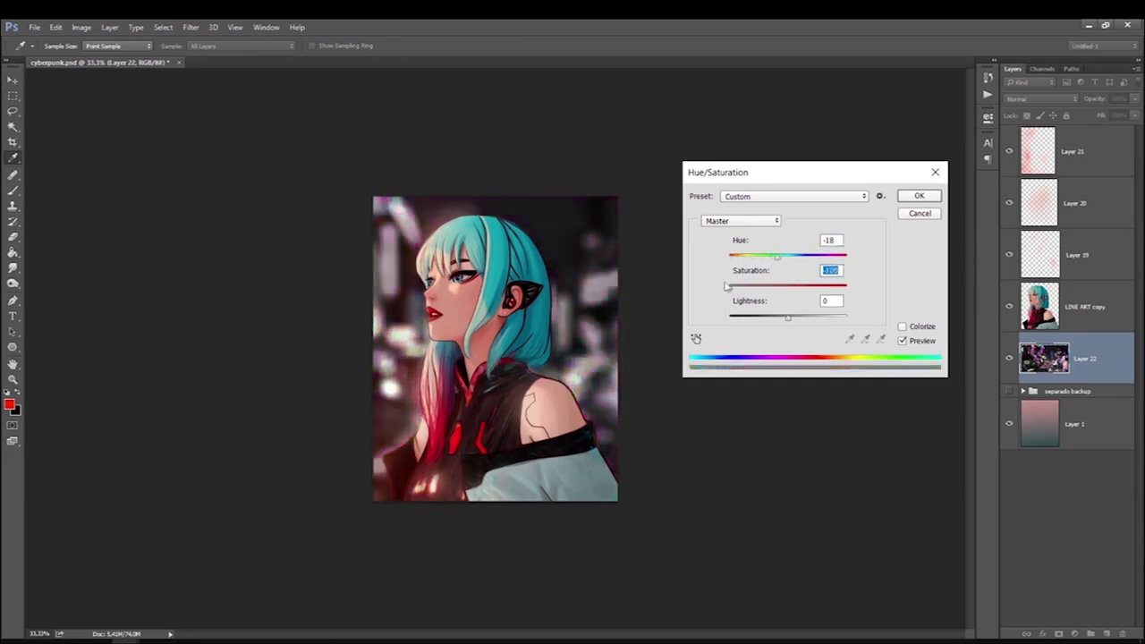
mouse_move(776, 257)
mouse_down()
mouse_move(794, 258)
mouse_move(805, 288)
mouse_up()
key(Return)
Select the LINE ART copy layer, then the city photo layer.
key(b)
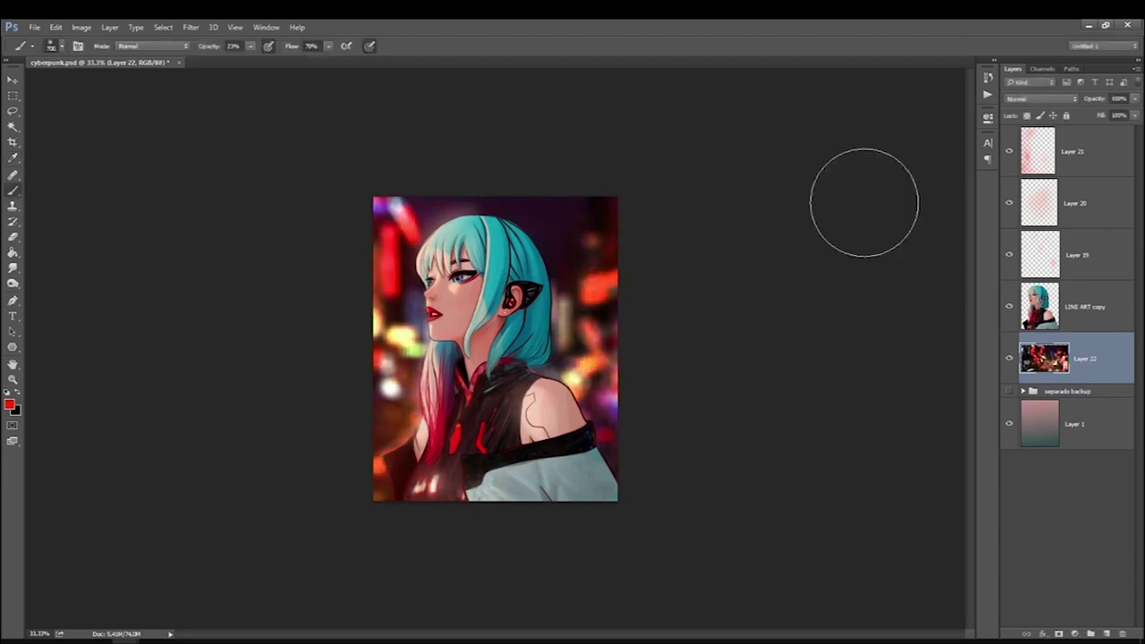
key(alt+bracketright)
click(1084, 159)
click(1082, 320)
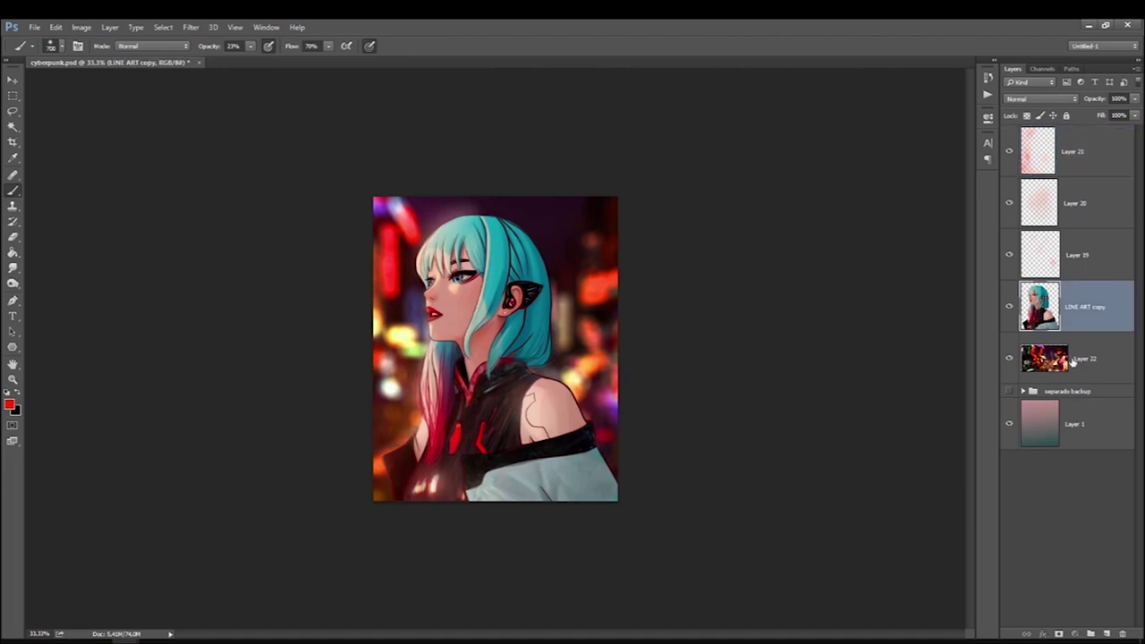
Brighten the city background on Layer 22 with Brightness/Contrast.
click(1077, 368)
click(81, 27)
click(246, 41)
mouse_move(103, 300)
mouse_down()
mouse_move(127, 305)
mouse_move(100, 302)
mouse_move(101, 330)
mouse_move(96, 304)
mouse_up()
key(Return)
Move the pink gradient Layer 1 above the city photo at 11% opacity.
drag(1074, 423, 1073, 353)
click(1134, 98)
mouse_move(1129, 114)
mouse_down()
mouse_move(1064, 119)
mouse_move(1081, 126)
mouse_up()
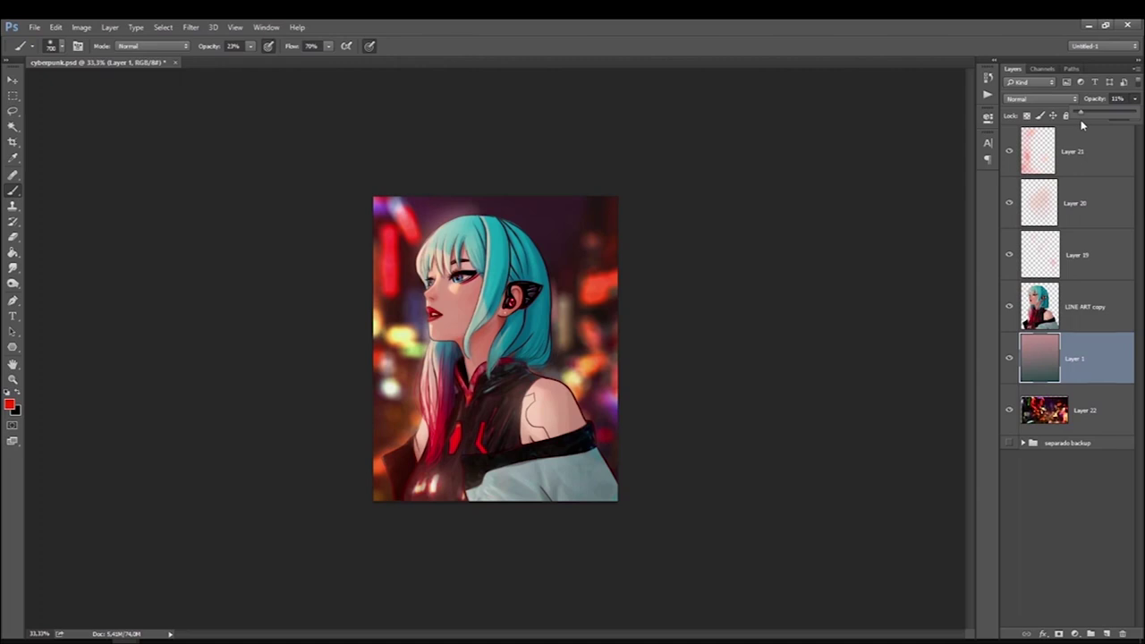
drag(1081, 126, 1081, 125)
Duplicate Layers 21 through 22, merge the copies into one layer, and crop to the canvas.
click(1084, 161)
shift+click(1076, 407)
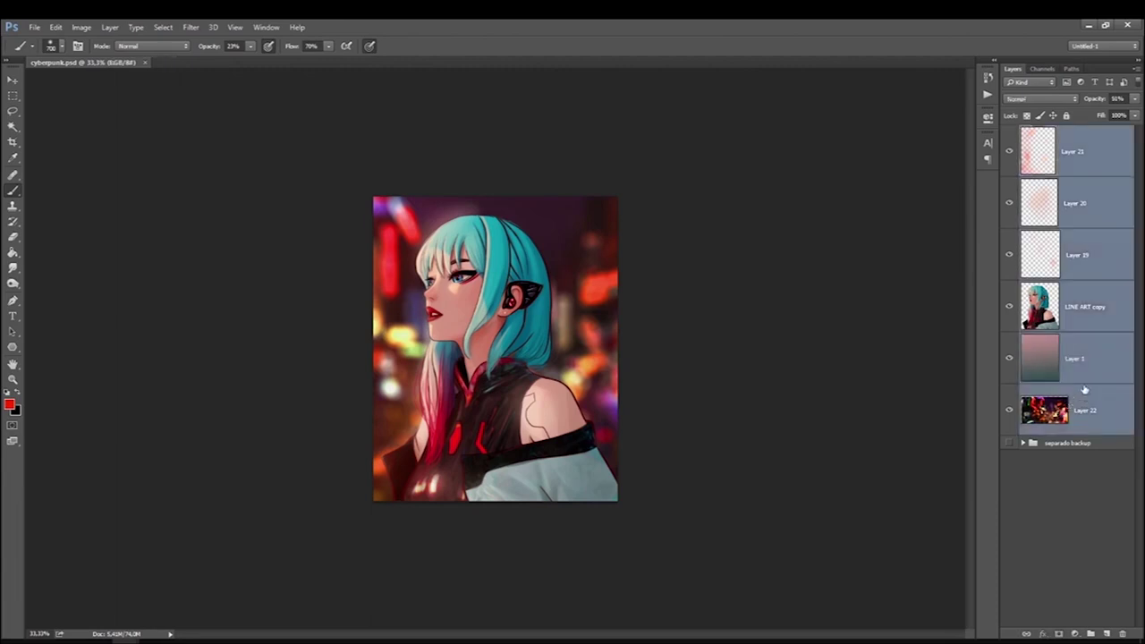
key(ctrl+j)
key(ctrl+e)
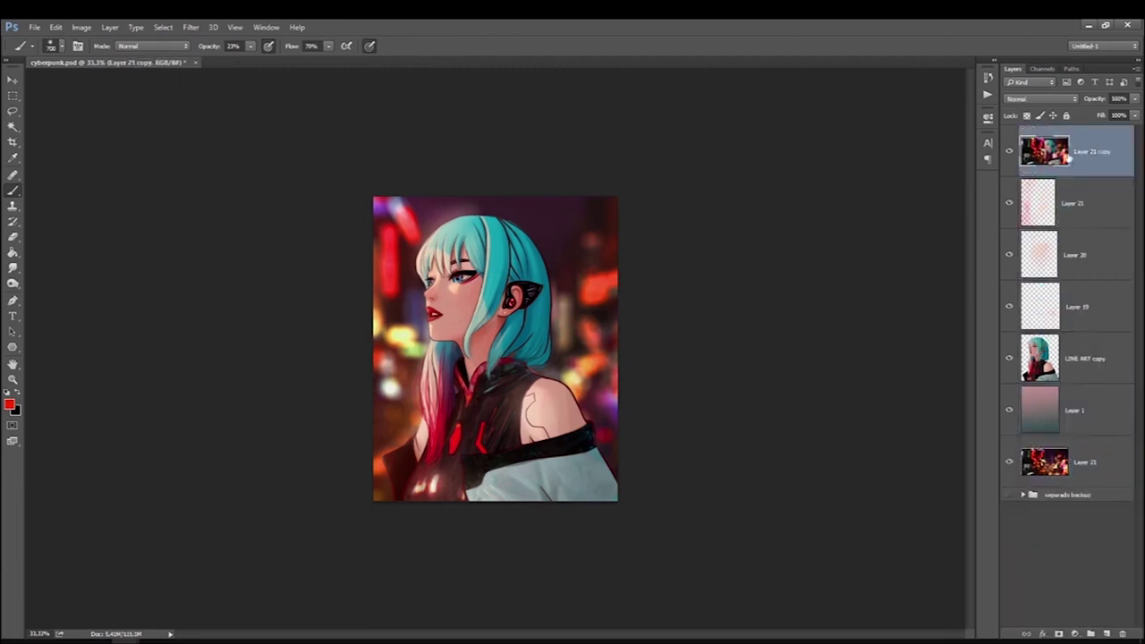
key(c)
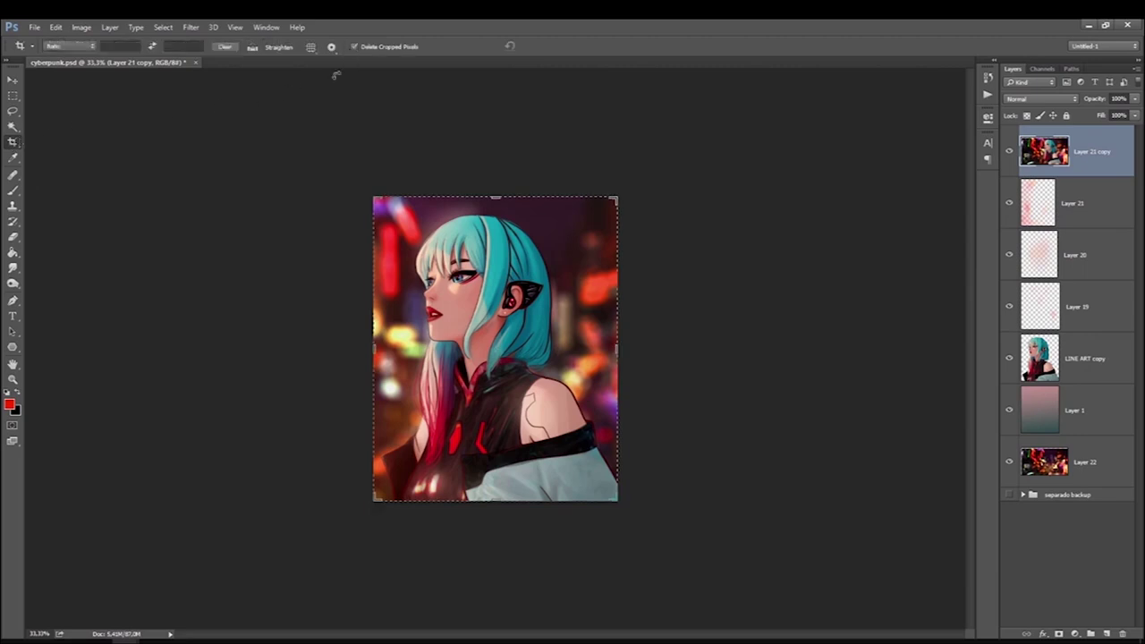
key(Return)
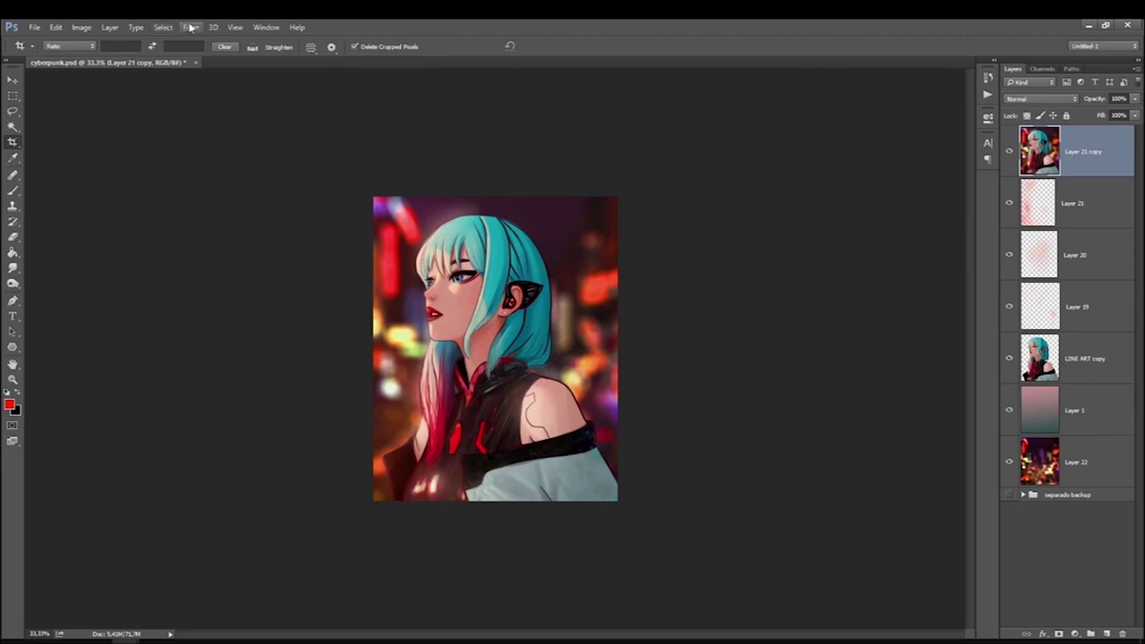
click(190, 28)
click(202, 103)
Add a -100 vignette and cool the temperature with added tint in Camera Raw.
click(1132, 135)
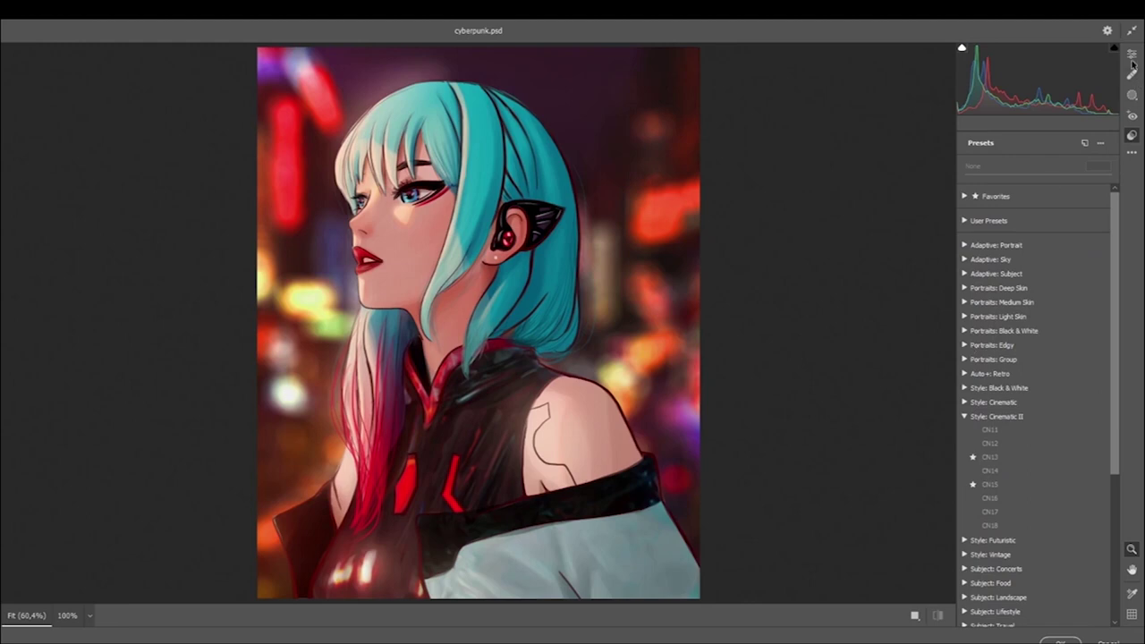
click(1131, 74)
scroll(1037, 358, down, 2)
click(988, 590)
mouse_move(1033, 408)
mouse_down()
mouse_move(966, 410)
mouse_move(1009, 409)
mouse_up()
click(990, 190)
mouse_move(1033, 236)
mouse_down()
mouse_move(1056, 255)
mouse_move(1028, 284)
mouse_move(1067, 337)
mouse_move(1008, 334)
mouse_move(1027, 335)
mouse_move(1074, 376)
mouse_move(998, 376)
mouse_move(1079, 376)
mouse_move(1053, 407)
mouse_move(1052, 435)
mouse_up()
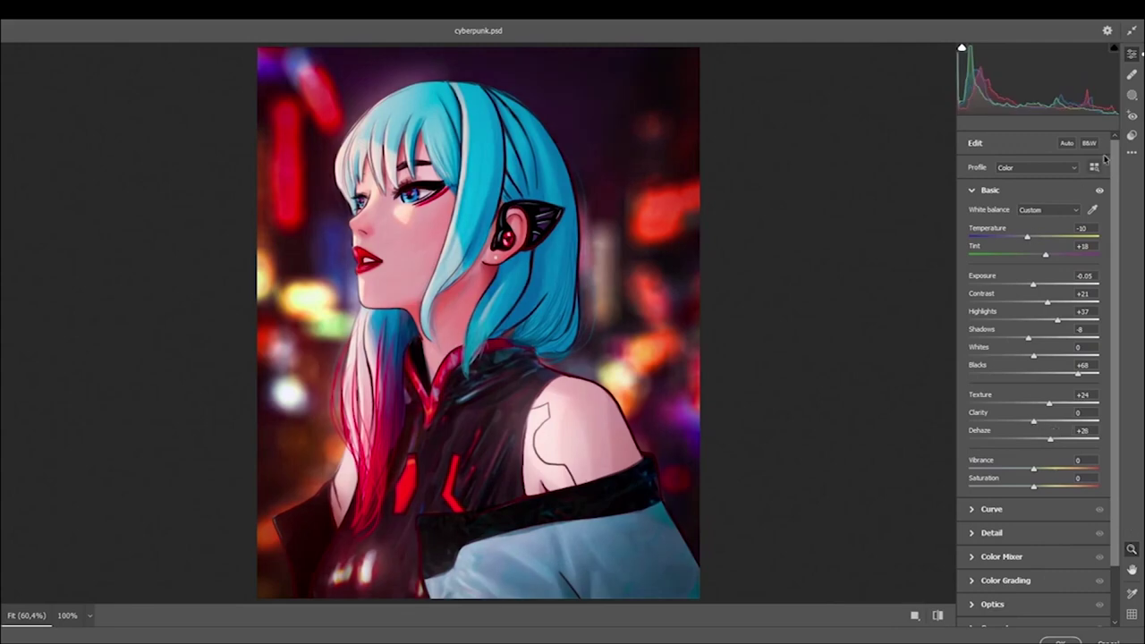
Lift the blue-channel curve's black point, check the detail settings, and apply the grading.
click(991, 509)
click(1058, 233)
drag(968, 376, 968, 367)
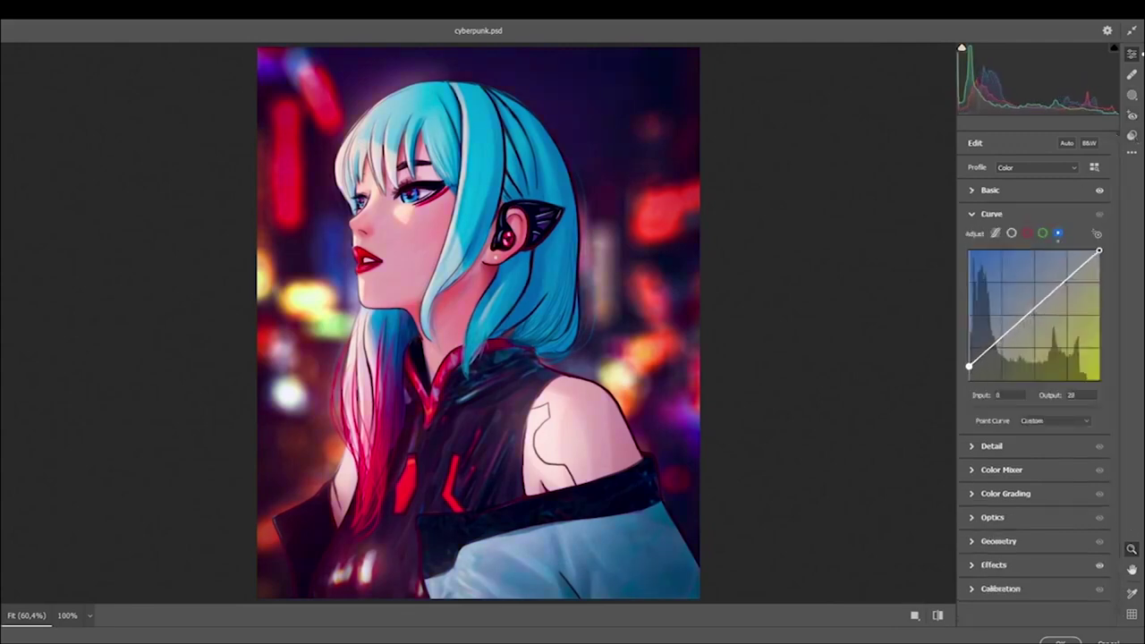
click(972, 217)
click(971, 239)
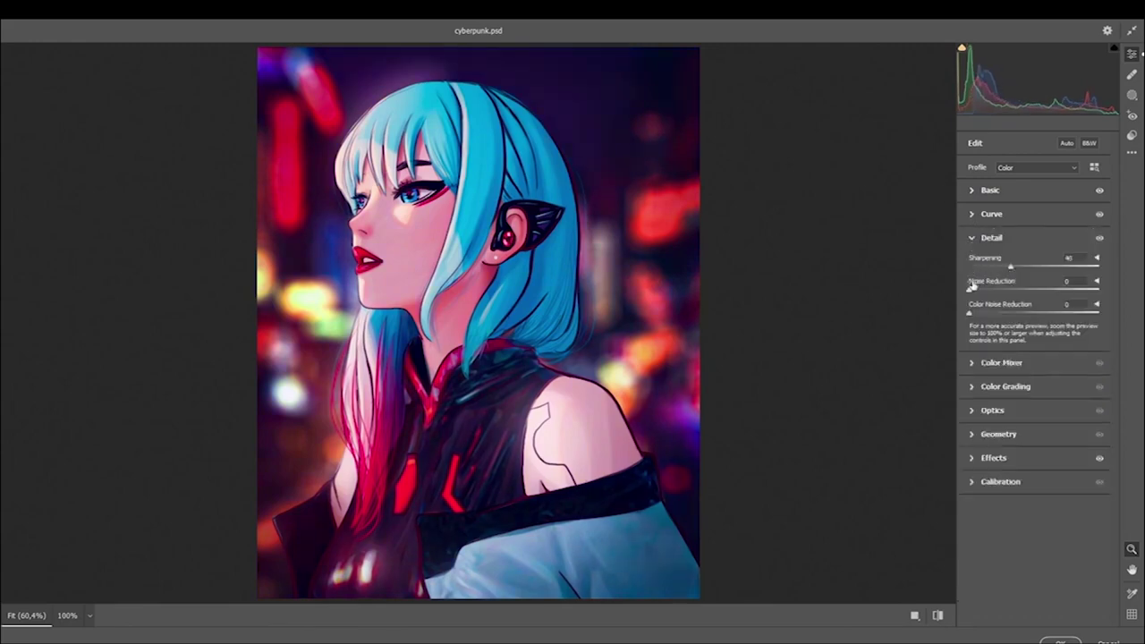
click(972, 240)
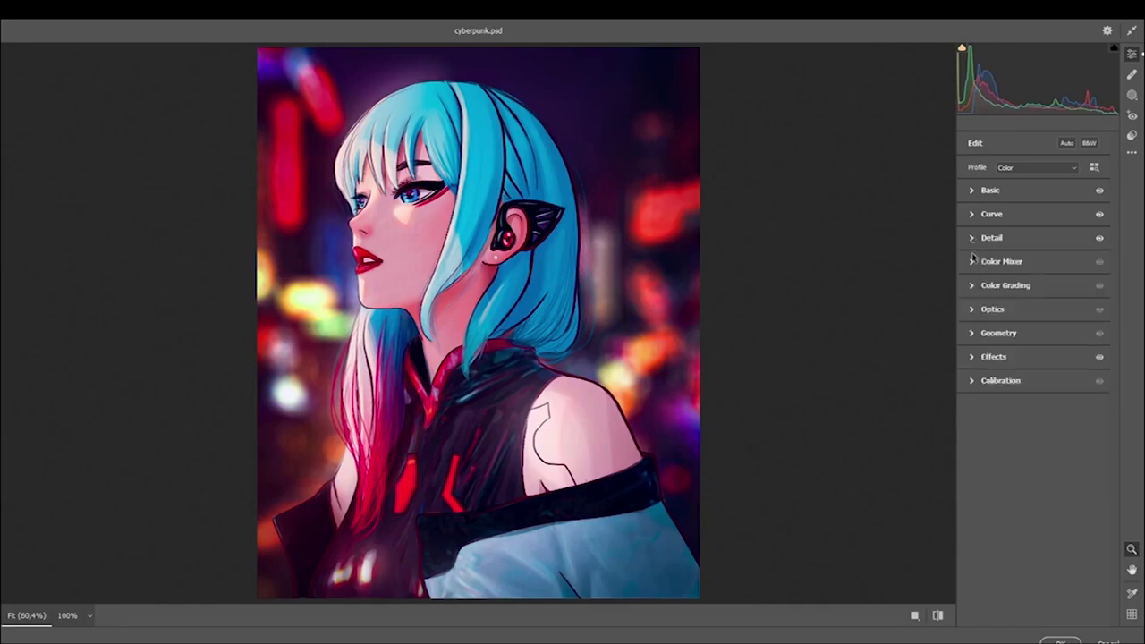
click(1060, 640)
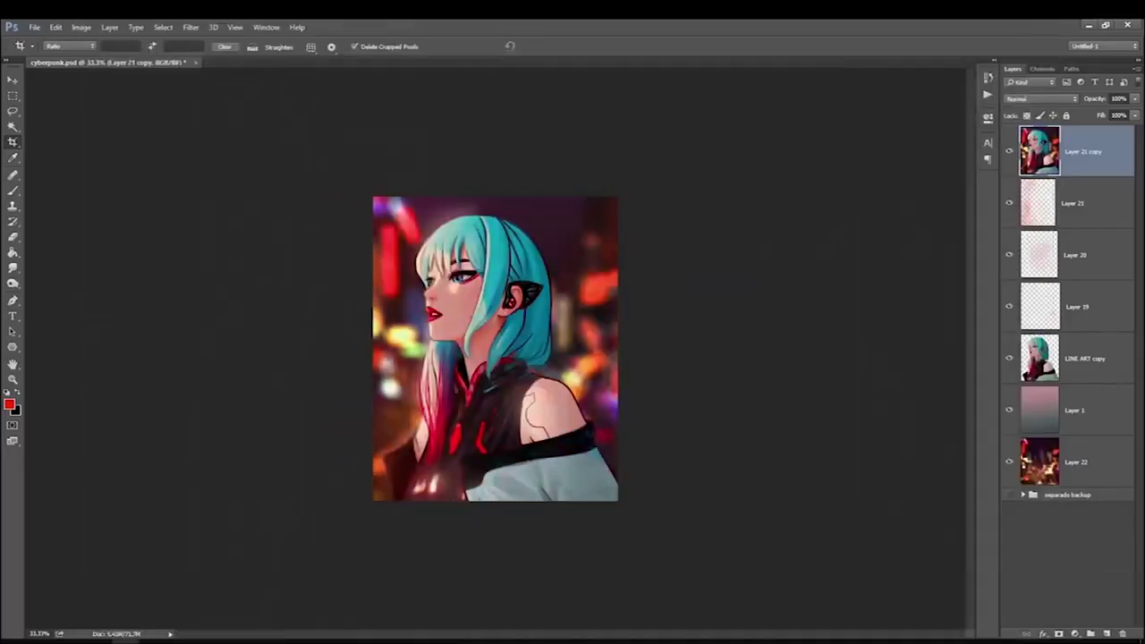
Duplicate the graded layer, Gaussian Blur the copy, and set it to Soft Light.
key(ctrl+0)
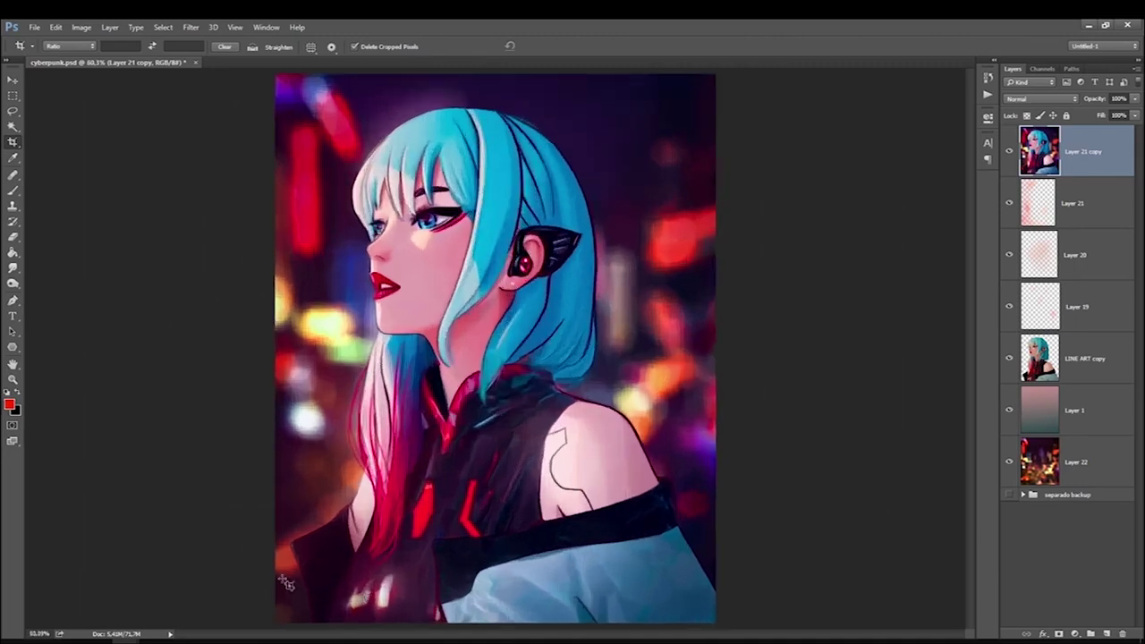
key(ctrl+j)
click(191, 26)
mouse_move(196, 153)
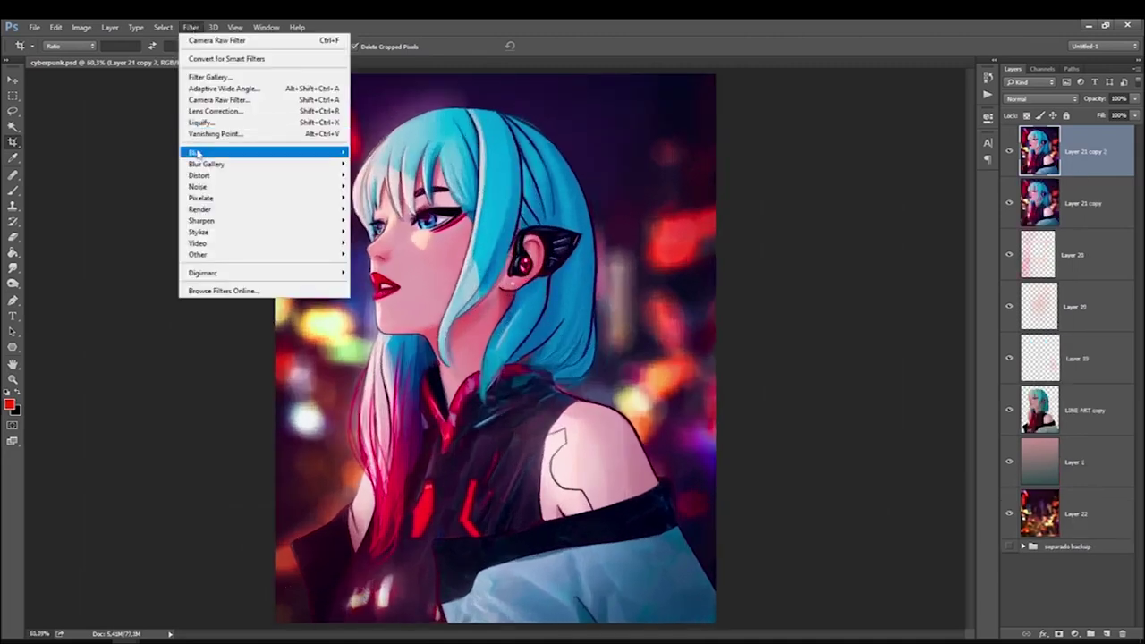
click(365, 195)
click(213, 237)
click(1042, 99)
click(1018, 220)
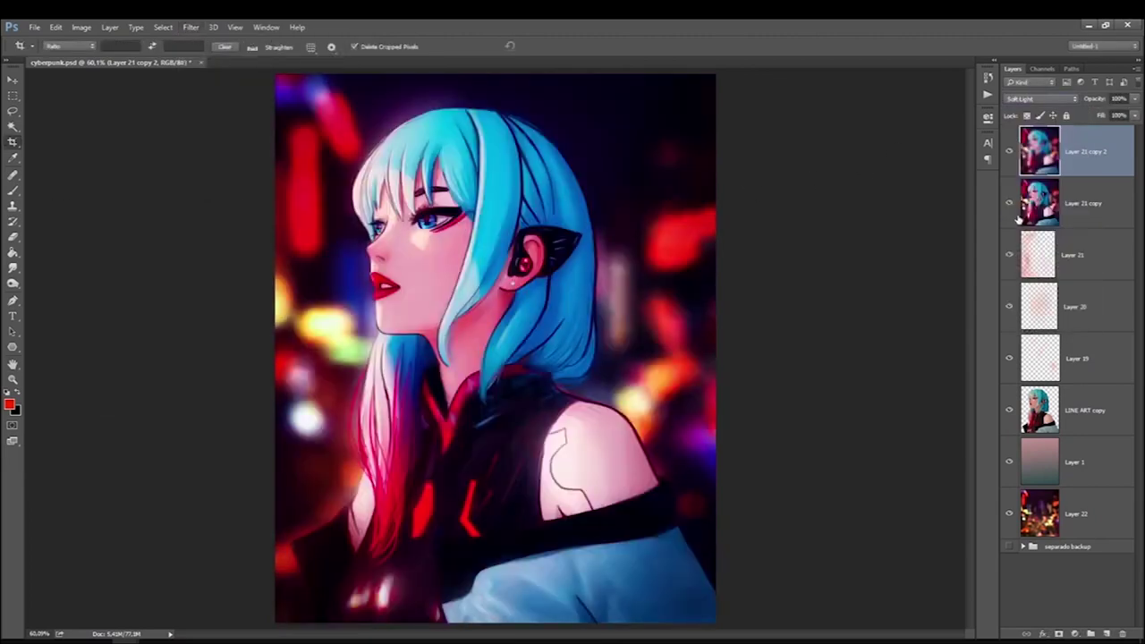
Toggle the glow layer to compare, and check Levels without changing it.
click(1008, 153)
click(1008, 153)
click(1008, 153)
key(ctrl+l)
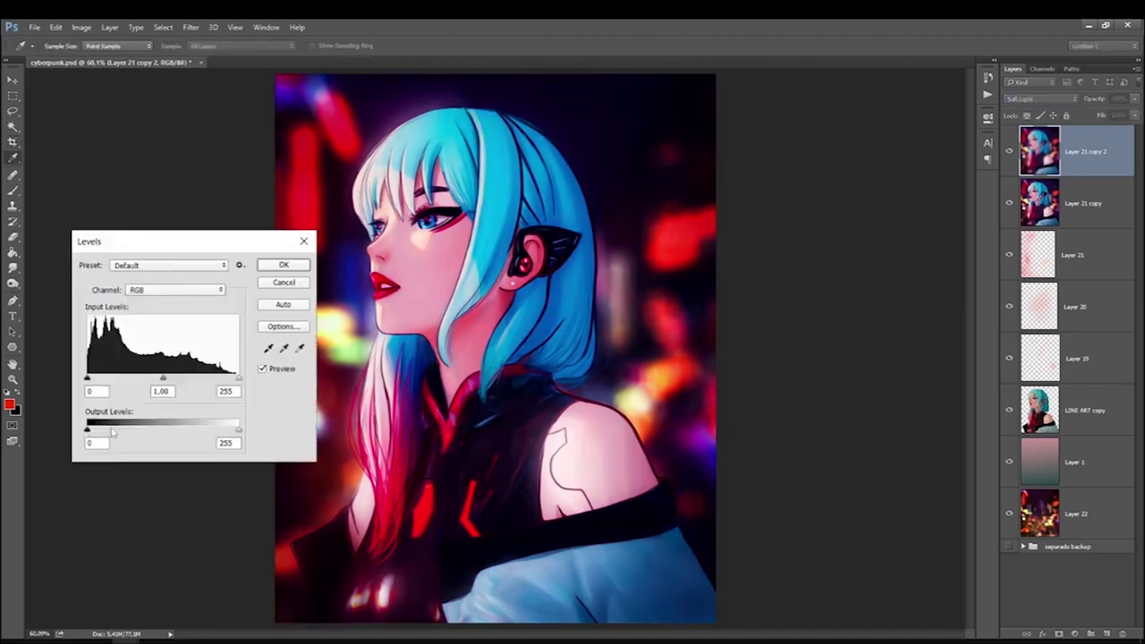
key(Escape)
key(c)
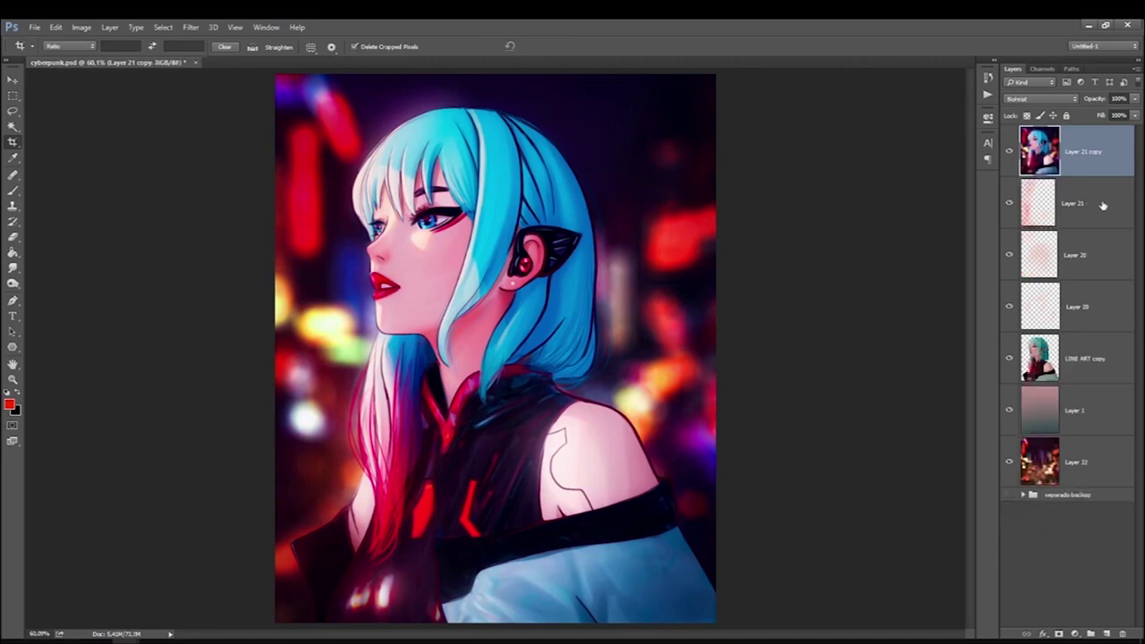
click(191, 27)
Try red/cyan fringe settings in Lens Correction, then discard the filter.
click(214, 111)
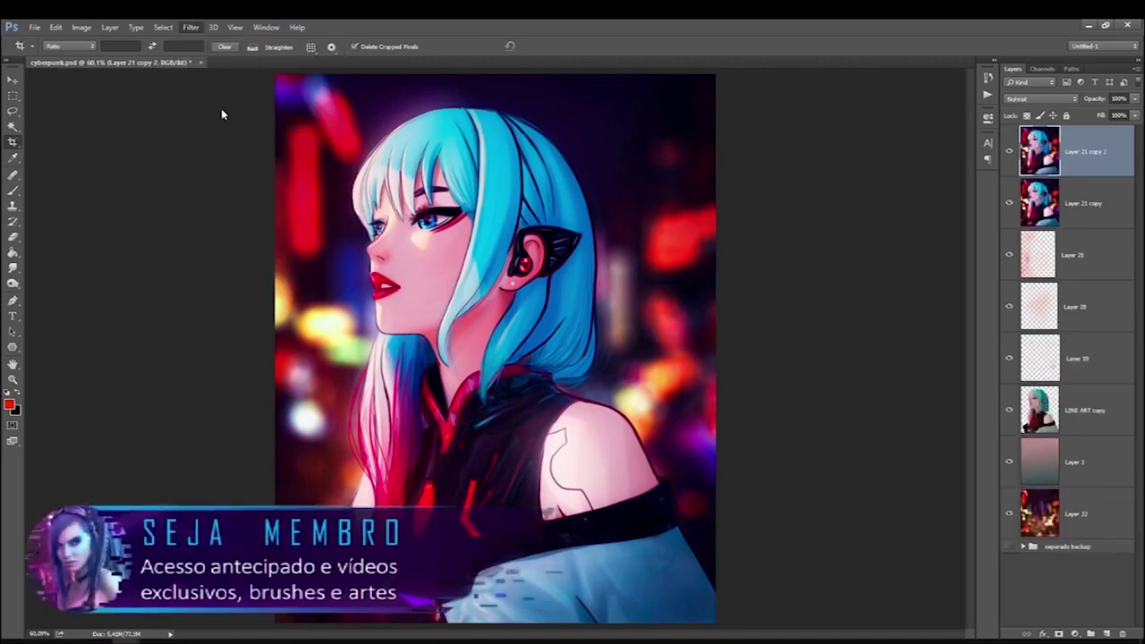
click(1030, 96)
drag(1036, 193, 1043, 193)
drag(1116, 198, 892, 187)
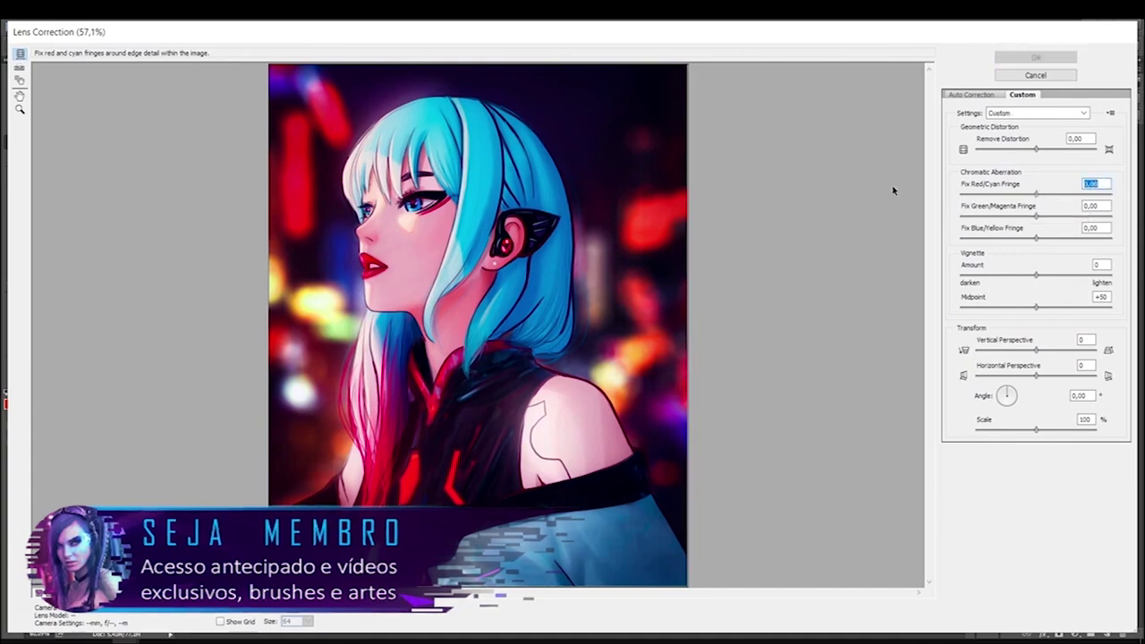
click(1017, 75)
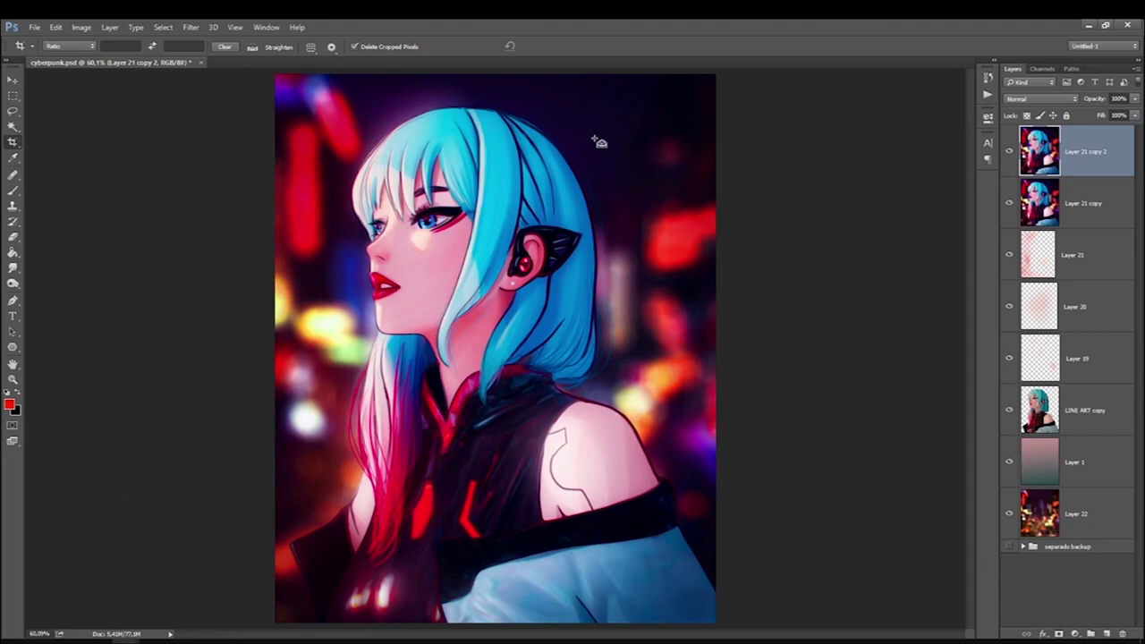
scroll(368, 155, up, 1)
scroll(368, 155, up, 1)
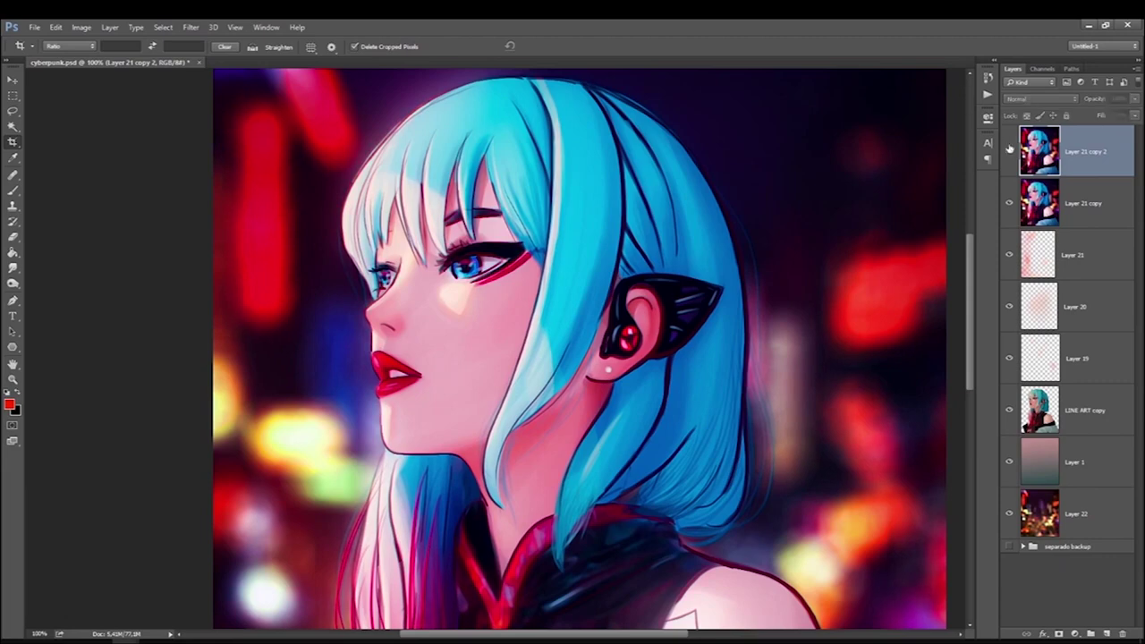
Merge the Layer 21 copy 2 glow layer down into Layer 21 copy.
click(13, 236)
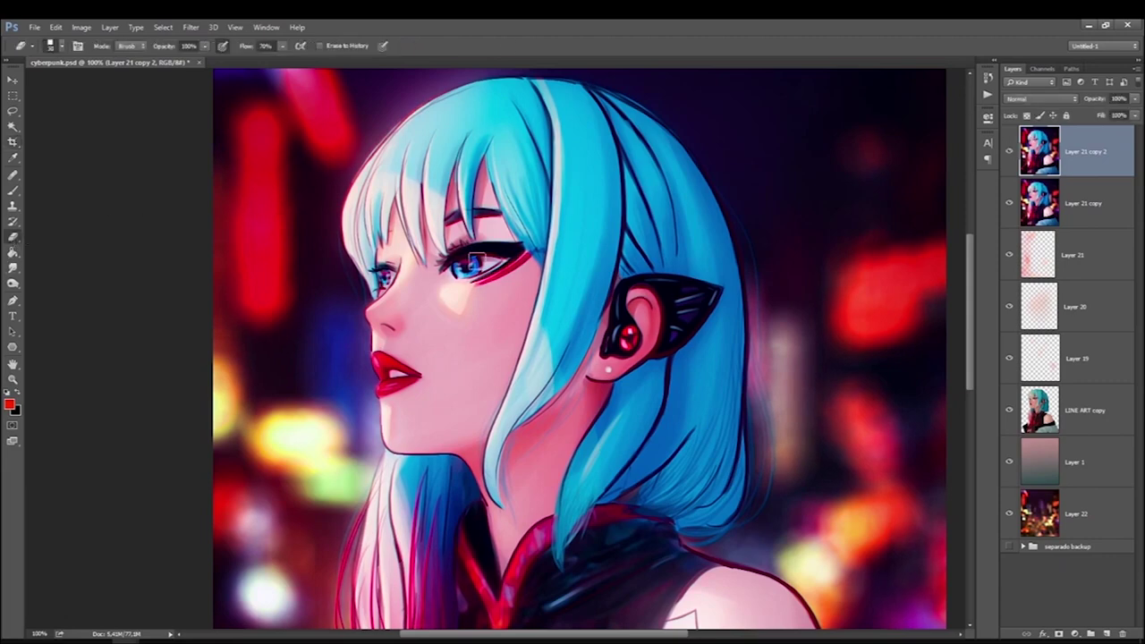
key(ctrl+0)
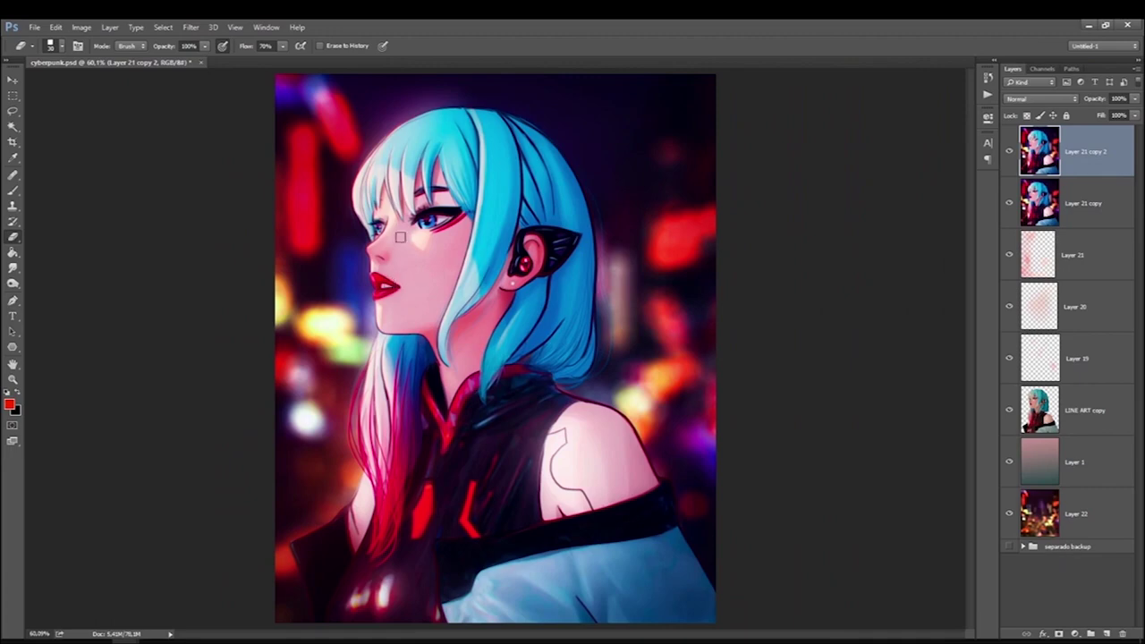
click(1132, 115)
key(ctrl+e)
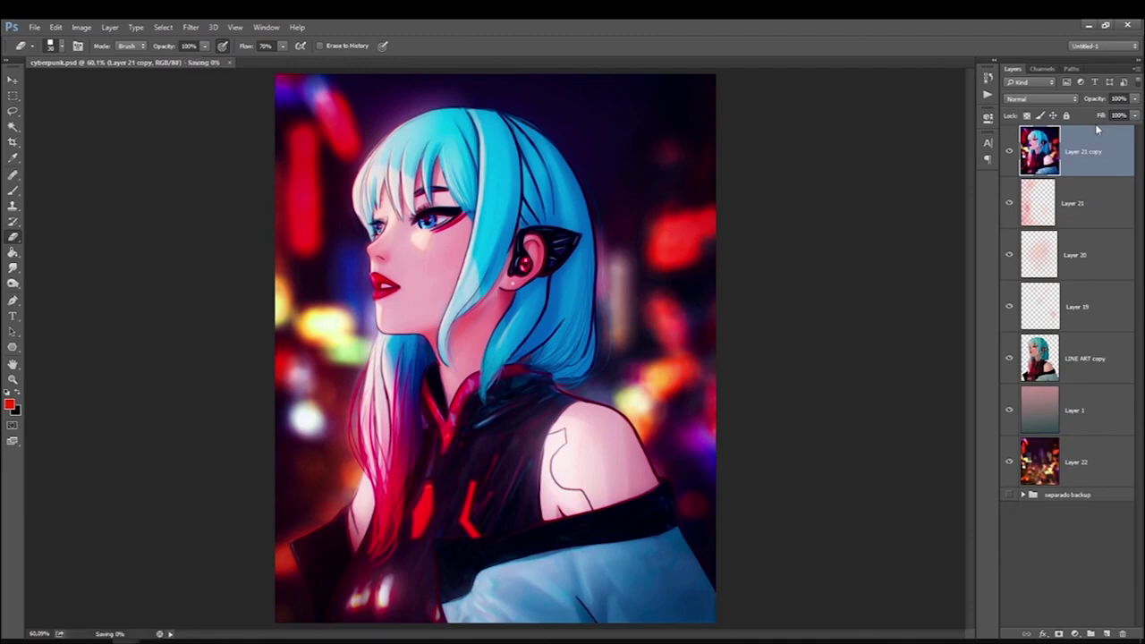
Sample a dark canvas colour, then copy the girl's outline selection onto its own layer.
click(9, 404)
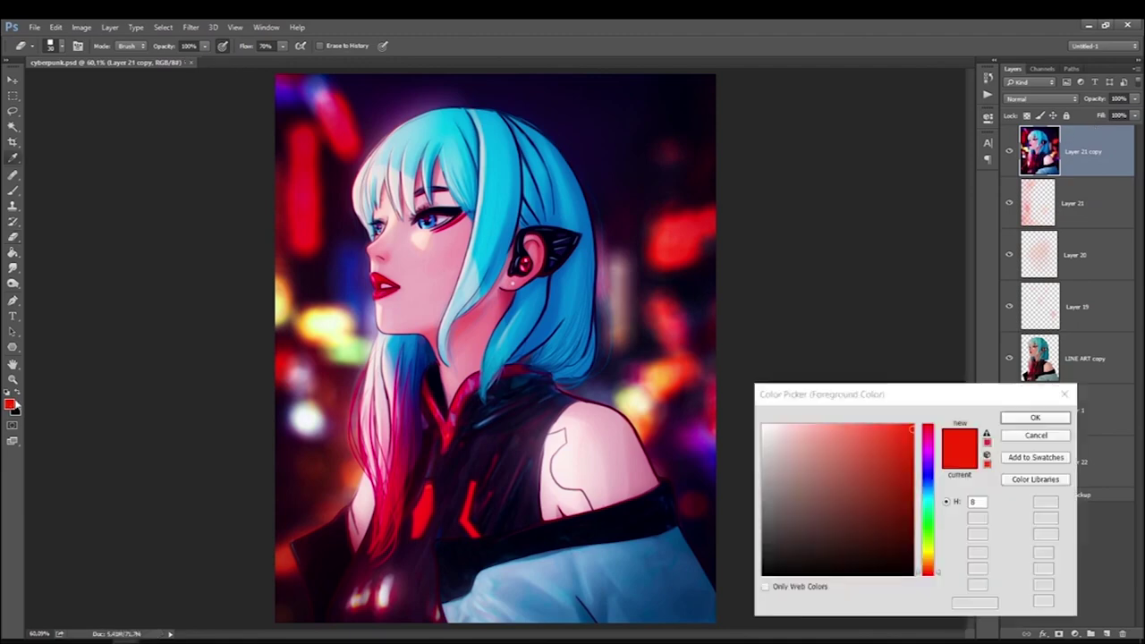
click(568, 385)
key(Return)
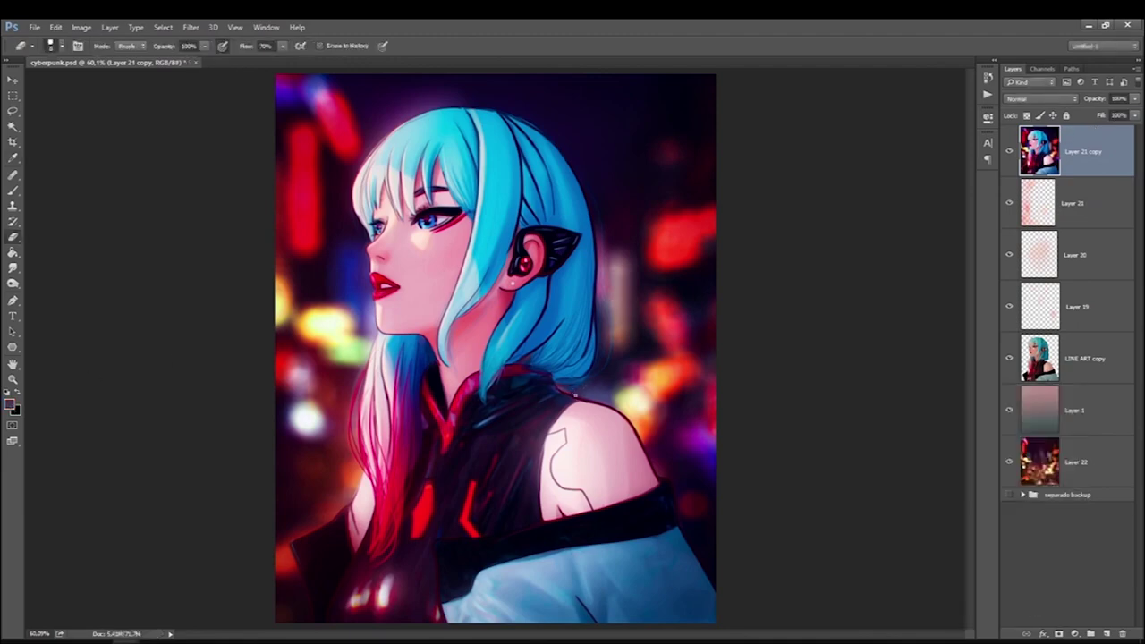
ctrl+click(1051, 376)
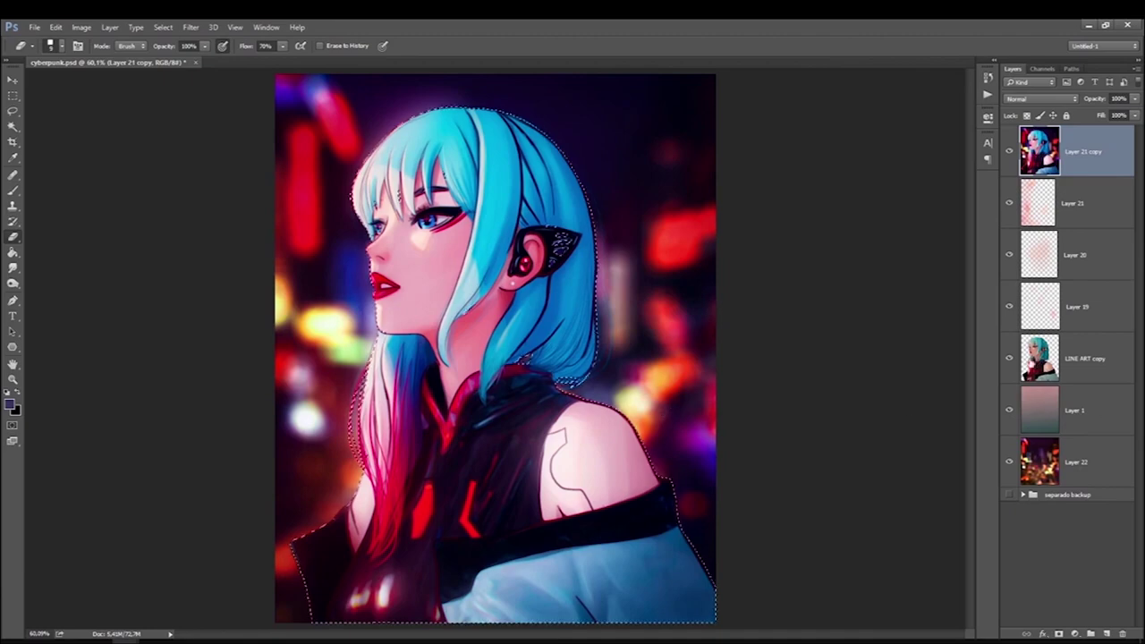
key(ctrl+j)
key(r)
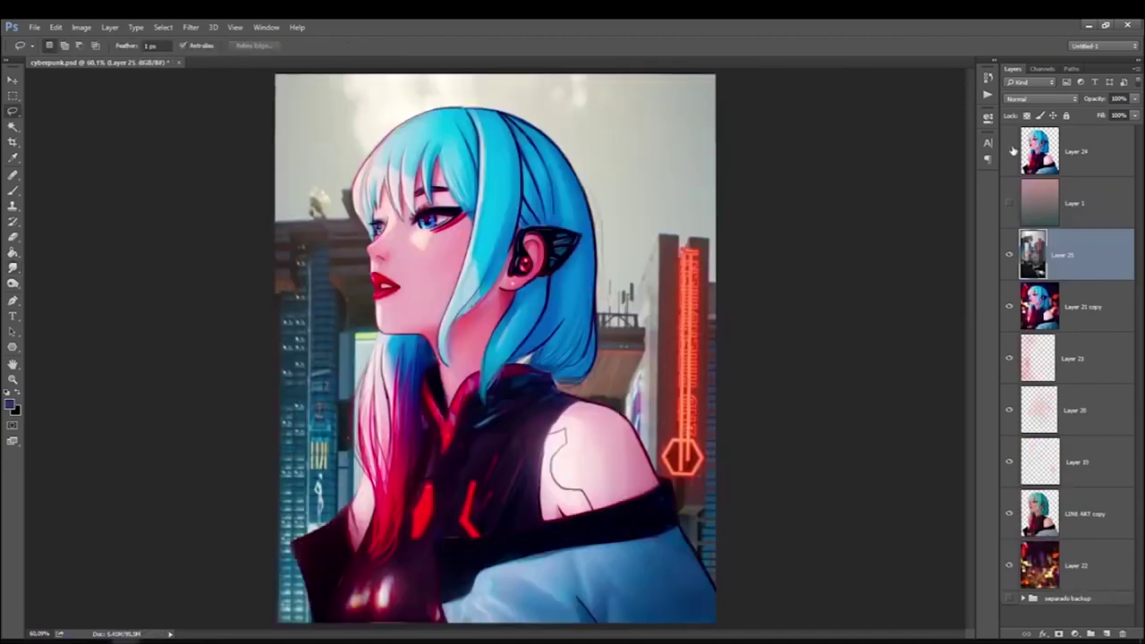
Gaussian Blur the daylight city photo on Layer 25.
click(190, 26)
click(366, 194)
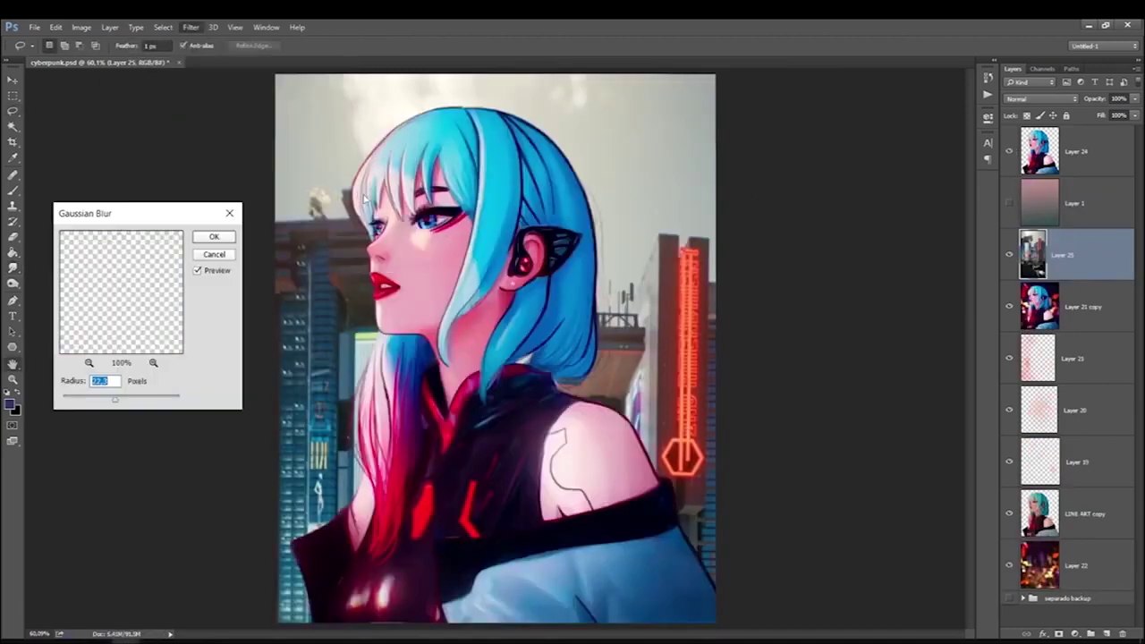
drag(95, 400, 103, 400)
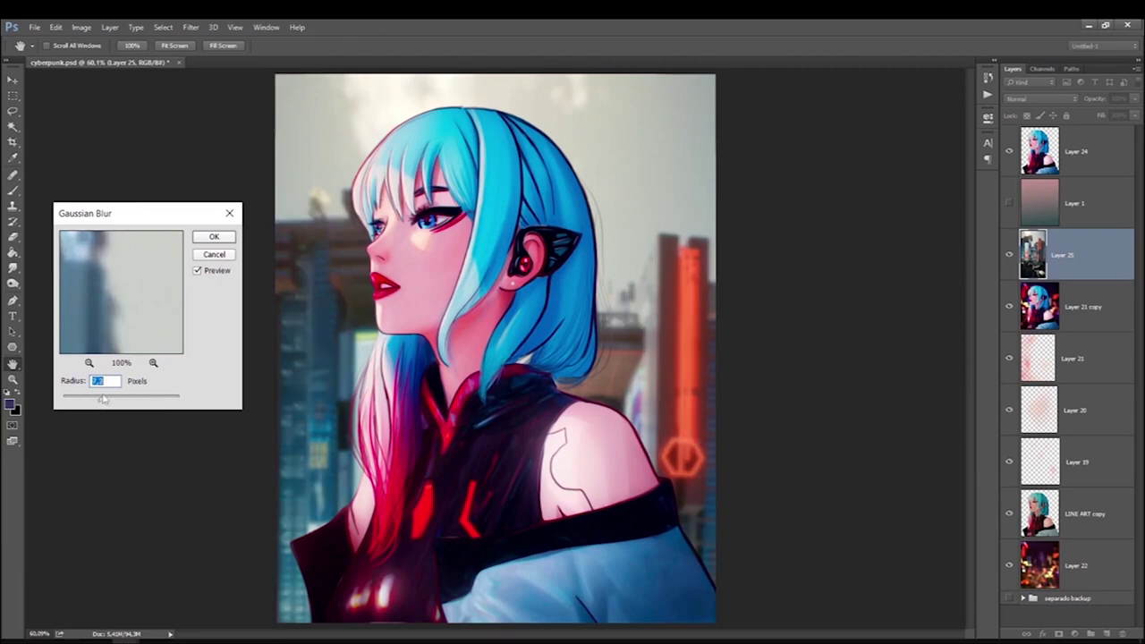
key(Return)
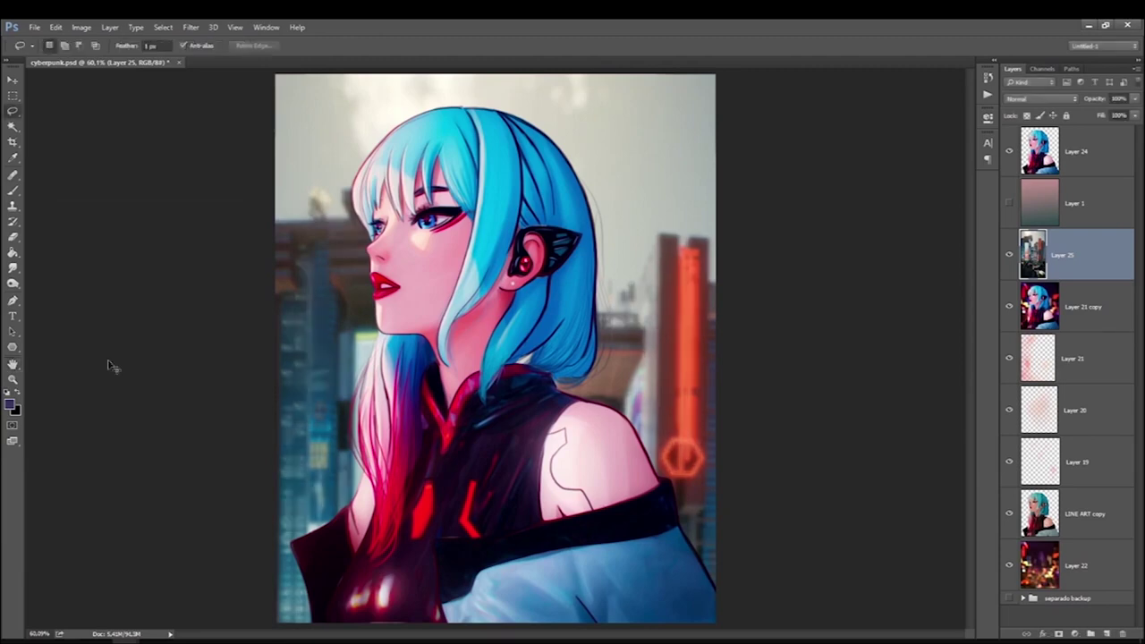
Reposition the city background right and up, trying a horizontal flip and undoing it.
key(ctrl+t)
right_click(383, 366)
click(411, 529)
mouse_move(305, 474)
mouse_down()
mouse_move(396, 498)
mouse_move(273, 516)
mouse_move(276, 504)
mouse_up()
right_click(361, 482)
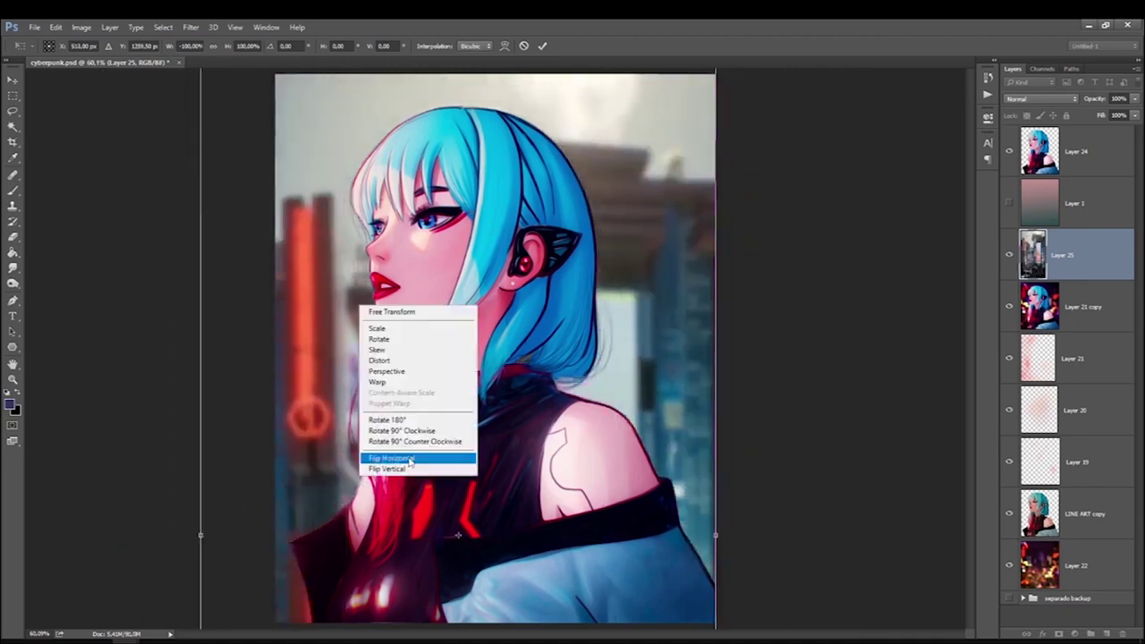
click(412, 459)
mouse_move(360, 559)
mouse_down()
mouse_move(407, 502)
mouse_move(383, 550)
mouse_up()
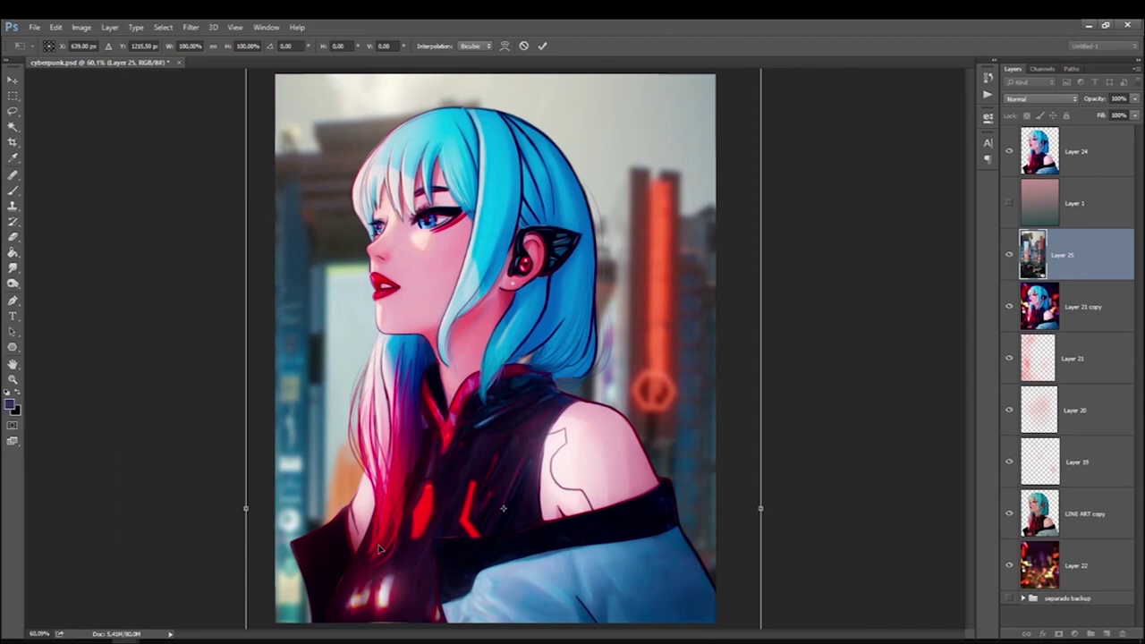
key(Return)
key(l)
Resize the city background to the image edges, then stretch it wider.
key(ctrl+t)
key(ctrl+minus)
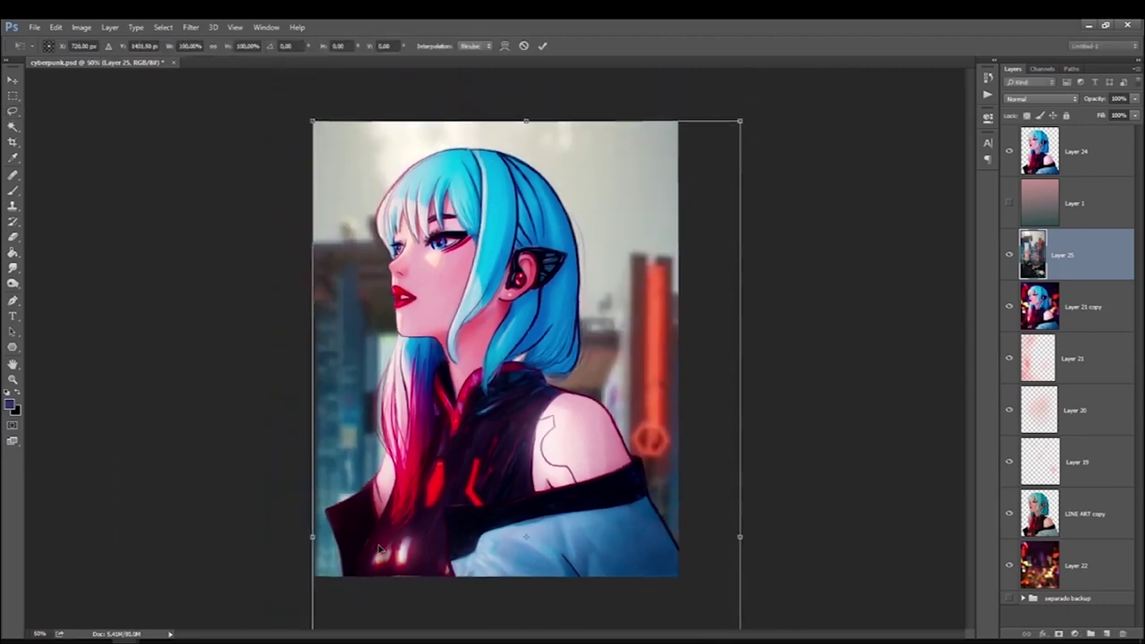
key(ctrl+minus)
key(ctrl+minus)
drag(631, 221, 603, 242)
key(ctrl+minus)
drag(402, 595, 406, 463)
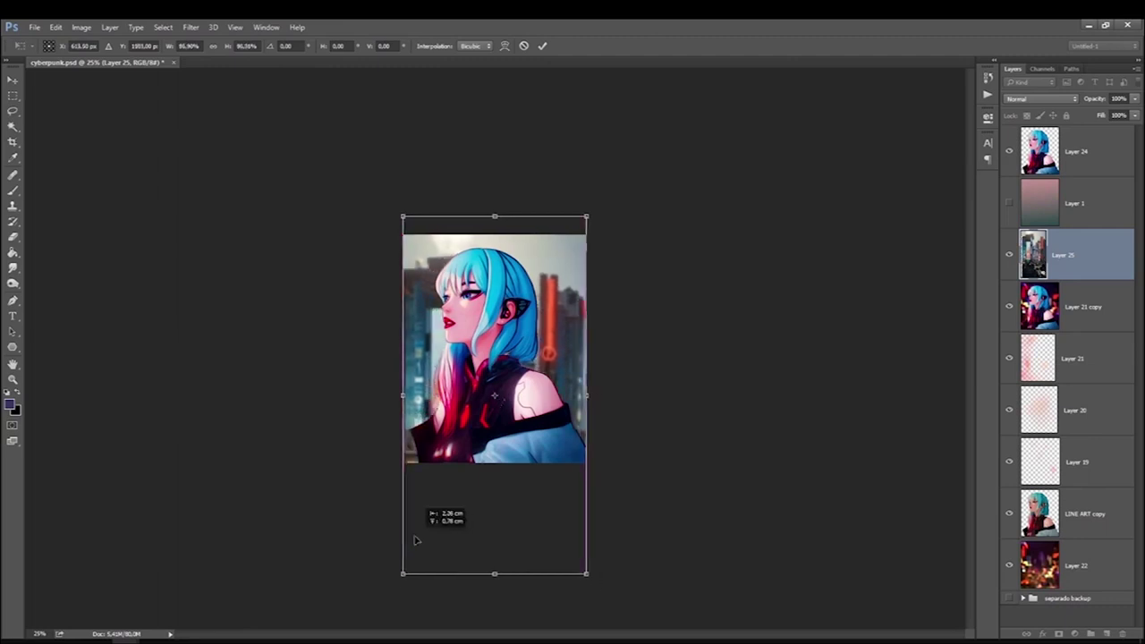
key(Return)
key(ctrl+t)
drag(406, 396, 396, 395)
drag(590, 395, 598, 395)
key(Return)
Apply a stronger Gaussian Blur to the resized city background.
click(190, 27)
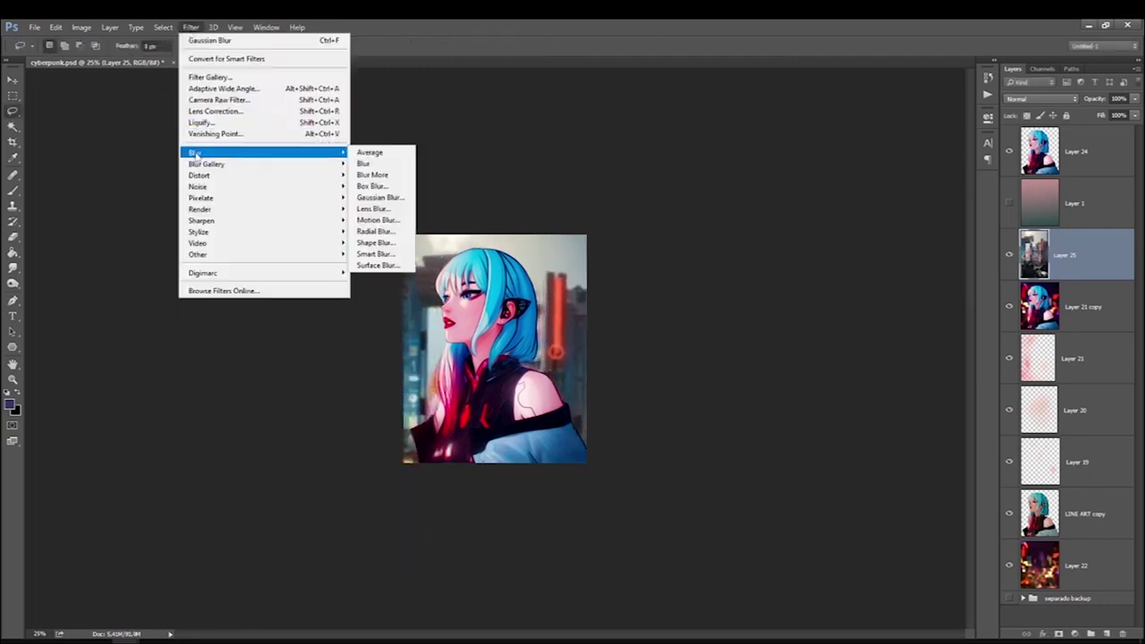
click(376, 189)
drag(88, 402, 114, 402)
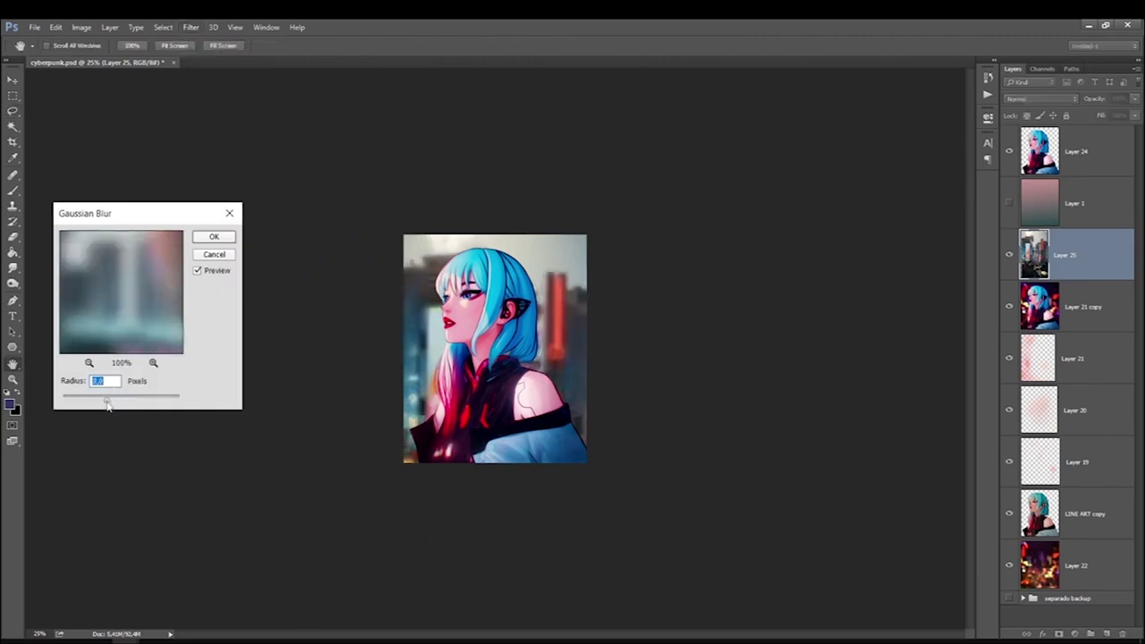
key(Return)
key(ctrl+plus)
Raise the city background's brightness to 11, then hide it to compare.
click(81, 27)
click(250, 57)
drag(121, 300, 65, 328)
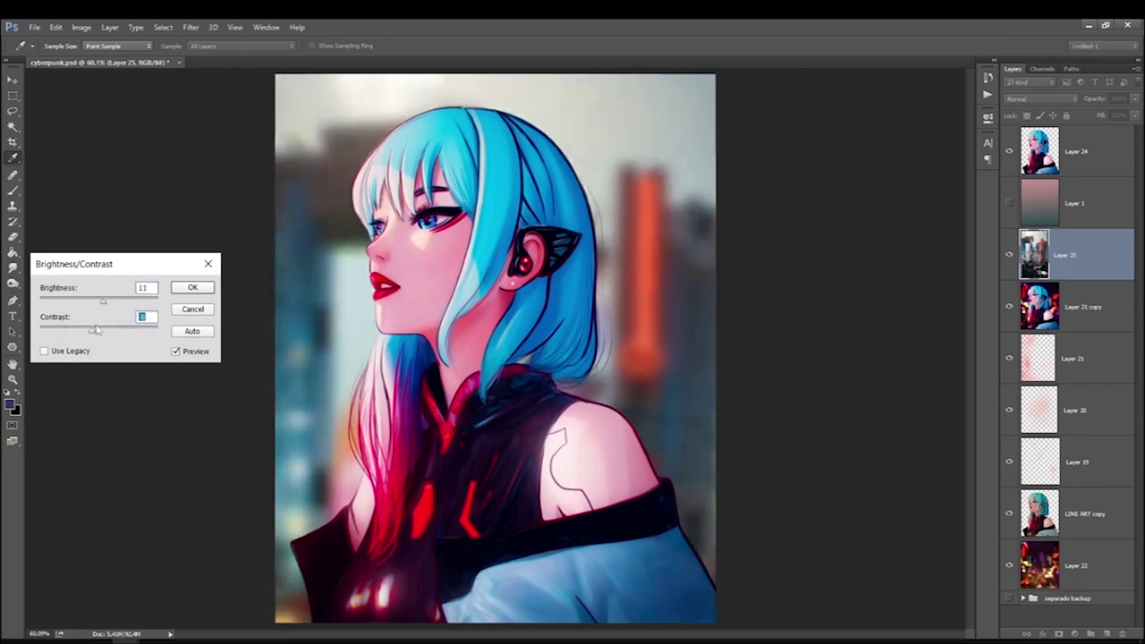
key(Return)
key(l)
click(1007, 256)
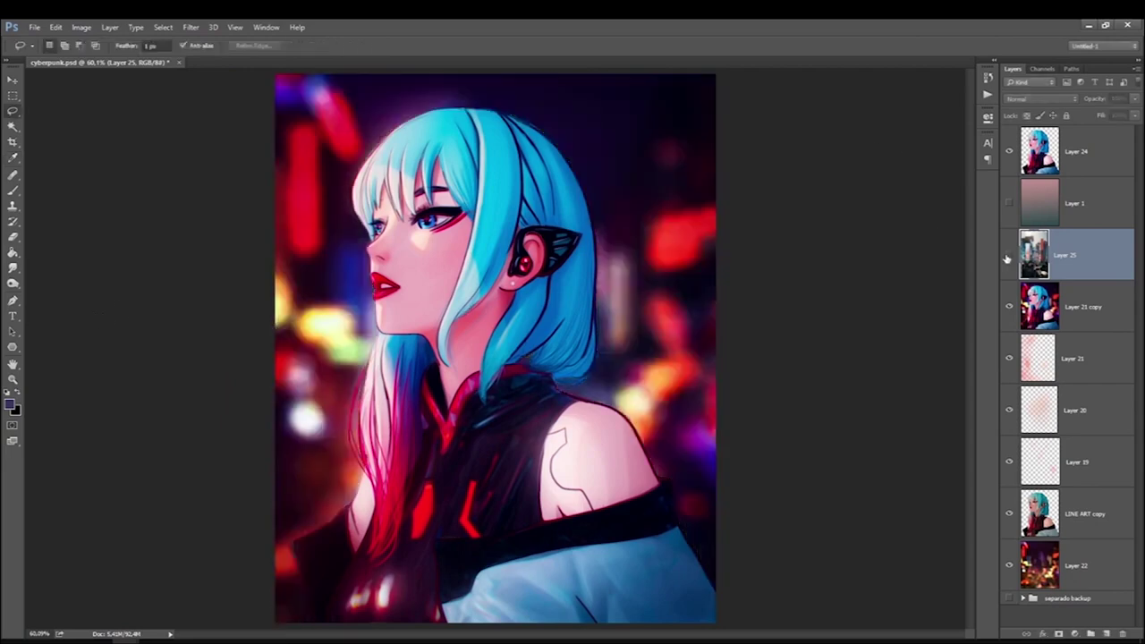
Add a Blue-channel Curves adjustment above the city background and toggle visibility to compare.
click(1075, 633)
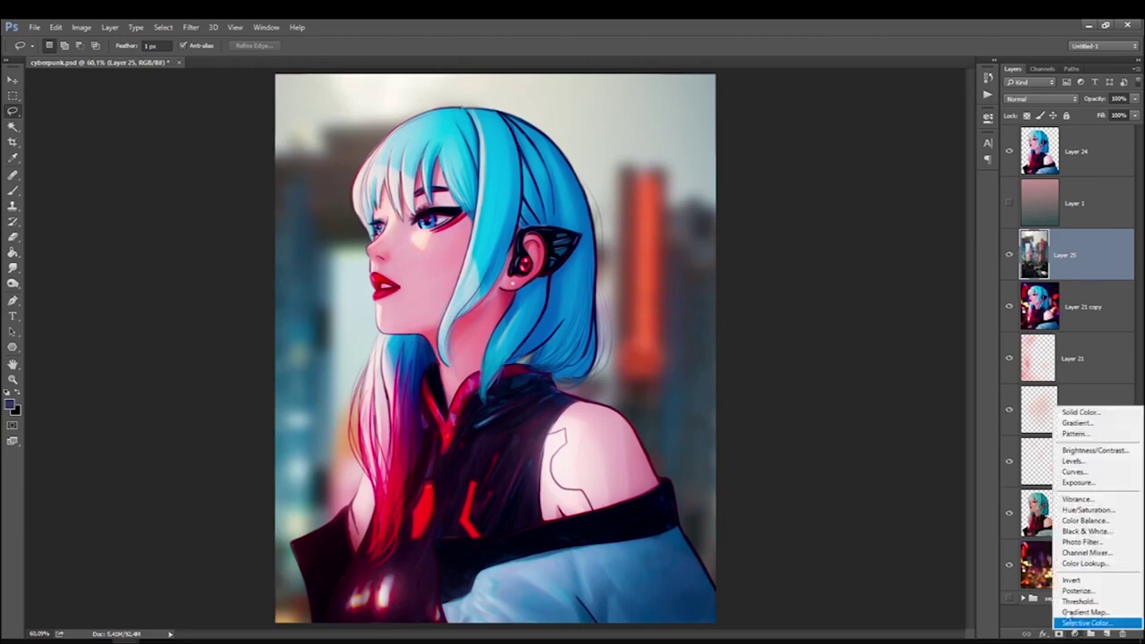
click(1073, 475)
click(850, 161)
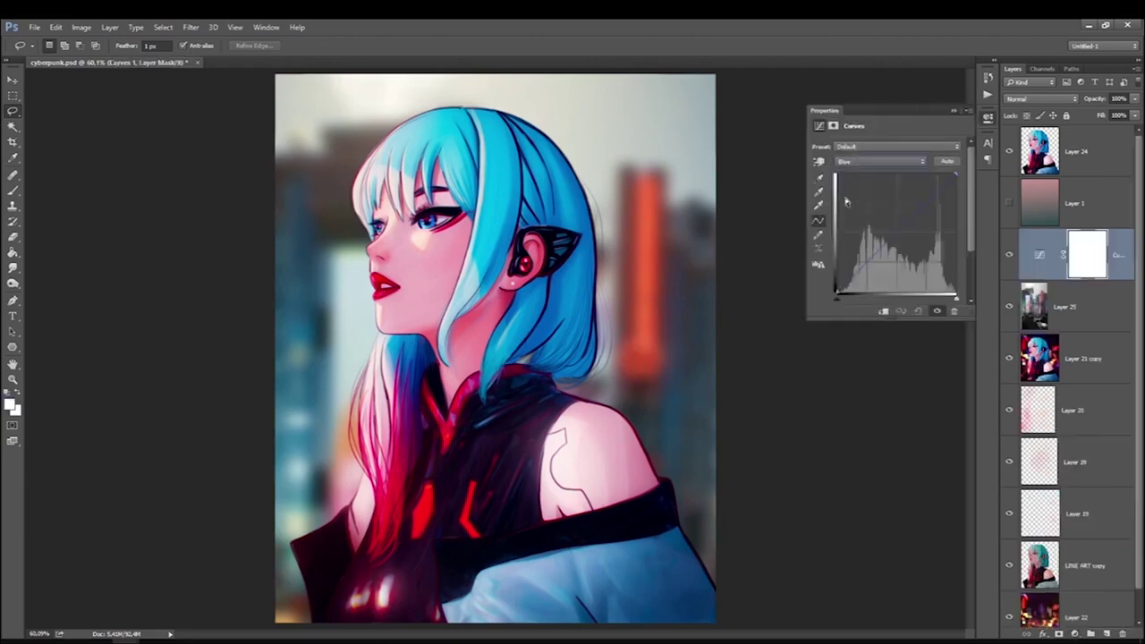
click(850, 199)
click(953, 111)
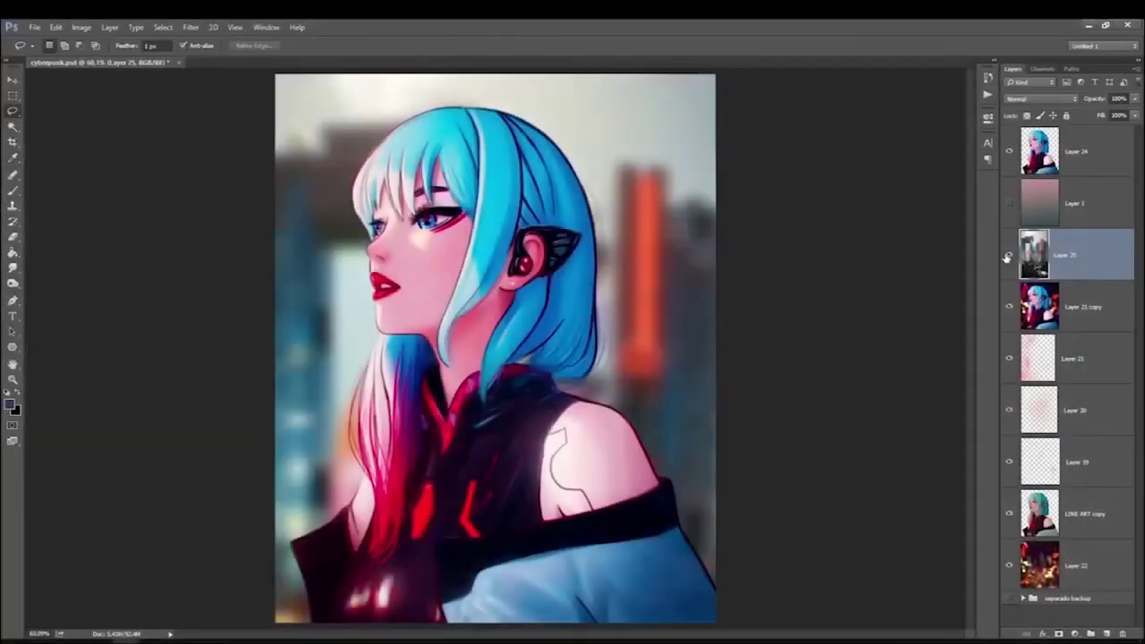
click(1008, 256)
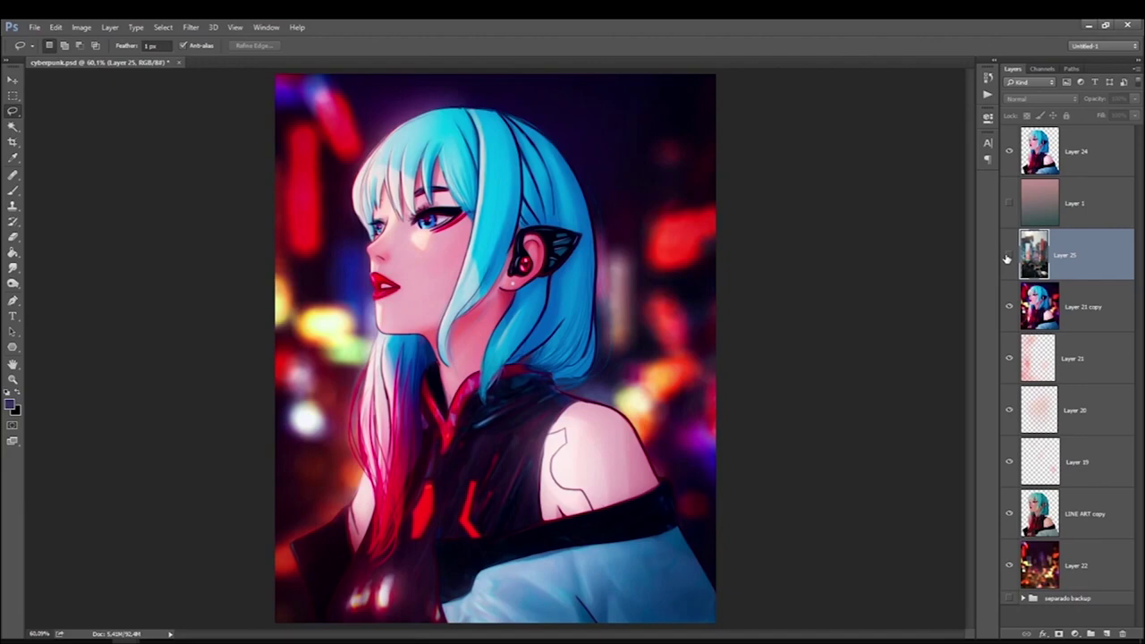
Add another Blue-channel Curves adjustment, then delete the Curves layer.
click(1075, 634)
click(1055, 474)
click(881, 161)
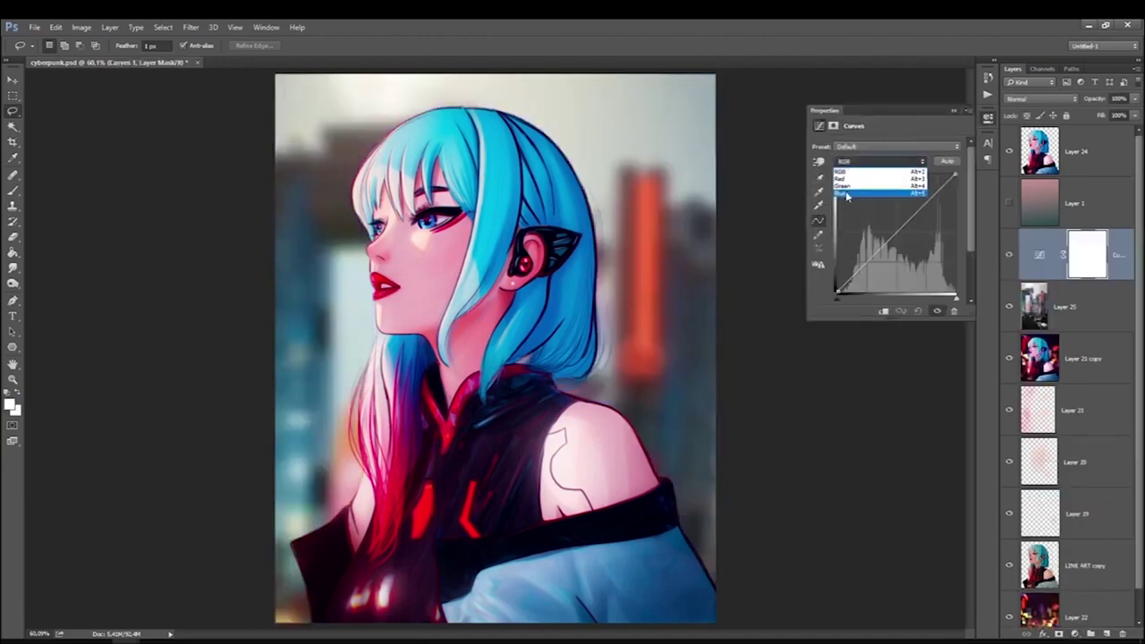
click(846, 193)
click(953, 111)
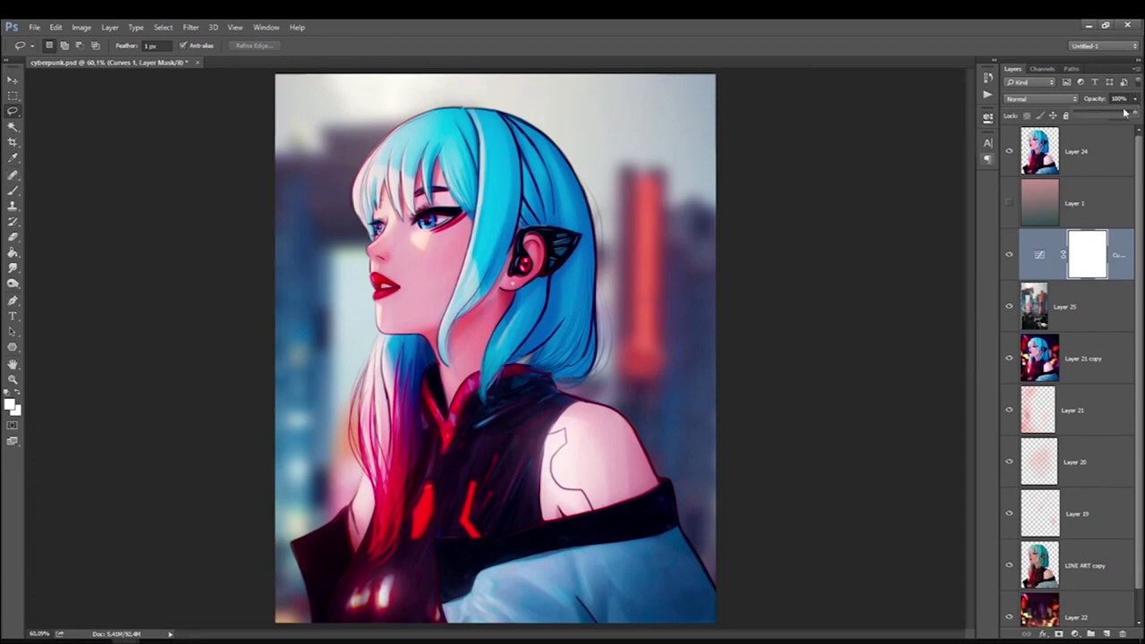
key(Delete)
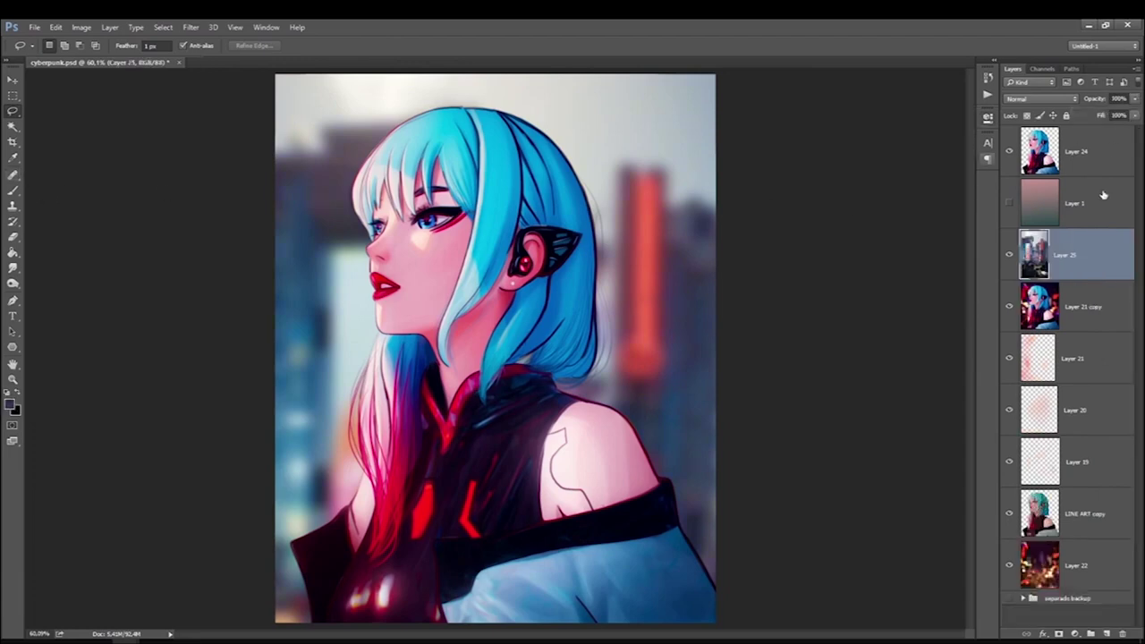
Set Layer 25's Levels output black to 17.
key(i)
key(ctrl+l)
drag(88, 430, 99, 430)
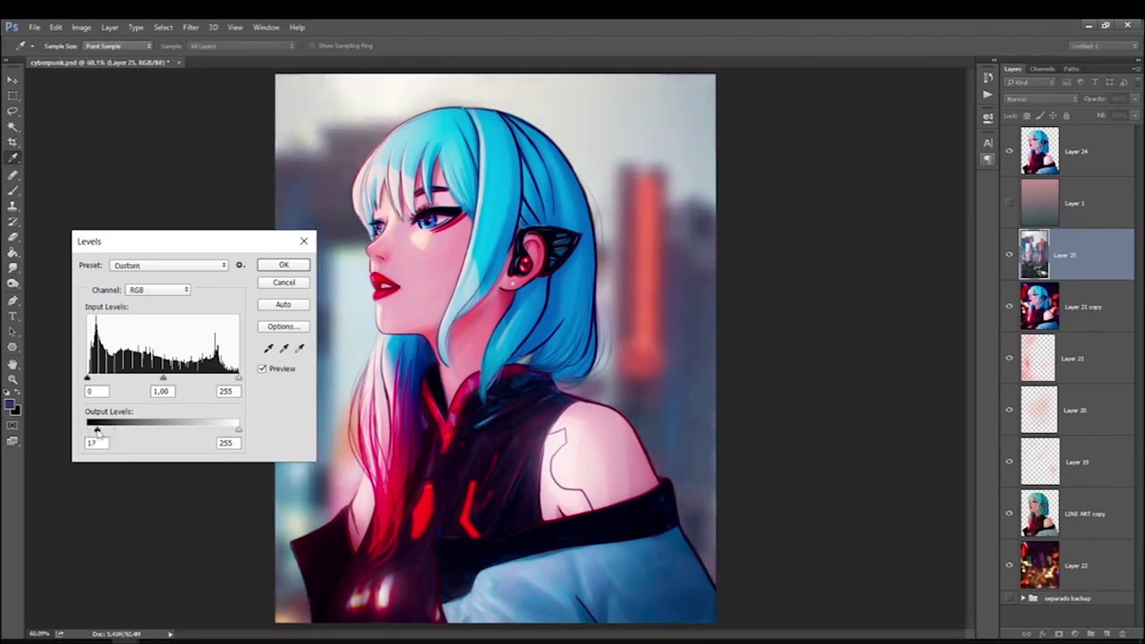
key(Return)
key(l)
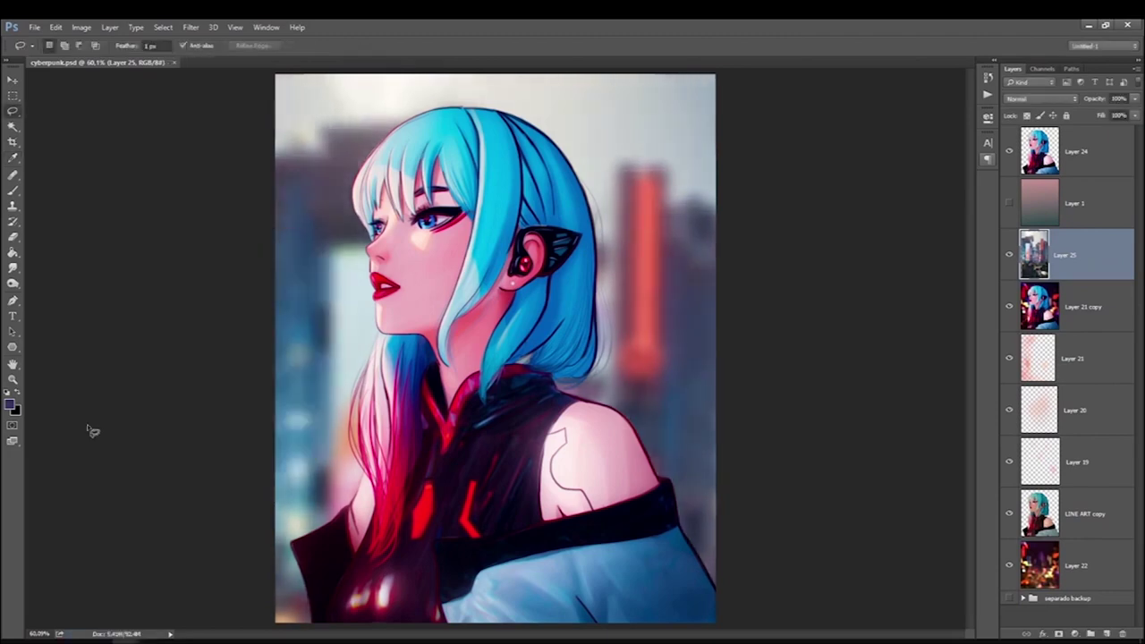